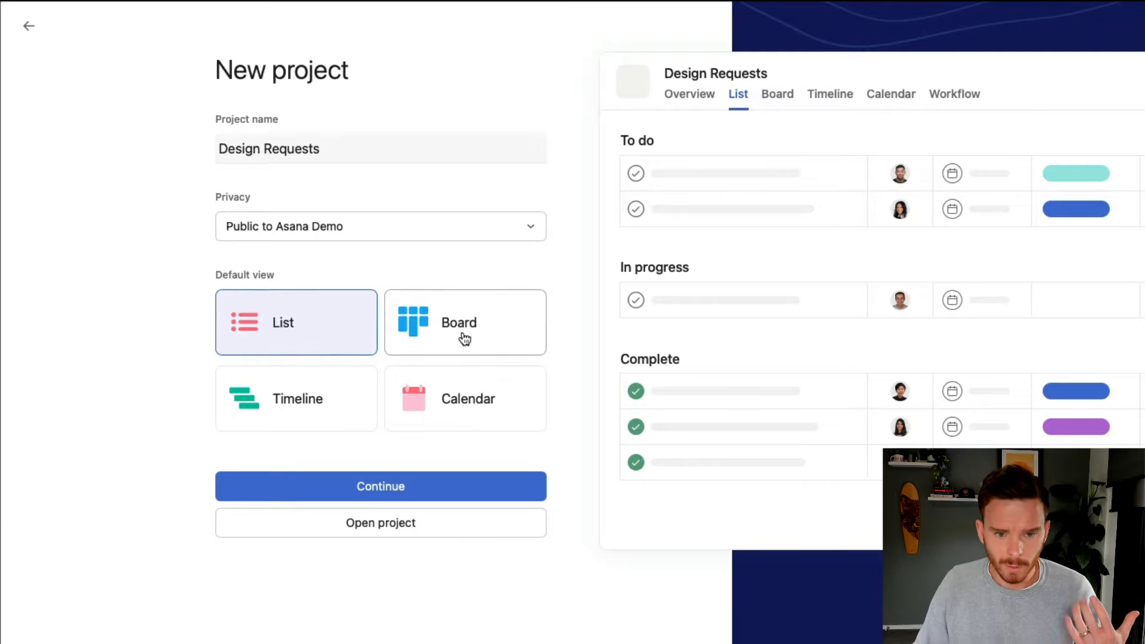
Create the Design Requests project with Board as its default view
left_click(488, 336)
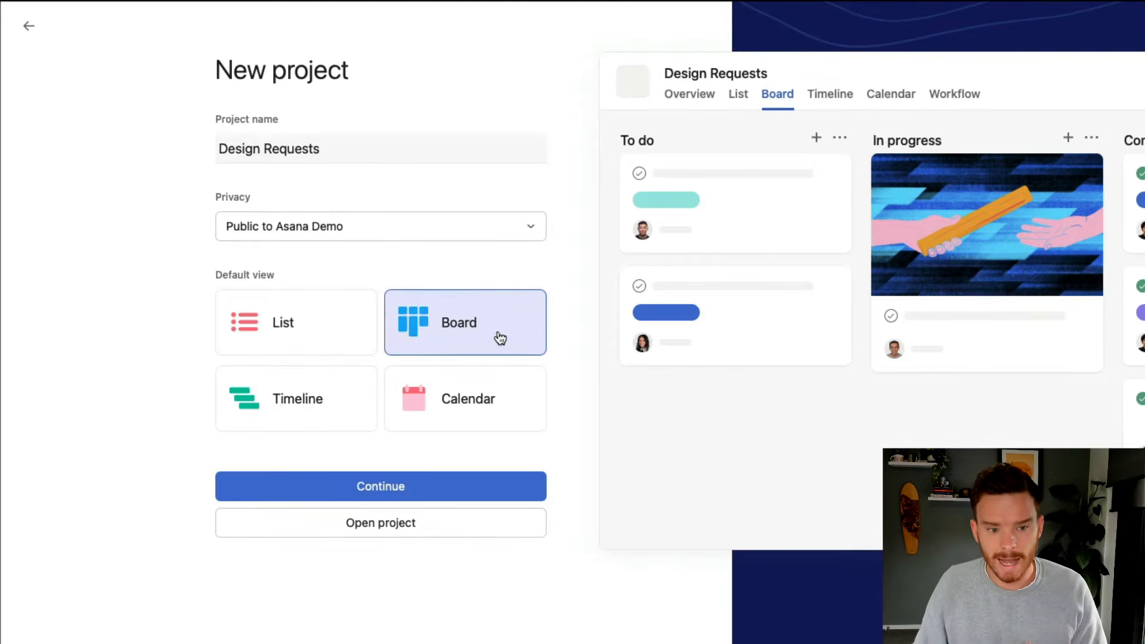
left_click(332, 404)
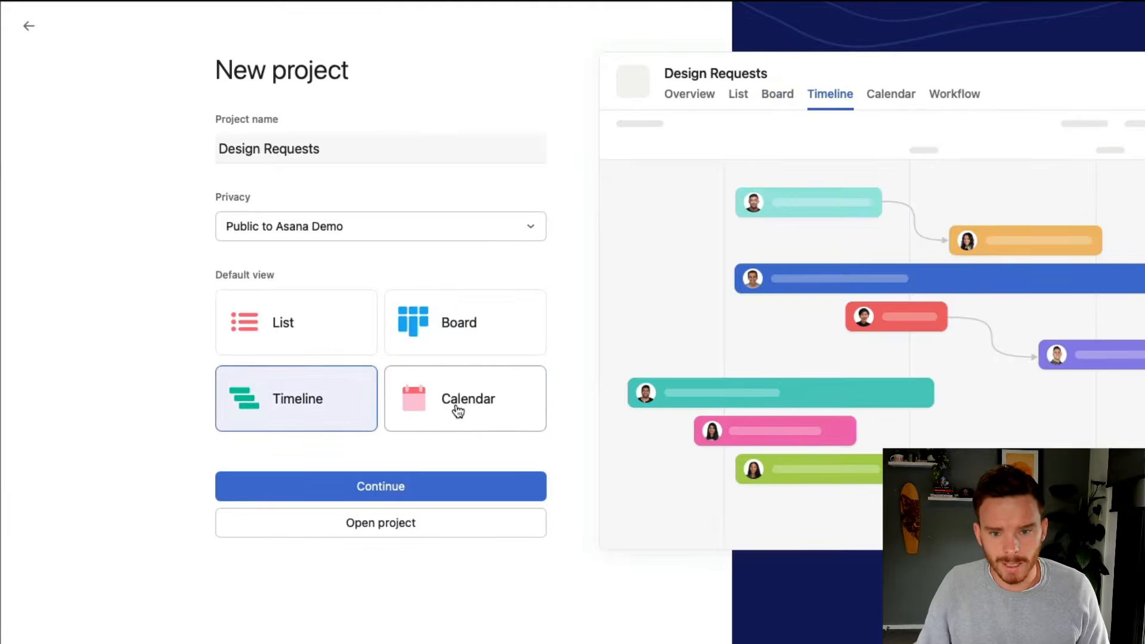
left_click(458, 412)
left_click(501, 333)
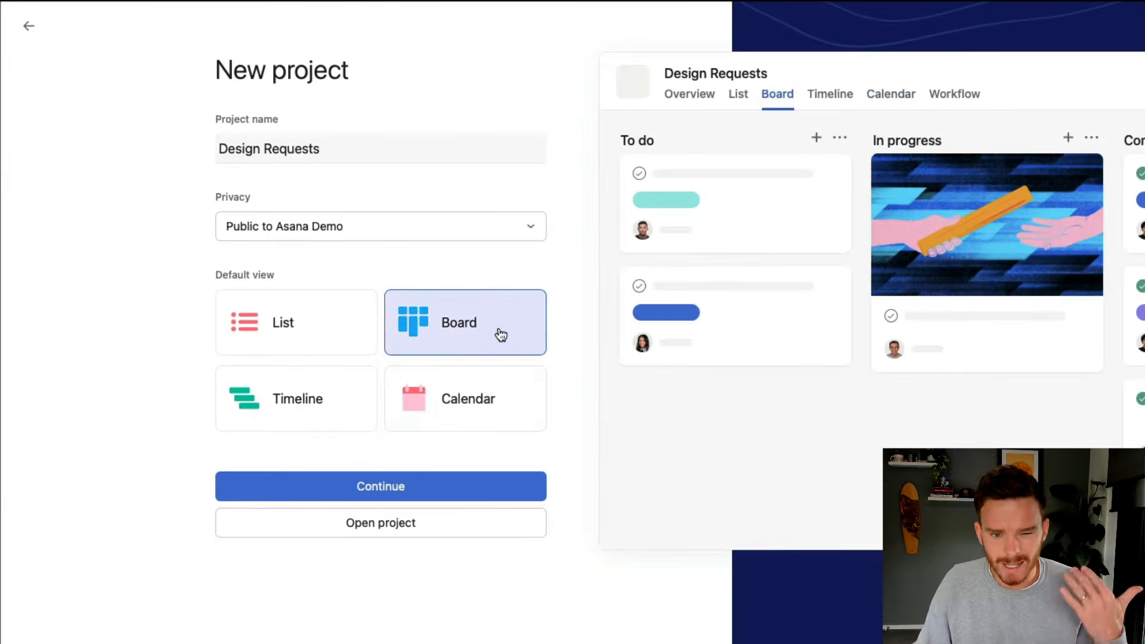
left_click(456, 490)
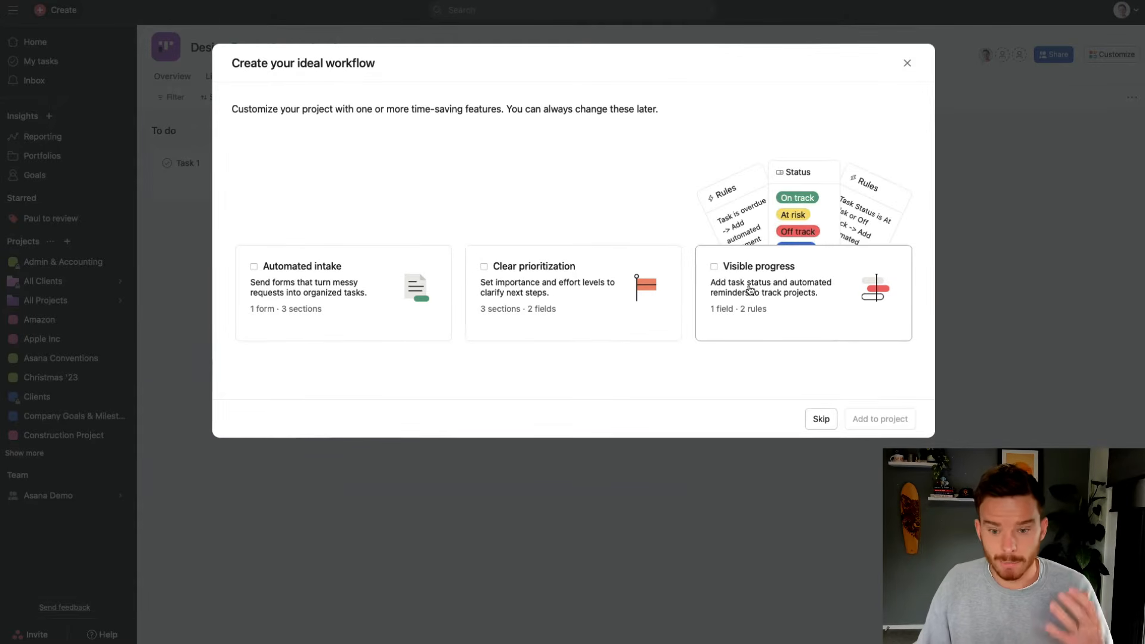
Leave Automated intake off and skip the optional workflow features
left_click(313, 279)
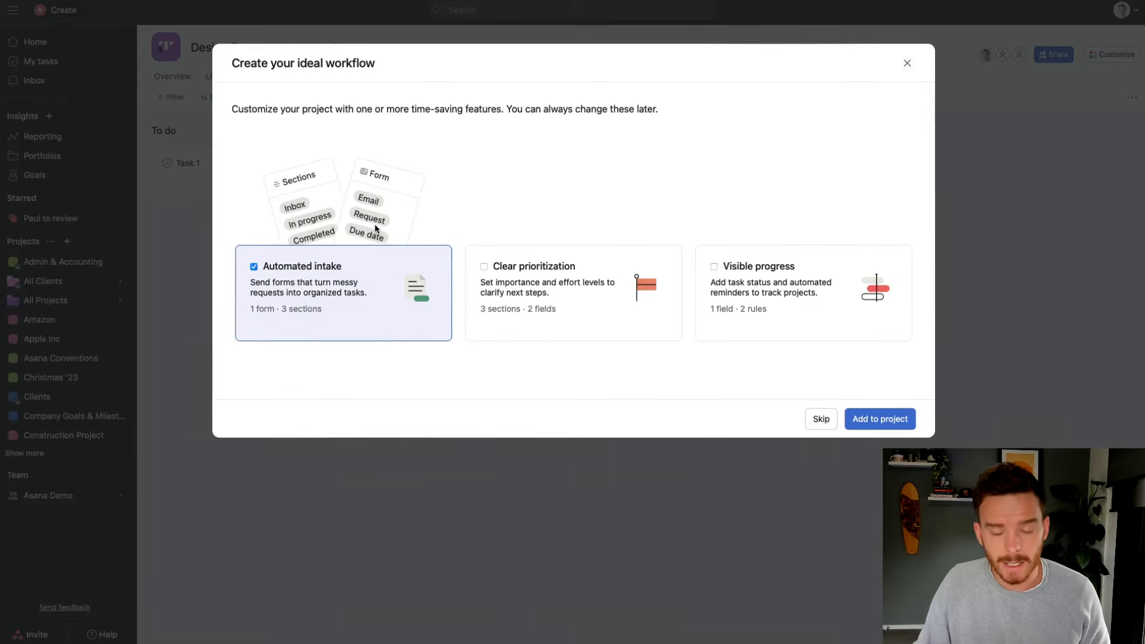
left_click(321, 266)
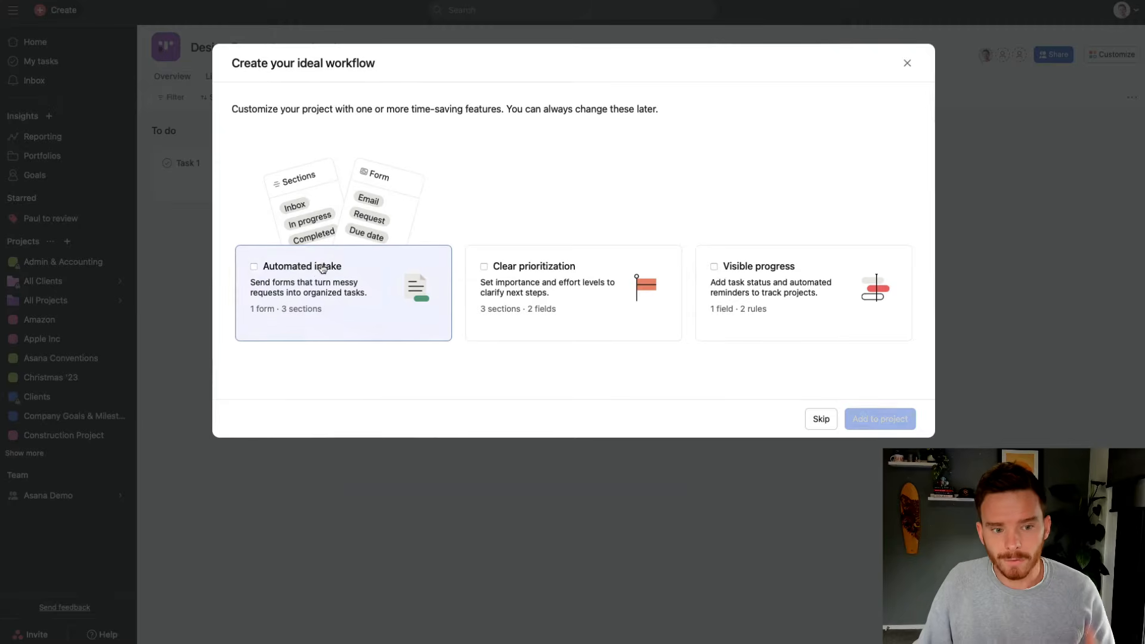
left_click(822, 419)
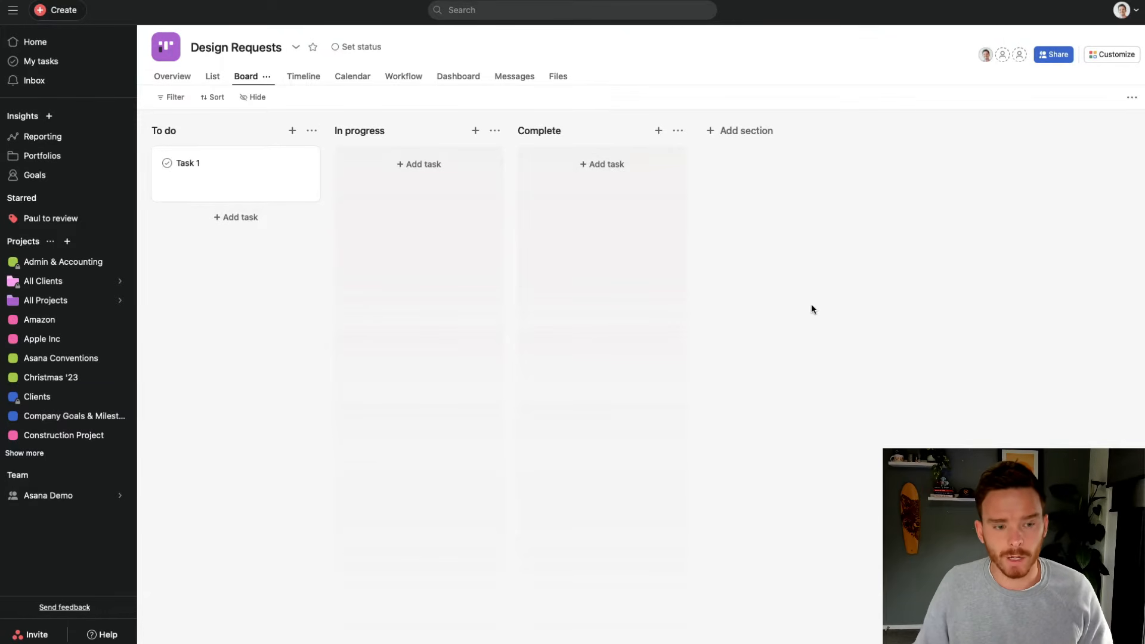
Rename the board's 'To do' column to 'New Request'
left_click(247, 132)
left_click(398, 138)
left_click(582, 132)
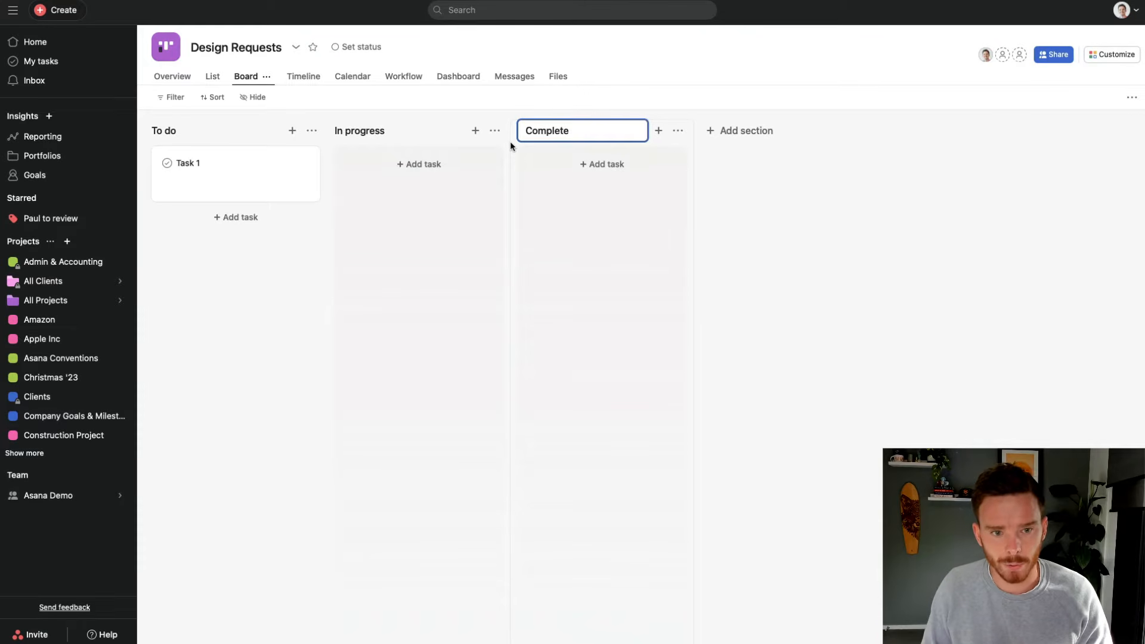
left_click(227, 132)
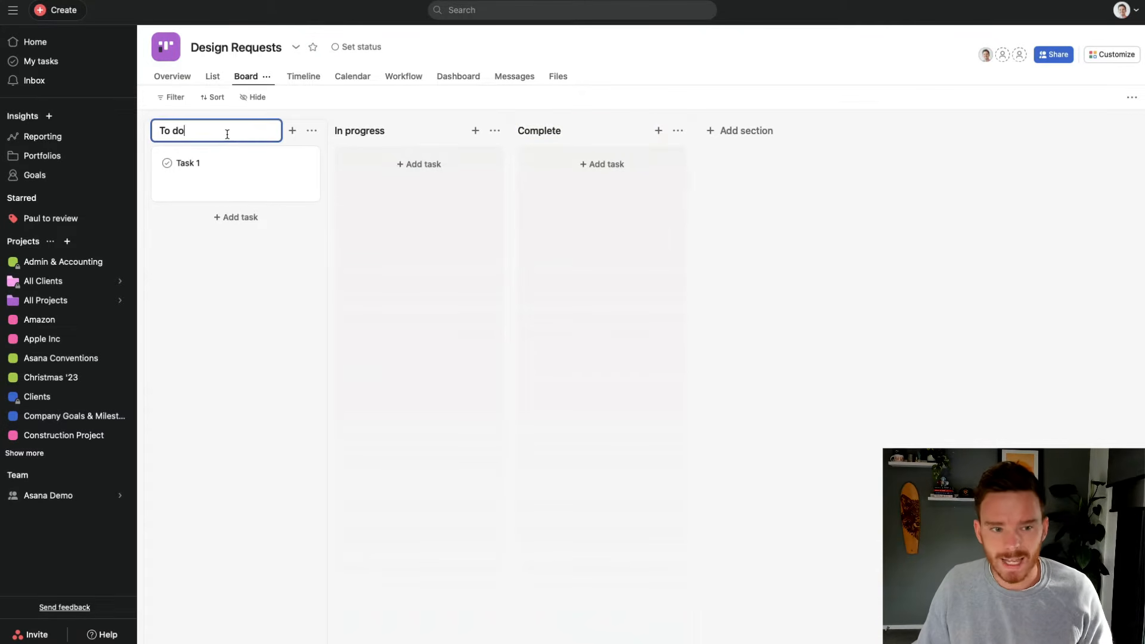
left_click_drag(227, 134, 154, 132)
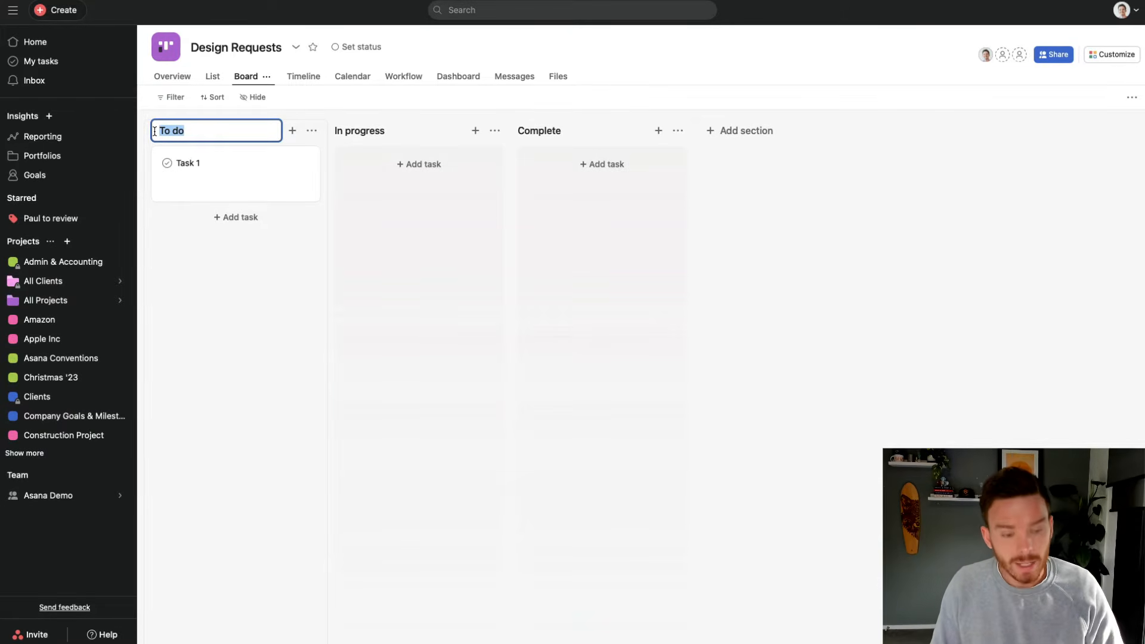
type("New Req")
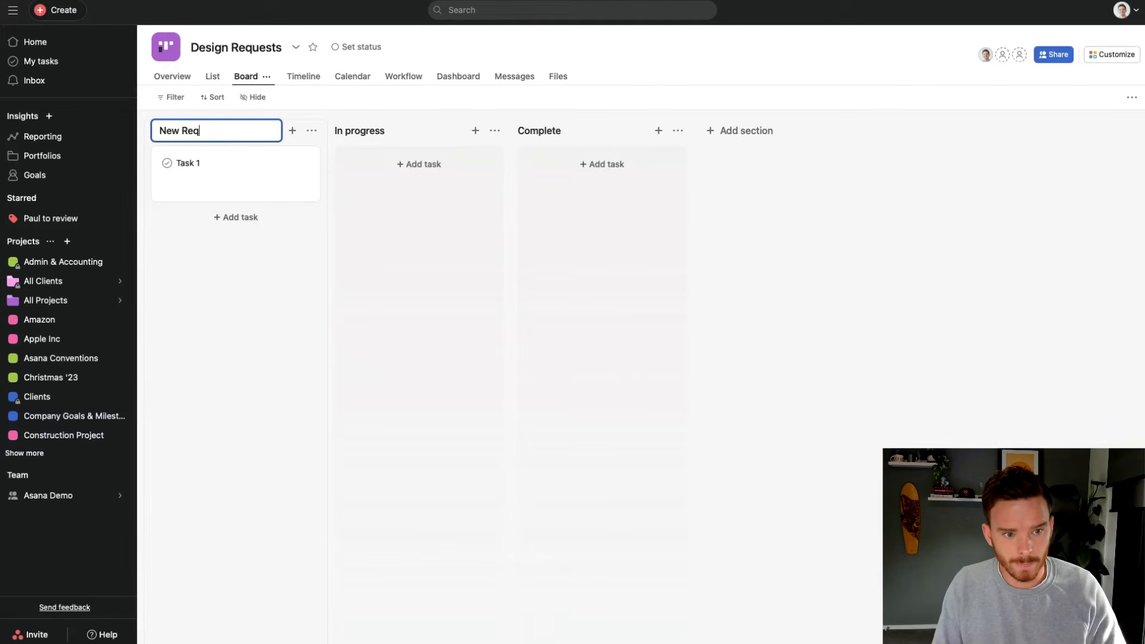
type("uest")
key("Return")
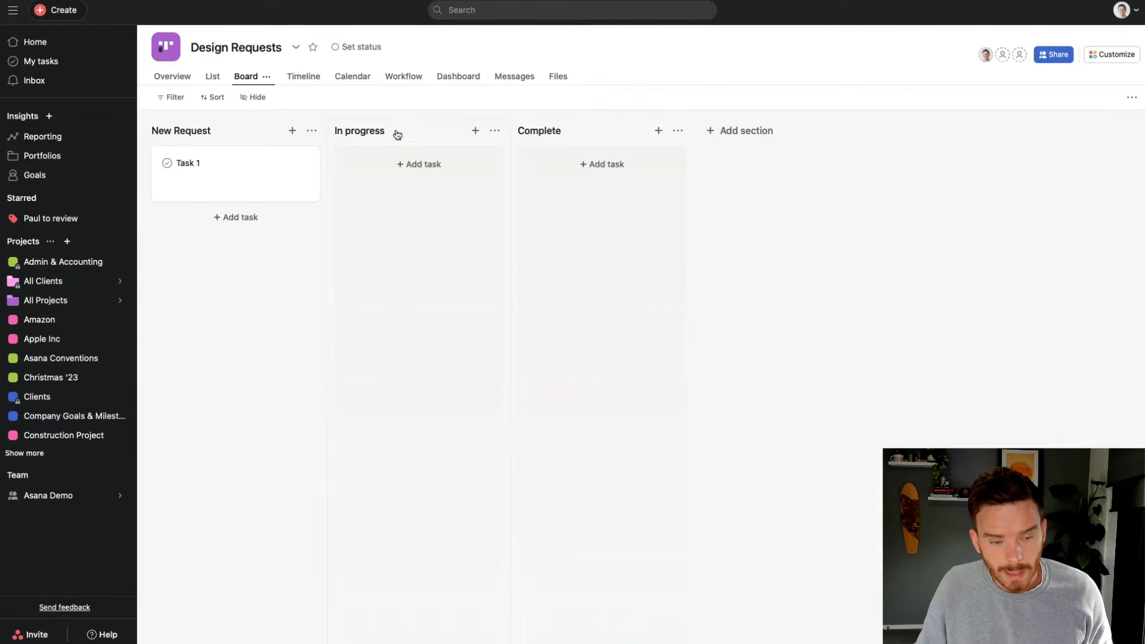
Add an 'Assigned to Designer' section right after New Request
left_click(740, 139)
type("A")
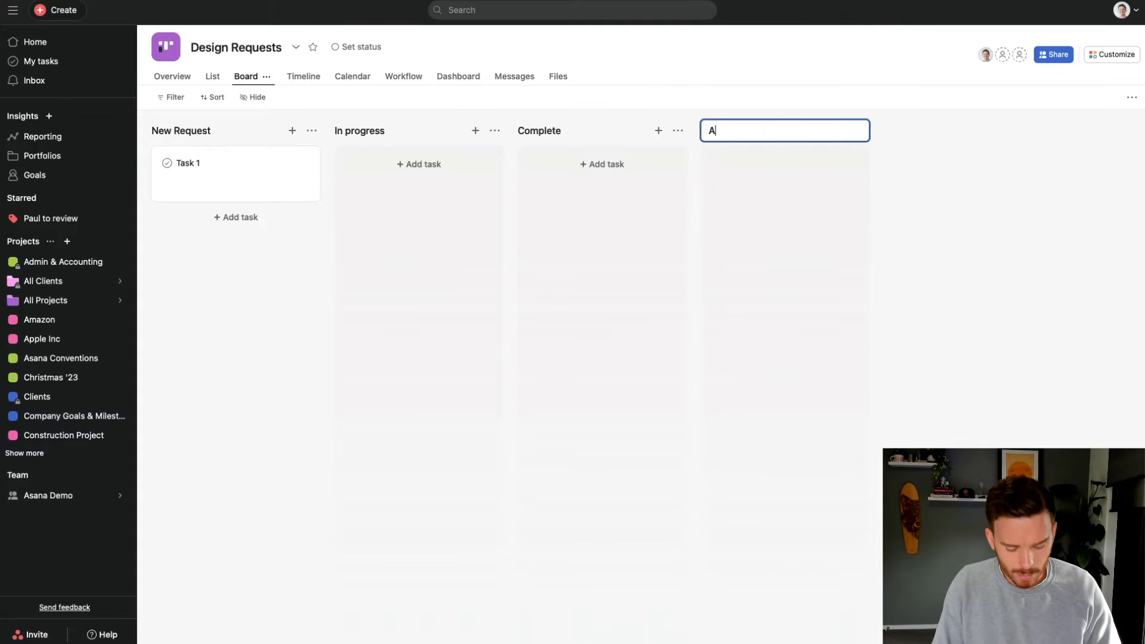
type("ssigned to Designer")
key("Return")
left_click_drag(820, 137, 360, 149)
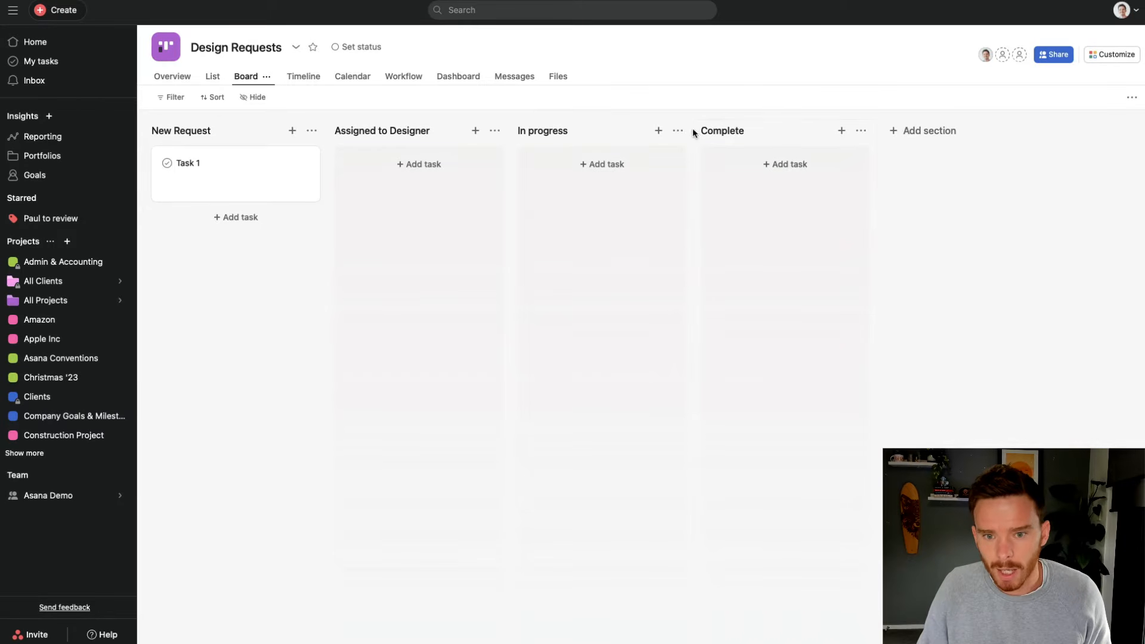
Add a 'Waiting for Review' section between In progress and Complete
left_click(959, 143)
type("W")
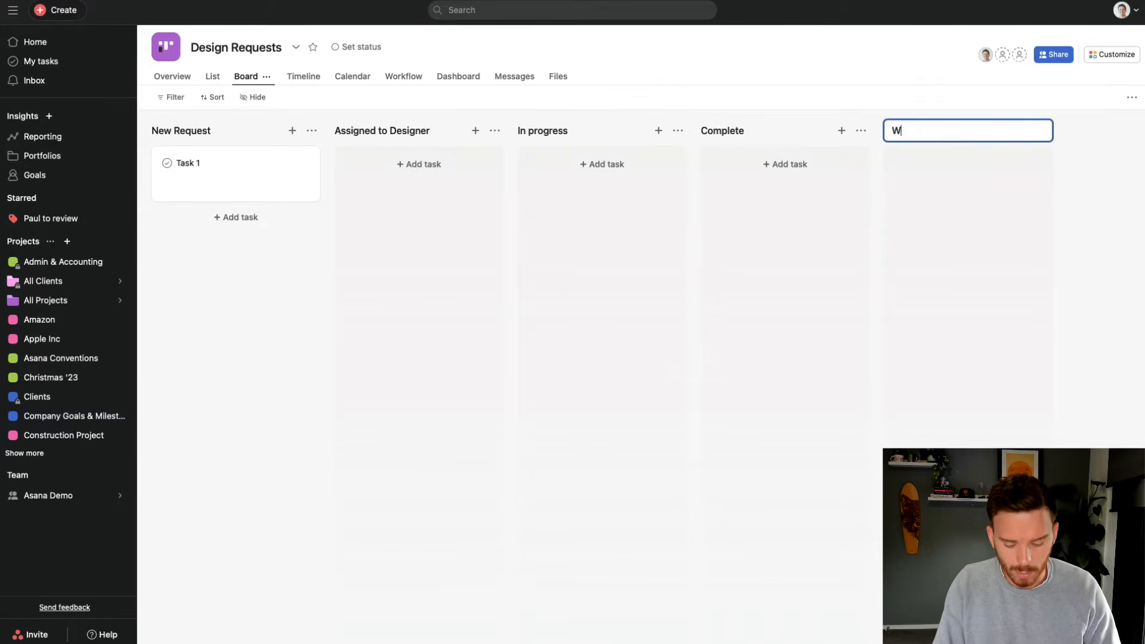
type("aiting for Reviw")
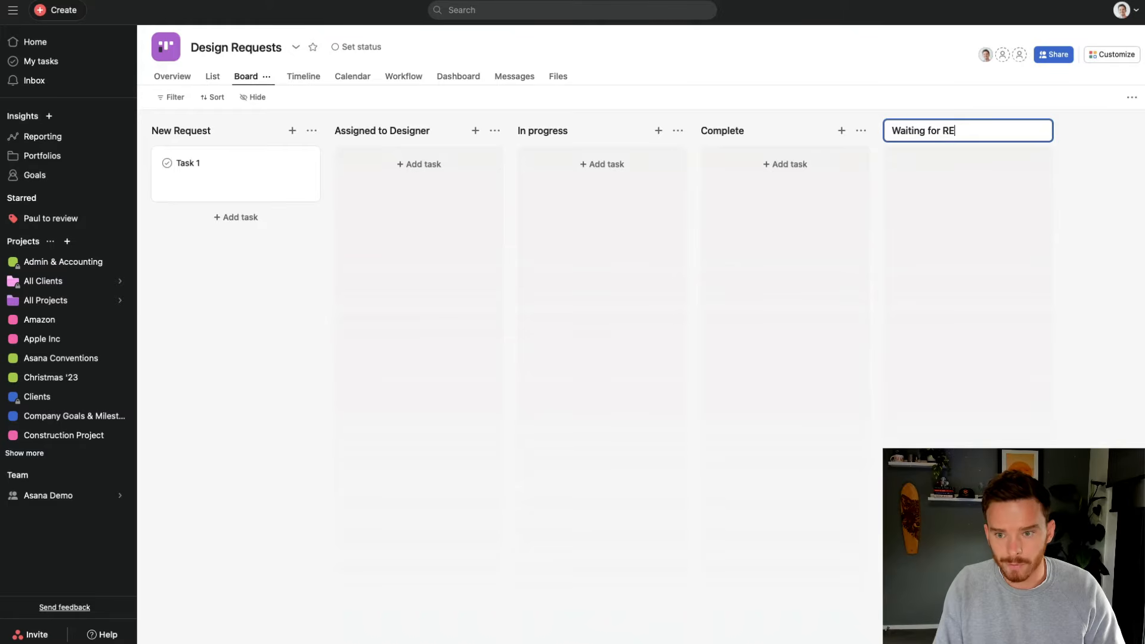
key("BackSpace")
type("ew")
key("BackSpace")
key("BackSpace")
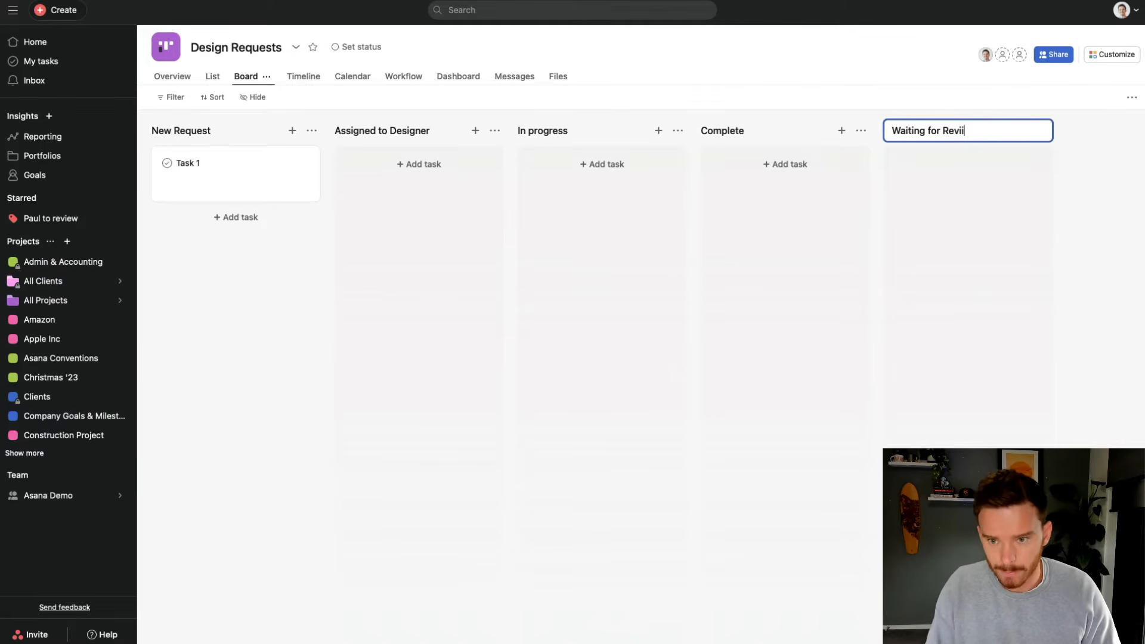
type("ew")
key("Return")
left_click_drag(871, 131, 685, 135)
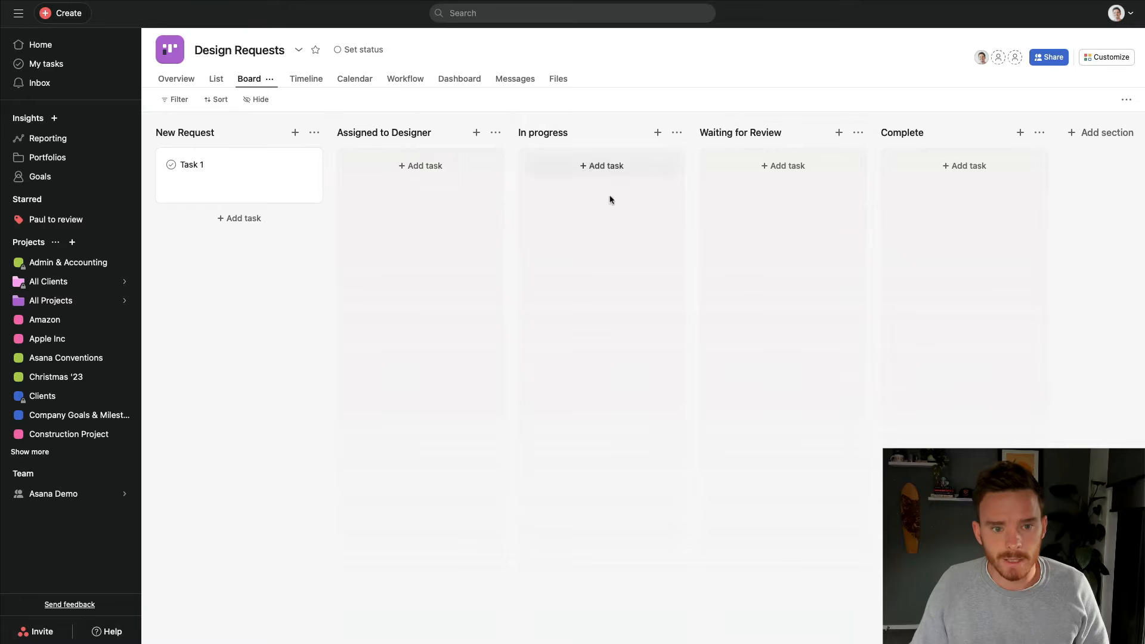
Open the Workflow tab and look over the Customize panel's Forms options
left_click(407, 82)
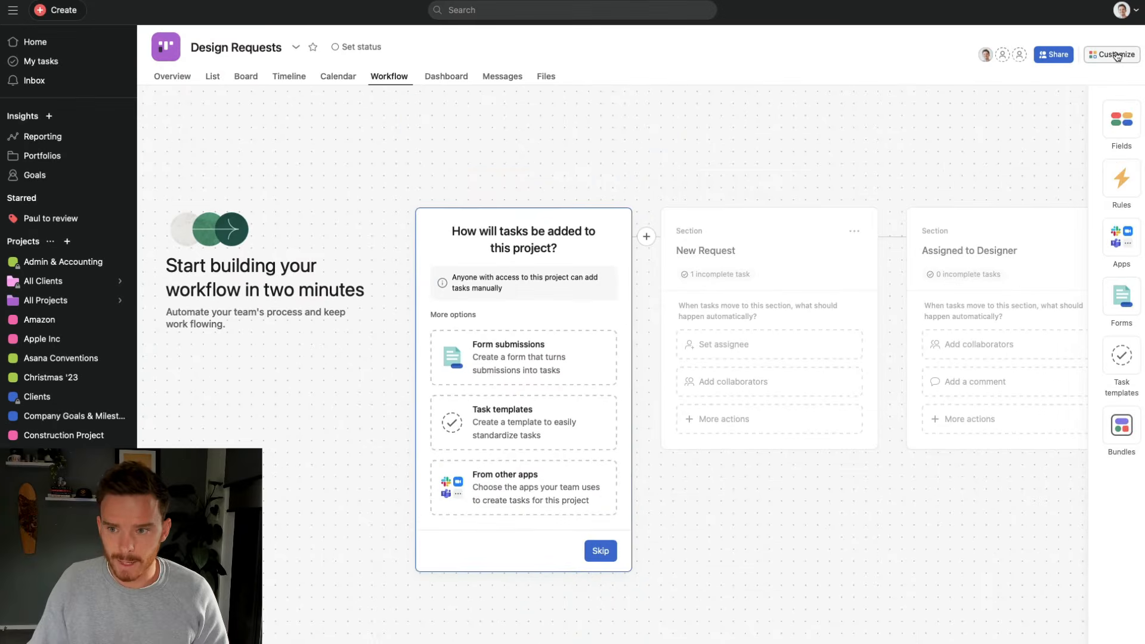
left_click(1117, 55)
left_click(900, 301)
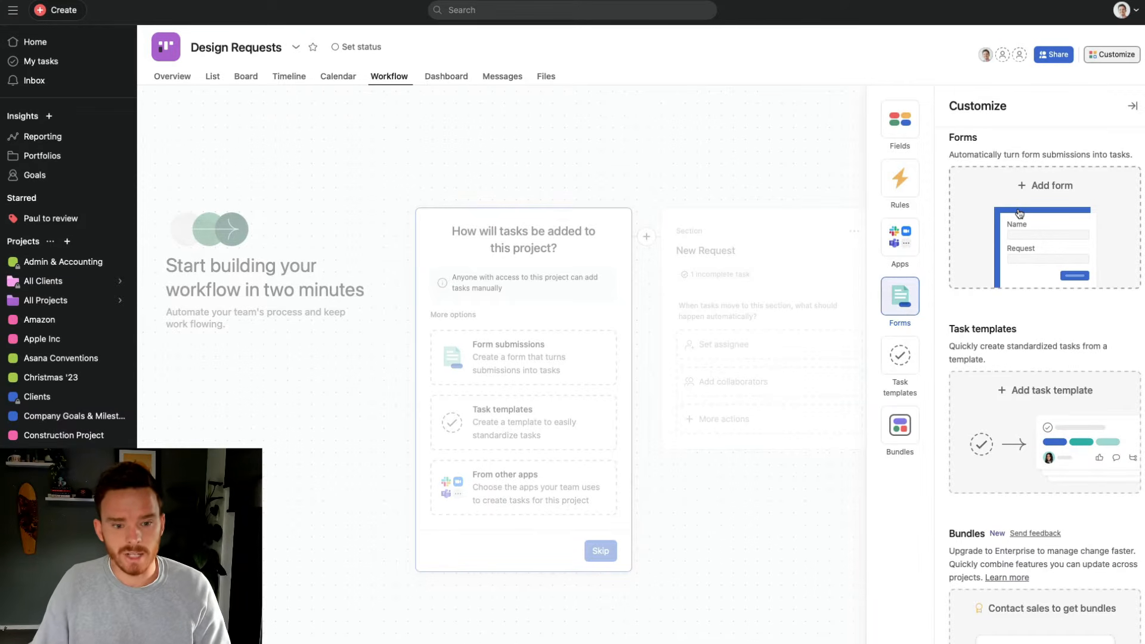
left_click(250, 78)
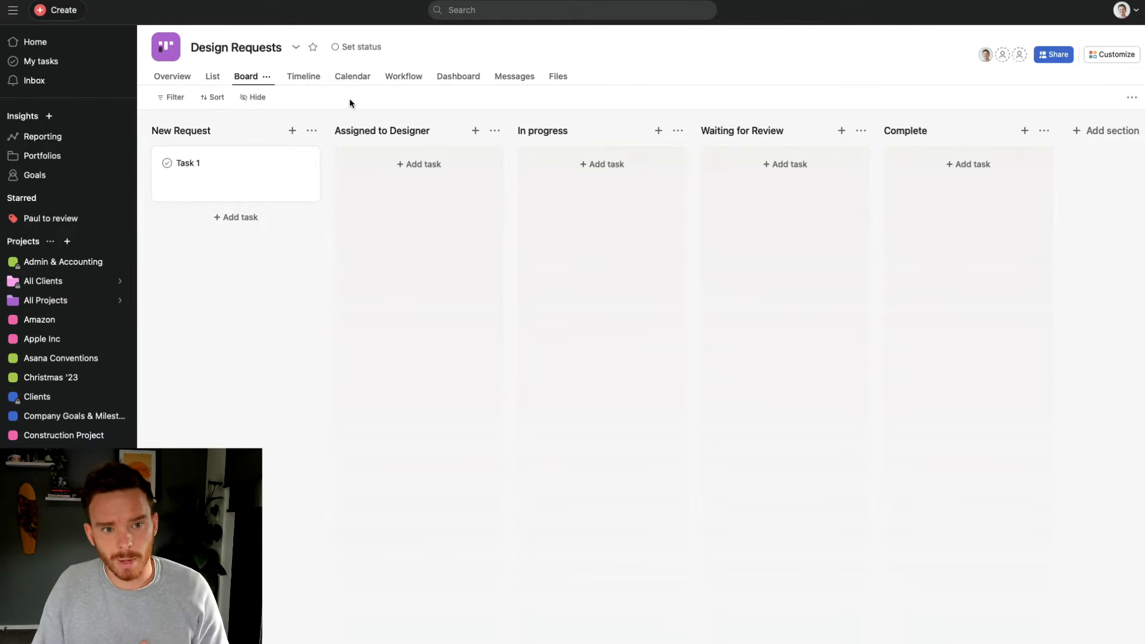
Review the task template and other-app intake options, then start a Form submissions intake form
left_click(402, 78)
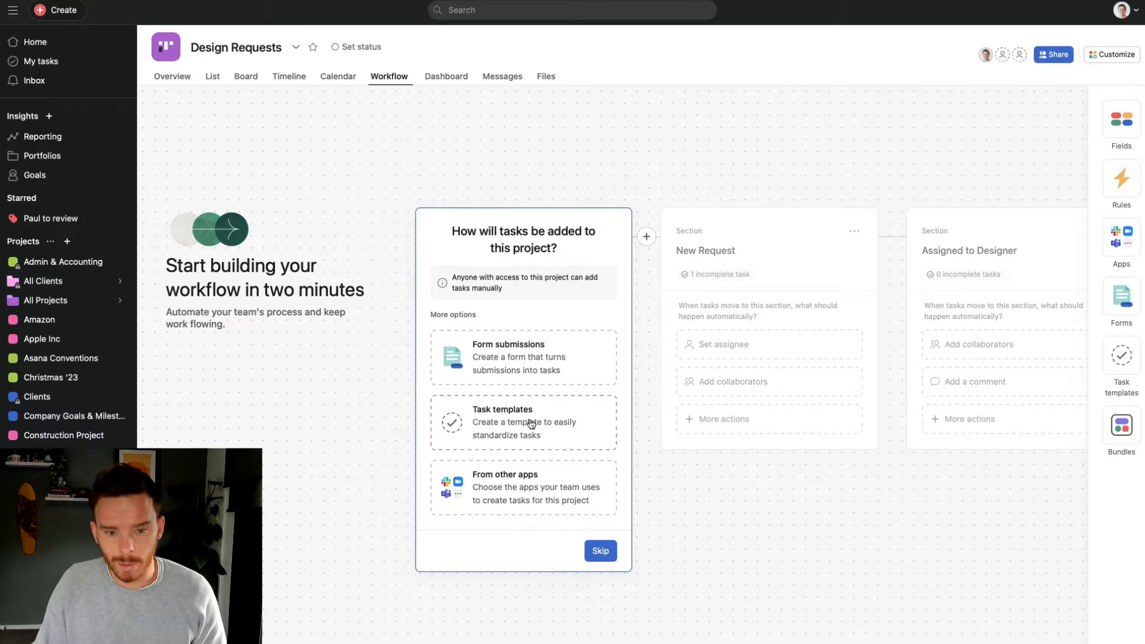
left_click(1112, 54)
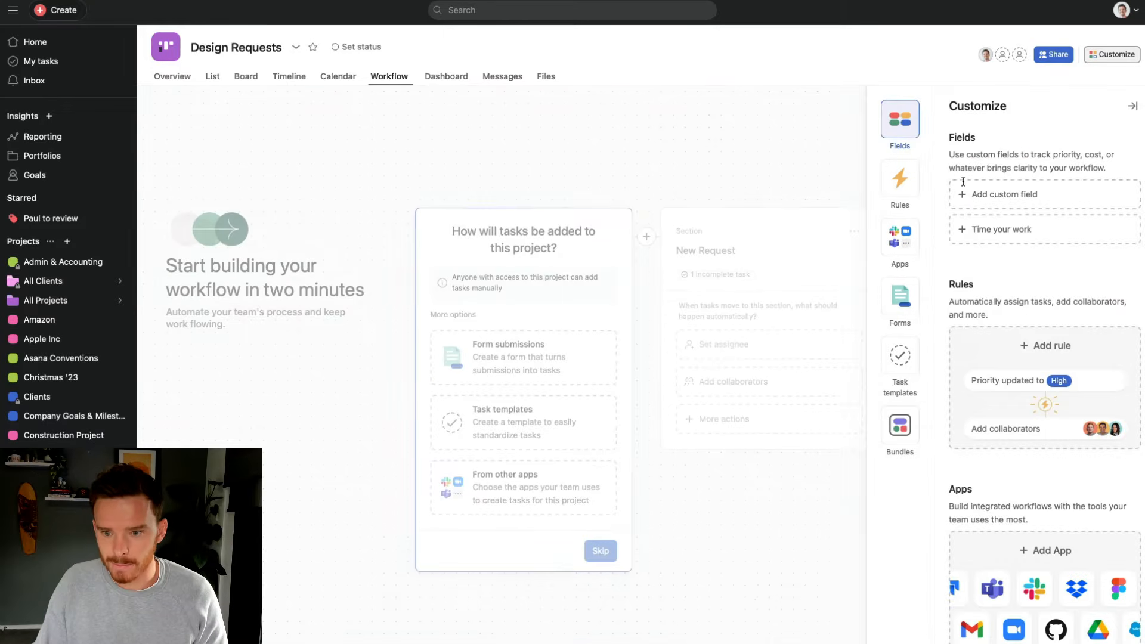
left_click(901, 356)
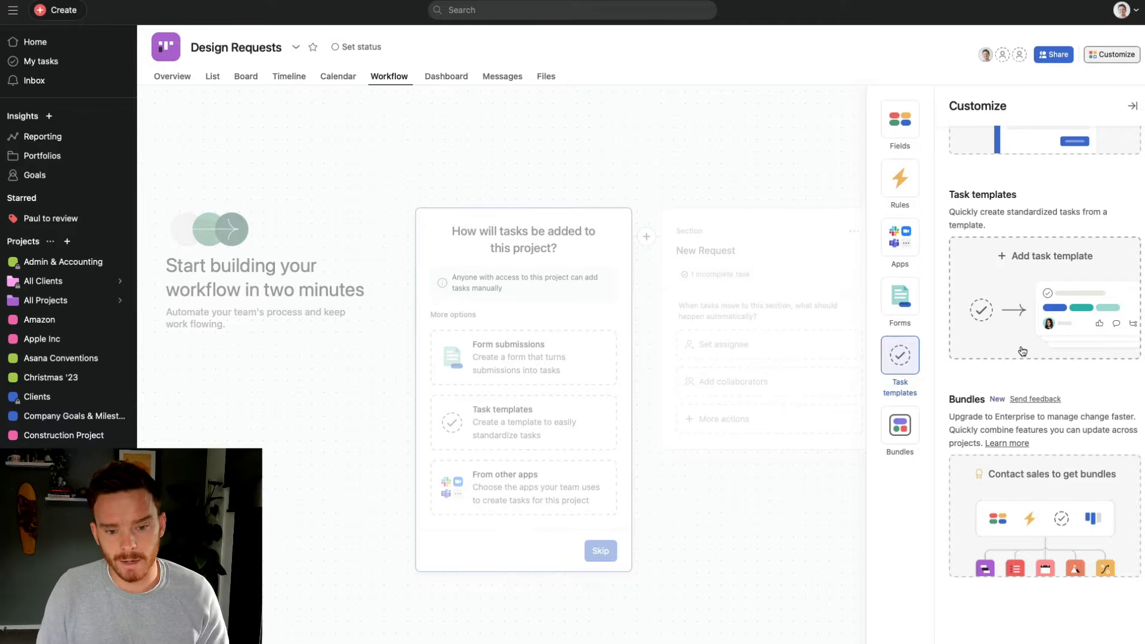
left_click(548, 308)
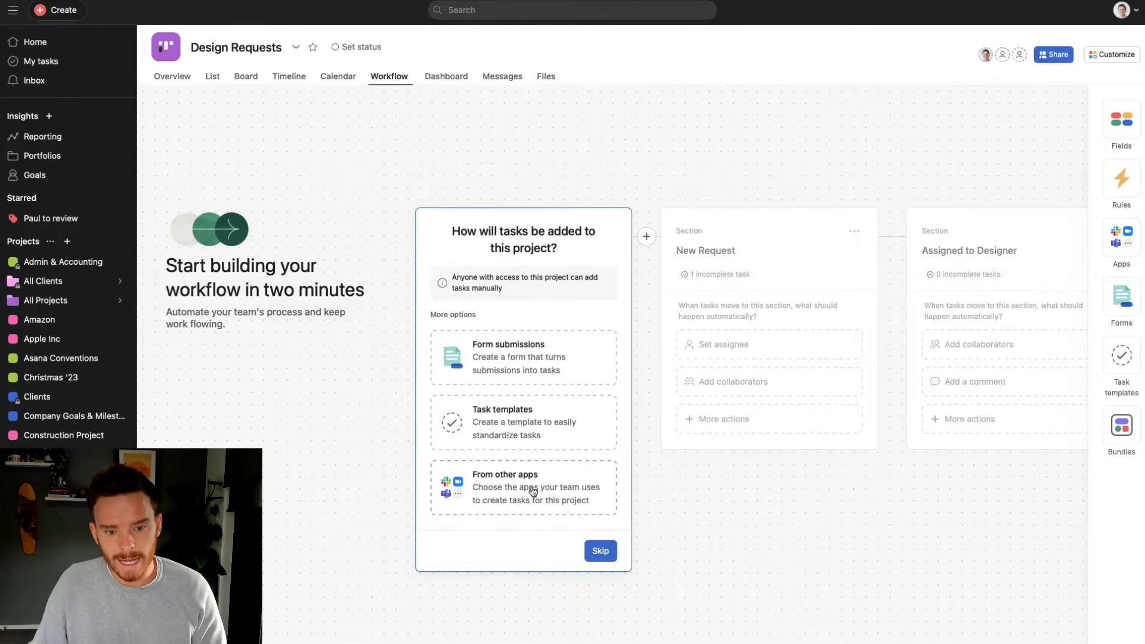
left_click(532, 488)
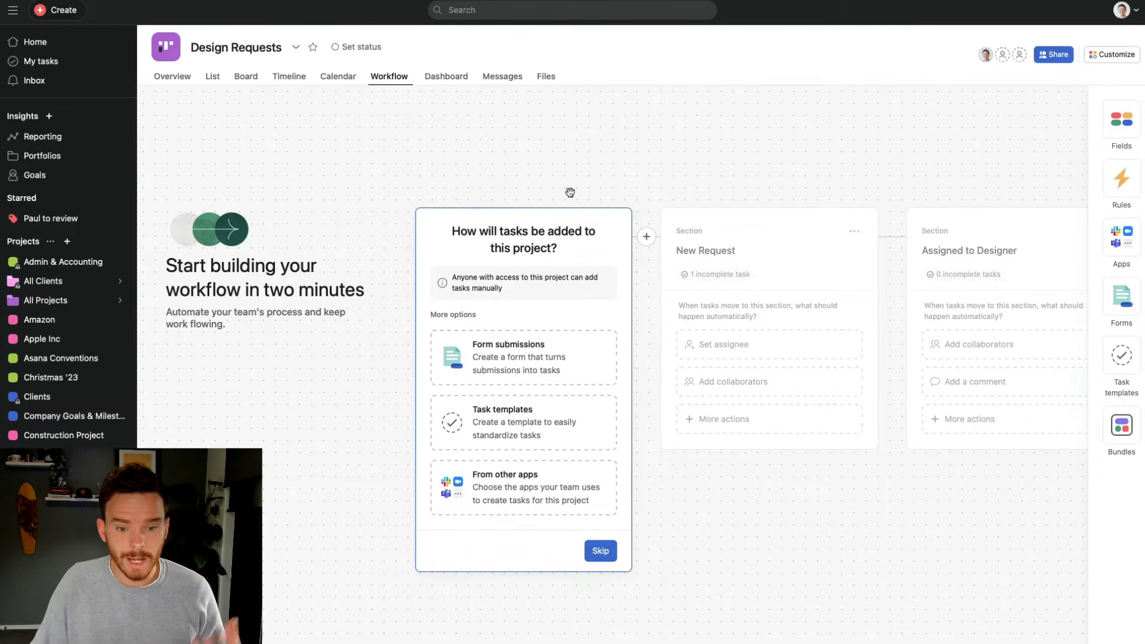
left_click(514, 365)
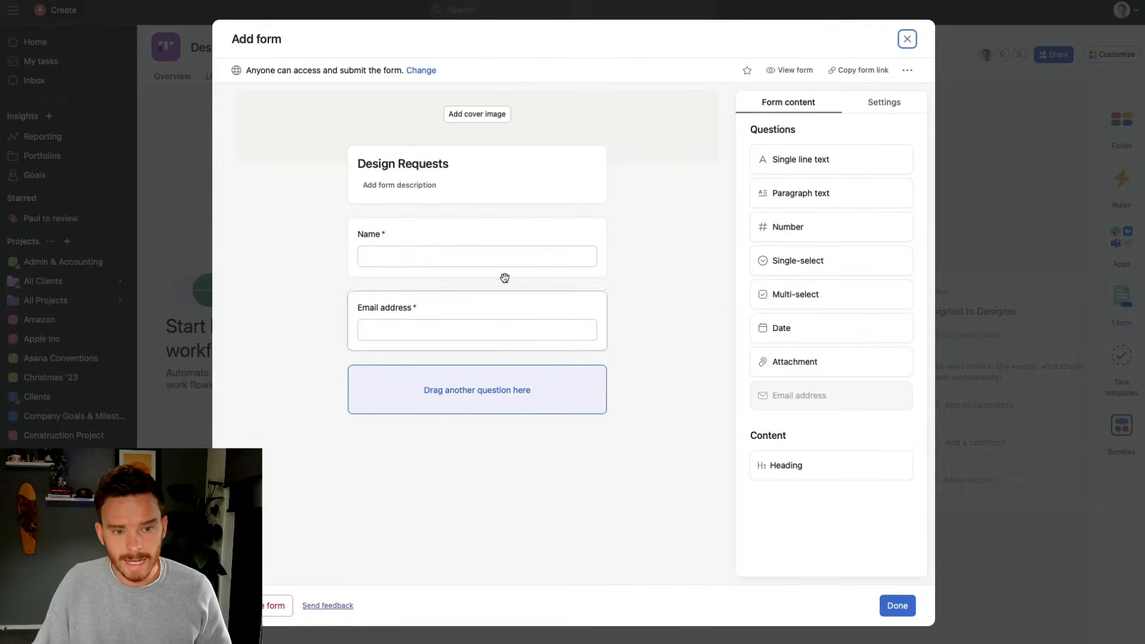
Describe the form as 'Use this form to submit design requests to our team'
left_click(414, 187)
left_click_drag(460, 169, 350, 171)
left_click(475, 208)
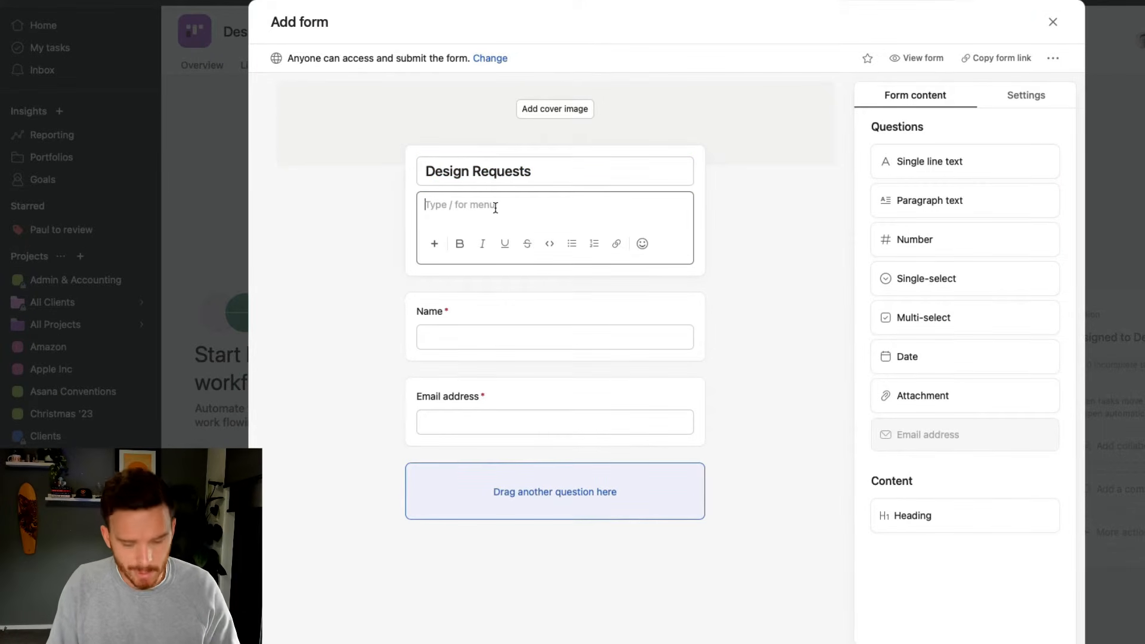
type("Use this for")
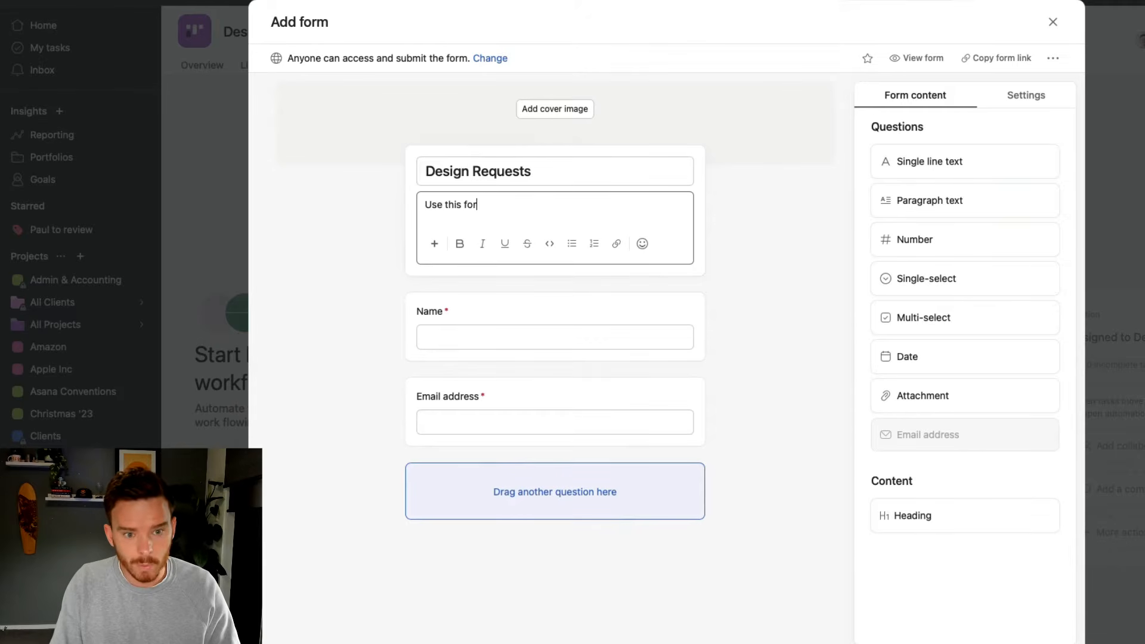
type("m to submit design")
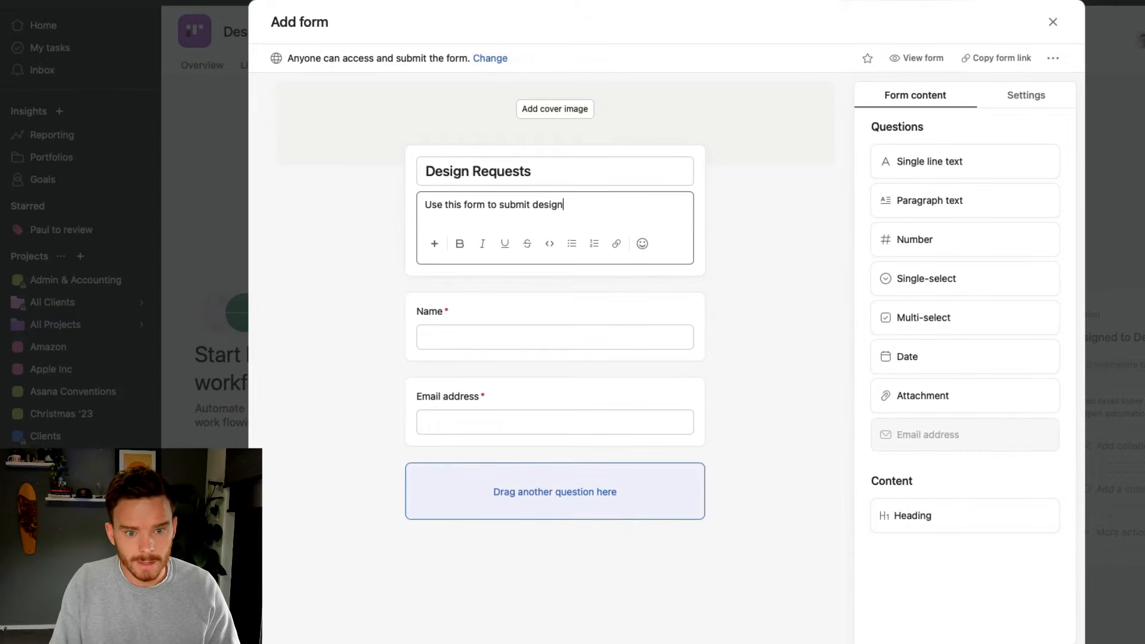
type(" requests to our team.")
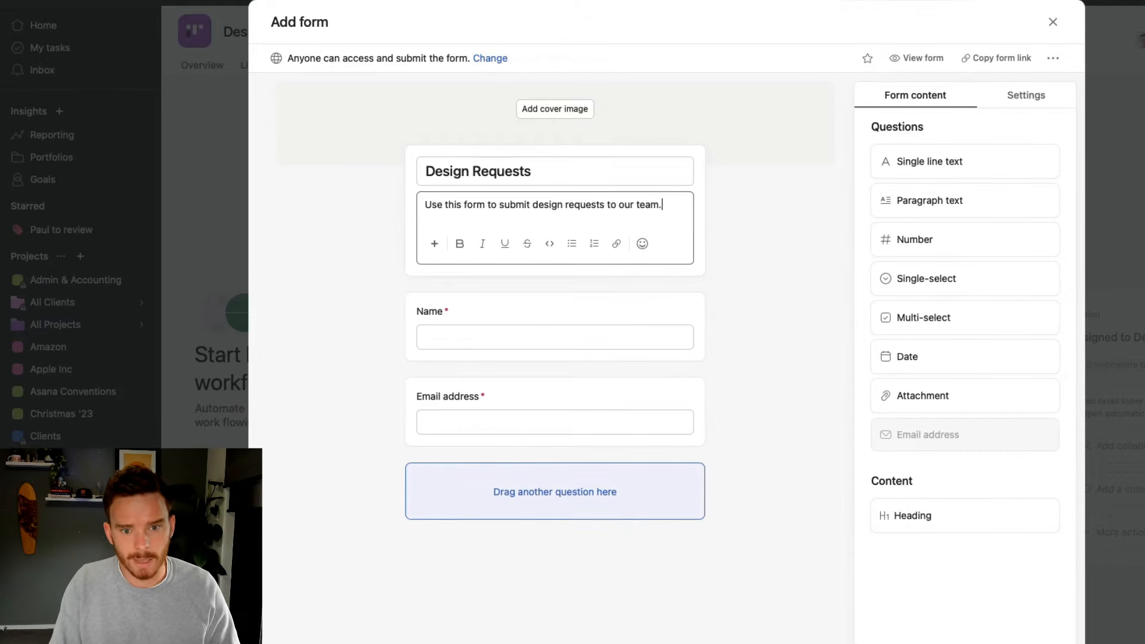
left_click(746, 250)
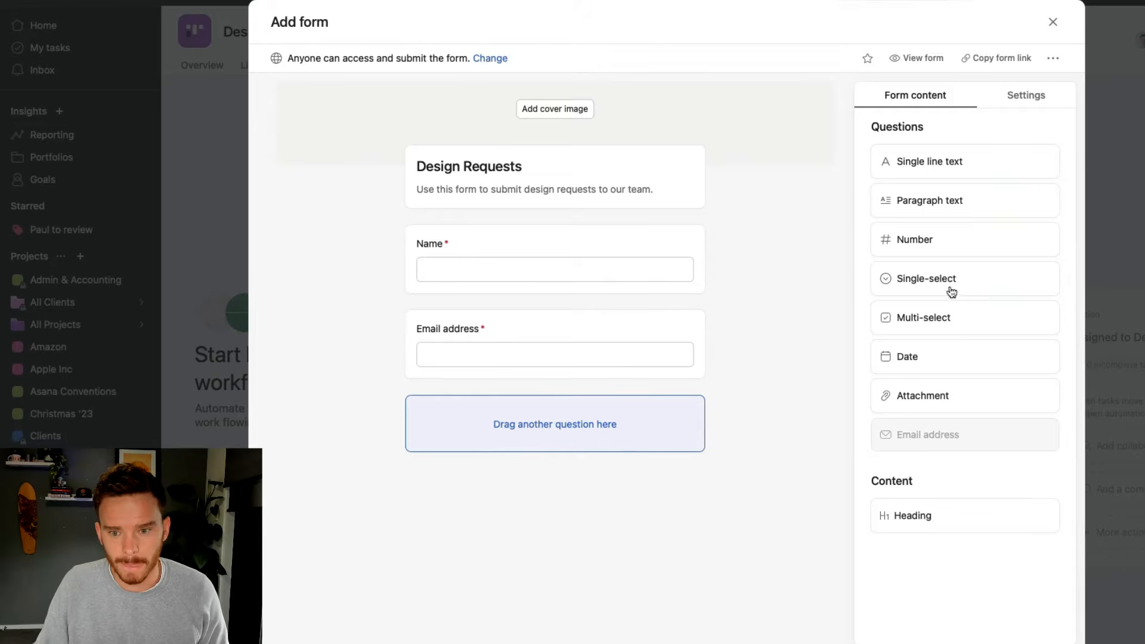
Add a single-select 'Type of request' question with Social media image, Logo and Web page options
left_click_drag(931, 286, 552, 442)
type("Type of request")
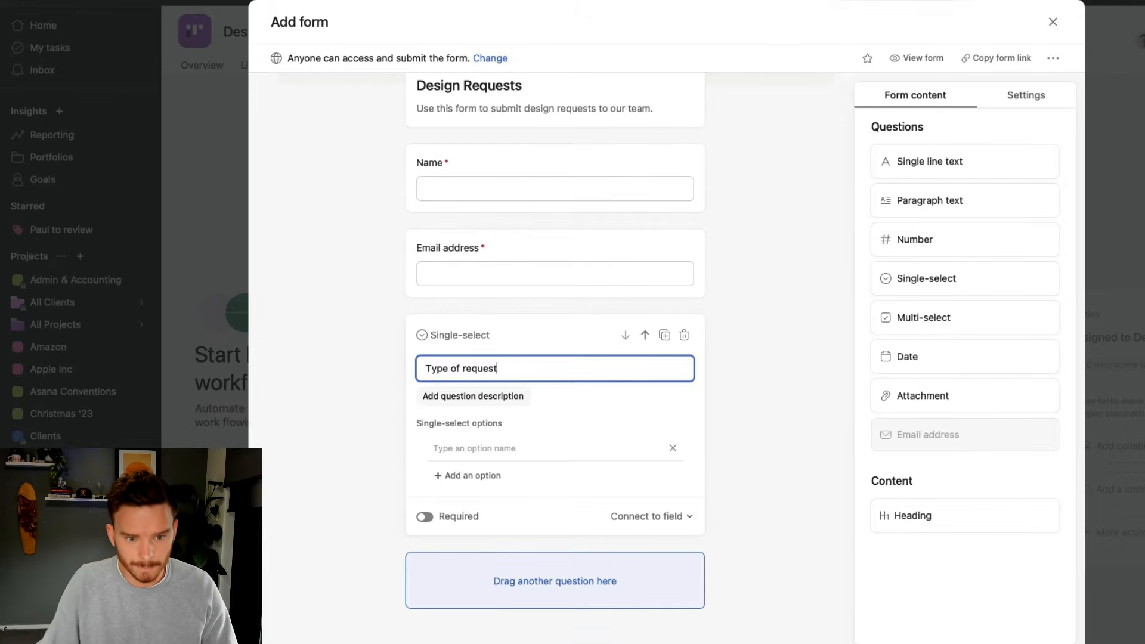
left_click(486, 446)
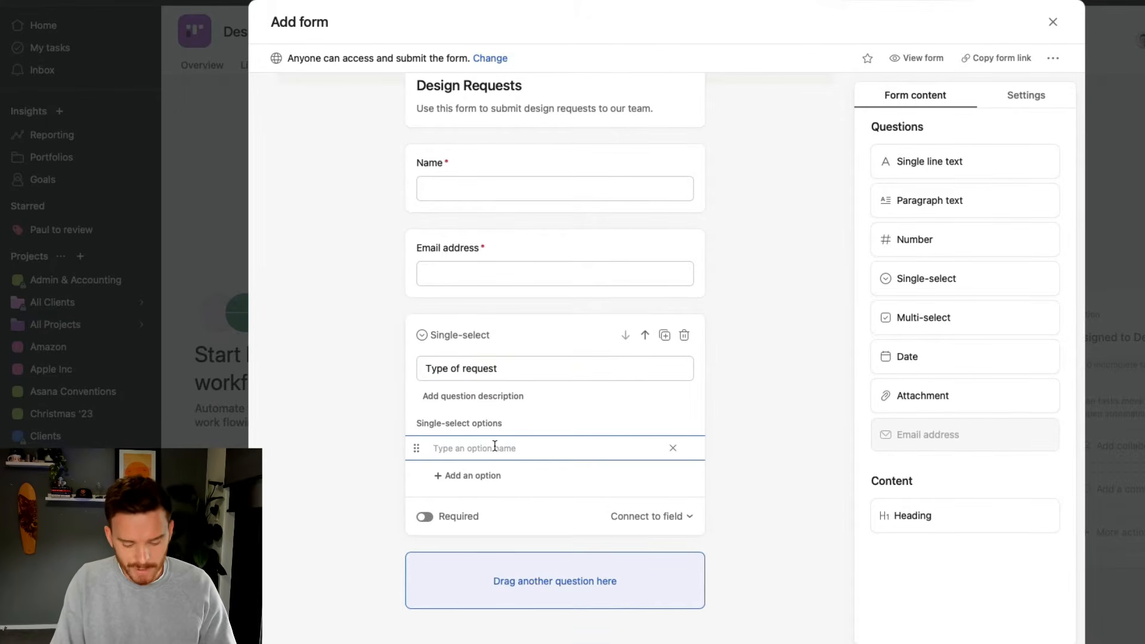
type("Social media image")
key("Return")
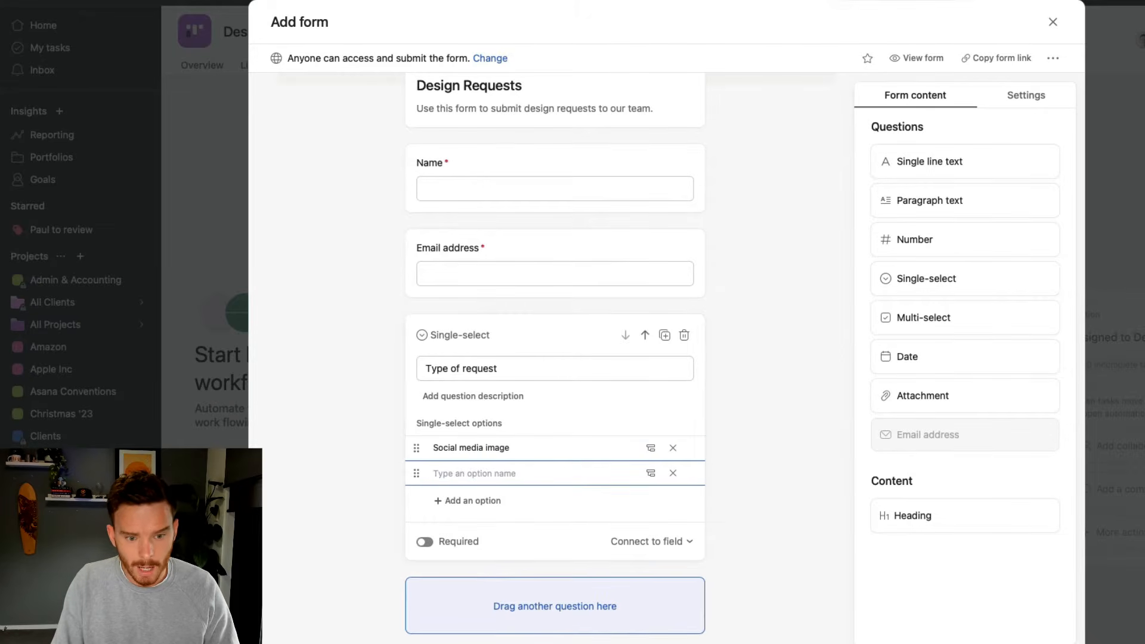
type("Logo")
key("Return")
type("Web page")
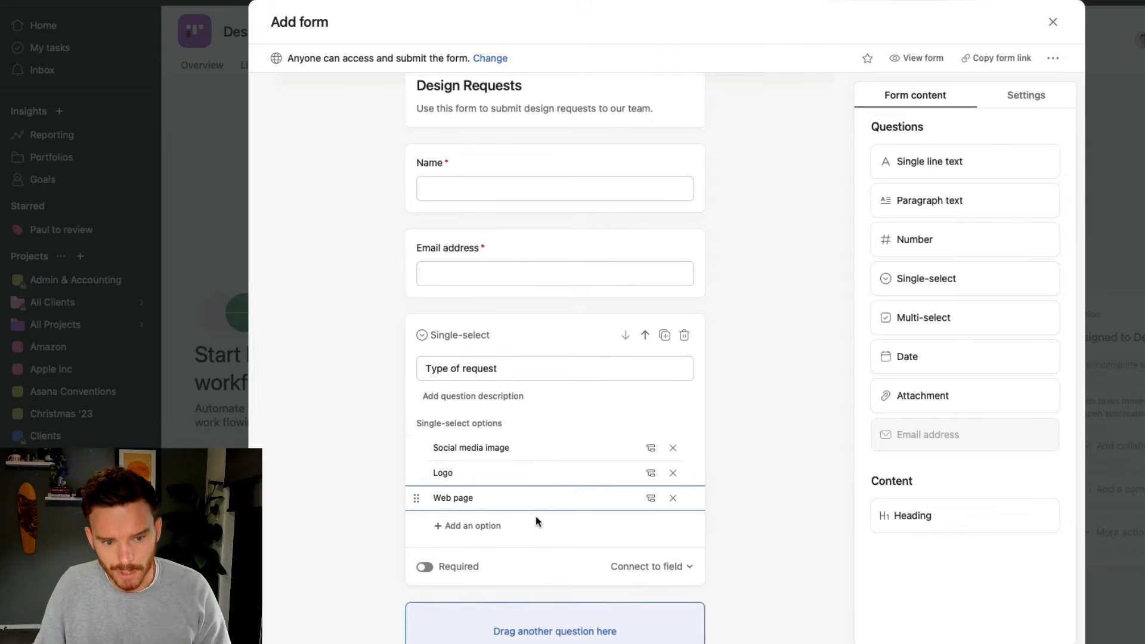
Make the Type of request question required and view its Connect to field choices
scroll(560, 541, "down", 1)
left_click(481, 544)
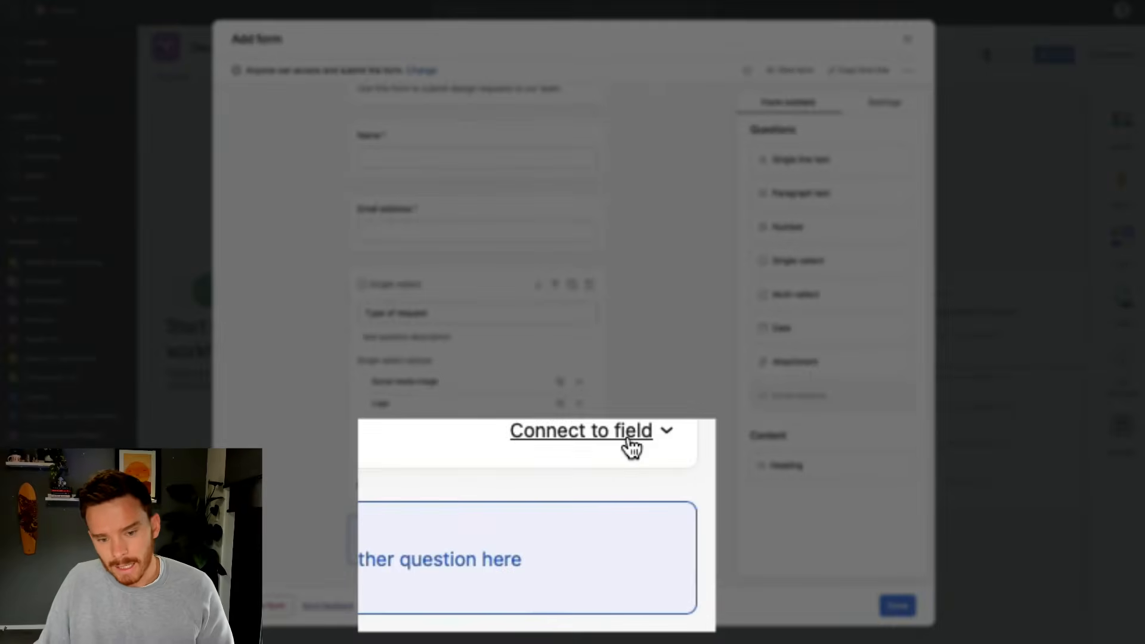
left_click(629, 442)
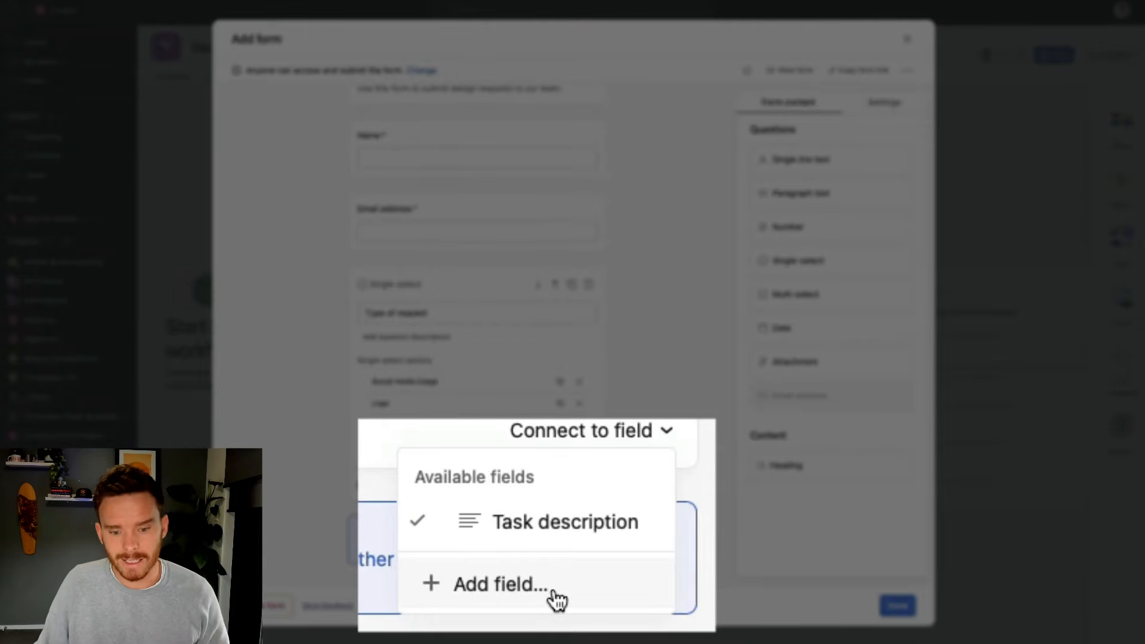
Define a 'Request Type' field with Social media image (lime green), Logo and Web page (blue) options
left_click(523, 554)
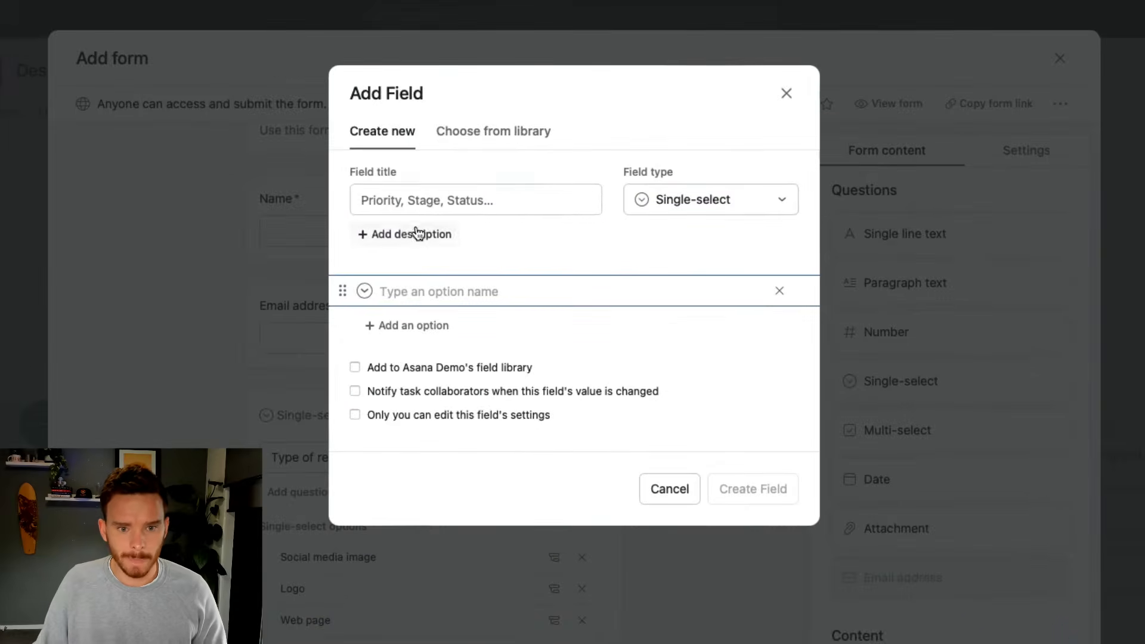
left_click(469, 141)
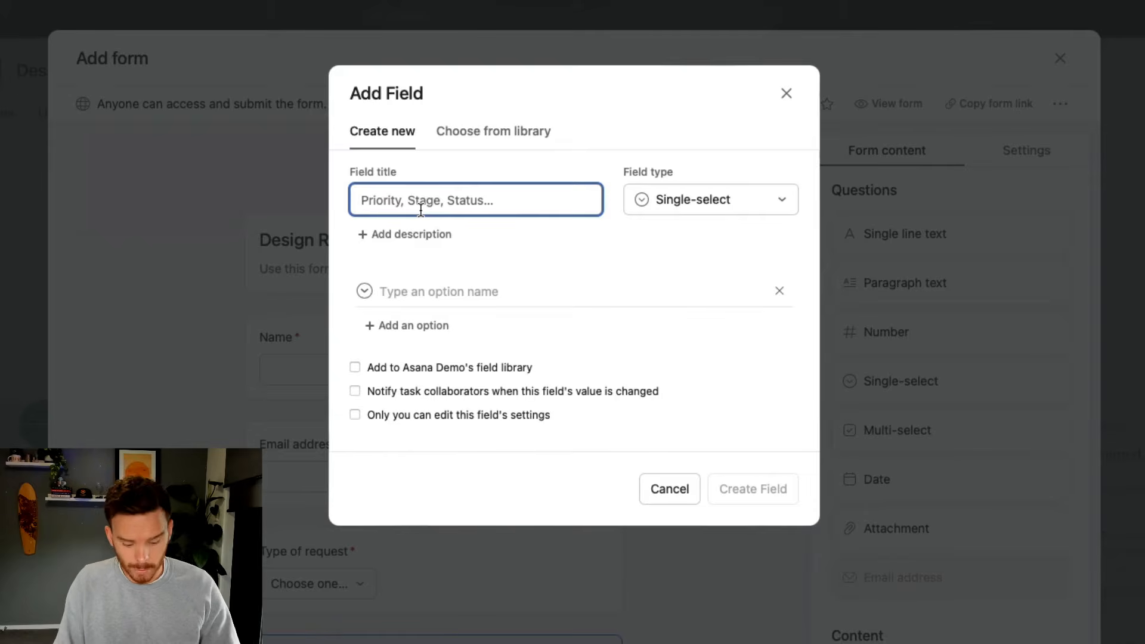
type("Request Type")
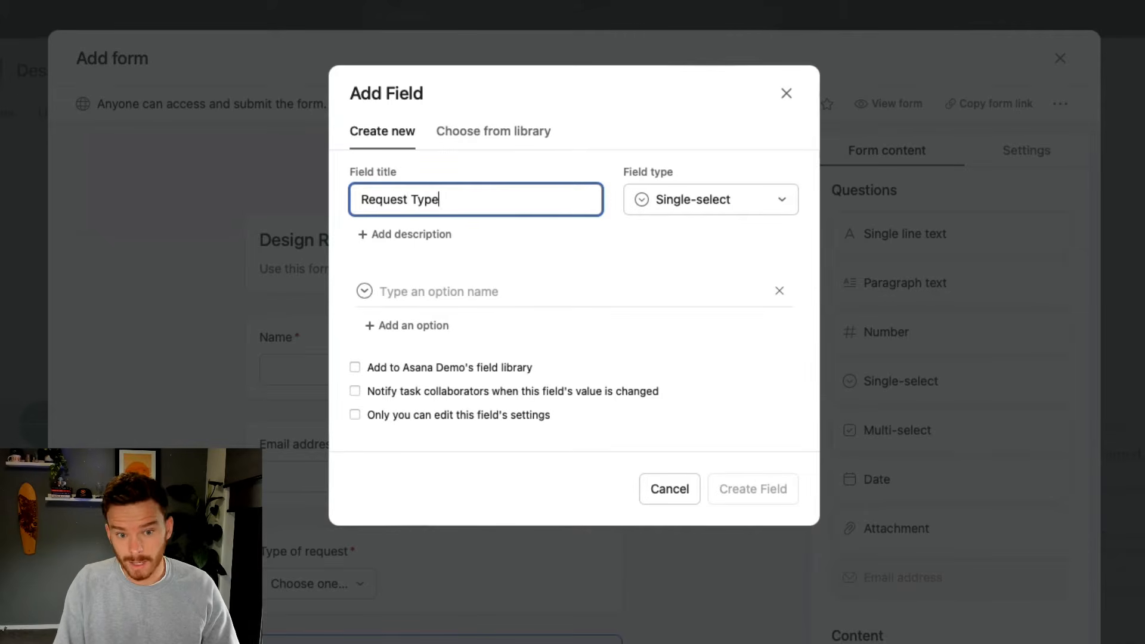
left_click(433, 296)
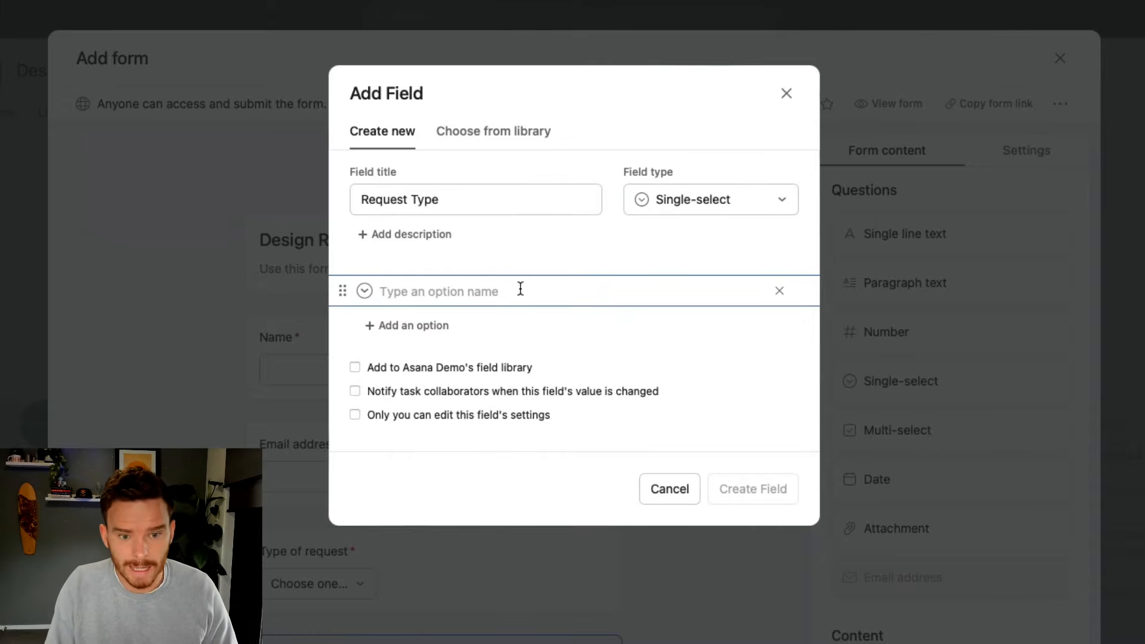
type("Social")
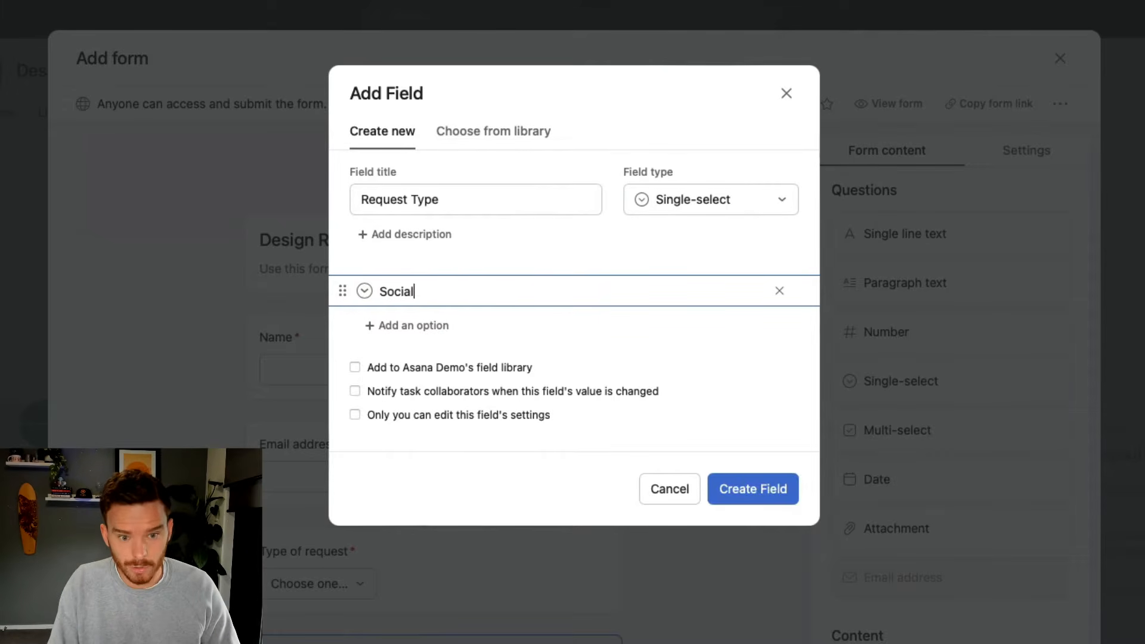
type(" media image")
key("Return")
type("Logo")
key("Return")
type("Web page")
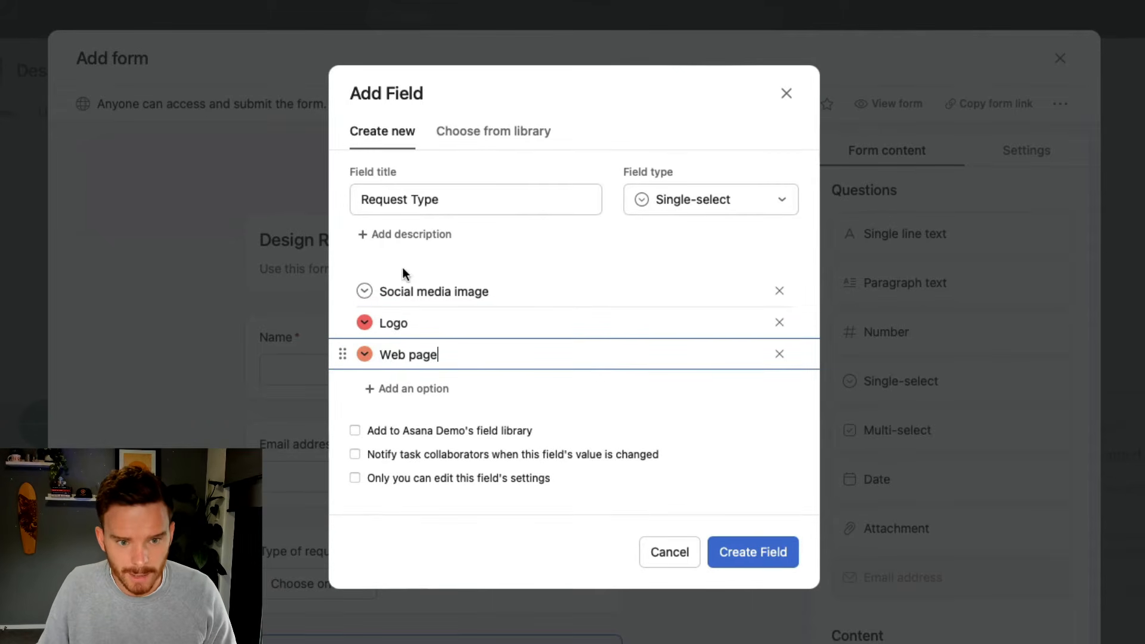
left_click(364, 291)
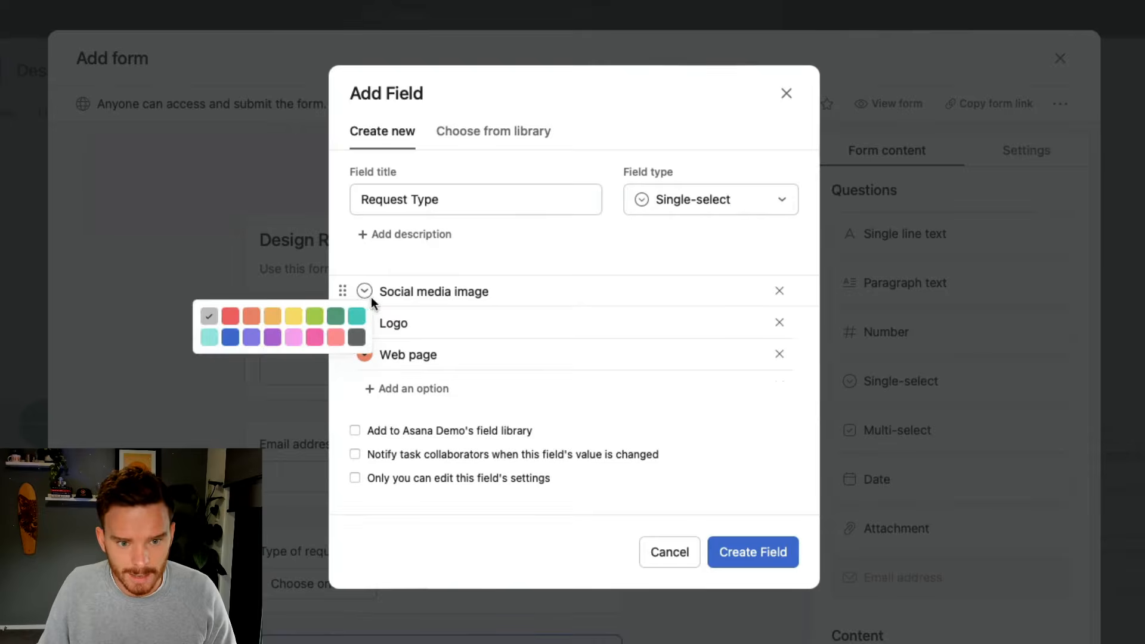
left_click(314, 317)
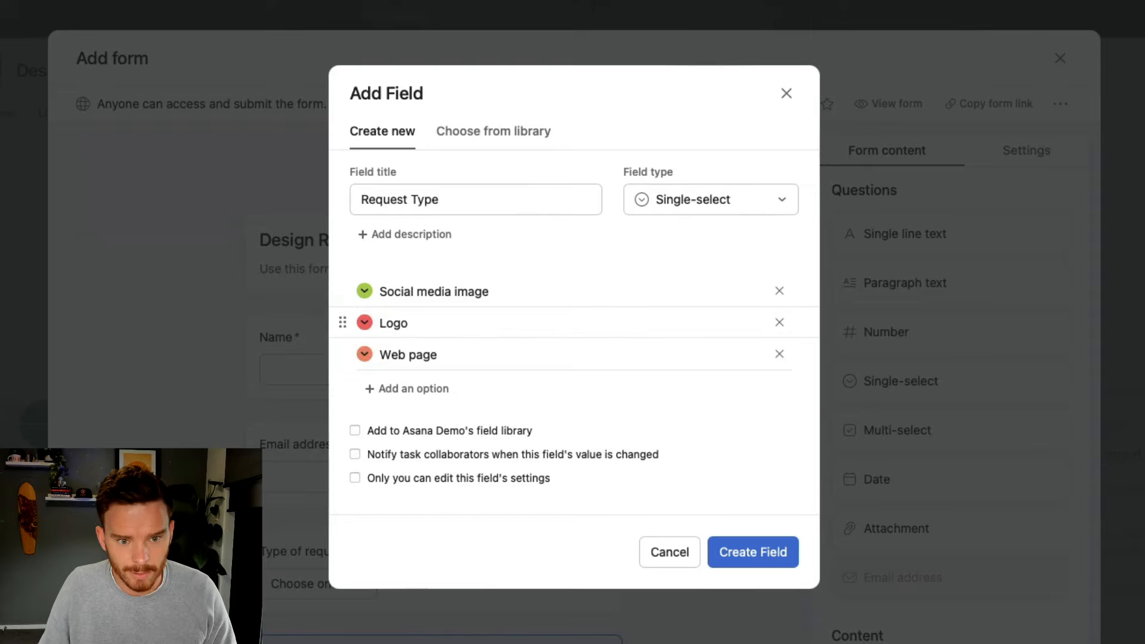
left_click(364, 354)
left_click(230, 401)
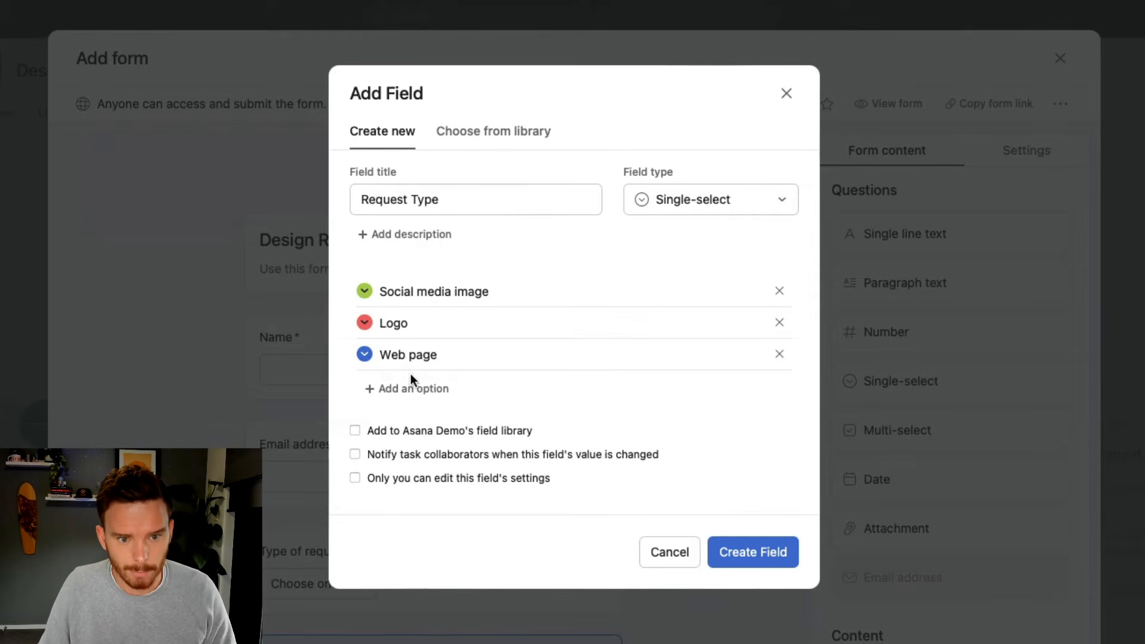
Keep Request Type out of the library, enable change notifications and edit restriction, then create and connect it
left_click(461, 434)
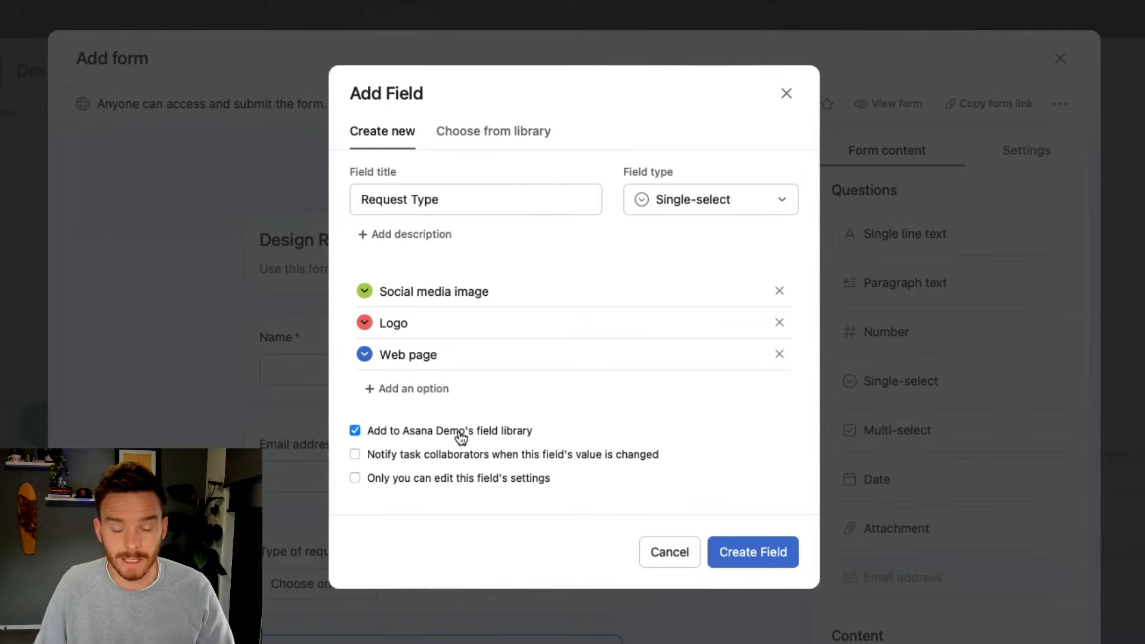
left_click(461, 437)
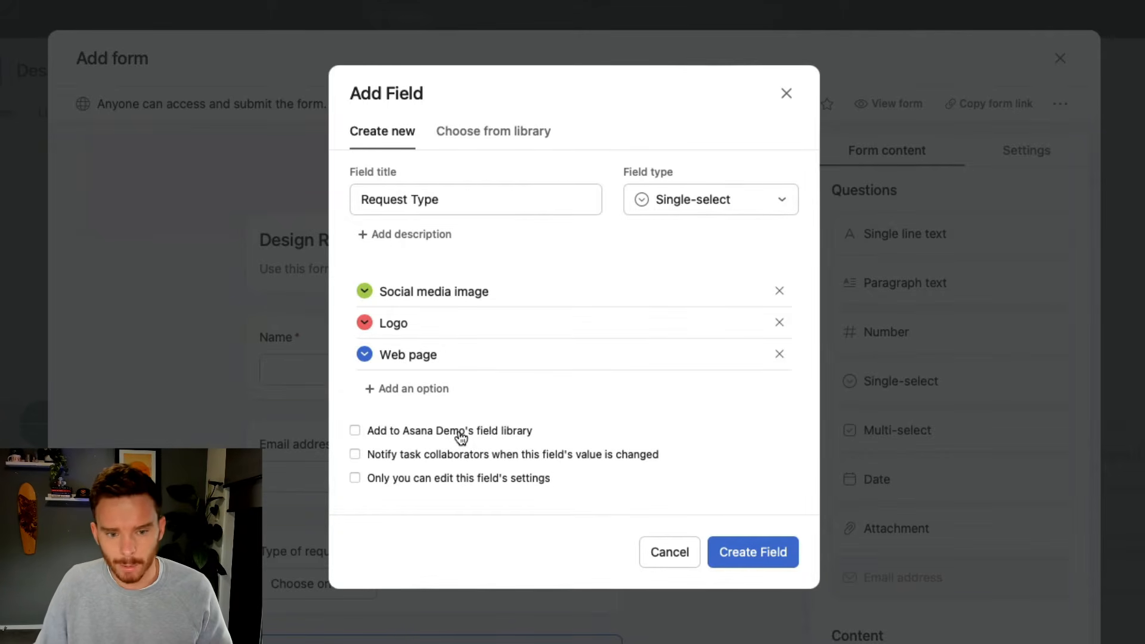
left_click(469, 462)
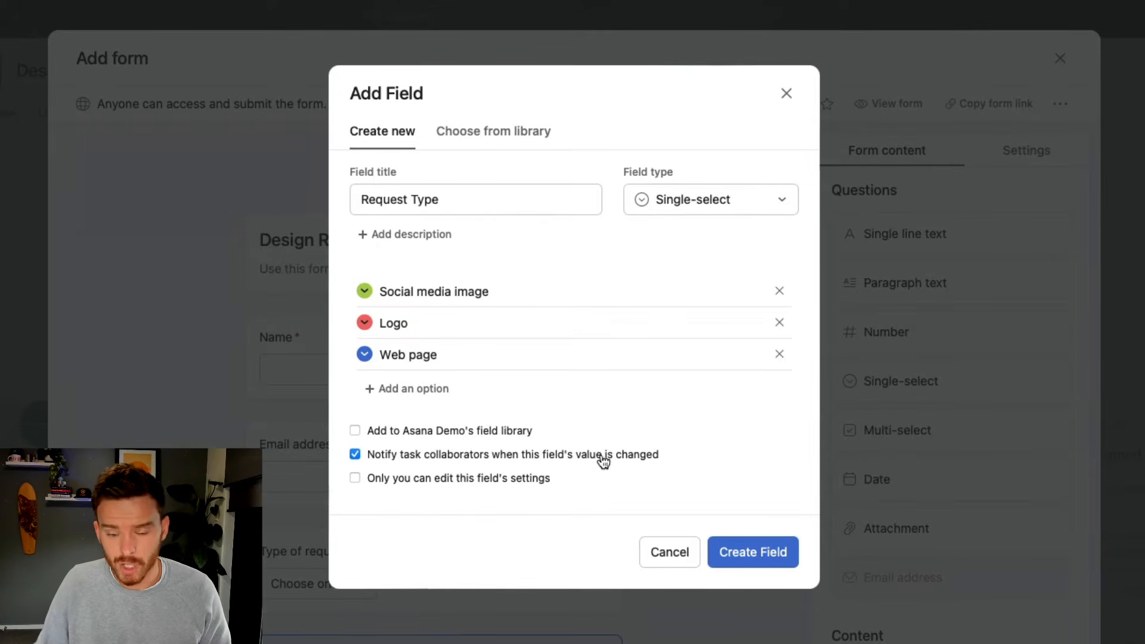
left_click(502, 479)
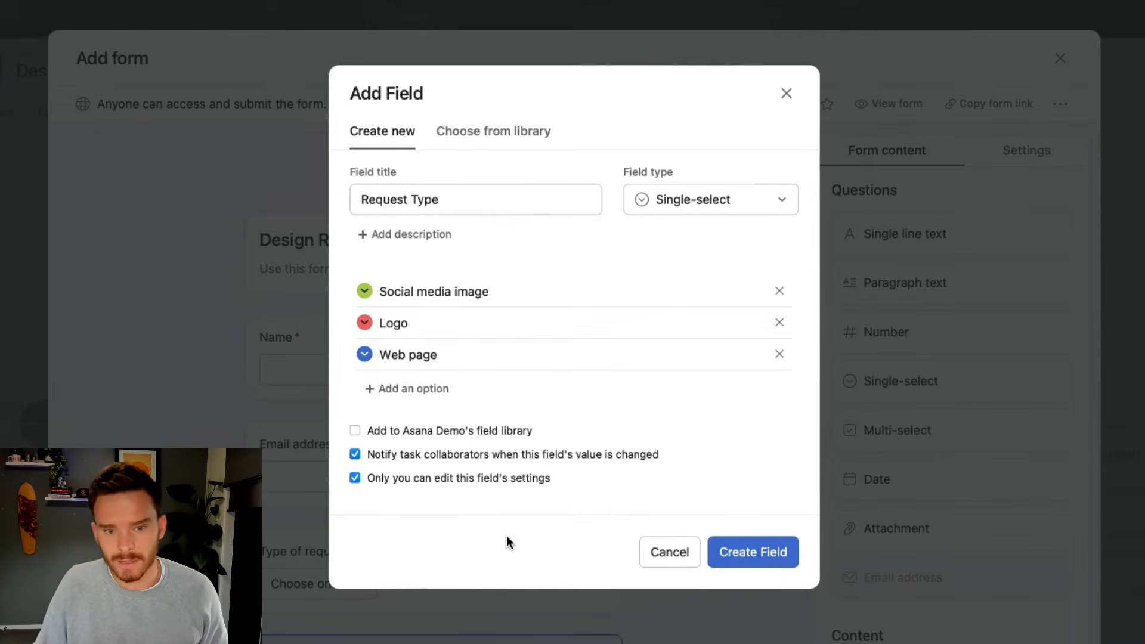
left_click(768, 559)
left_click(777, 240)
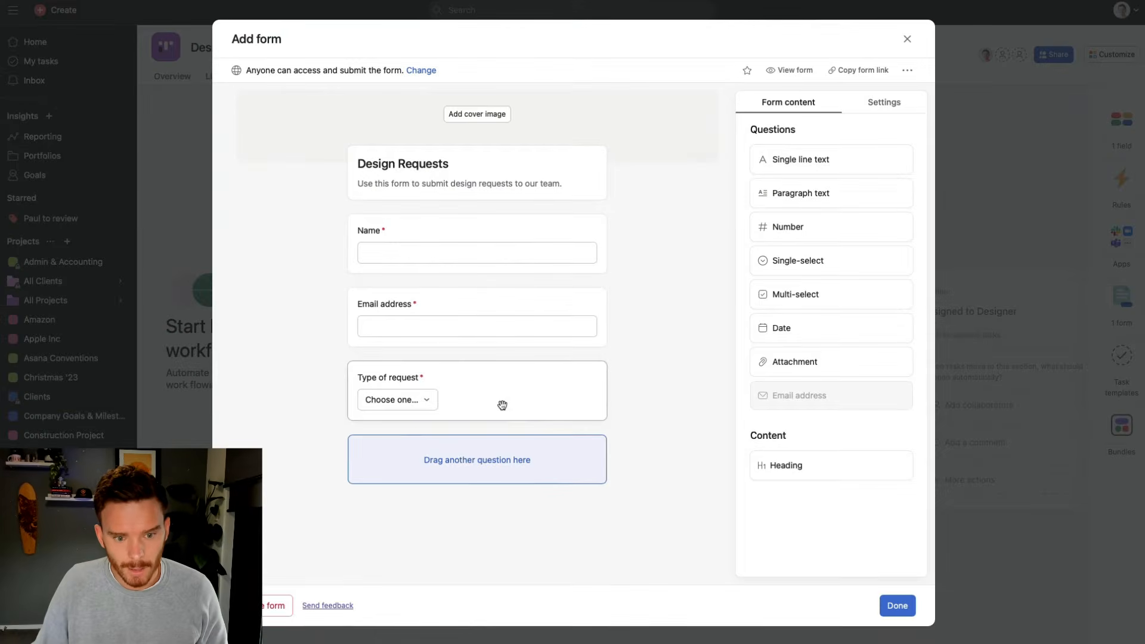
Verify the Type of request question shows Connected to: Request Type, then close the form with Done
left_click(502, 405)
scroll(504, 421, "down", 2)
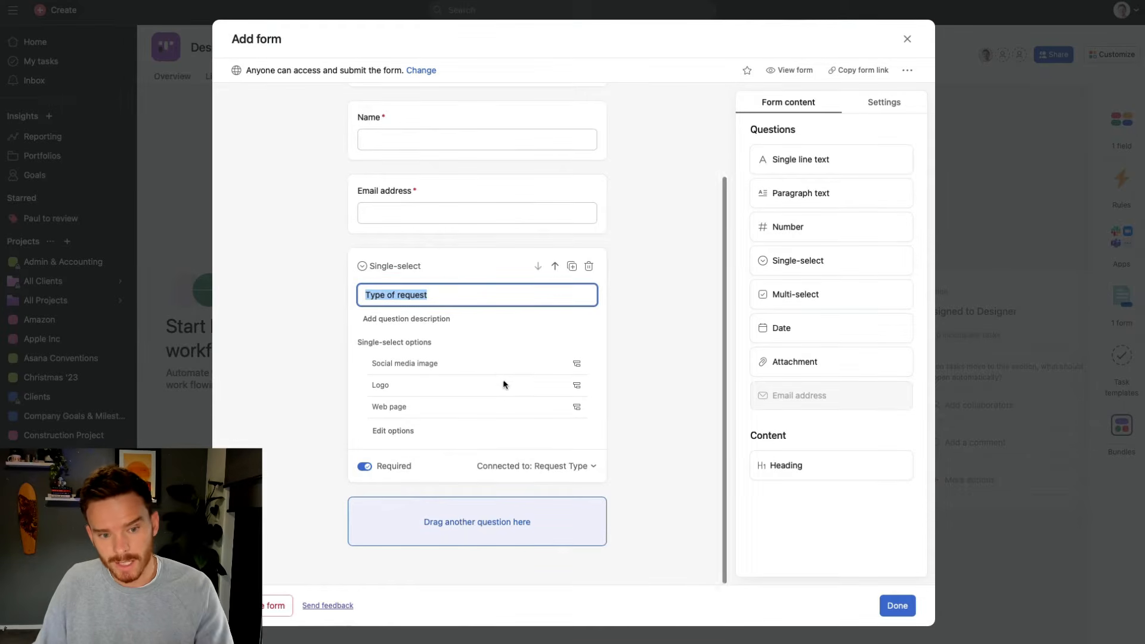
left_click(588, 467)
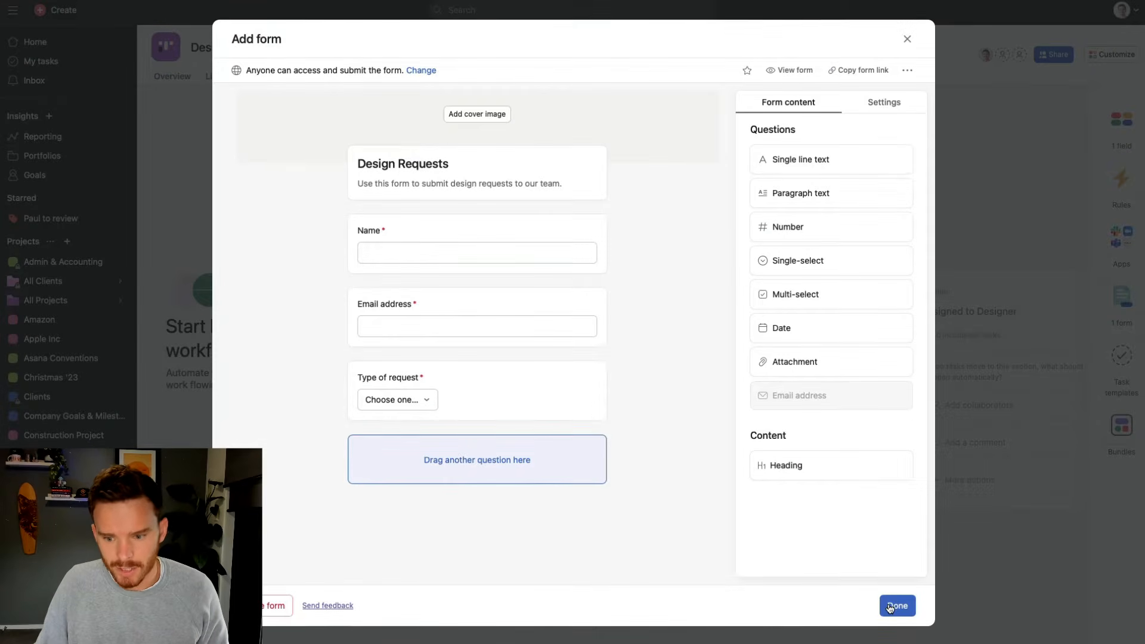
left_click(897, 606)
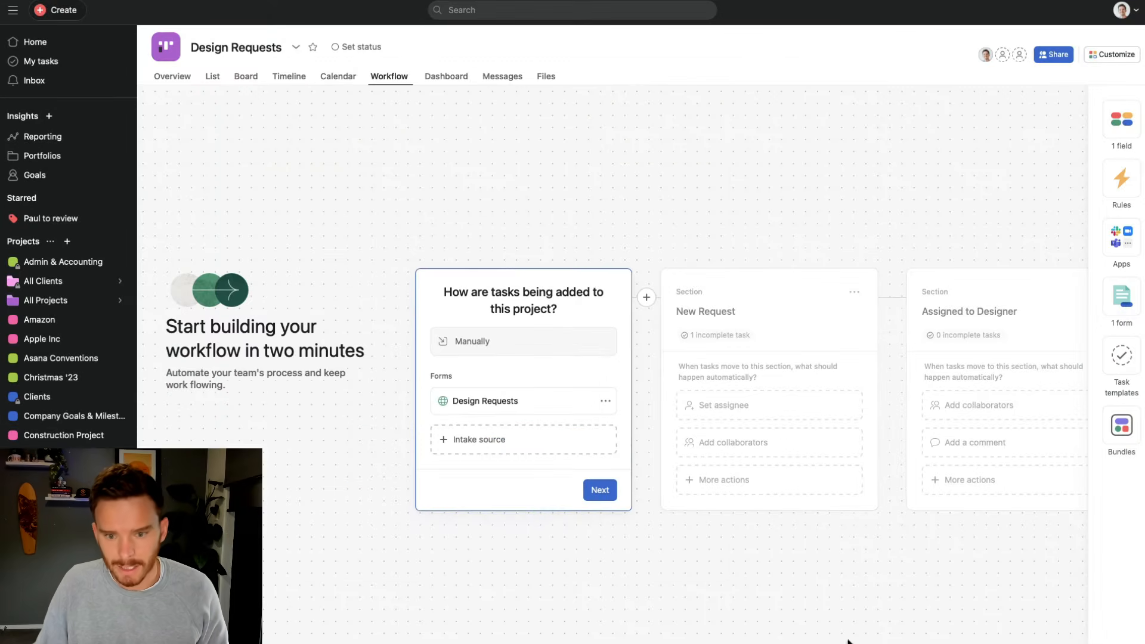
Check the Request Type choices on Task 1 from the board view
left_click(244, 79)
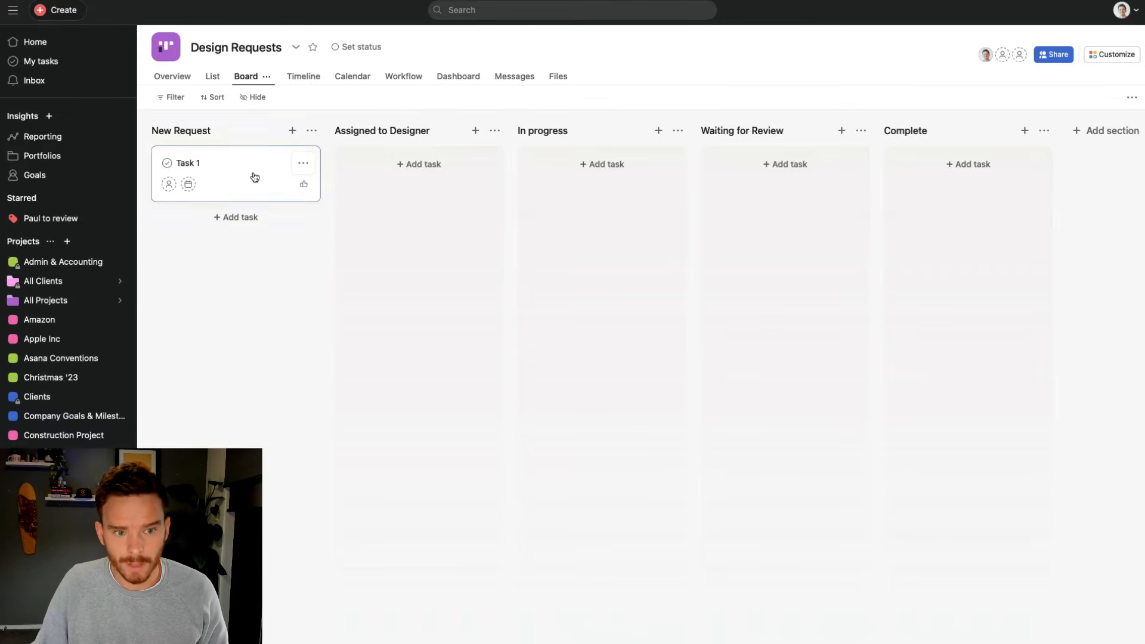
left_click(255, 177)
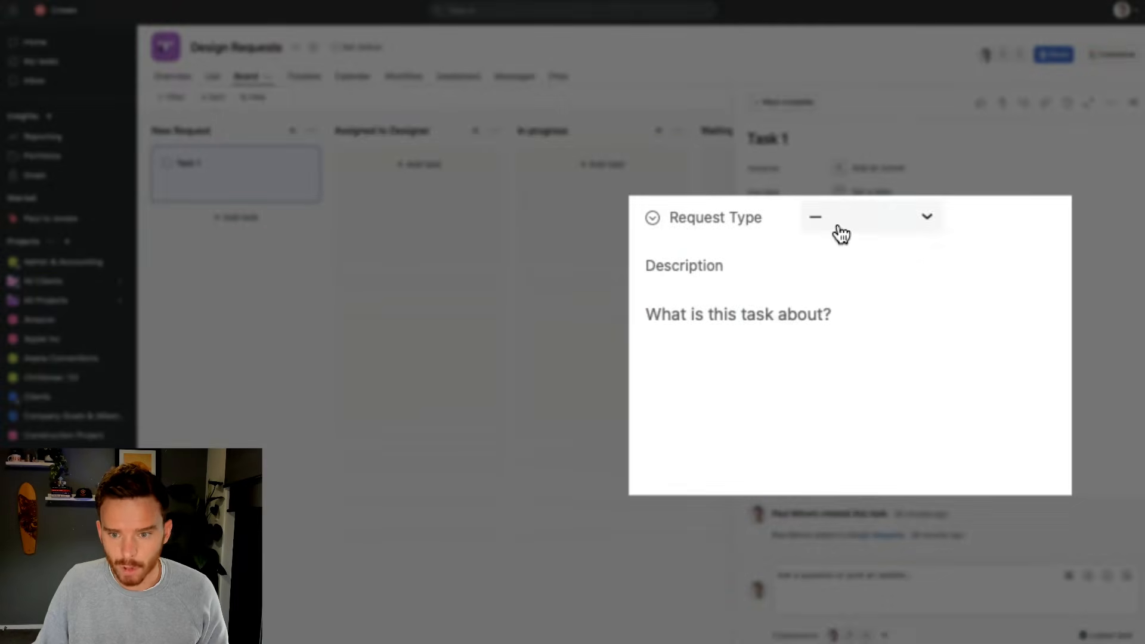
left_click(841, 284)
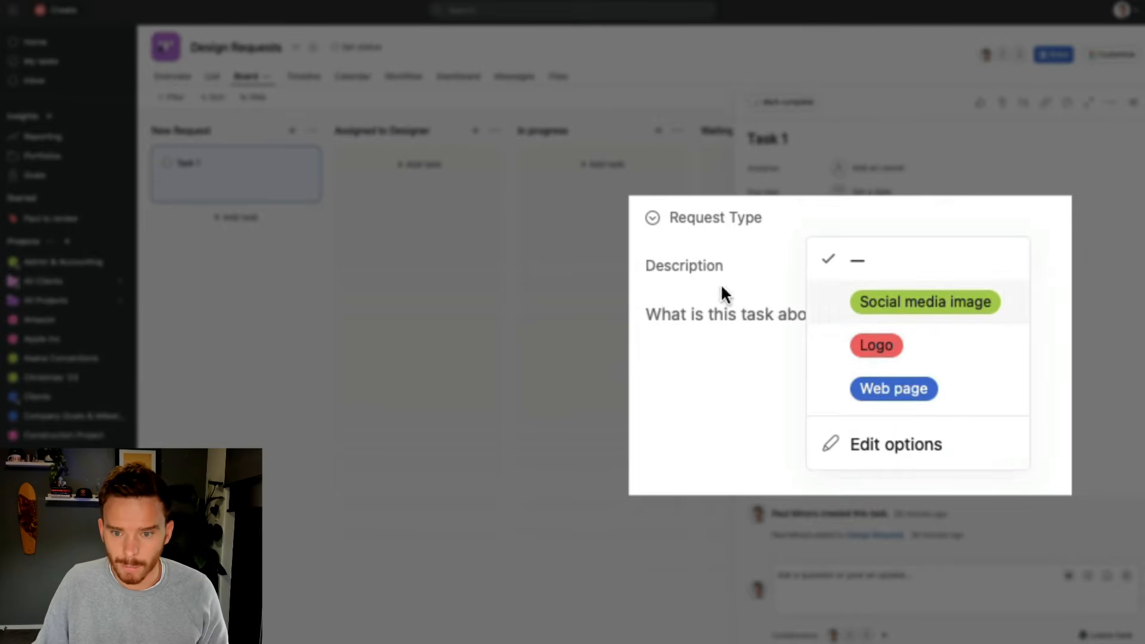
left_click(720, 314)
Reopen the Design Requests form from the project's Customize panel
left_click(1118, 63)
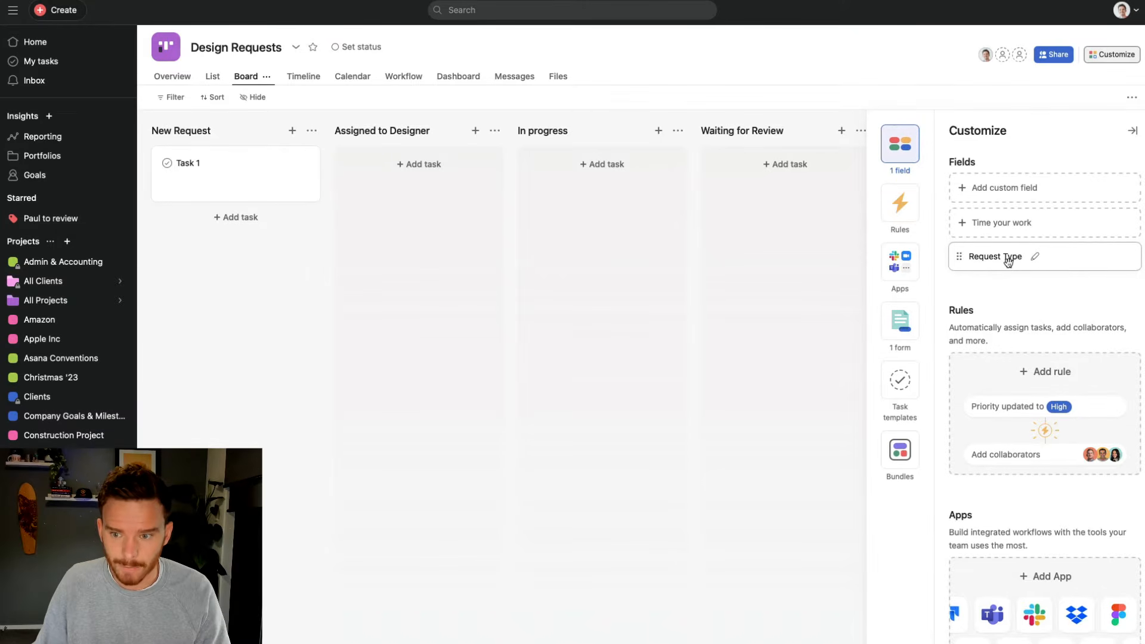
scroll(1008, 261, "down", 7)
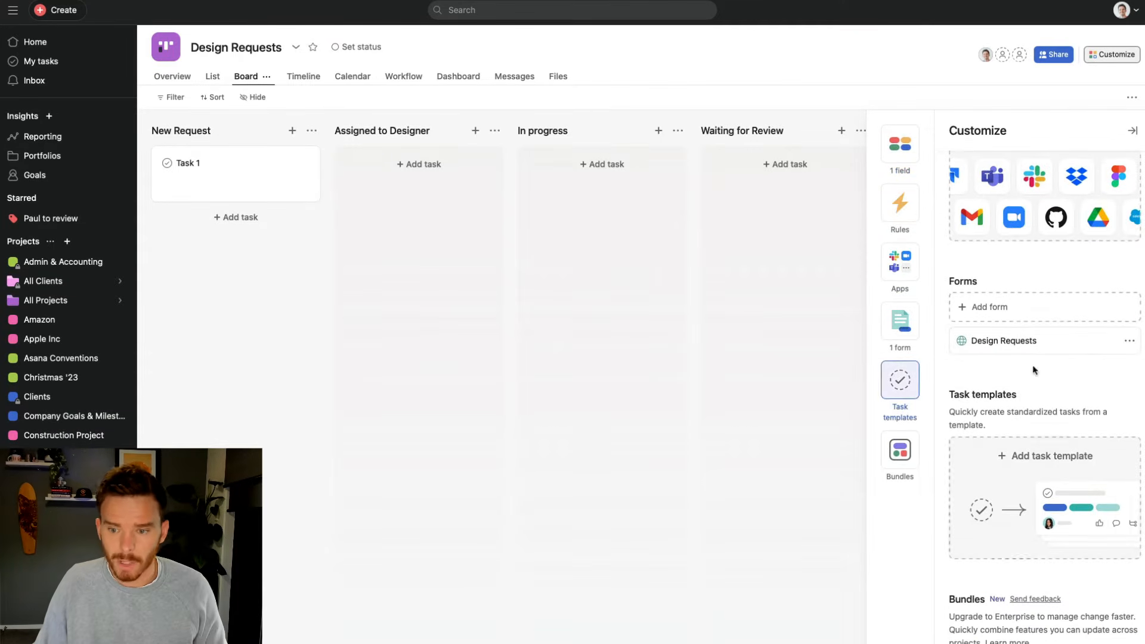
left_click(1074, 344)
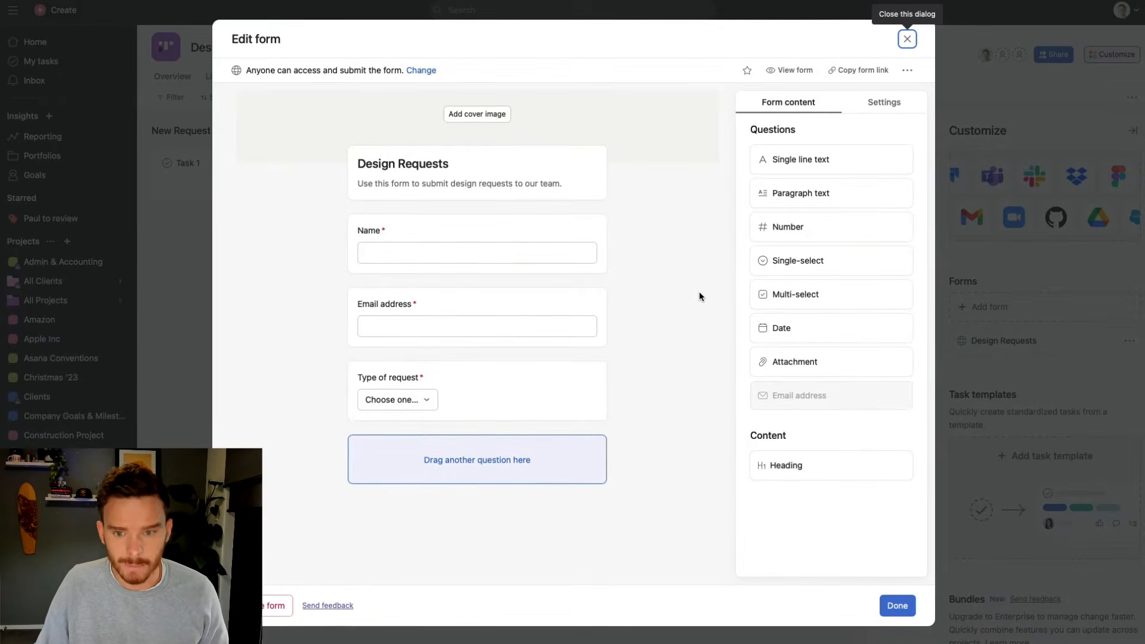
Add a required paragraph question titled 'Tell me about your requirements'
left_click(820, 197)
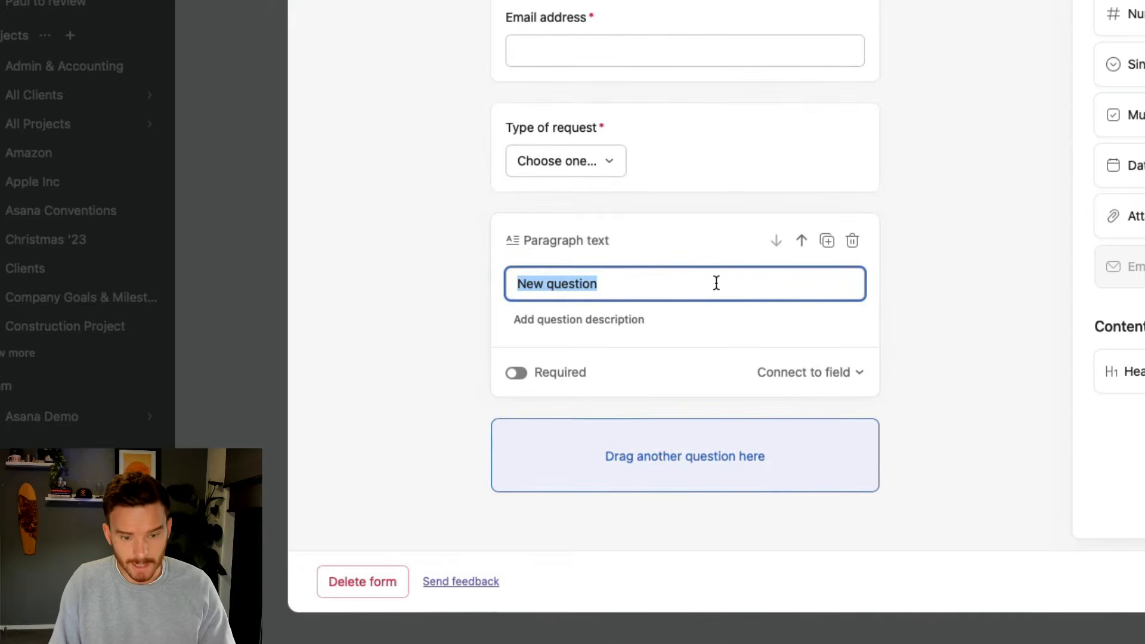
type("Tell me about your request")
key("BackSpace")
key("BackSpace")
key("BackSpace")
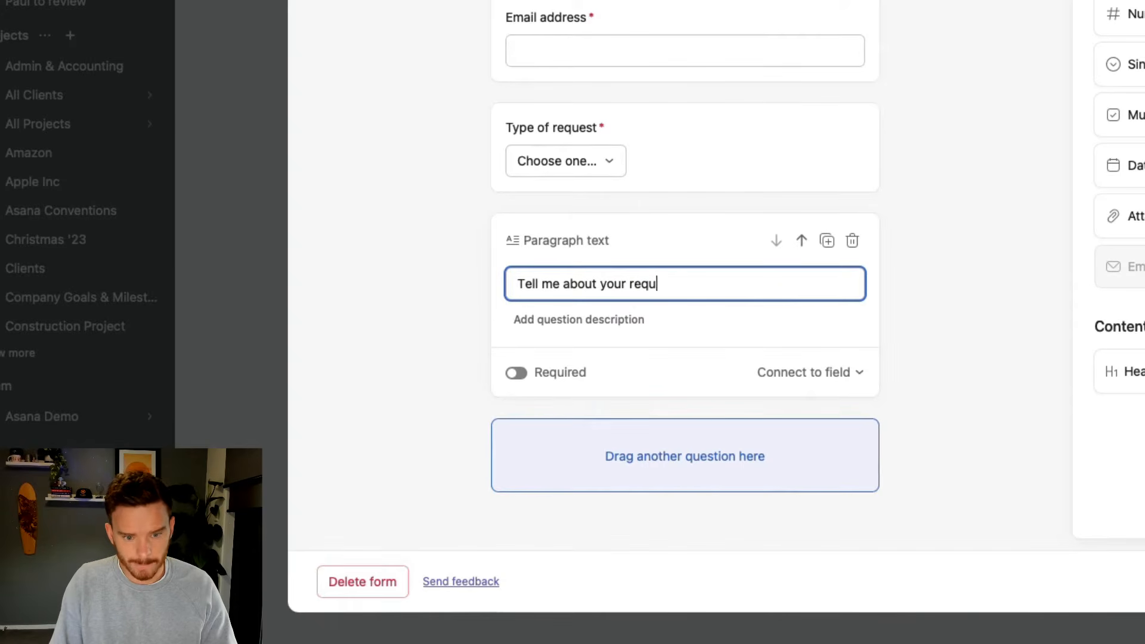
type("irements")
left_click(530, 383)
Give it a description asking about size, call to action or graphics, keeping it linked to Task description
left_click(607, 322)
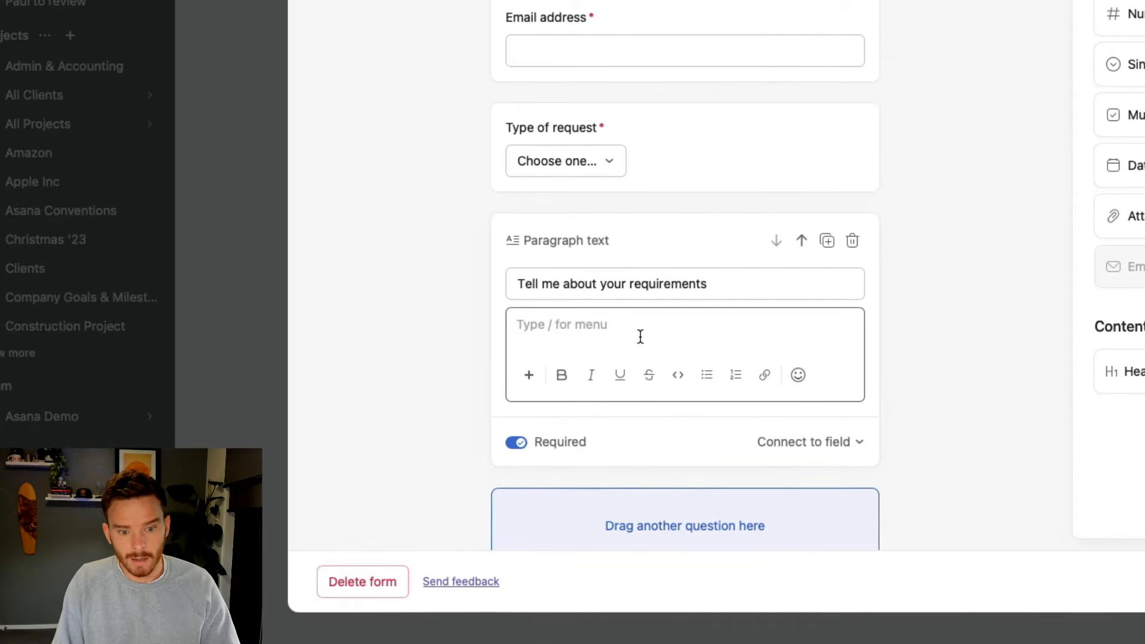
type("What siz")
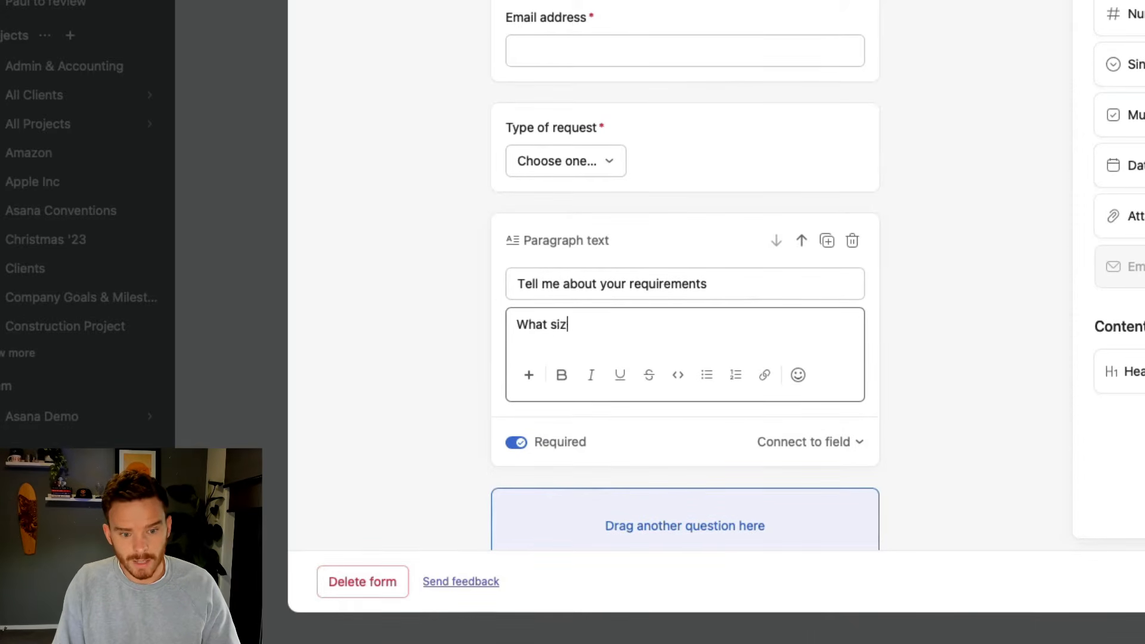
type("e, d")
key("BackSpace")
key("BackSpace")
key("BackSpace")
type("do you ")
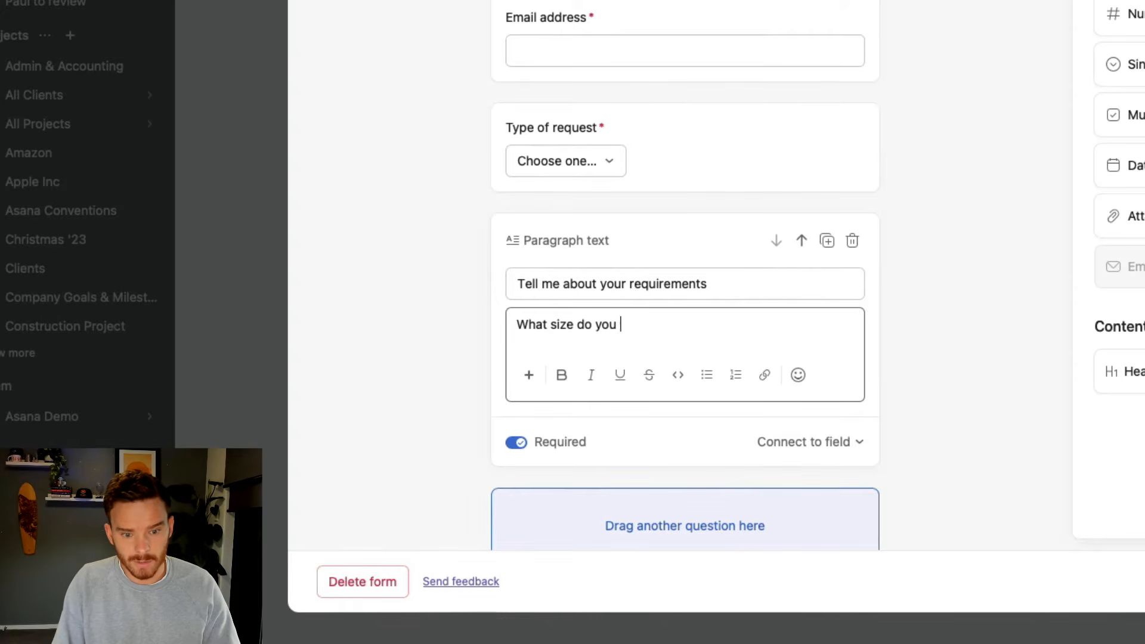
type("need, any particu")
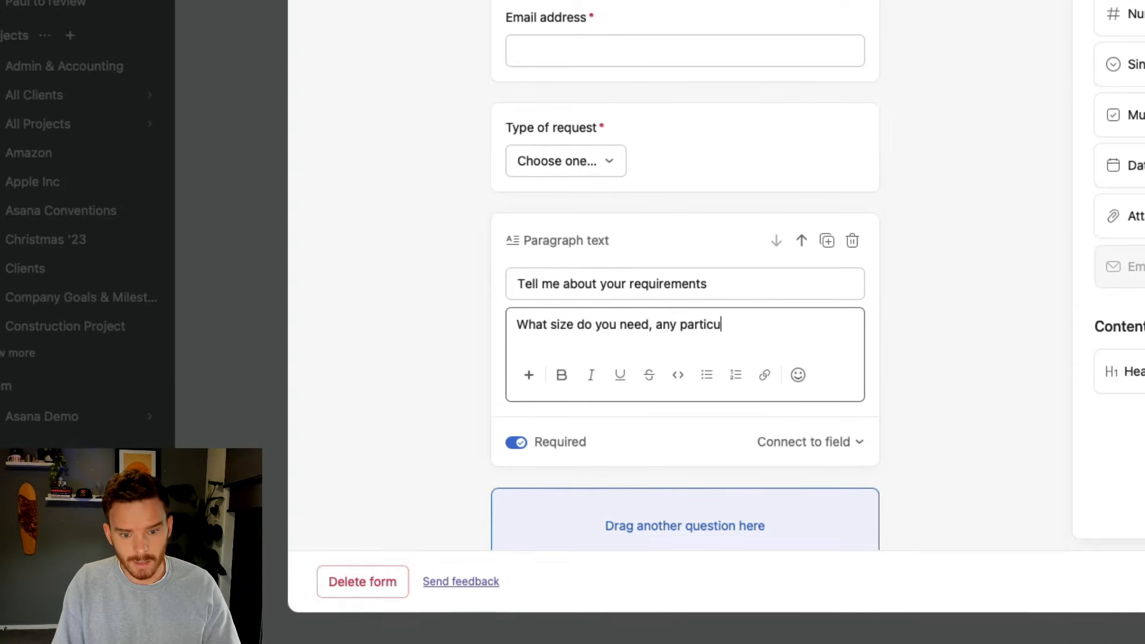
type("lar call to act")
type("ion o")
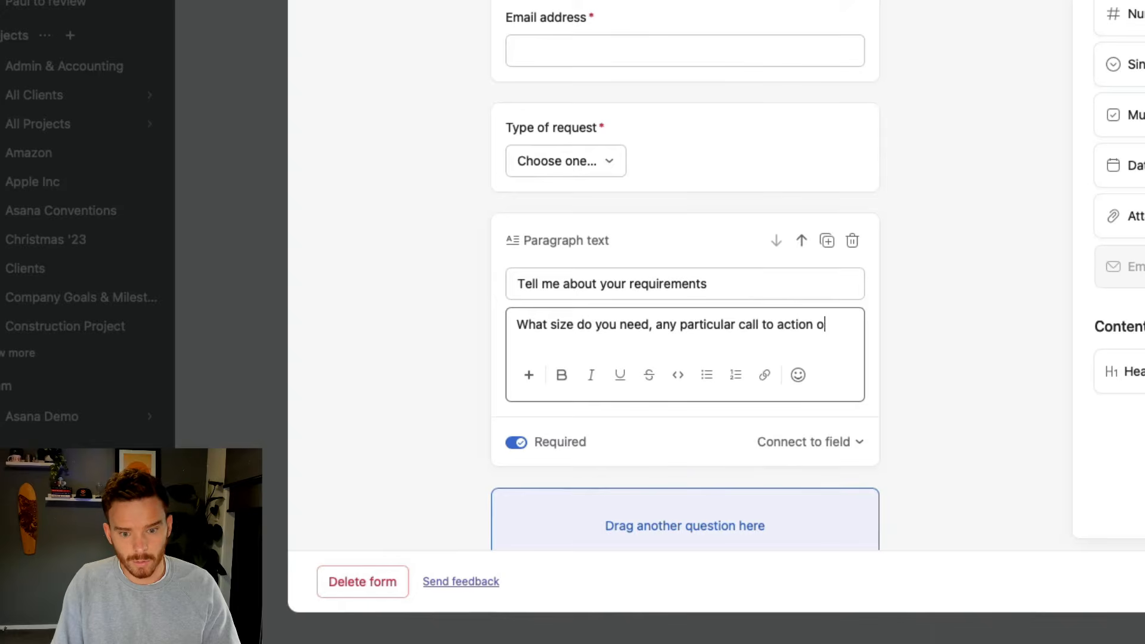
type("r graphics?")
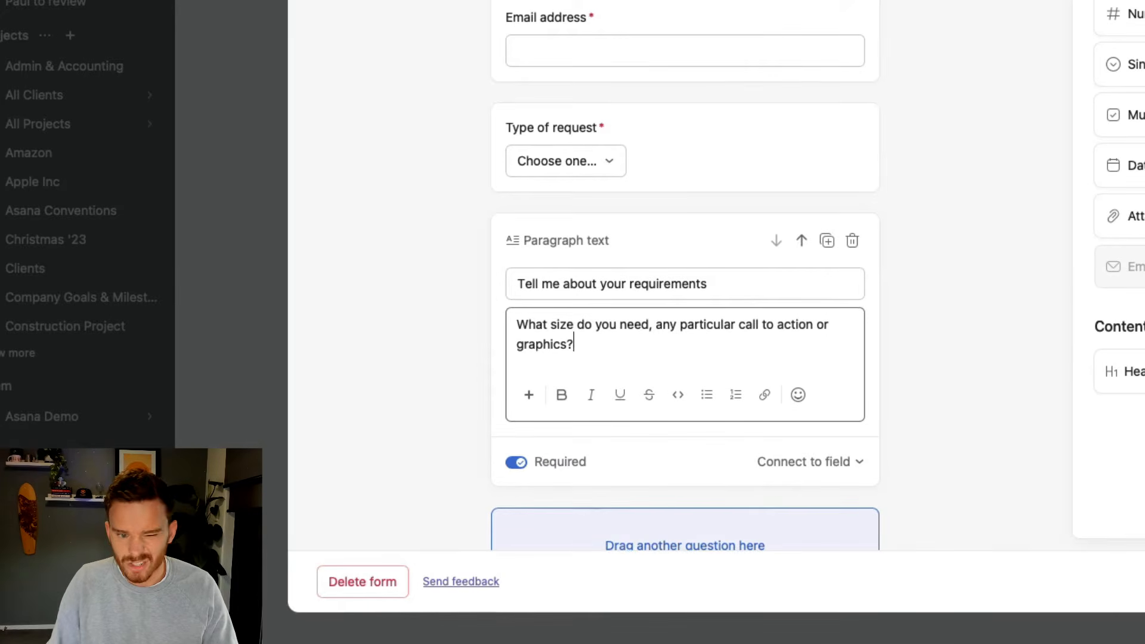
left_click(819, 466)
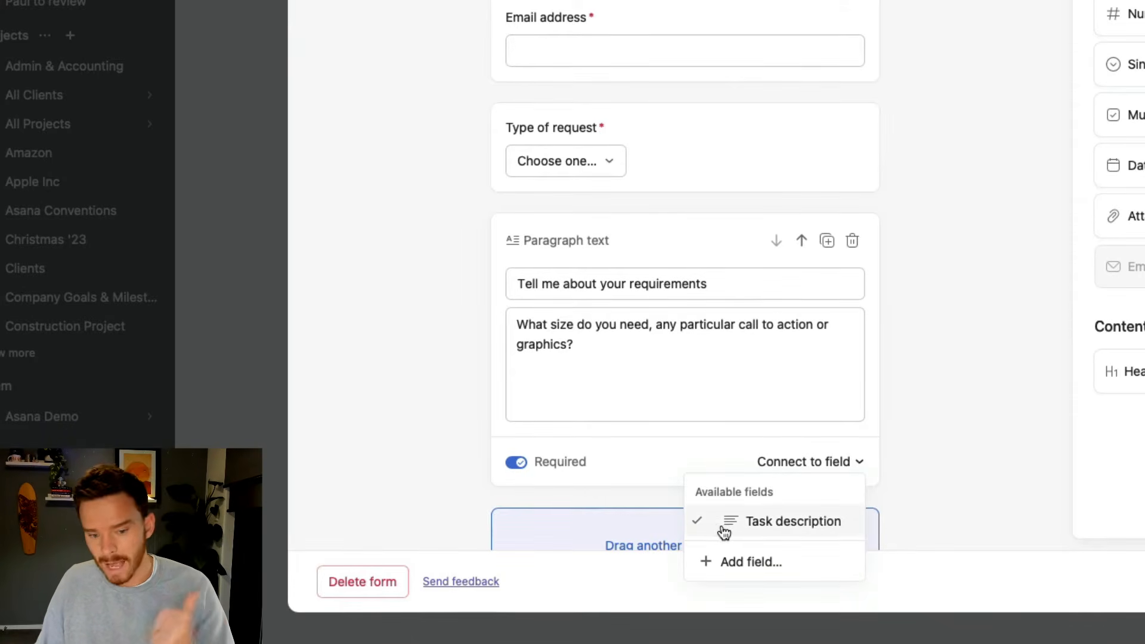
left_click(918, 431)
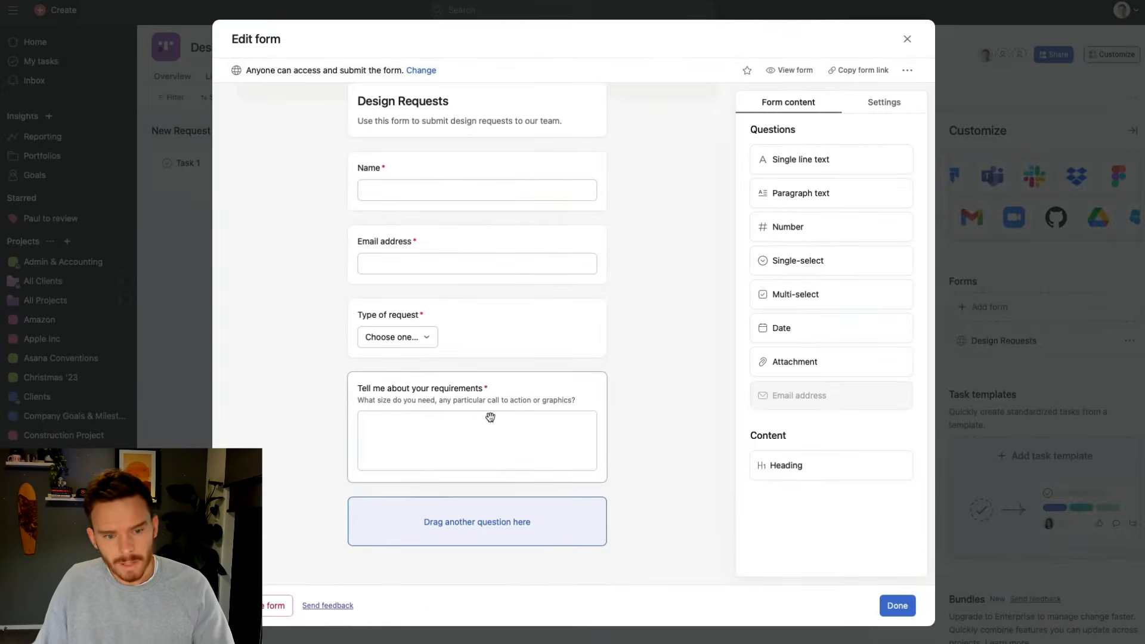
Add an Attachment question titled 'Relevant attachments' that allows multiple attachments
left_click(794, 362)
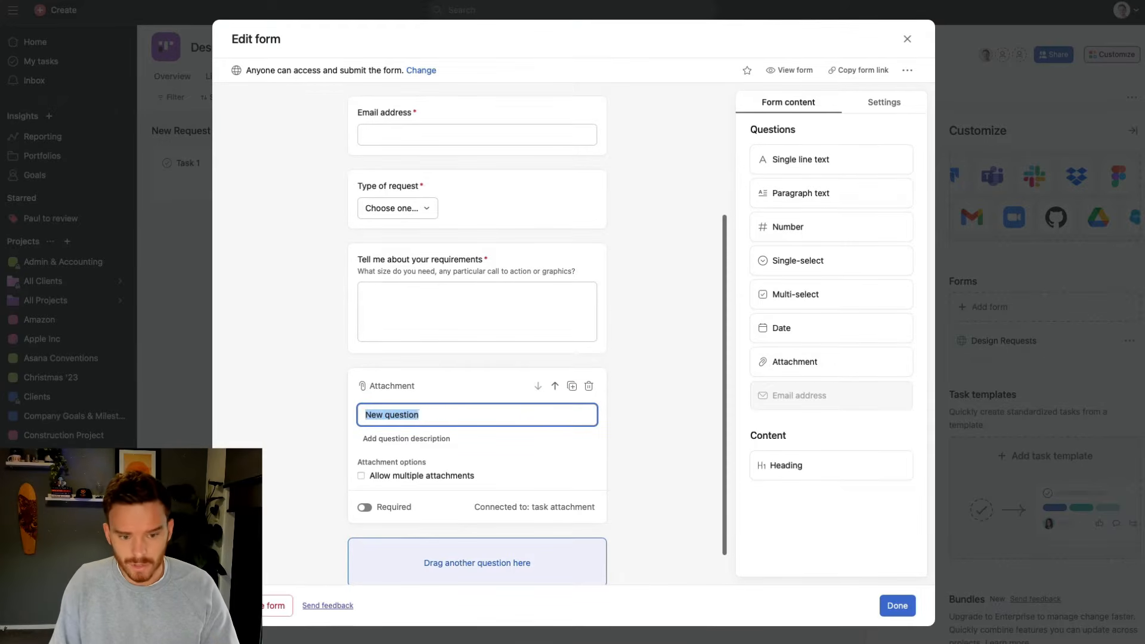
type("Relevant attachments")
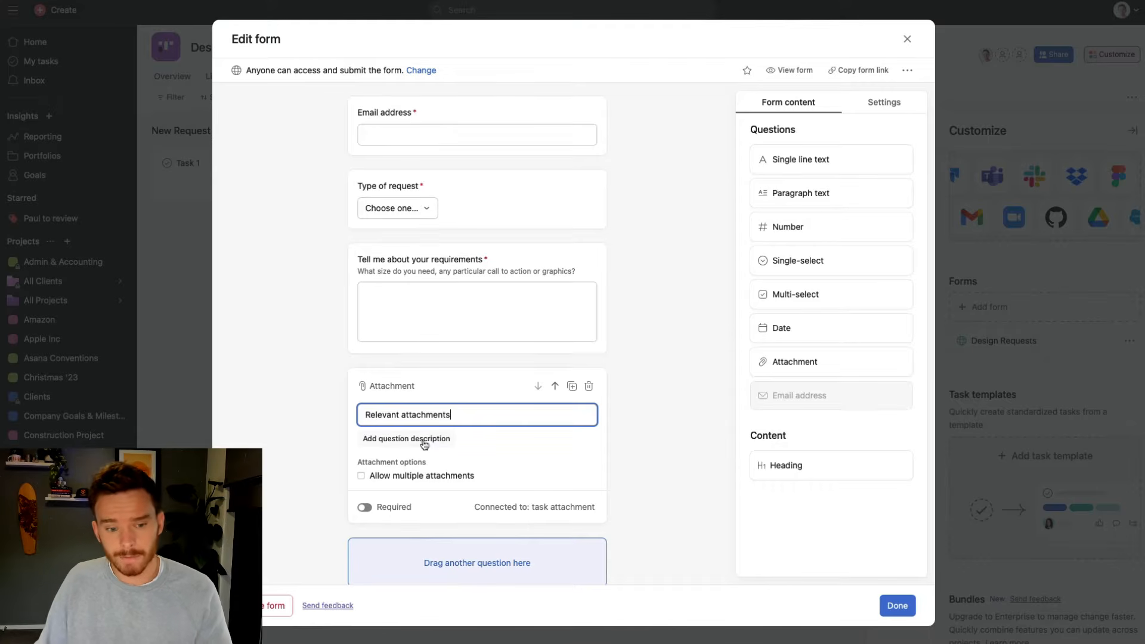
left_click(421, 480)
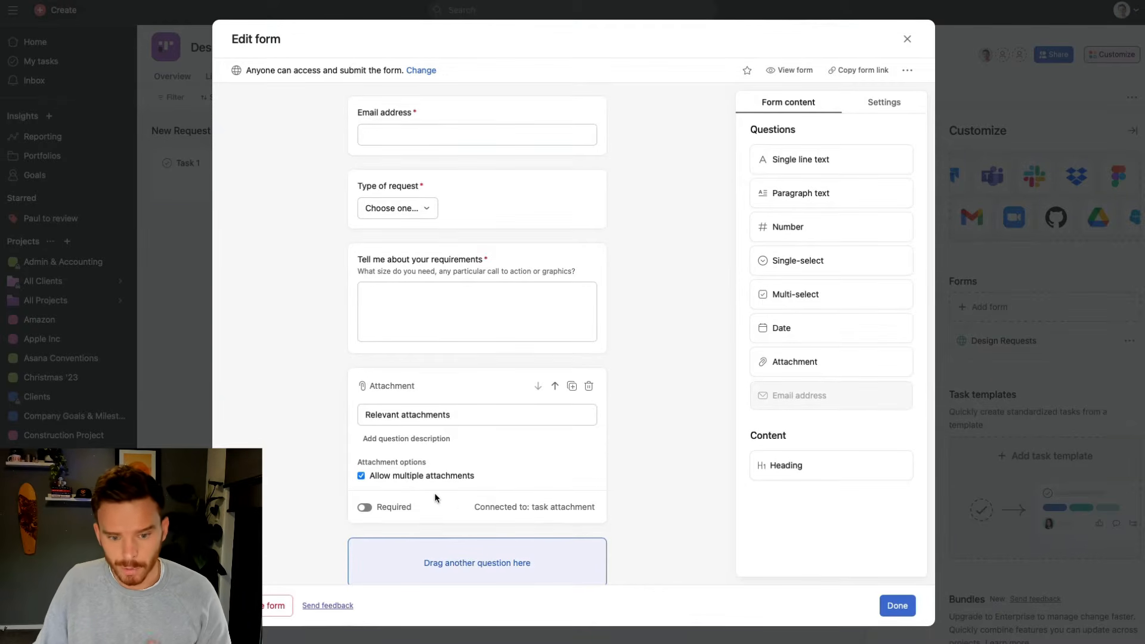
scroll(456, 498, "down", 1)
scroll(452, 497, "up", 3)
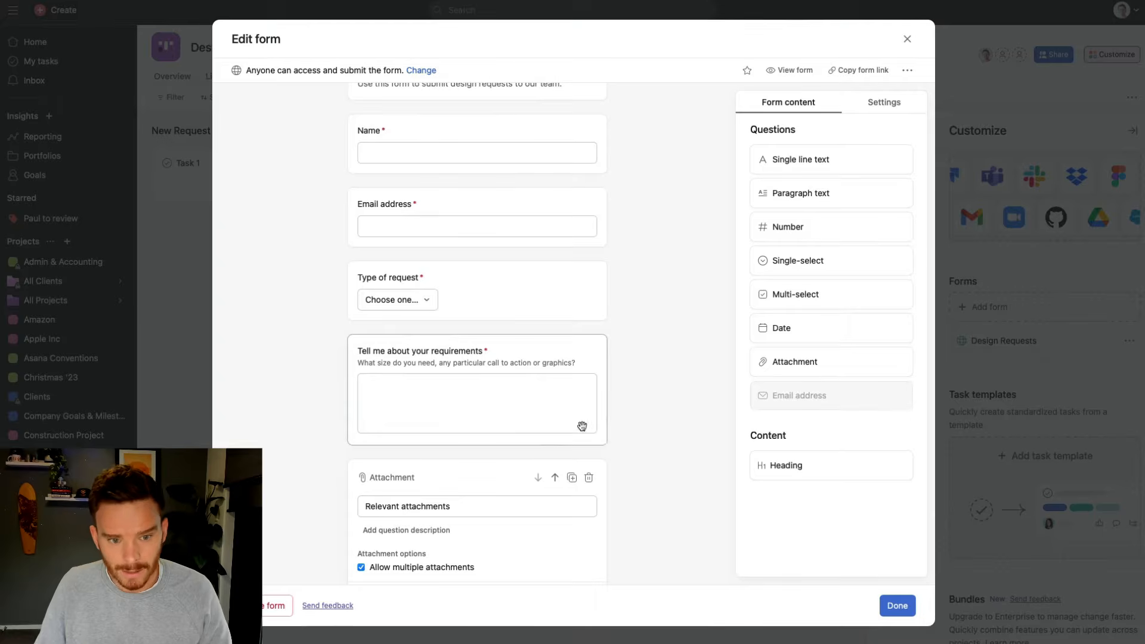
Create a branch on the Type of request question for the Social media image option
left_click(512, 305)
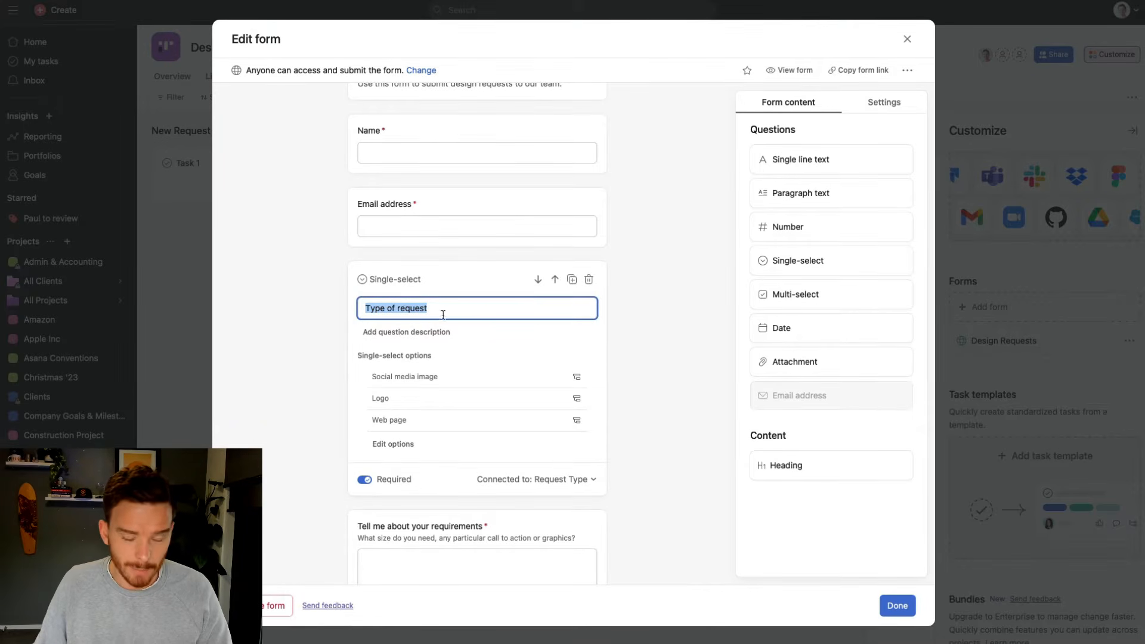
left_click(576, 379)
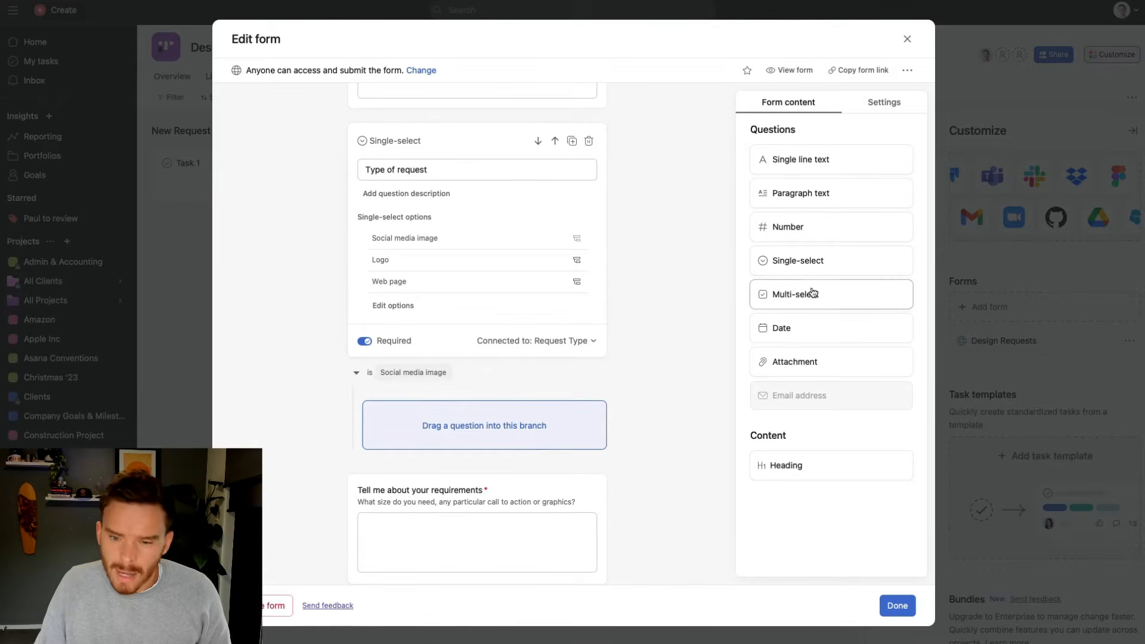
Add a required multi-select platforms question with Facebook, Instagram and Twitter options to the branch
left_click_drag(807, 295, 522, 425)
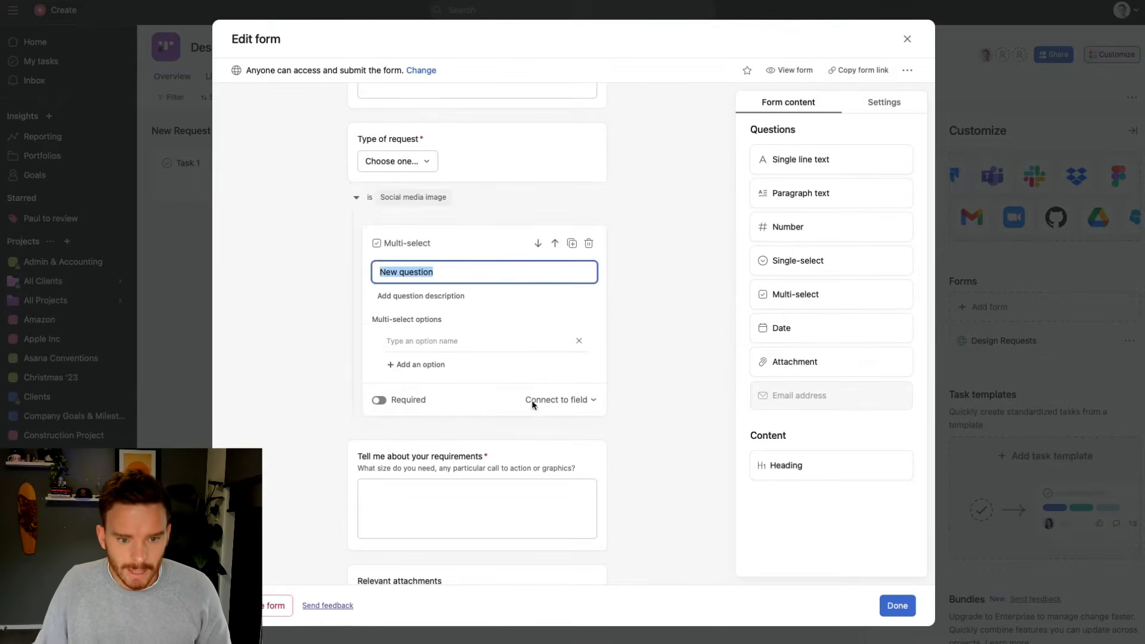
type("Which plat")
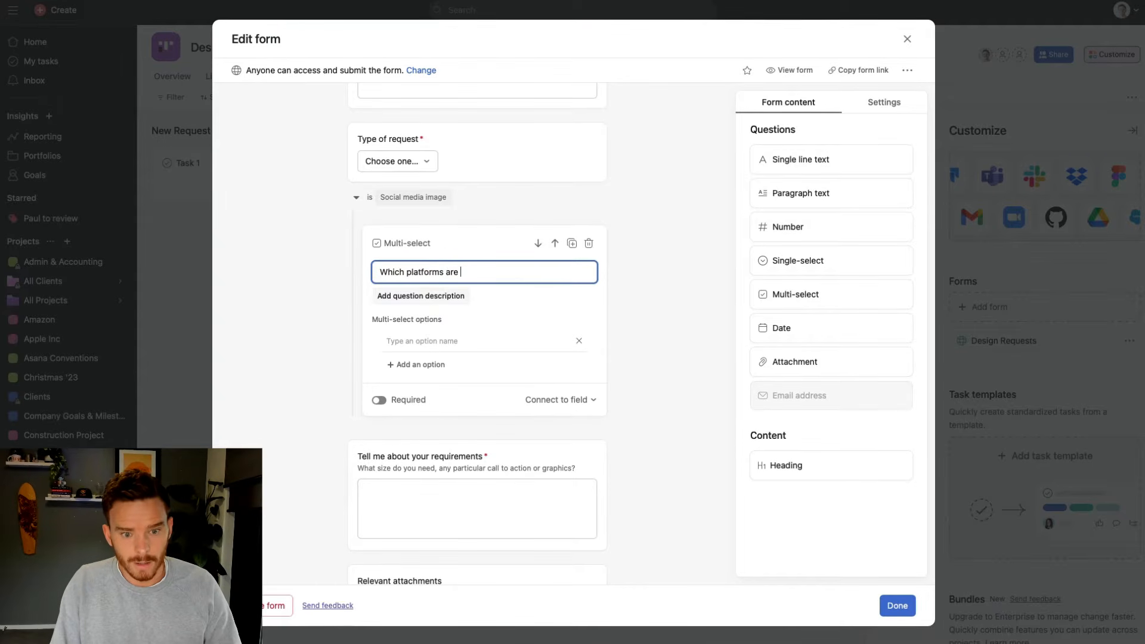
type("forms is this image being posted to?")
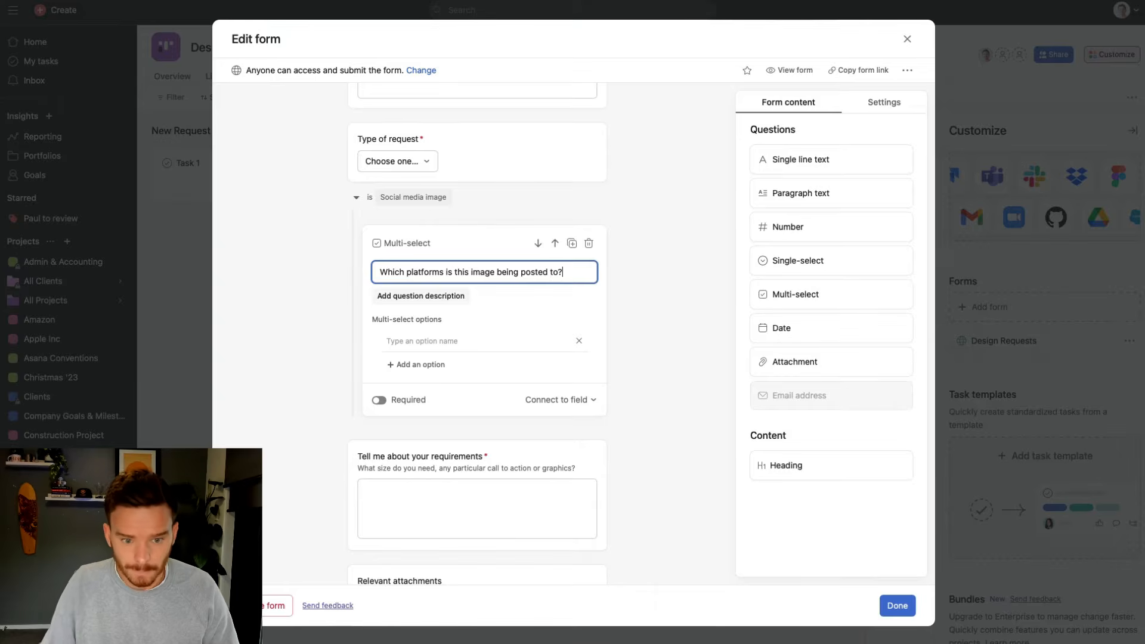
left_click(421, 342)
type("Facebook")
key("Return")
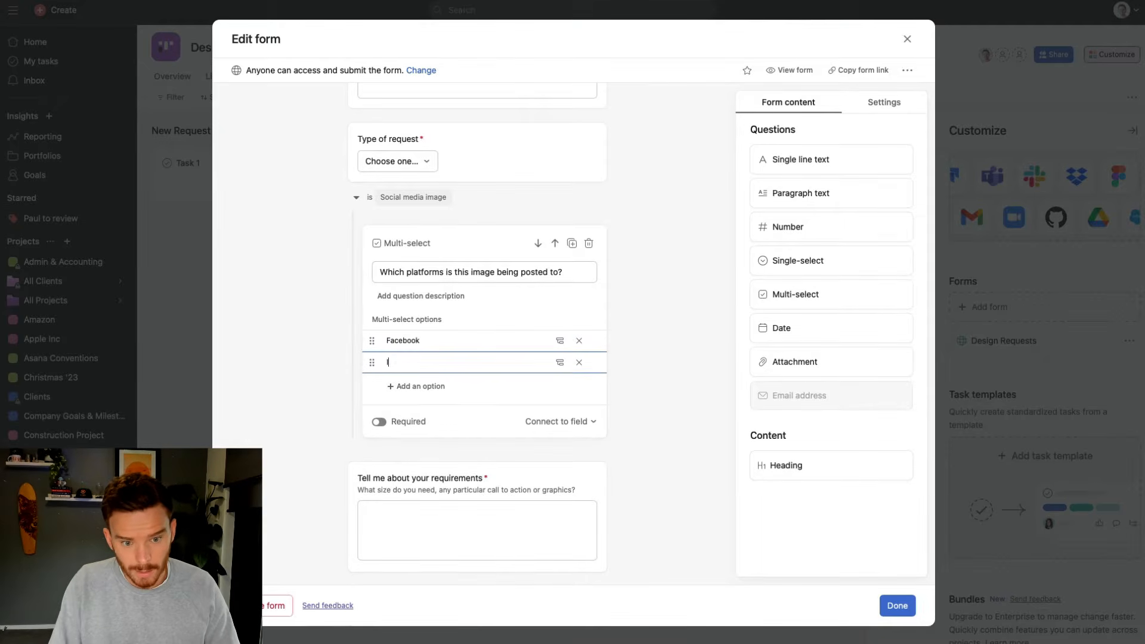
type("Instagram")
key("Return")
type("Twitter")
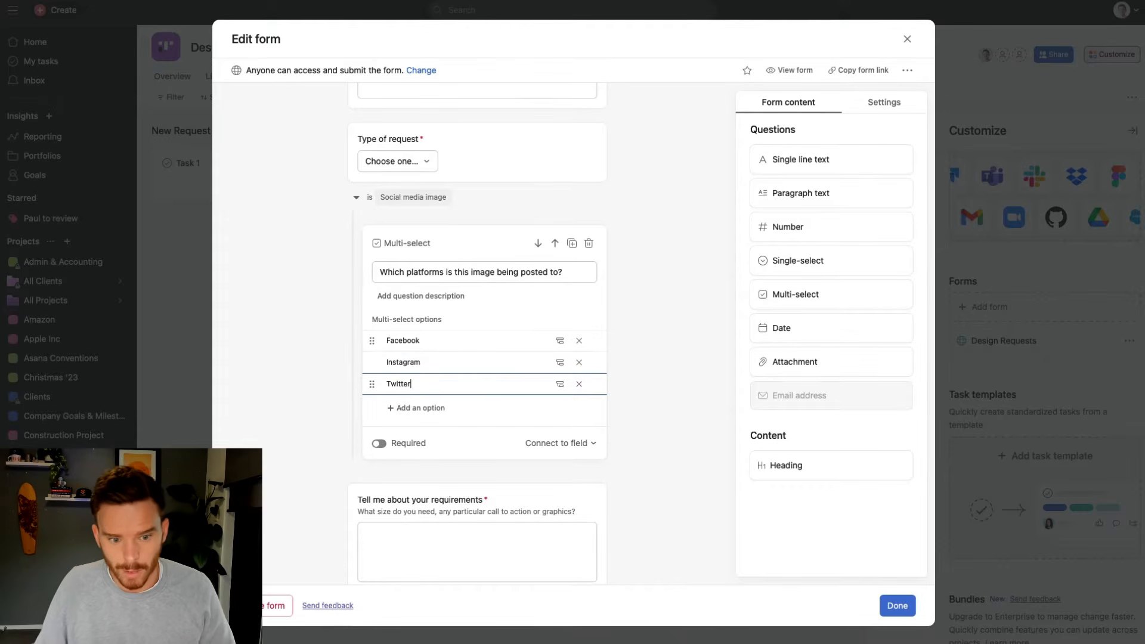
left_click(379, 443)
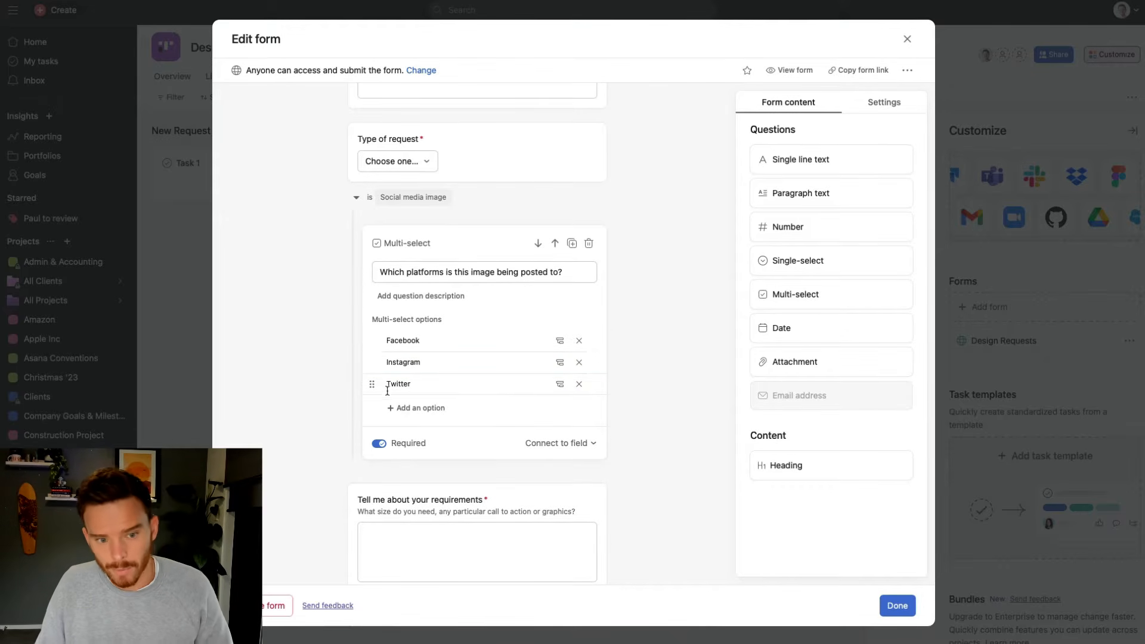
scroll(387, 391, "up", 2)
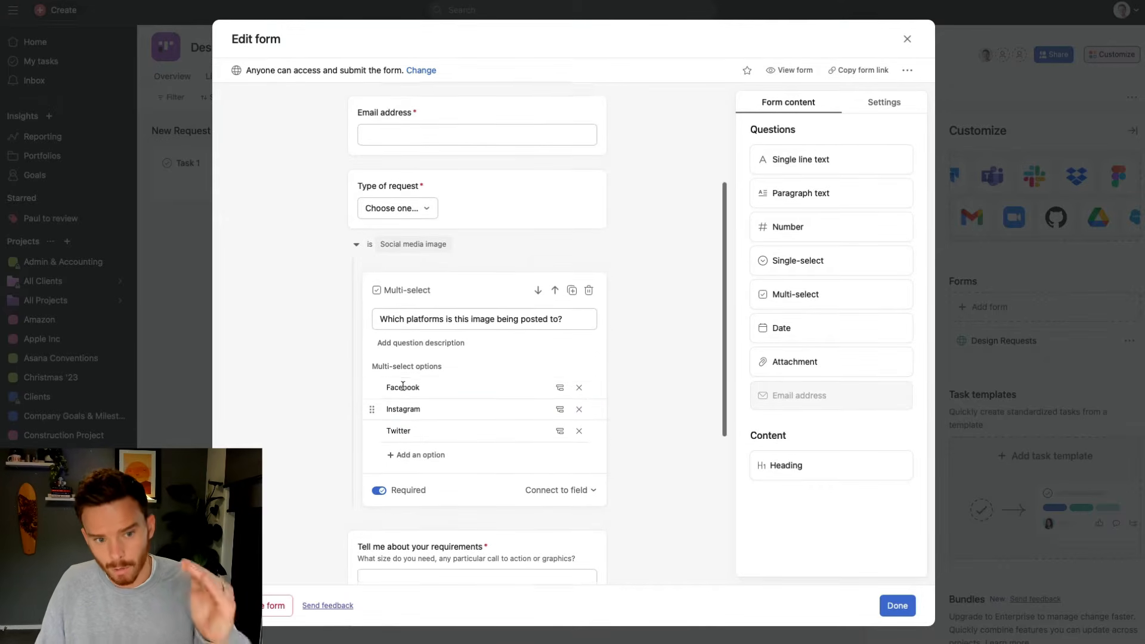
left_click(556, 495)
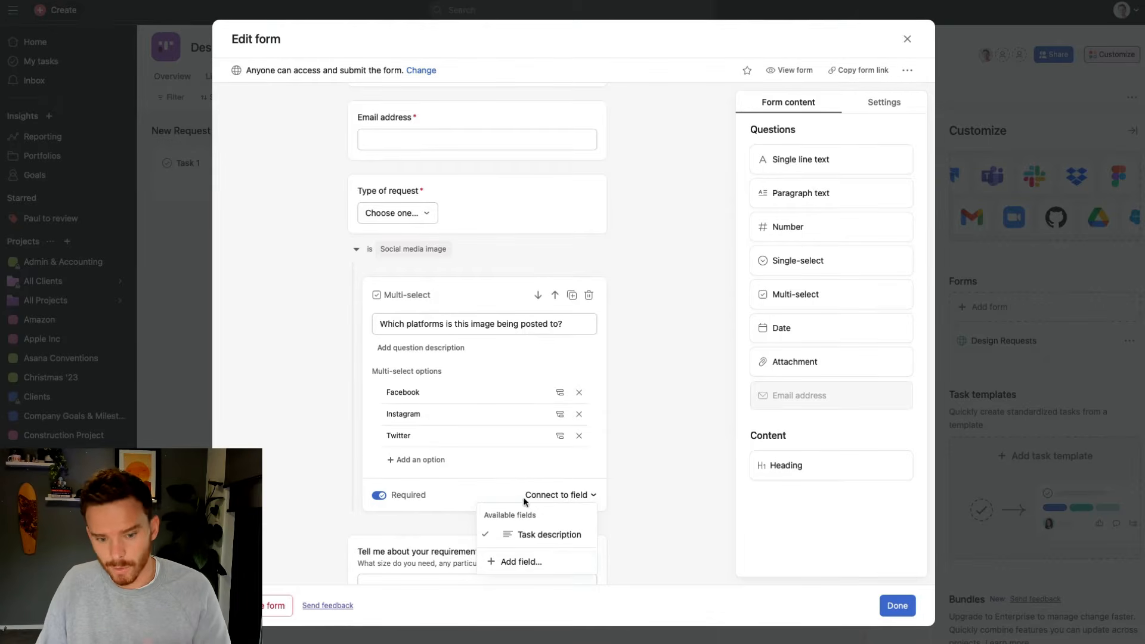
left_click(664, 452)
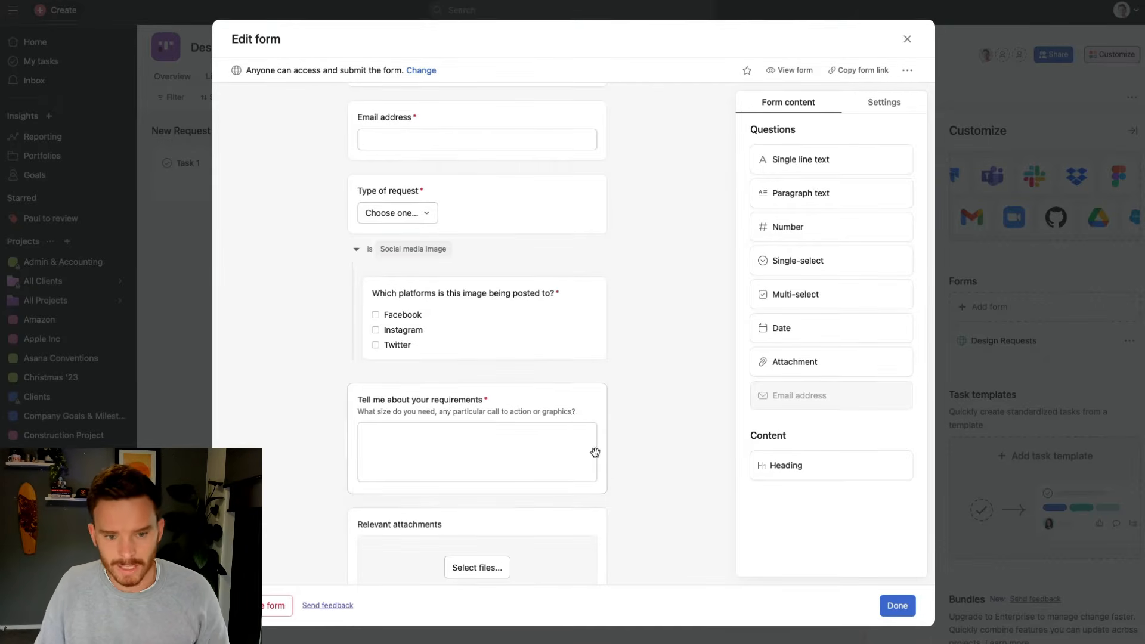
scroll(548, 371, "up", 1)
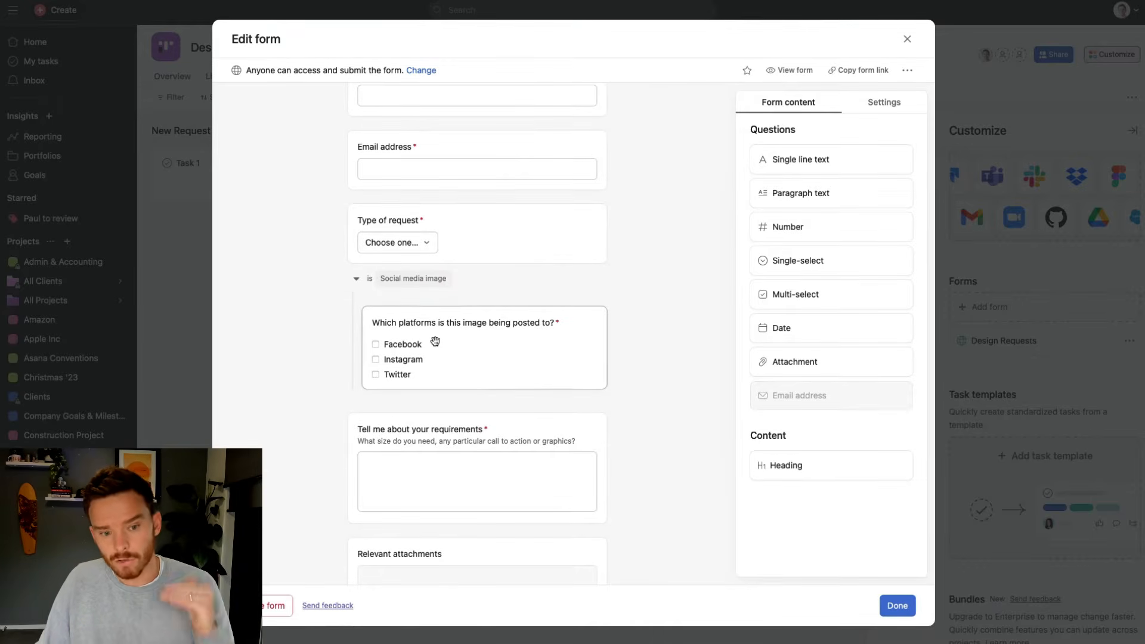
scroll(459, 349, "up", 2)
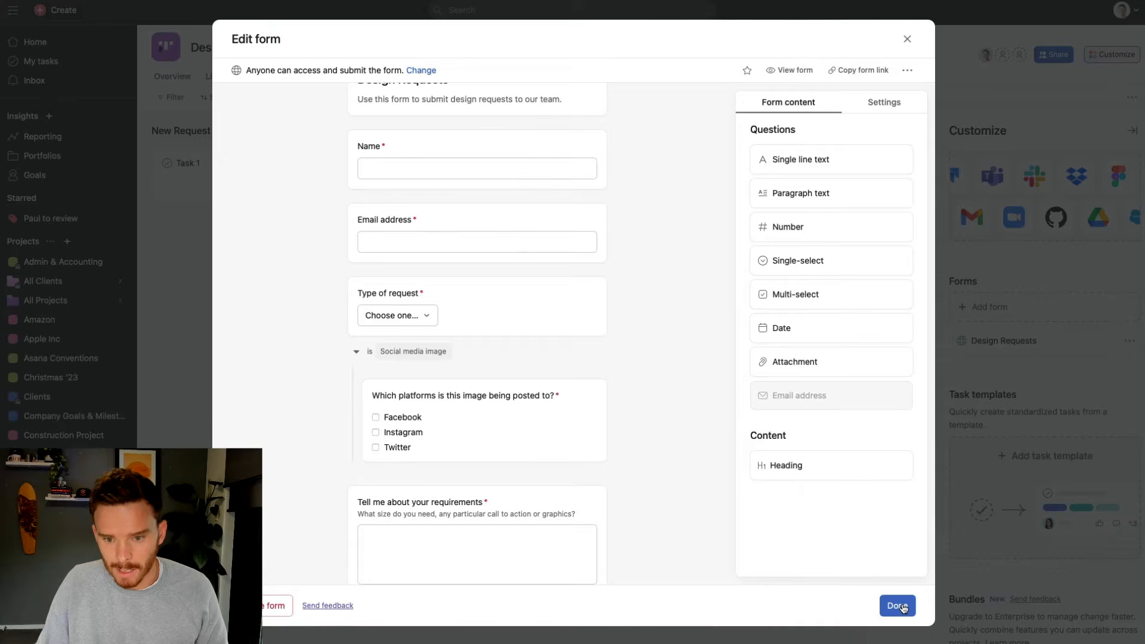
In the form Settings, build task titles from Type of request and Name
left_click(892, 105)
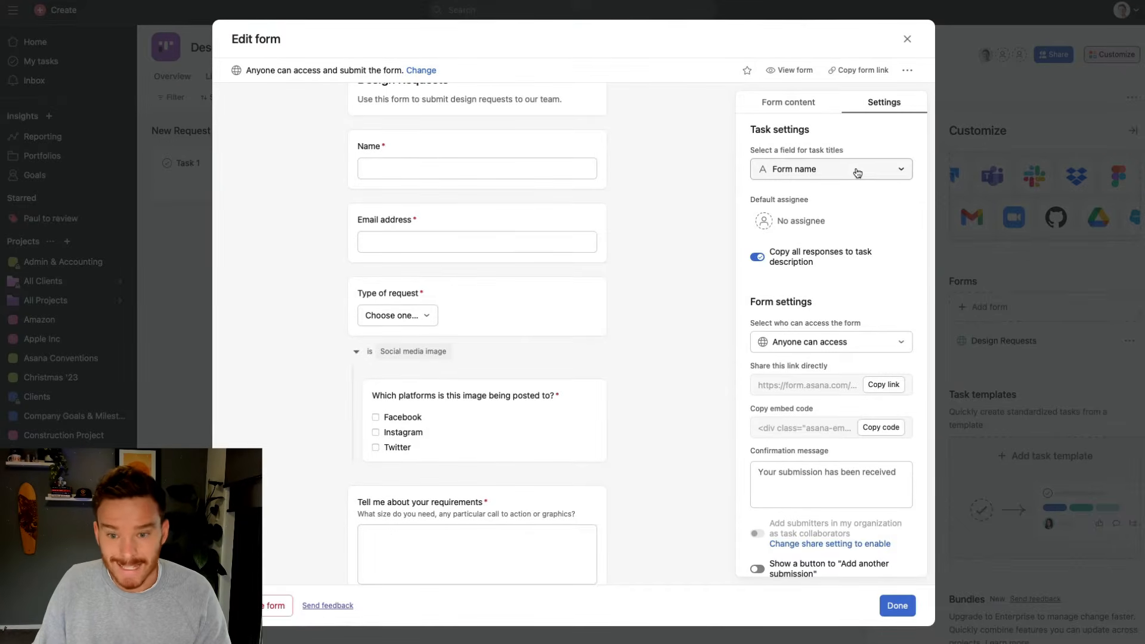
scroll(652, 258, "up", 3)
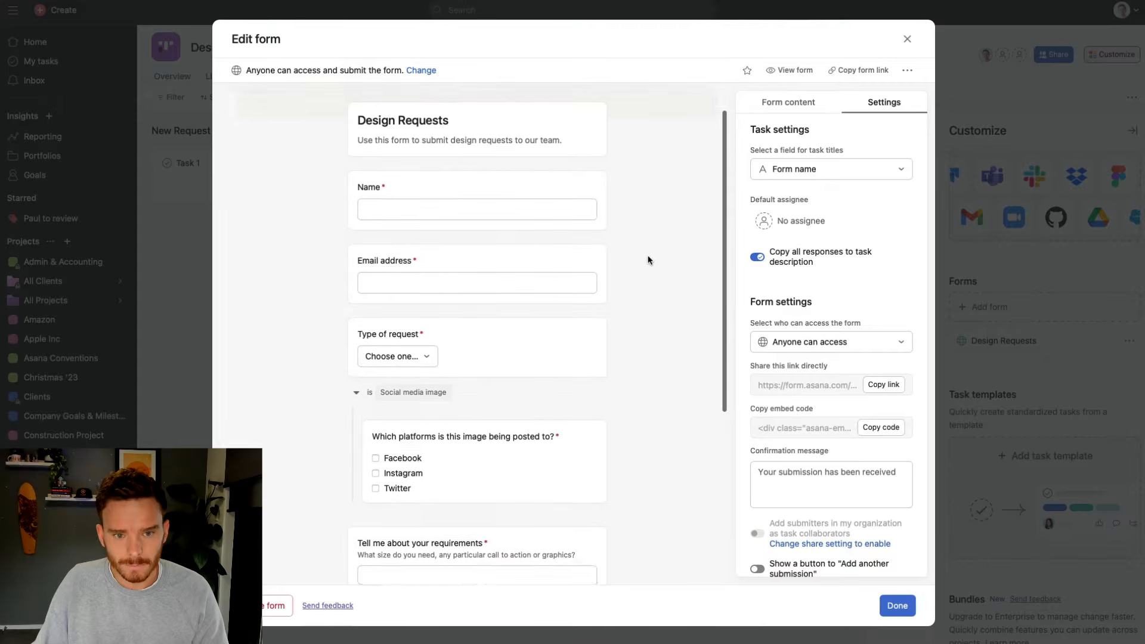
left_click(817, 173)
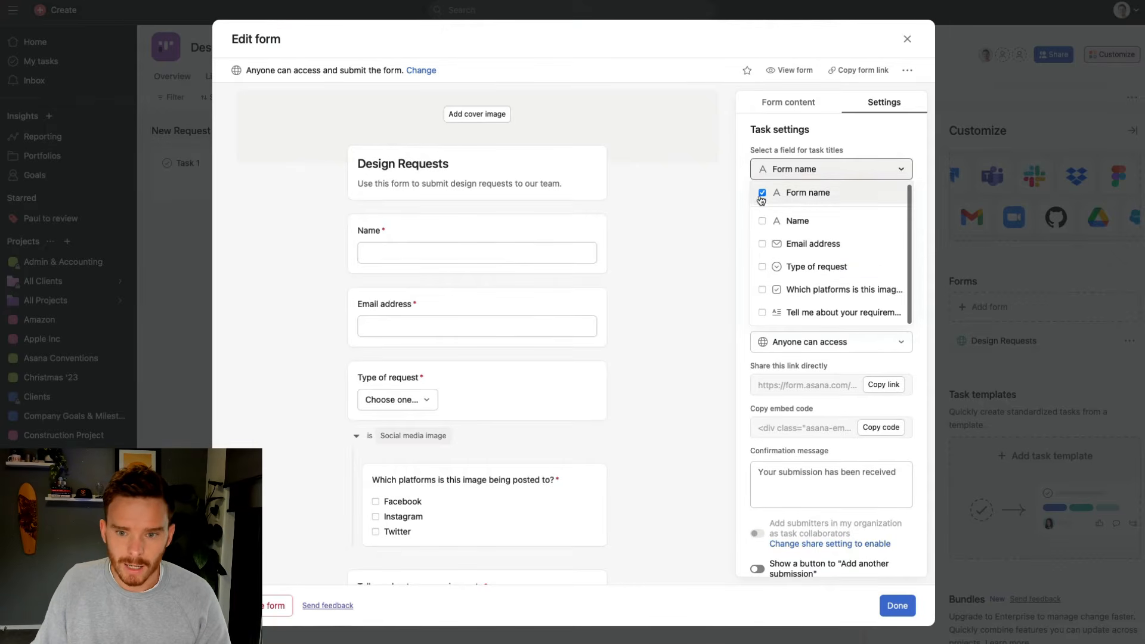
left_click(764, 269)
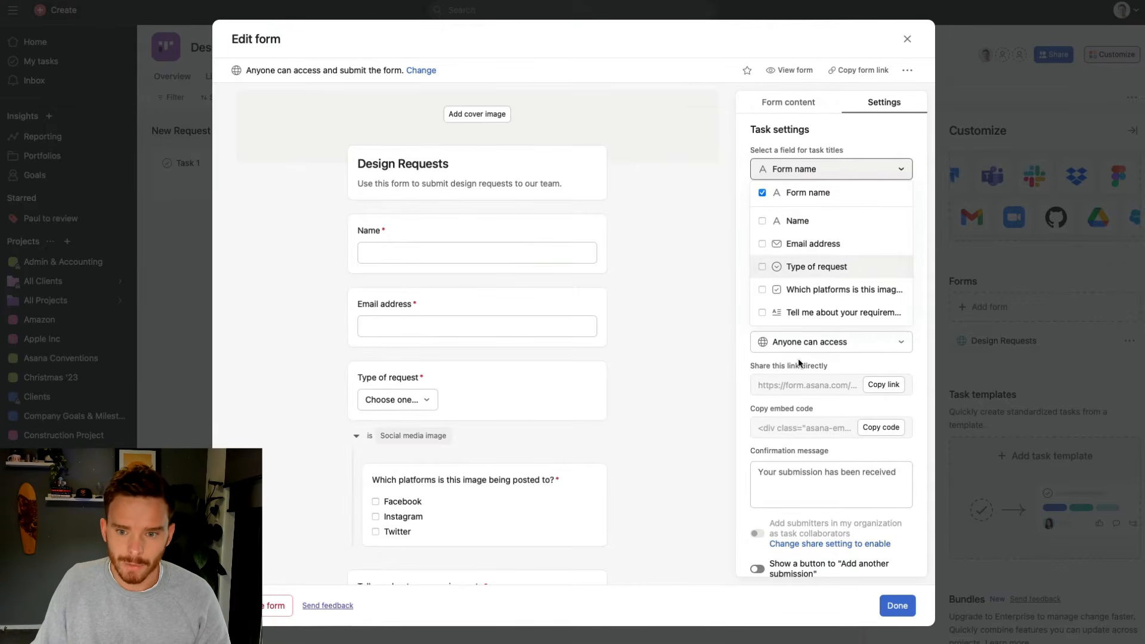
left_click(764, 223)
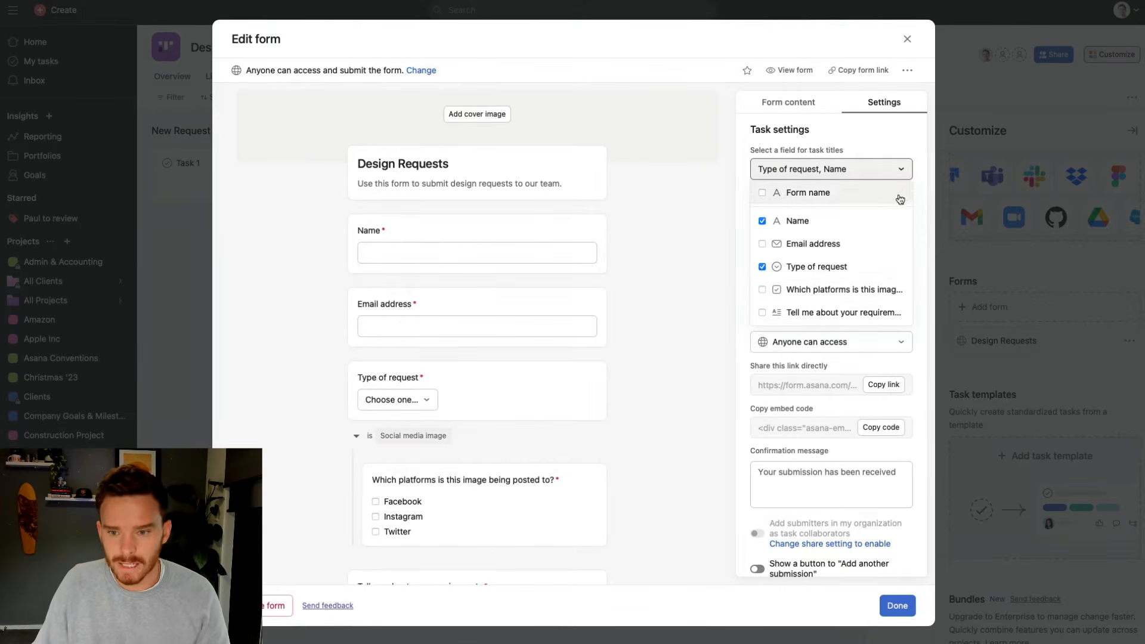
left_click(915, 184)
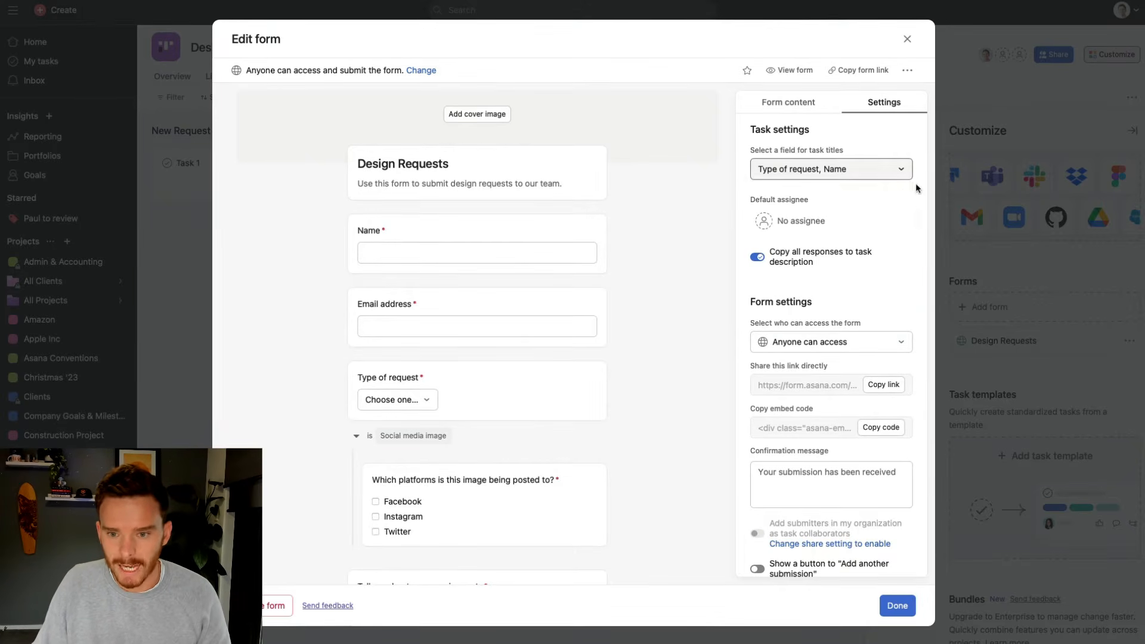
Set a team member as the default assignee for form submissions
left_click(796, 222)
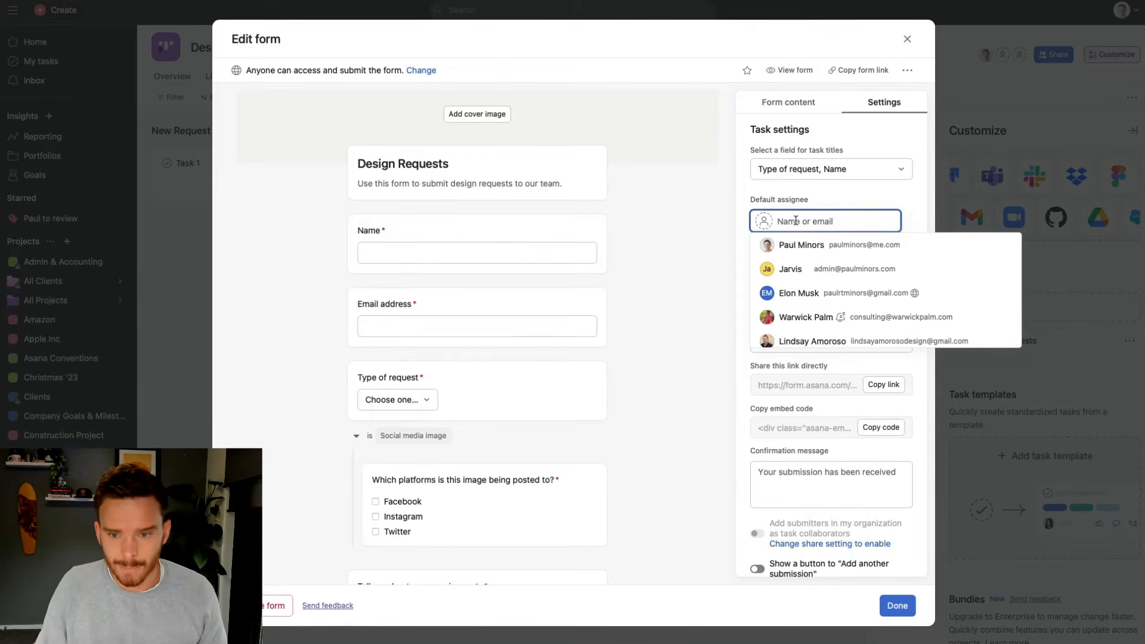
left_click(799, 245)
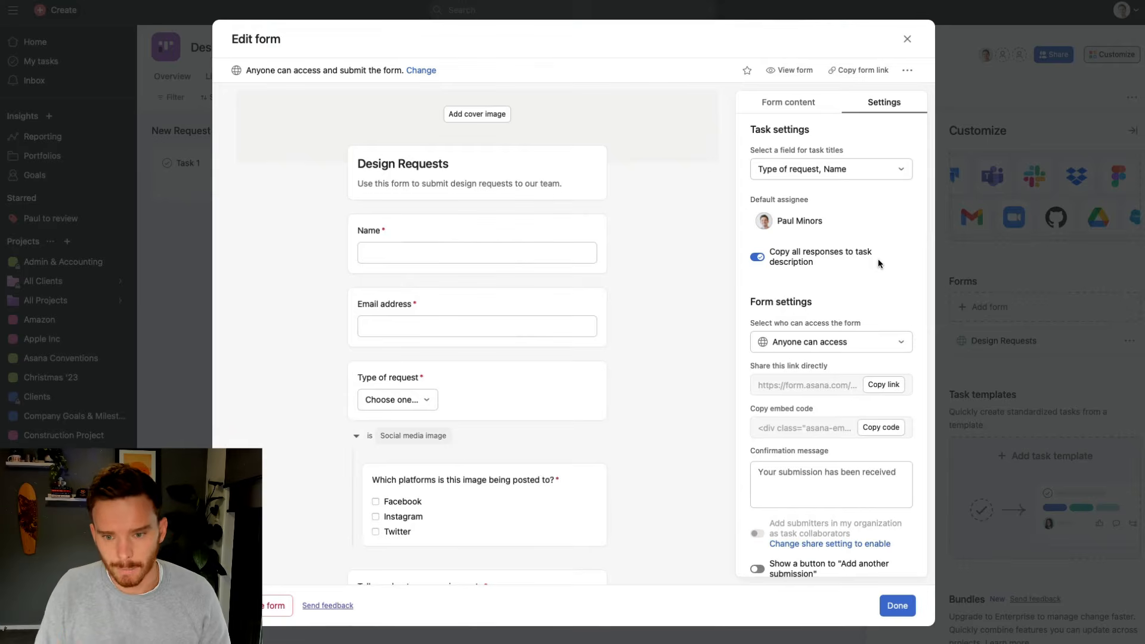
scroll(865, 310, "down", 1)
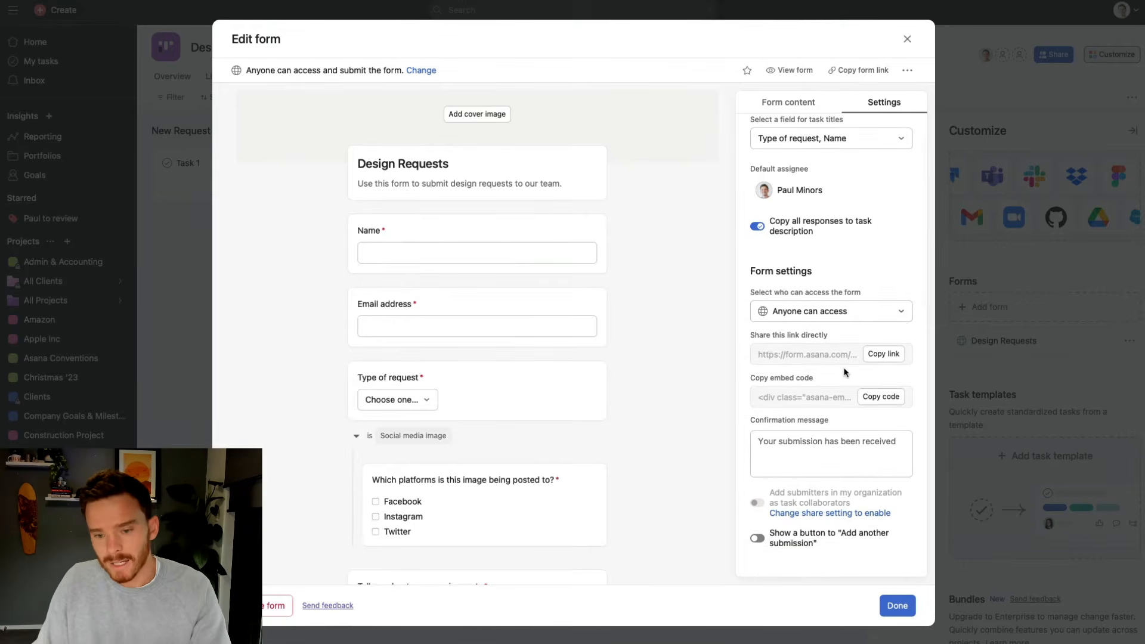
scroll(853, 356, "up", 1)
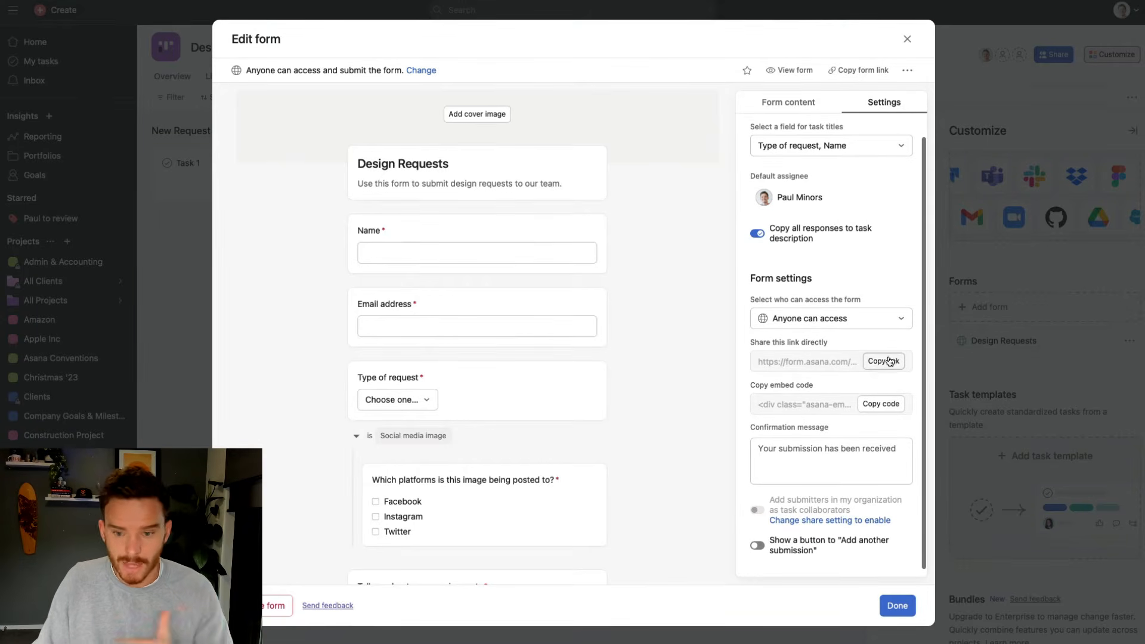
scroll(872, 388, "down", 1)
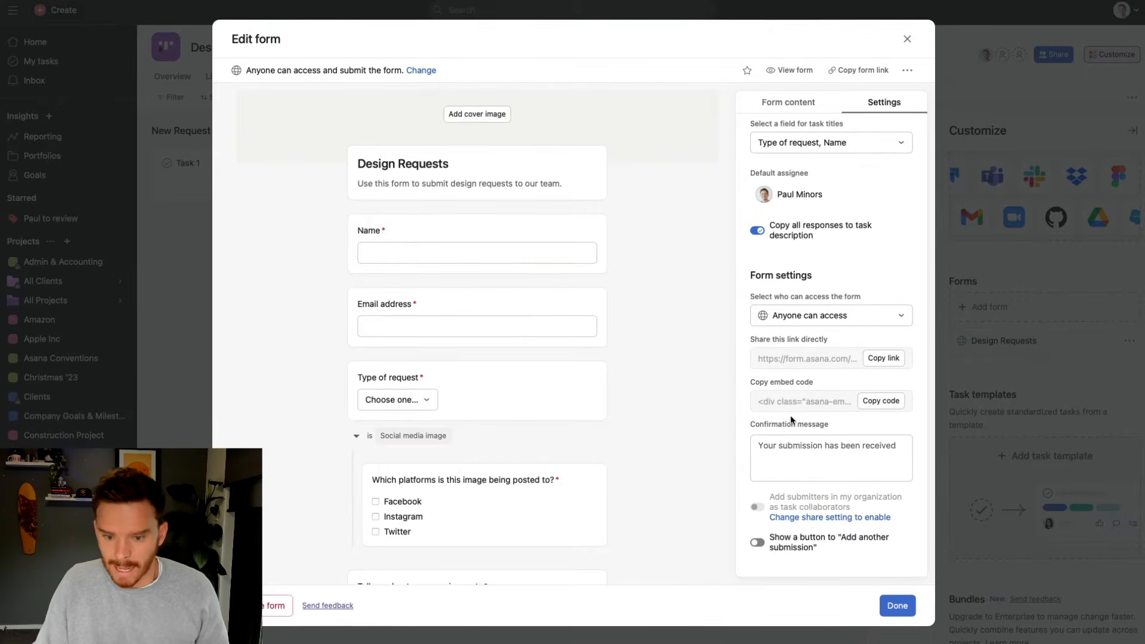
Turn on the 'Add another submission' button and close the form editor
left_click(757, 543)
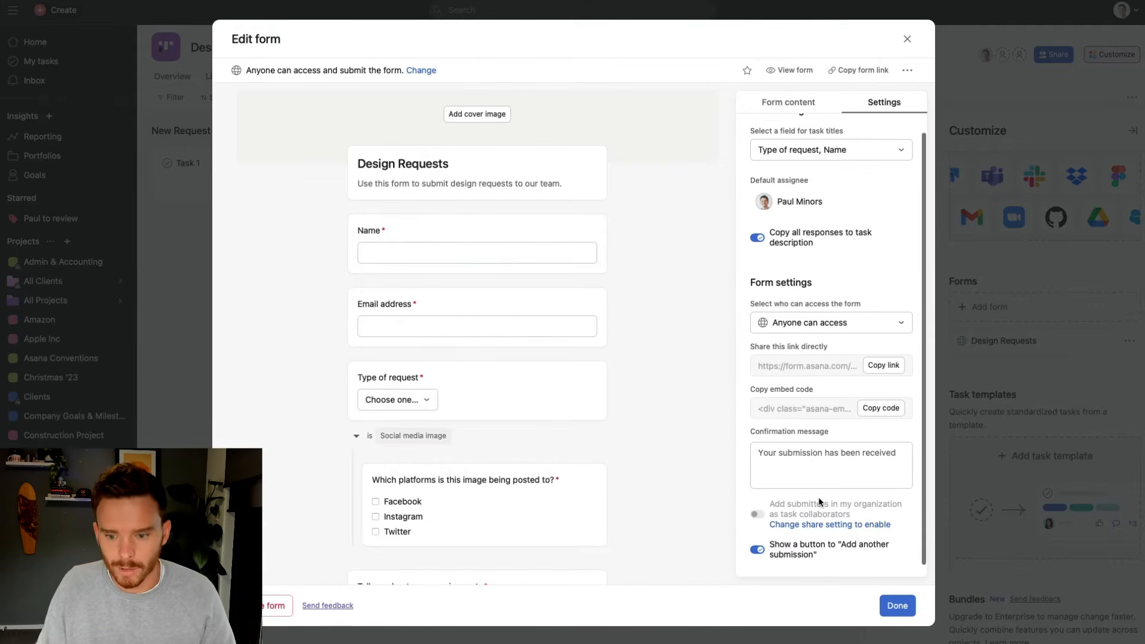
scroll(818, 496, "up", 1)
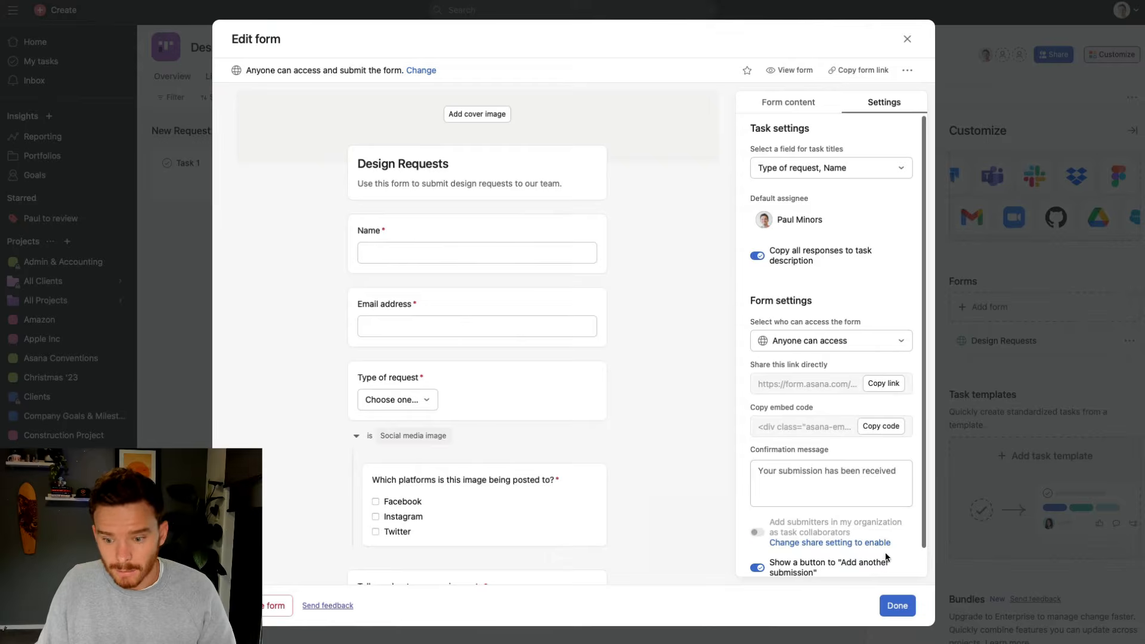
left_click(899, 607)
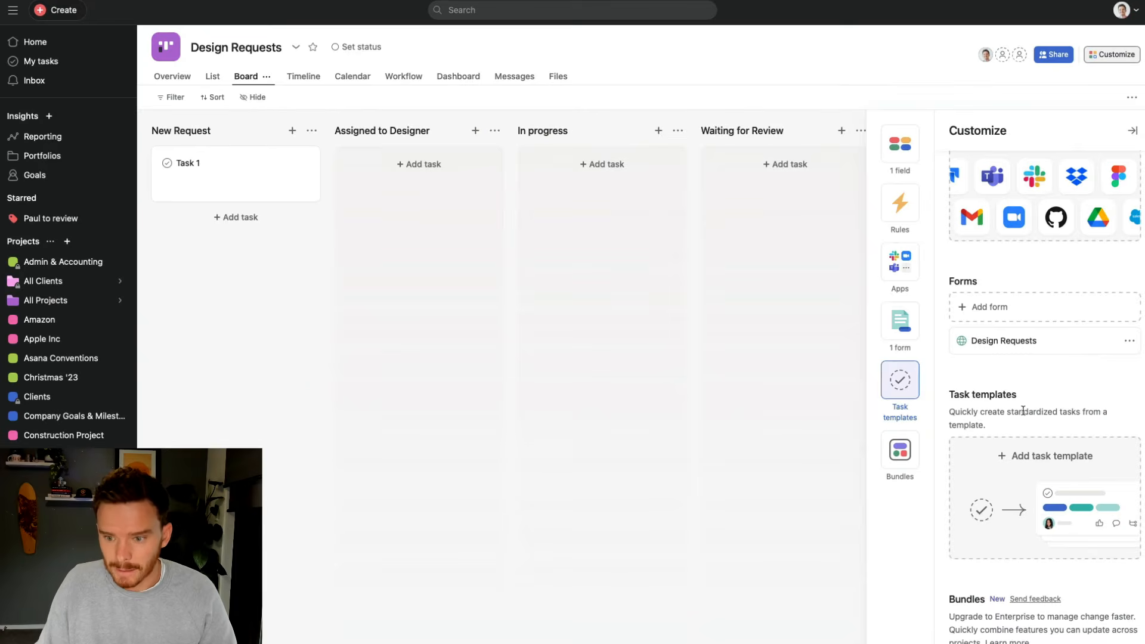
Preview the Design Requests form, then copy its shareable link to open it live
left_click(1129, 344)
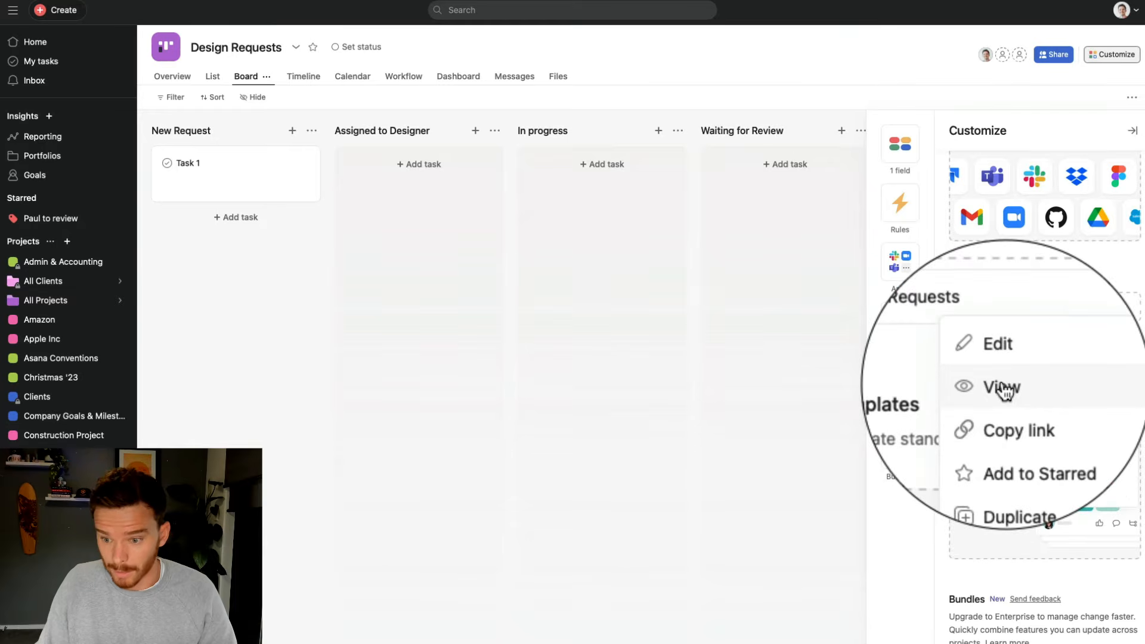
left_click(1002, 386)
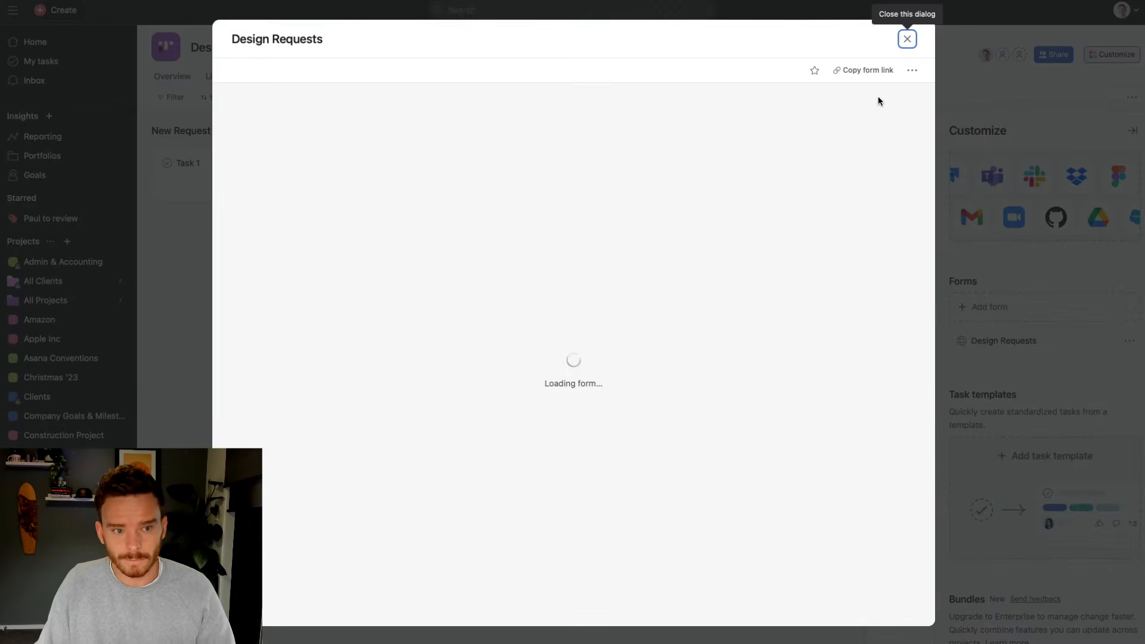
left_click(907, 38)
left_click(1131, 342)
left_click(1085, 409)
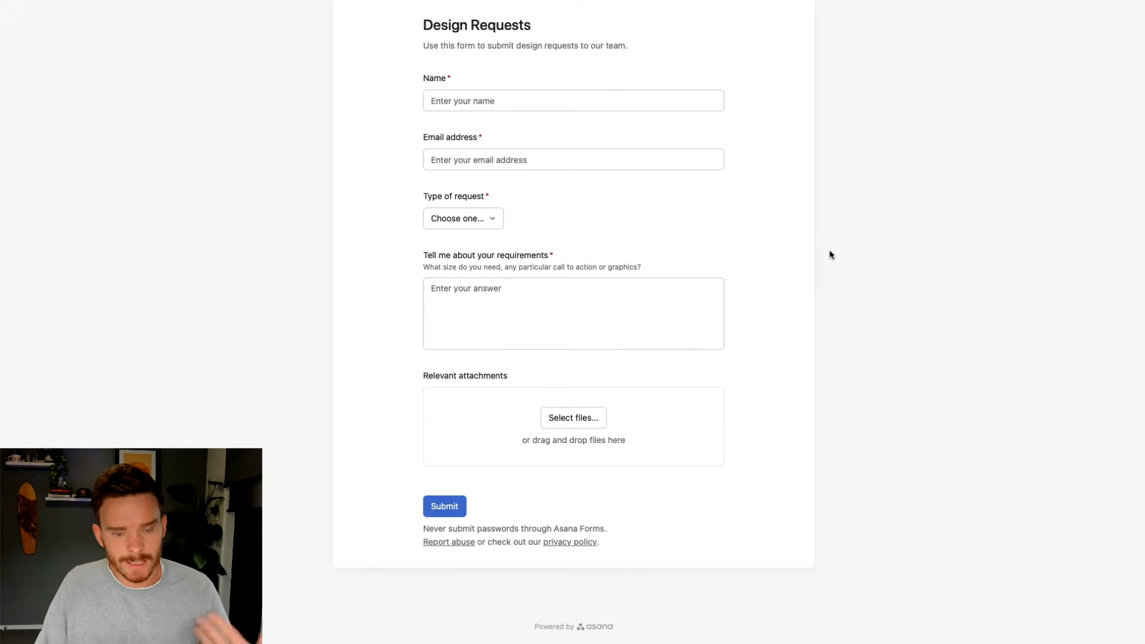
Enter the requester's name and e-mail address in the form
left_click(475, 107)
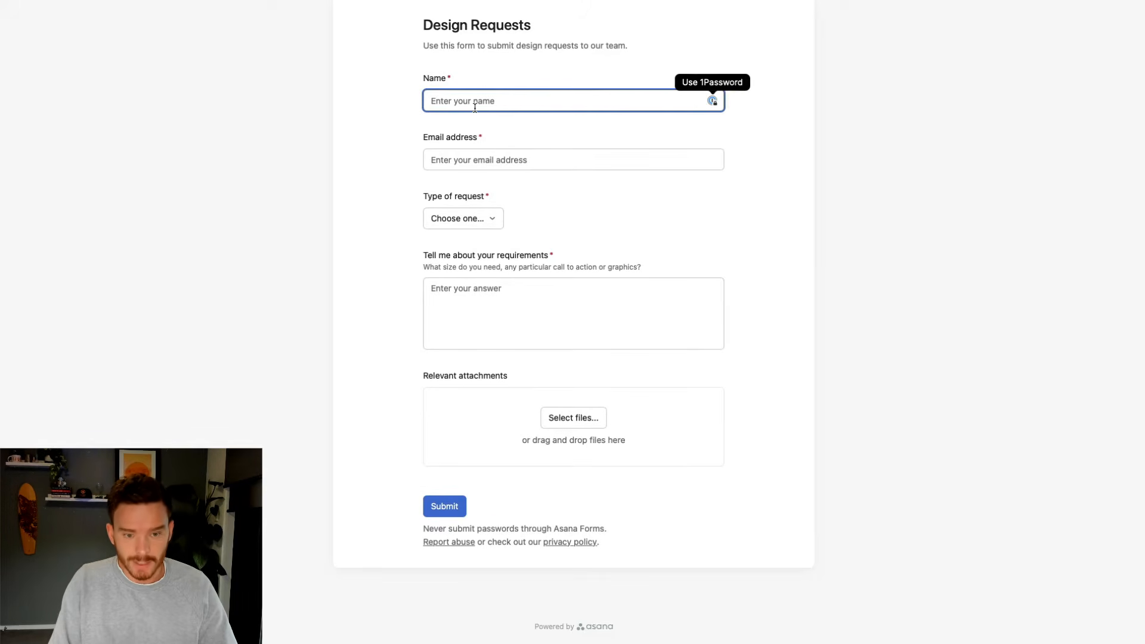
key("Tab")
key("Tab")
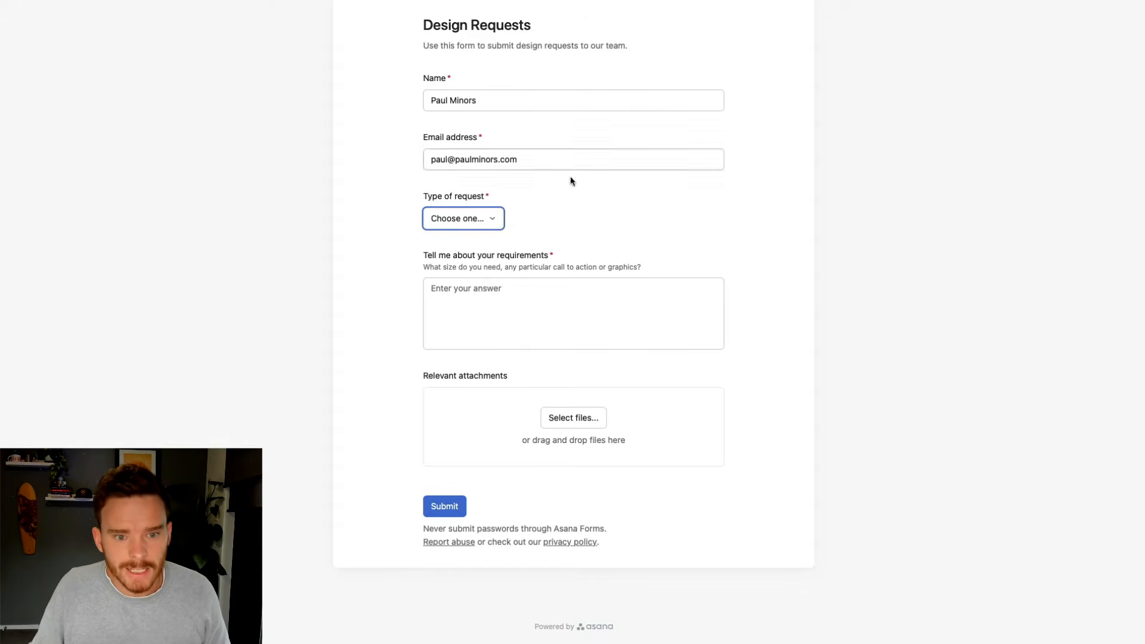
Choose Social media image, tick Facebook and Instagram, and fill in Lorem ipsum requirements
left_click(501, 218)
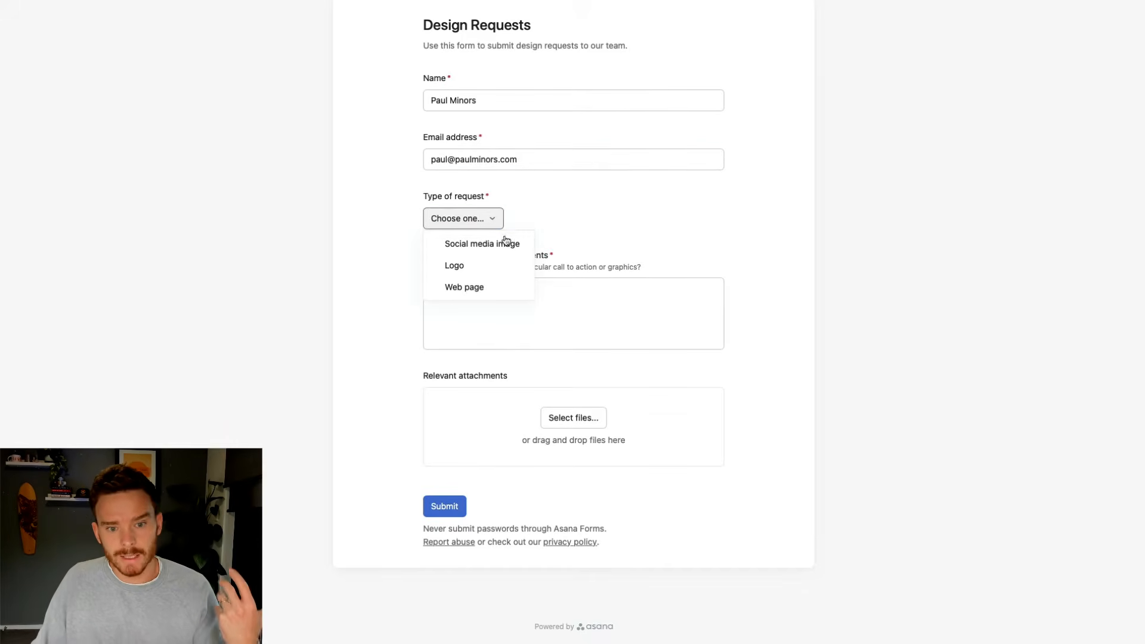
left_click(506, 243)
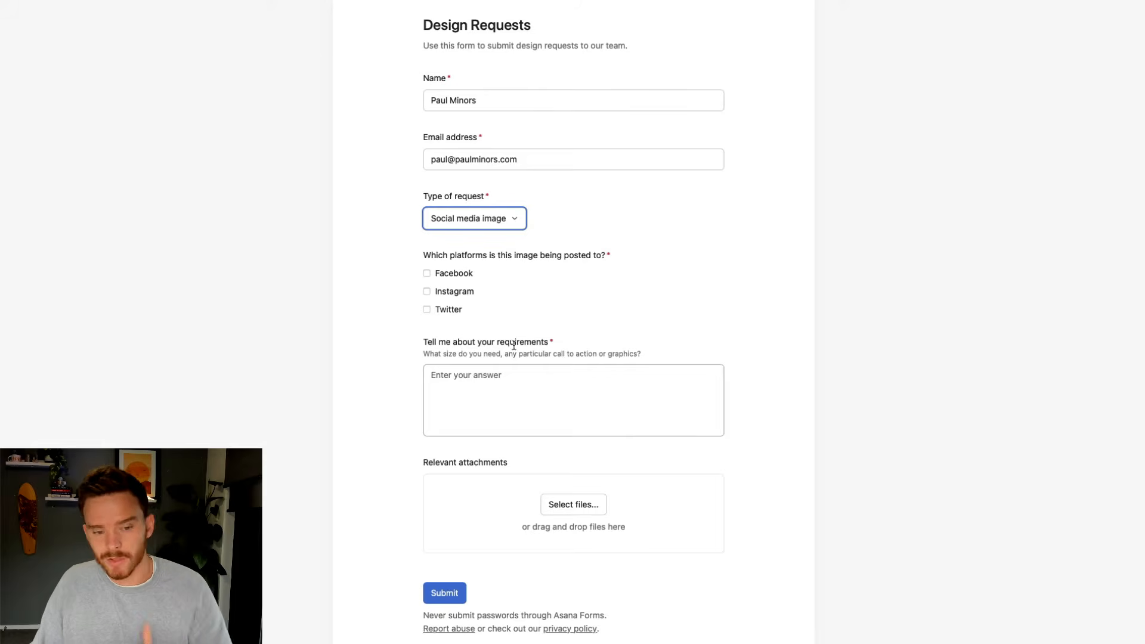
left_click(454, 276)
left_click(455, 292)
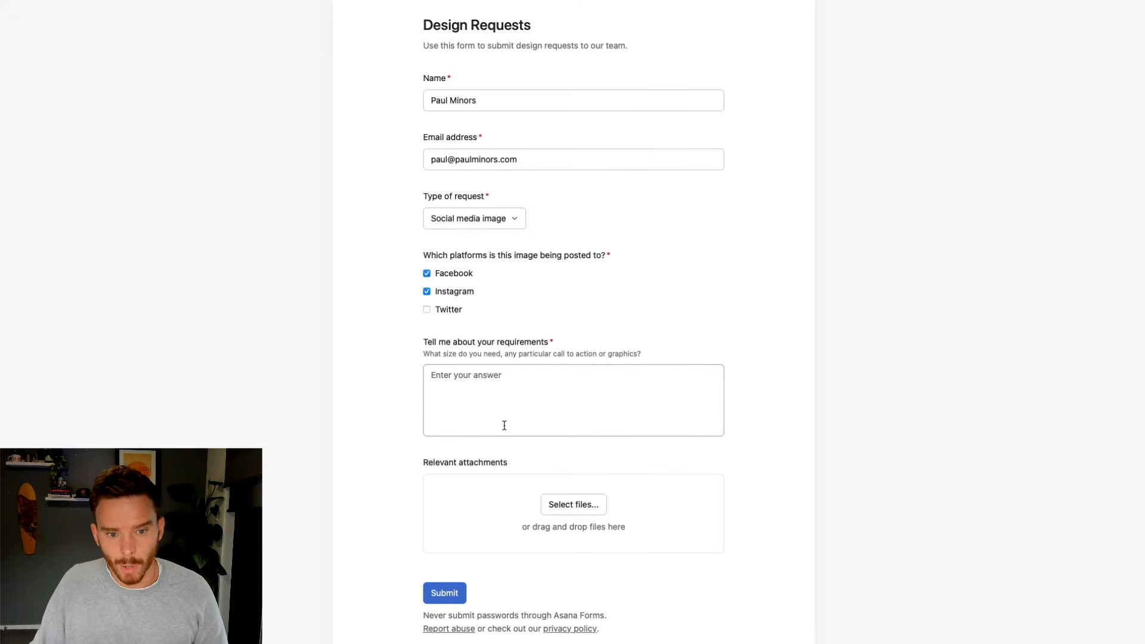
left_click(515, 408)
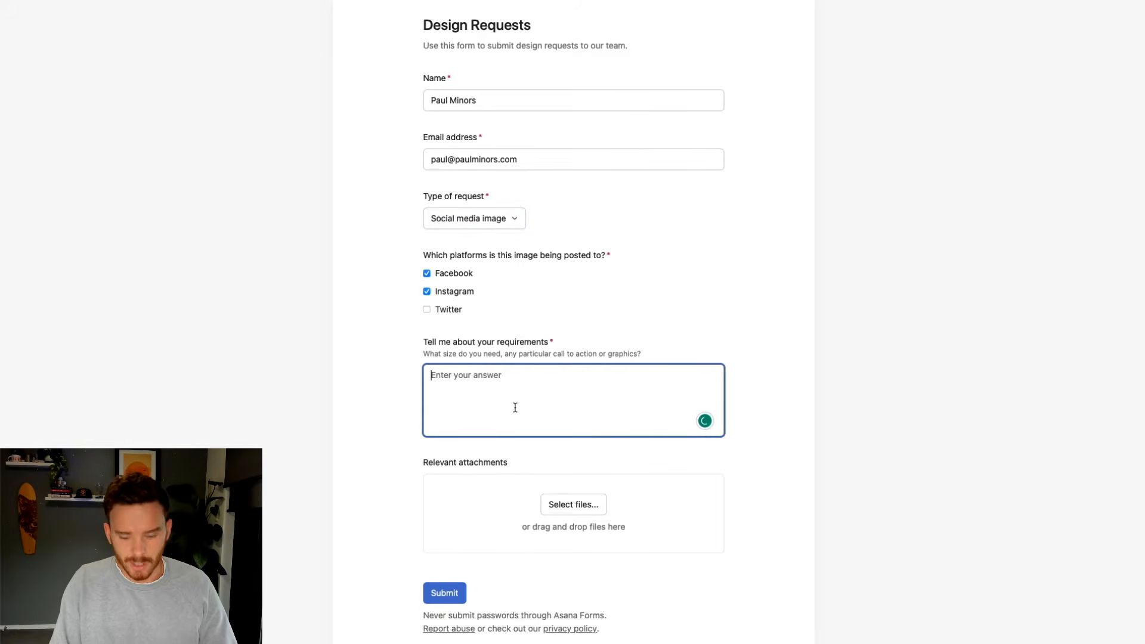
type("\"Lorem ipsum dolor sit amet, consectetur adipiscing elit, sed do eiusmod tempor incididunt ut labore et dolore magna aliqua. Ut enim ad minim veniam, quis nostrud exercitation ullamco laboris nisi ut aliquip ex ea commodo consequat. Duis aute irure dolor in reprehenderit in voluptate velit esse cillum dolore eu fugiat nulla pariatur. Excepteur sint occaecat cupidatat non proident, sunt in culpa qui officia deserunt mollit anim id est laborum.\"")
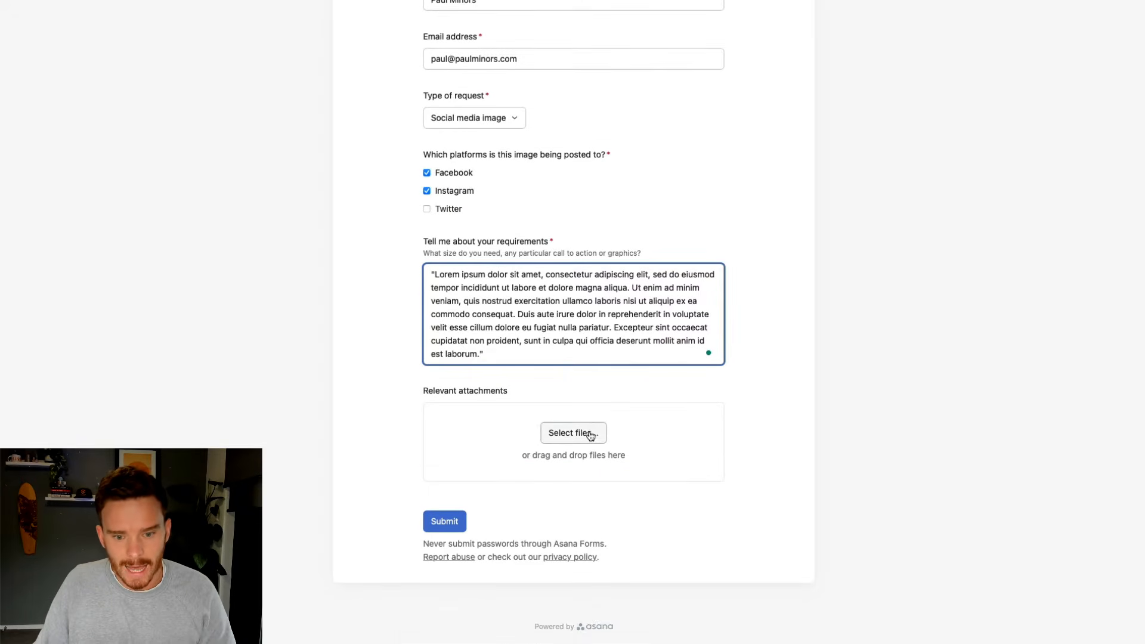
Attach the logo image from the favourite files and submit the request
left_click(590, 436)
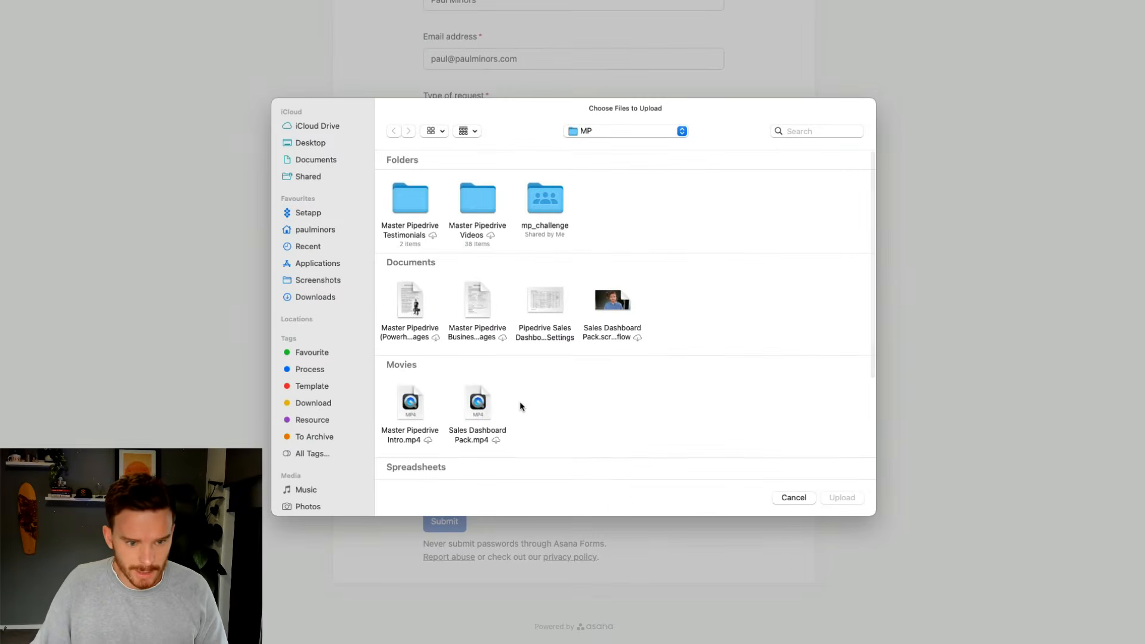
left_click(324, 355)
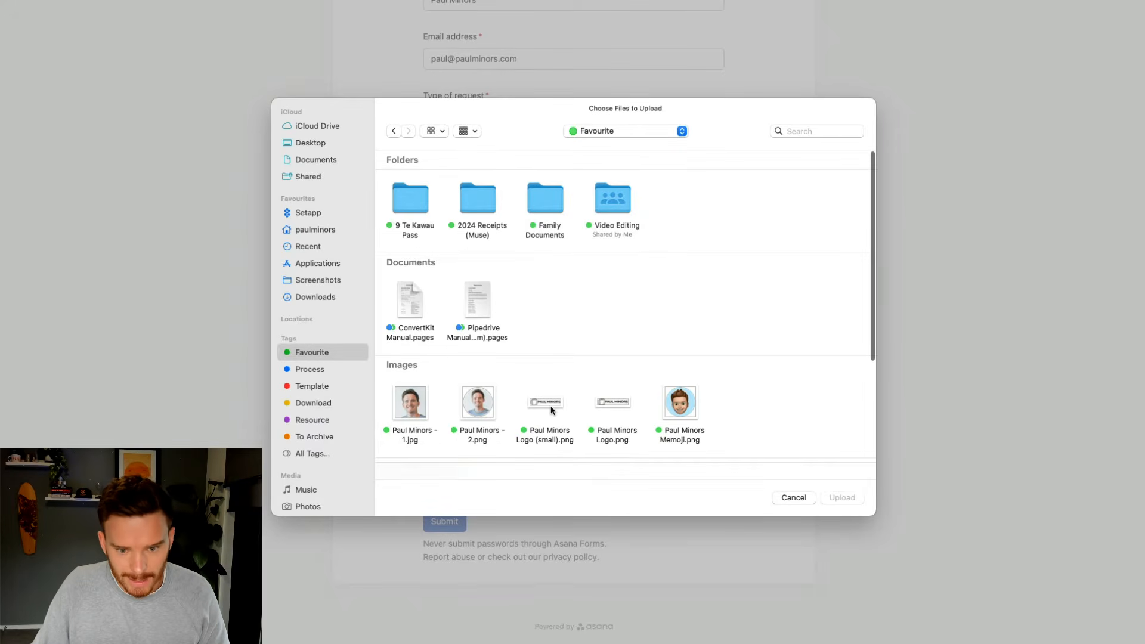
left_click(614, 400)
left_click(842, 498)
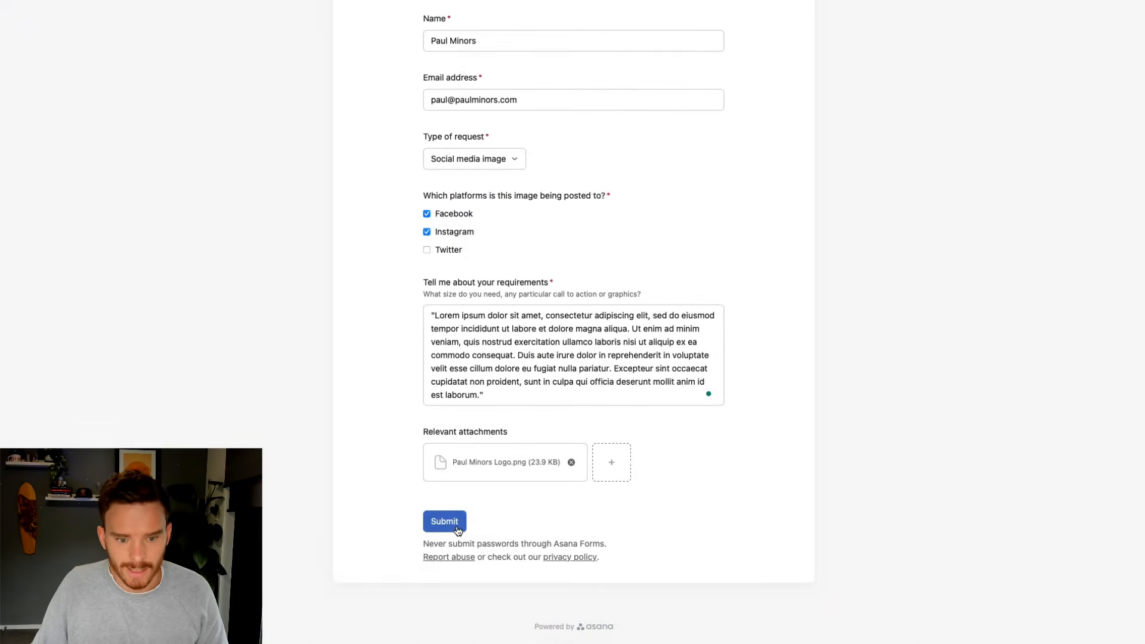
scroll(460, 507, "up", 1)
left_click(451, 580)
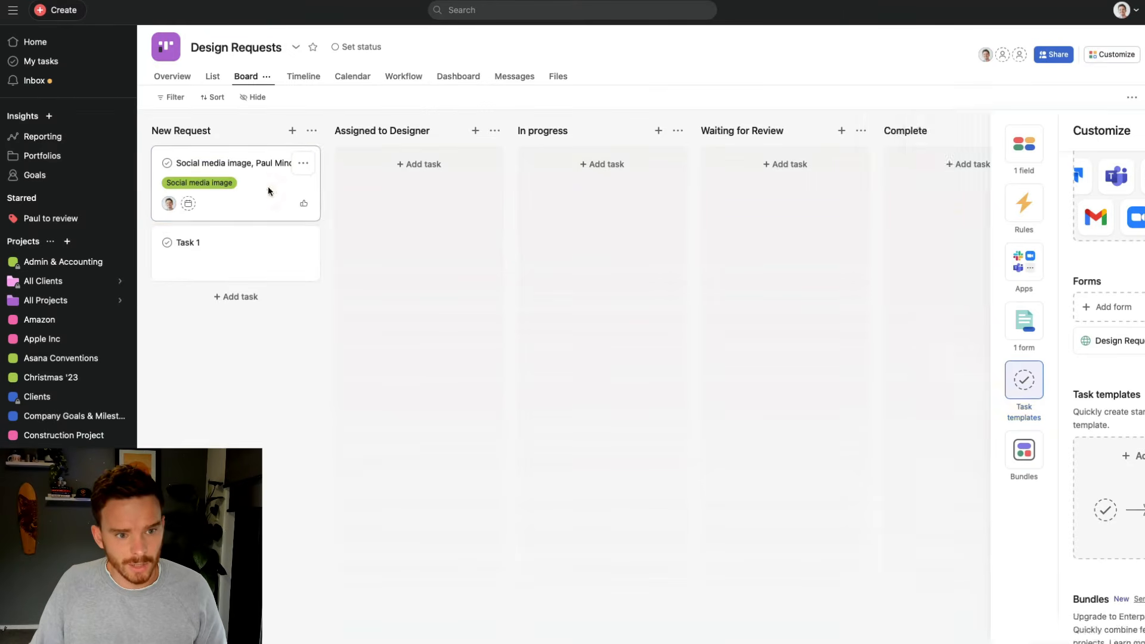
Open the new Social media image task, review its platform and requirements answers, and confirm its Request Type
left_click(268, 189)
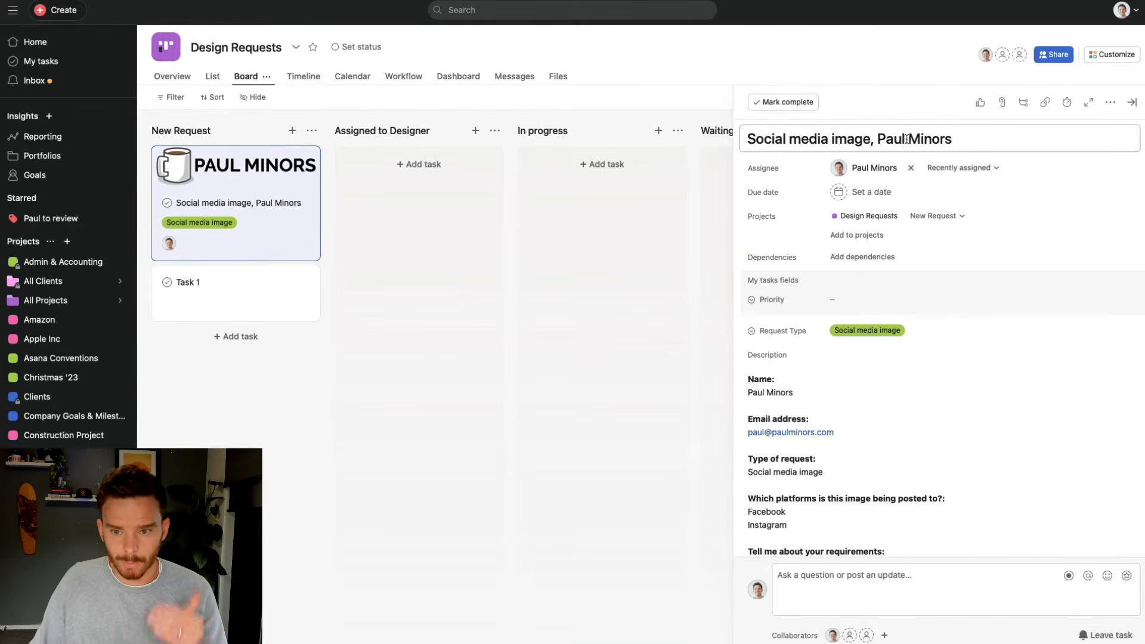
scroll(891, 274, "down", 4)
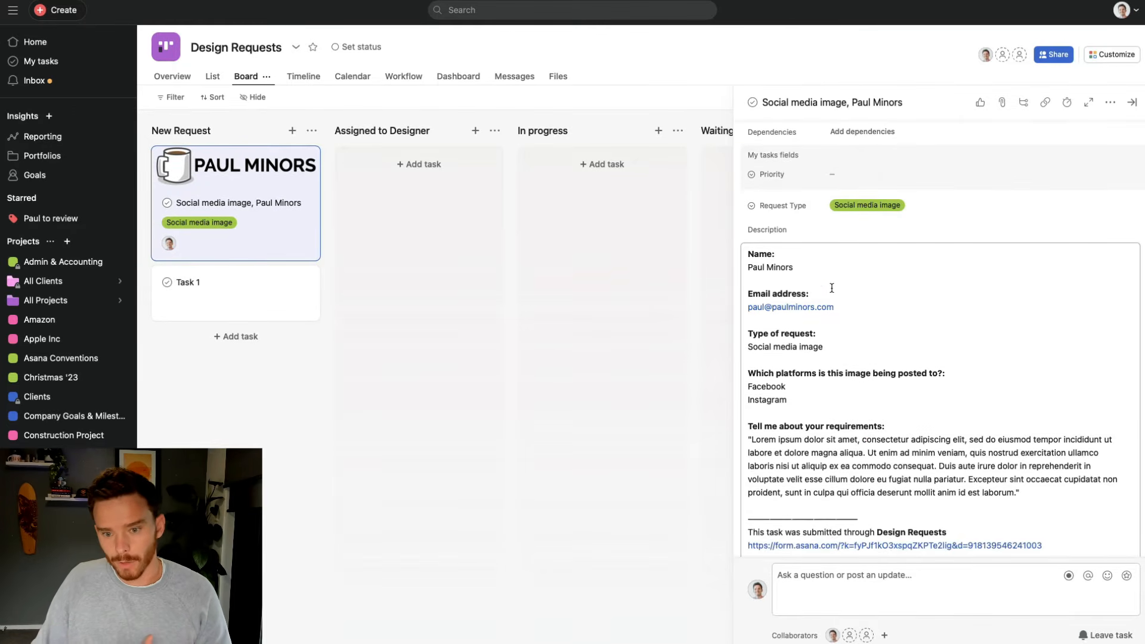
left_click_drag(1021, 493, 737, 373)
left_click(820, 398)
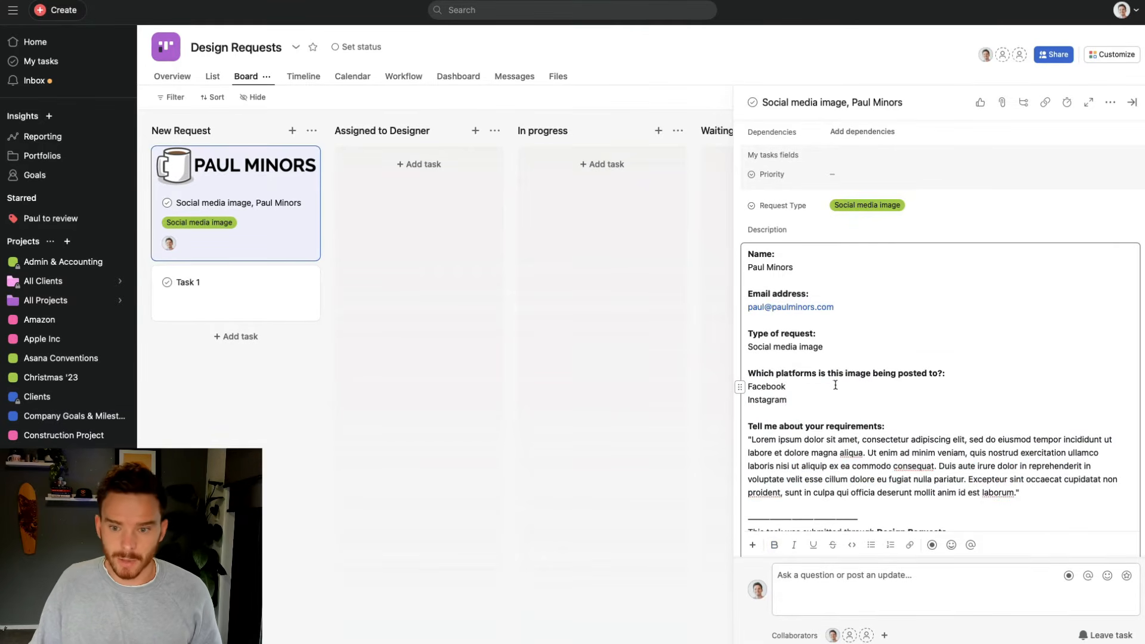
scroll(835, 382, "up", 4)
left_click(900, 330)
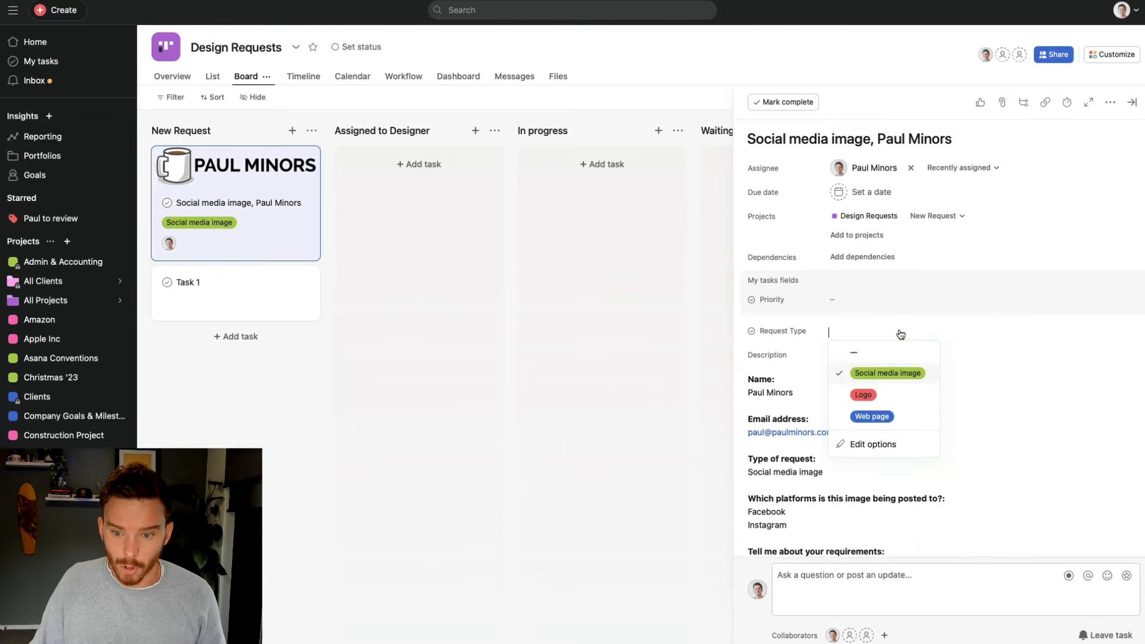
left_click(912, 373)
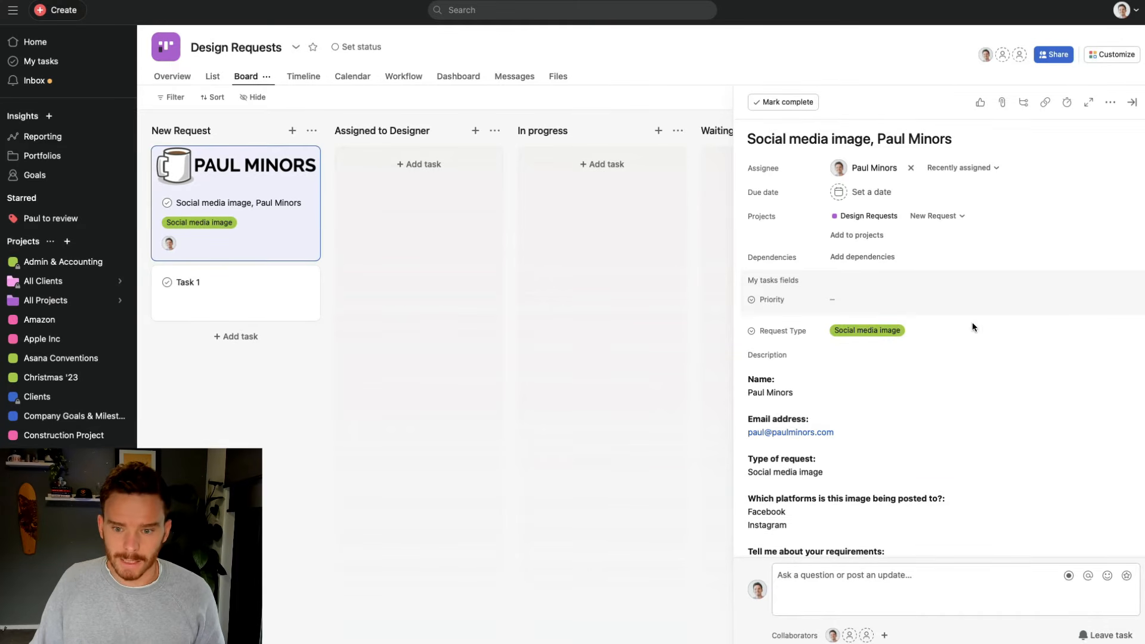
scroll(883, 392, "down", 6)
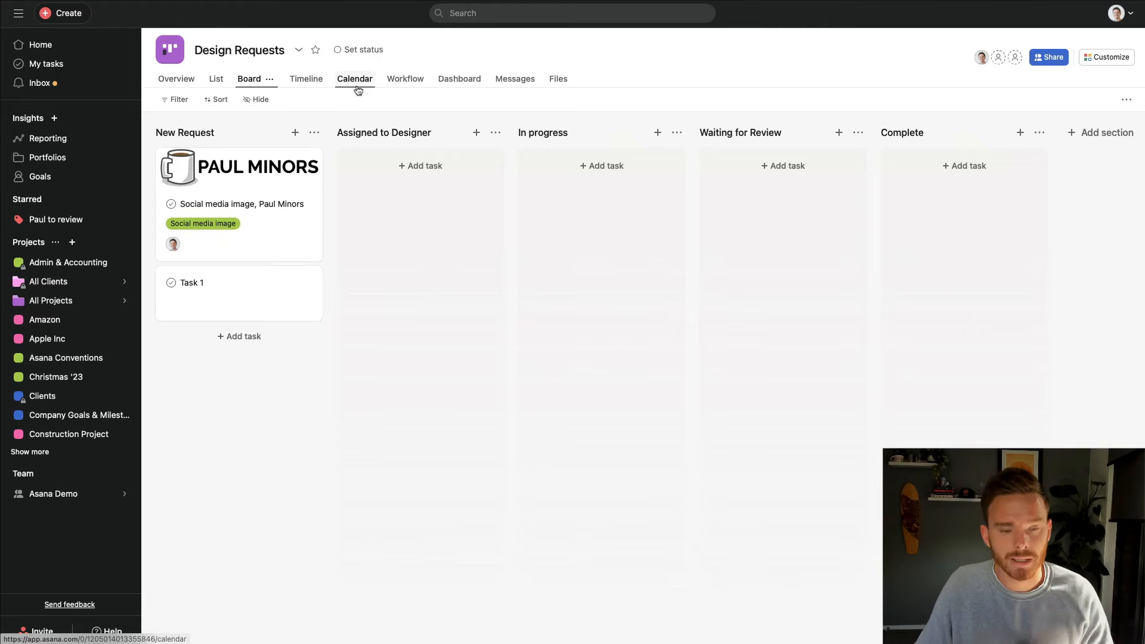
Add a task template intake source named 'Logo Design Template' in the project workflow
left_click(405, 84)
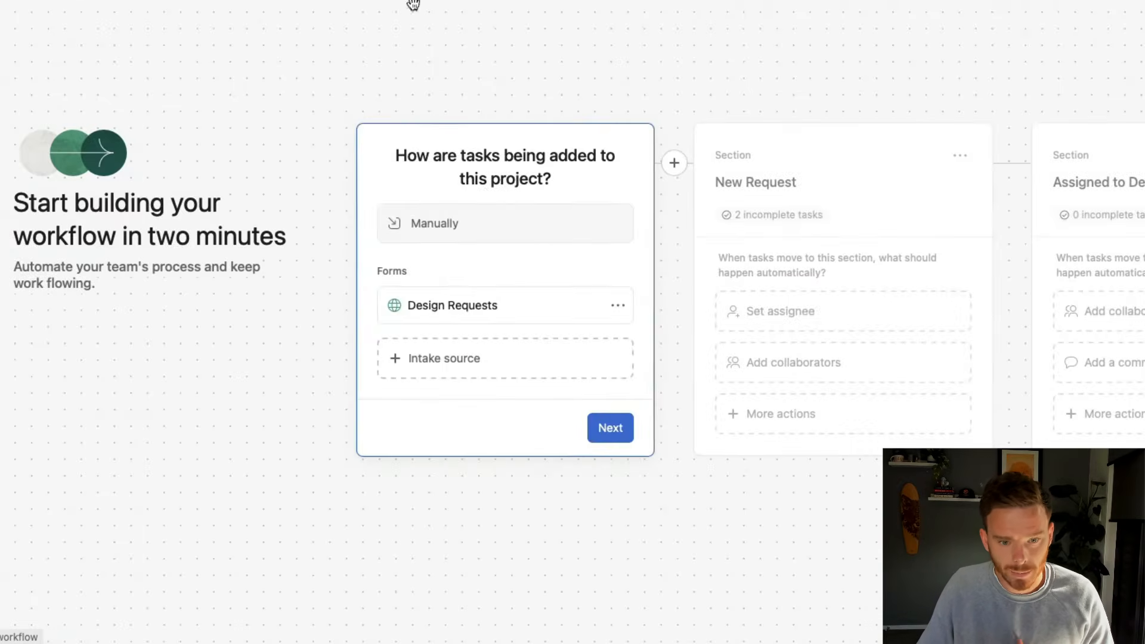
left_click(451, 364)
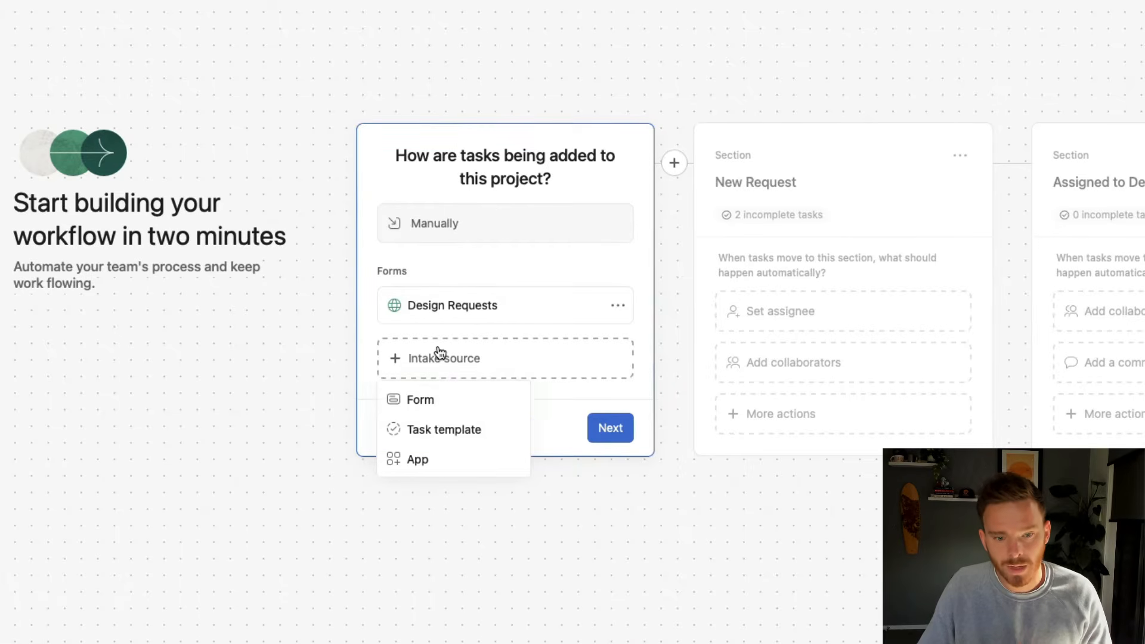
left_click(442, 430)
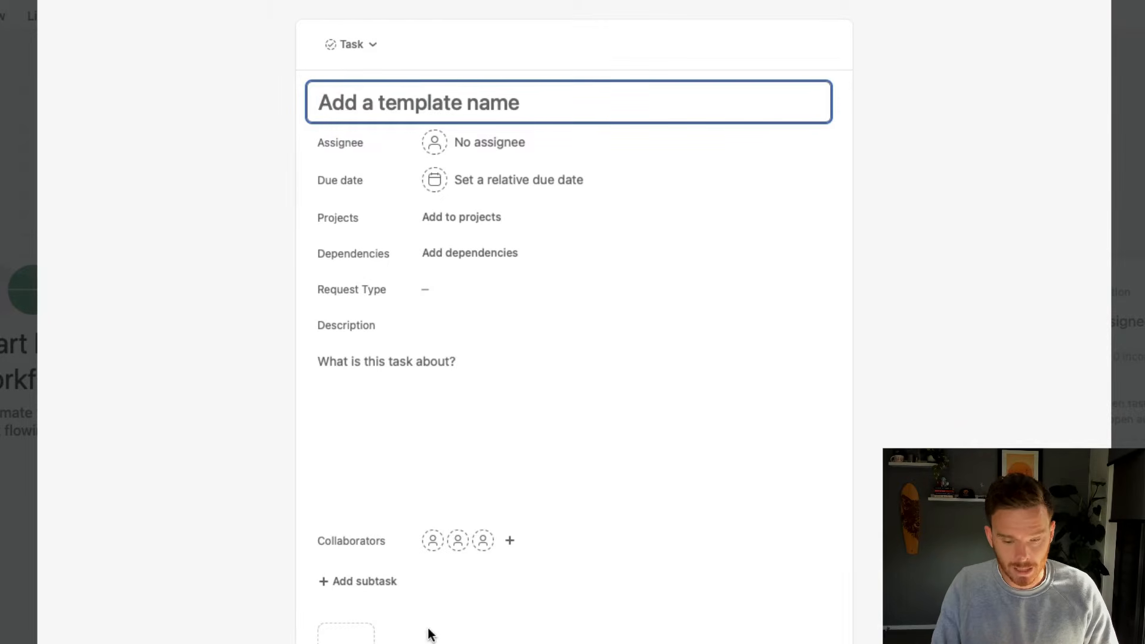
type("Logo Design ")
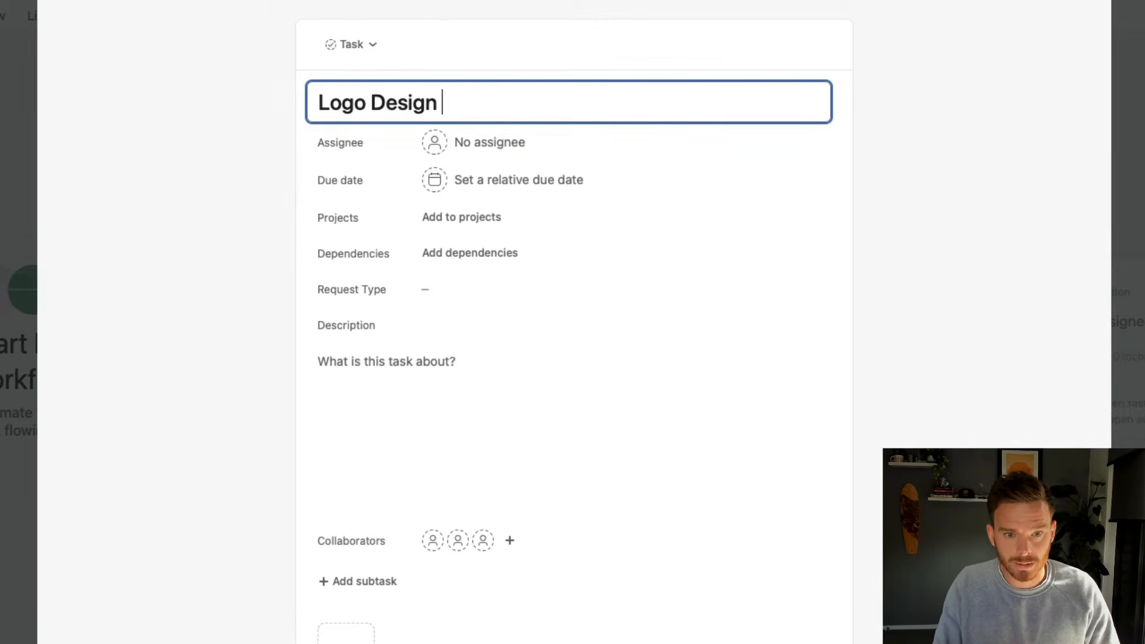
type("Template")
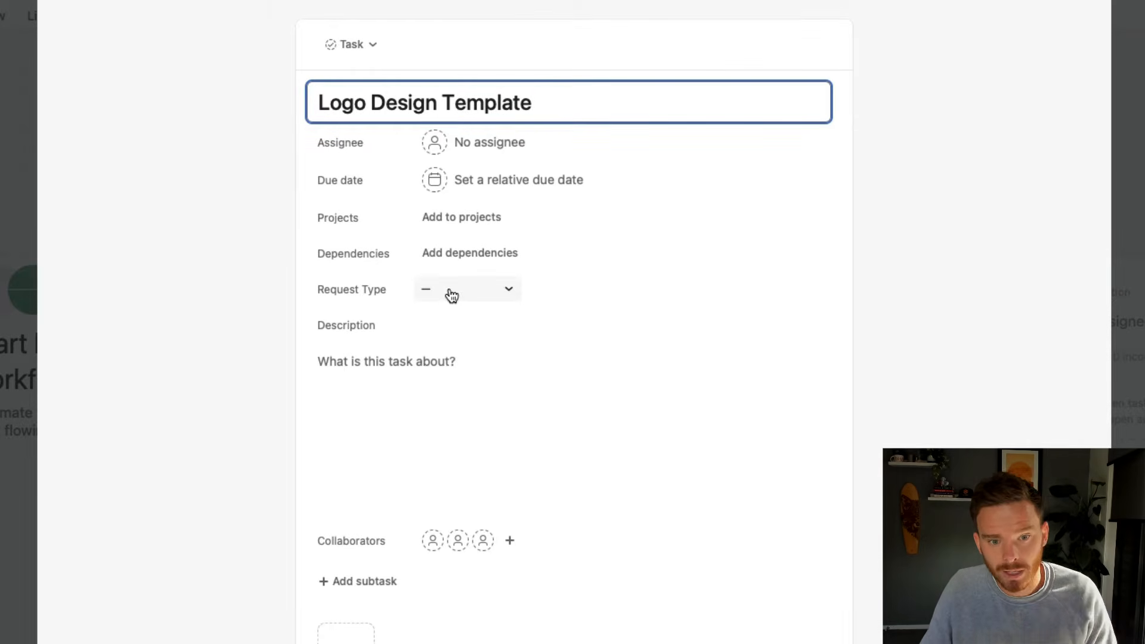
Assign the template to a designer and set its Request Type to Logo
left_click(460, 144)
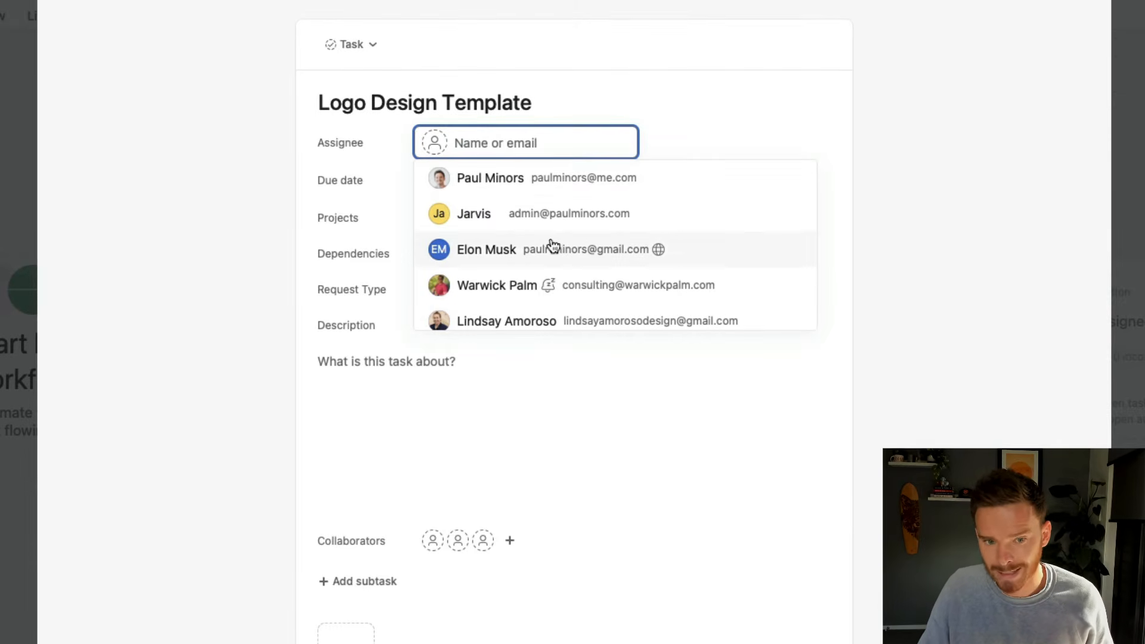
left_click(515, 286)
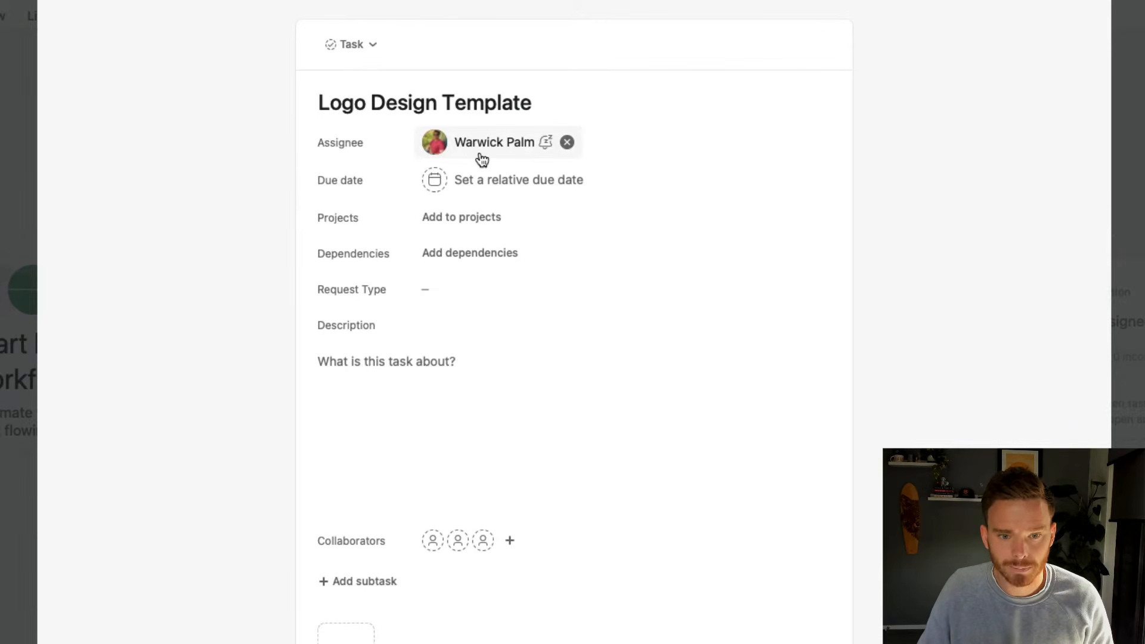
left_click(485, 289)
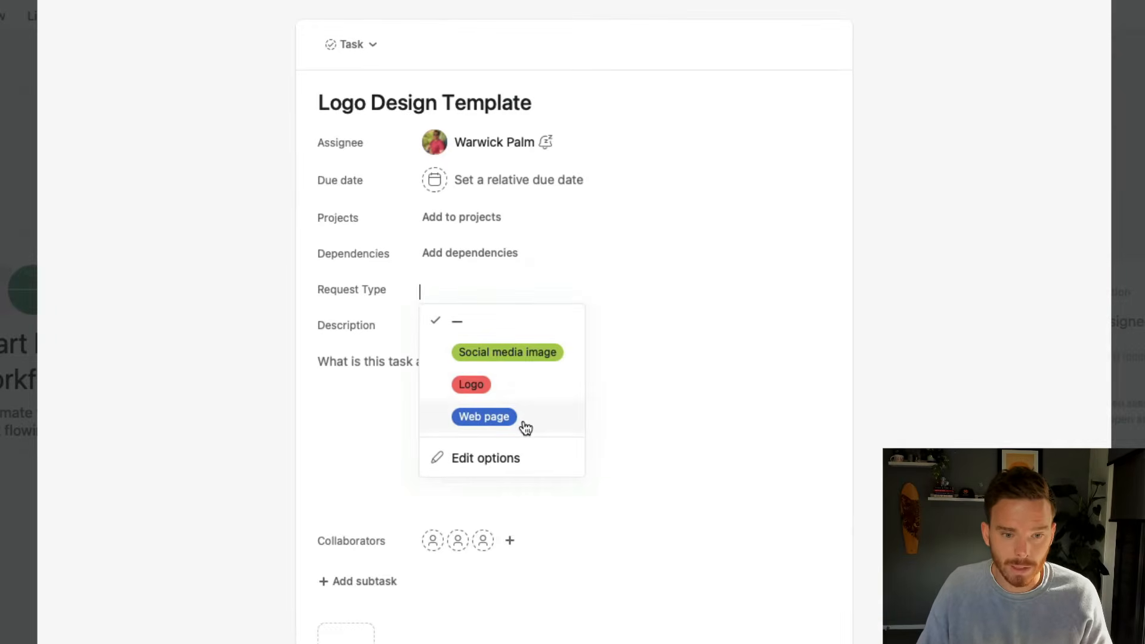
left_click(514, 390)
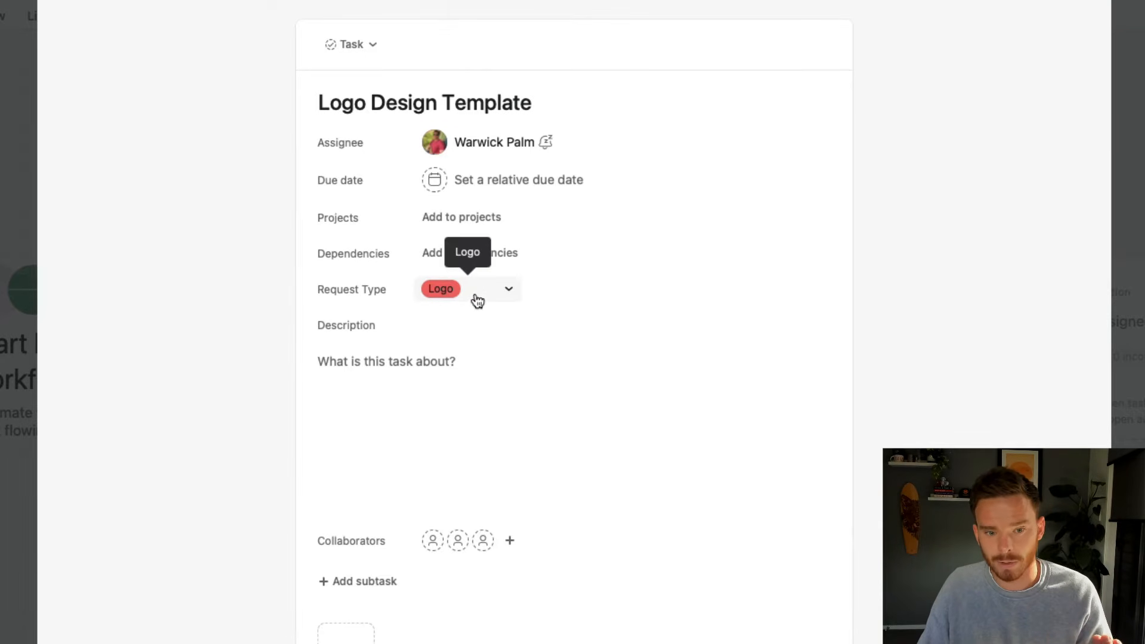
left_click(517, 436)
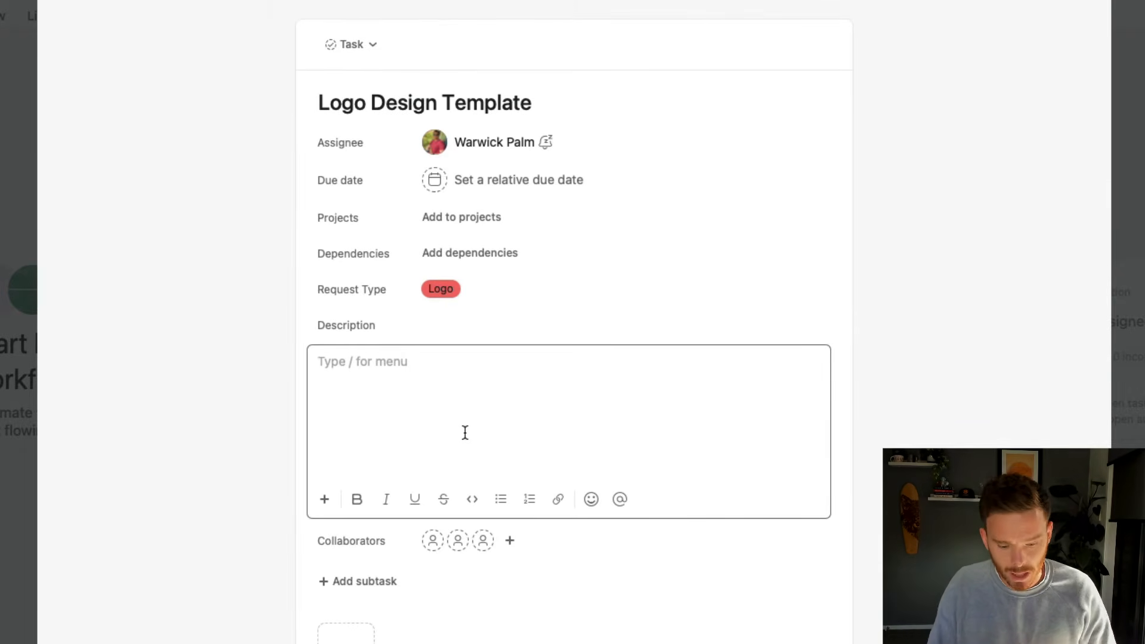
Type description lines 'Client Name: [name]', 'Client Email: [email]' and 'Requirements:' followed by '[text here'
type("Client ")
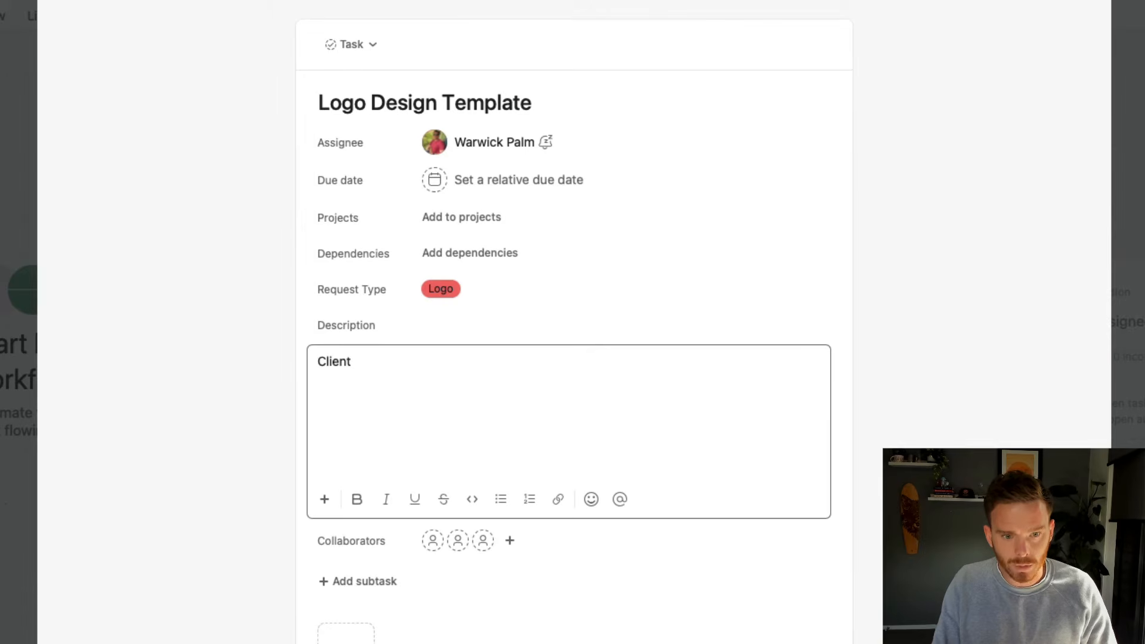
type("Name: ")
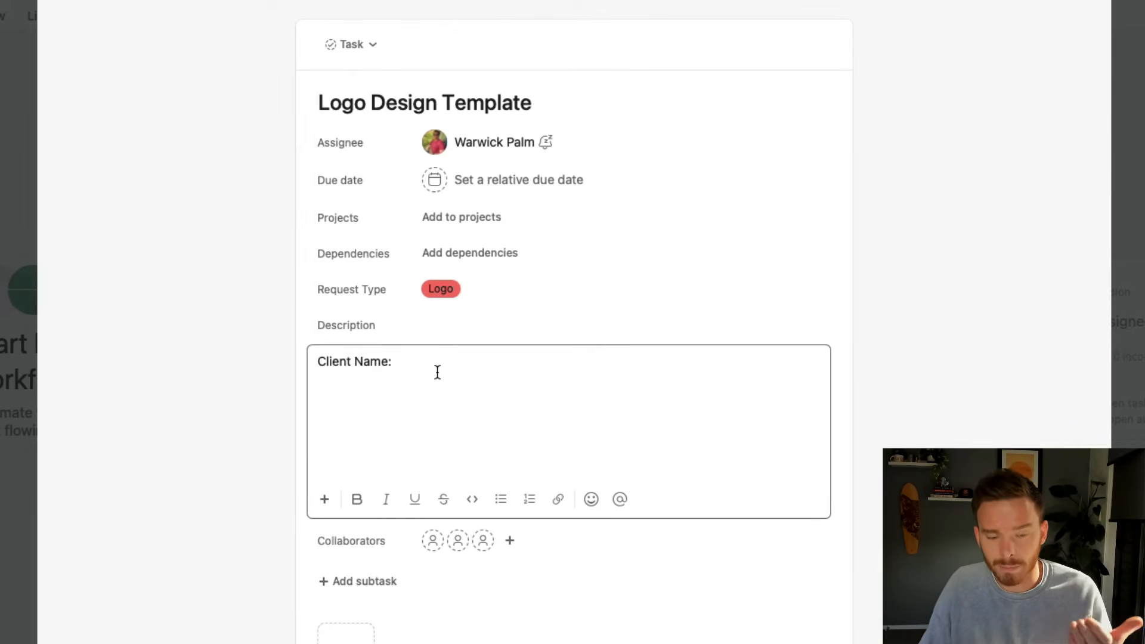
type("[name")
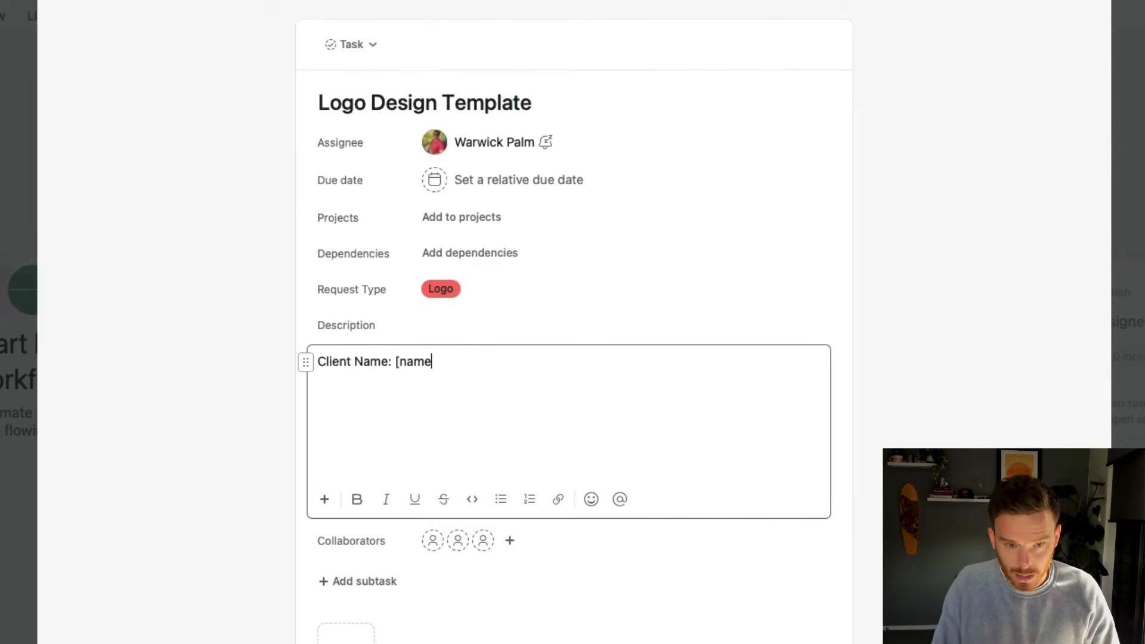
type("]")
key("Return")
type("Client Email: [email]")
key("Return")
key("Return")
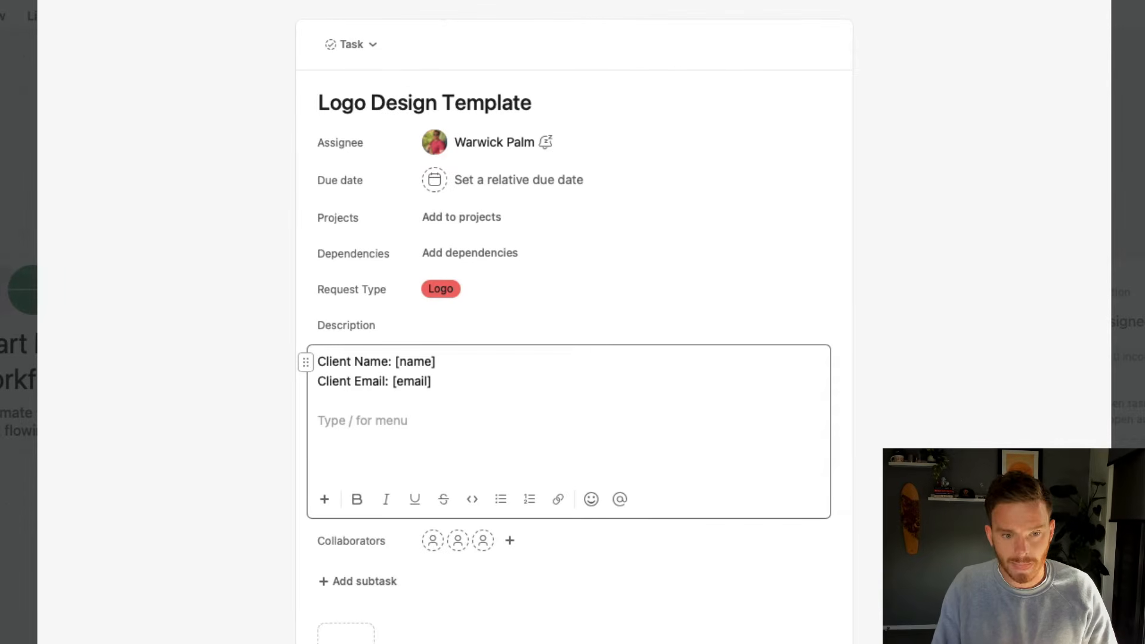
type("Rquireme")
key("alt+BackSpace")
type("Requirements:")
key("Return")
type("[text here")
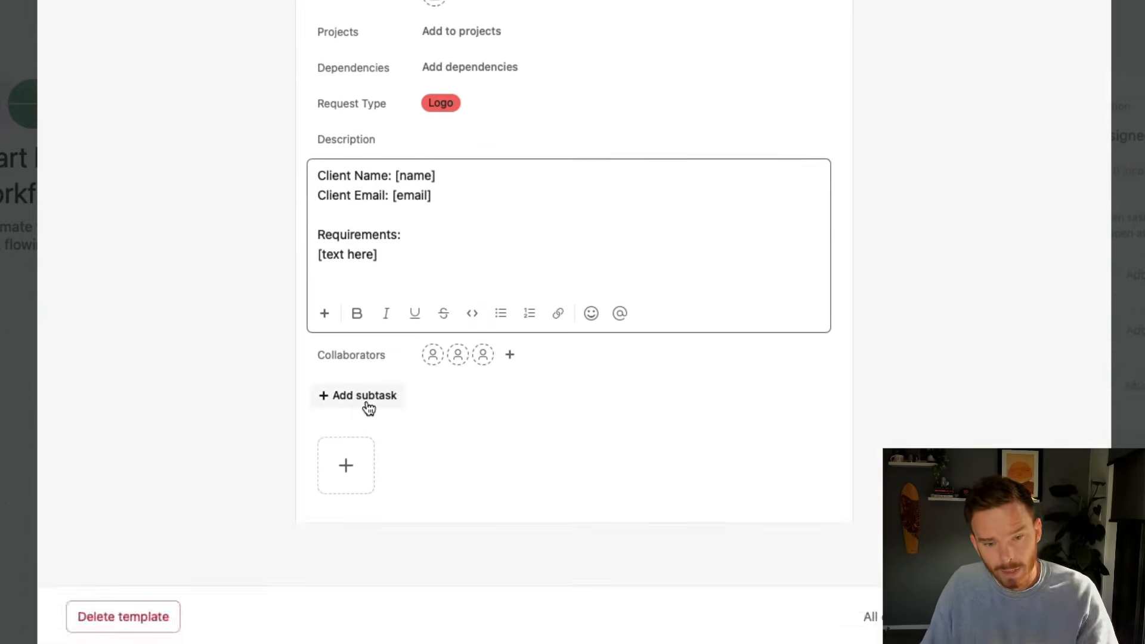
Add the subtasks 'Request requirements from client', 'Design 3 concepts' and 'Get feedback from client'
left_click(366, 588)
left_click(384, 374)
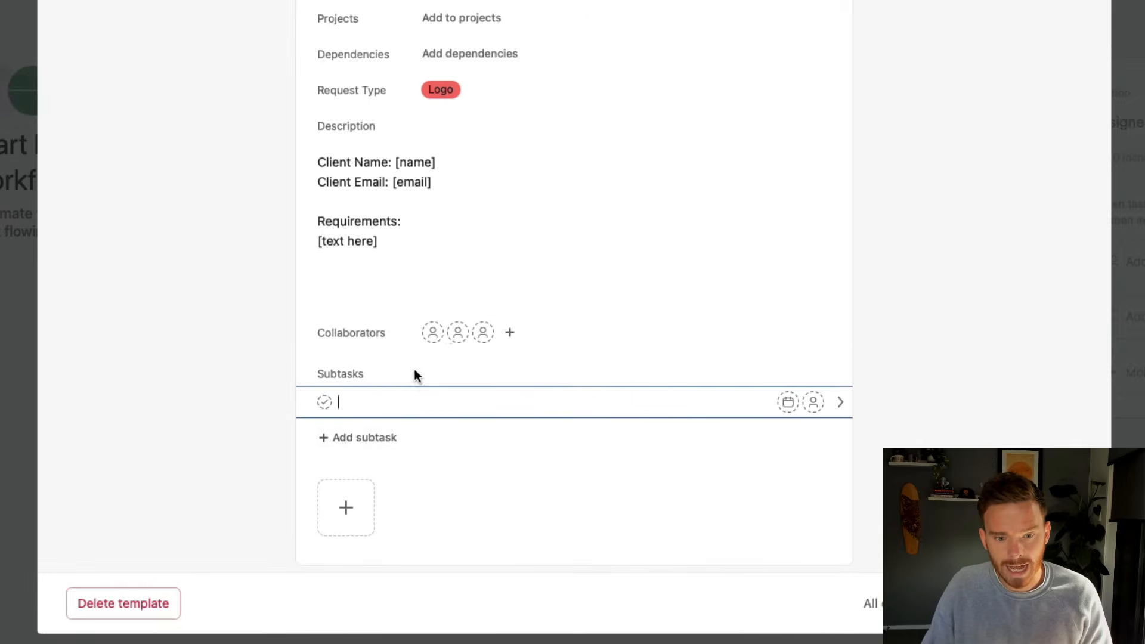
scroll(462, 380, "down", 1)
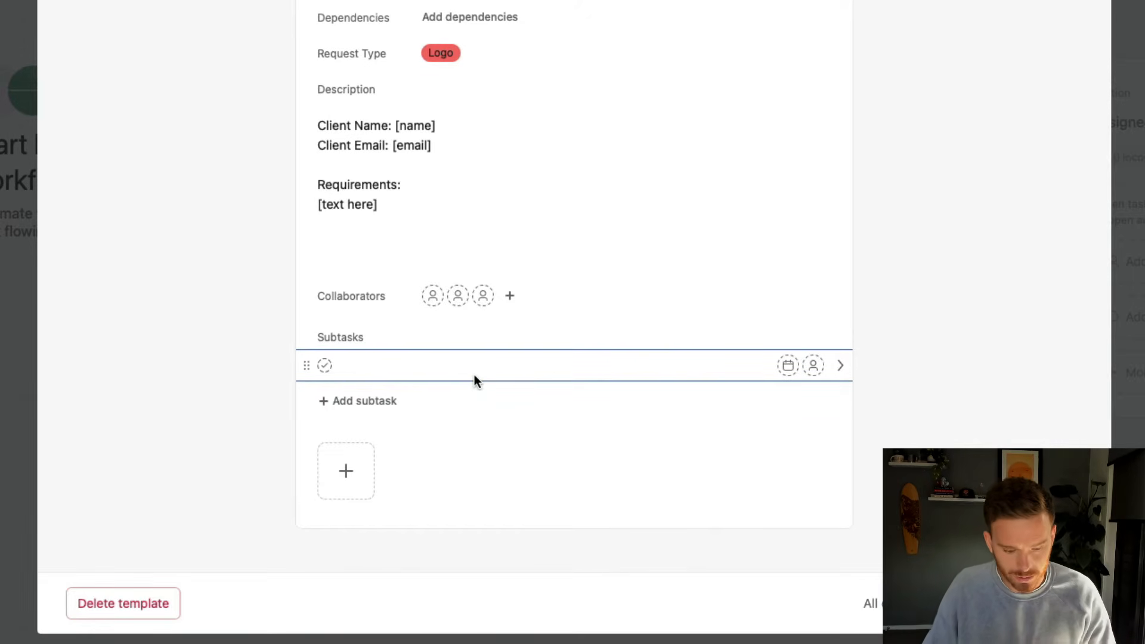
type("Request requirements from client")
key("Return")
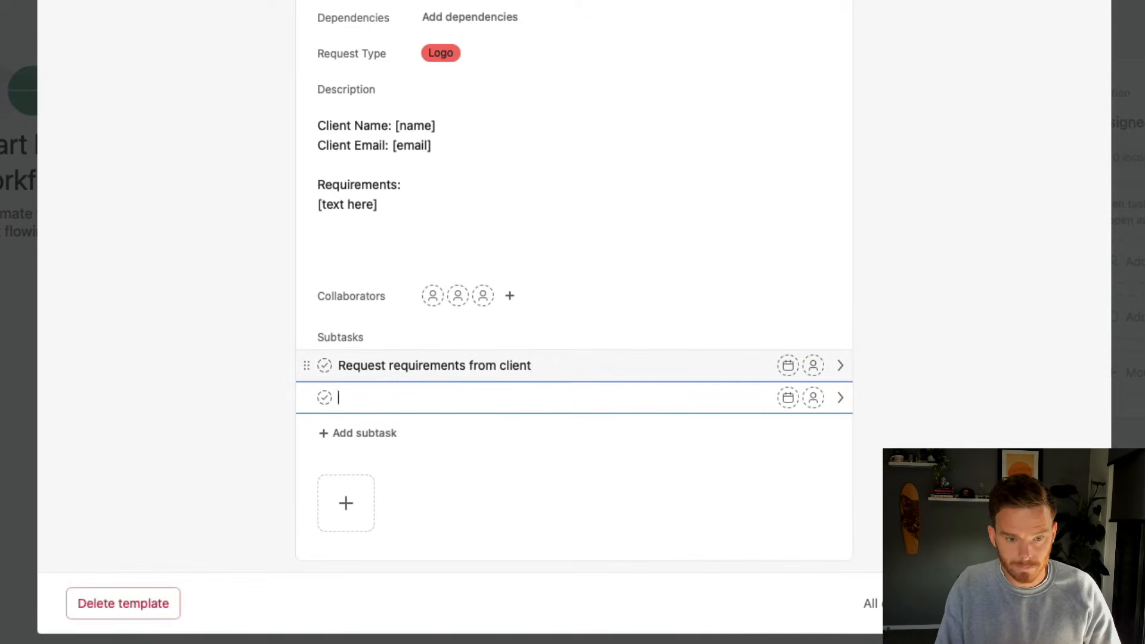
type("Design ")
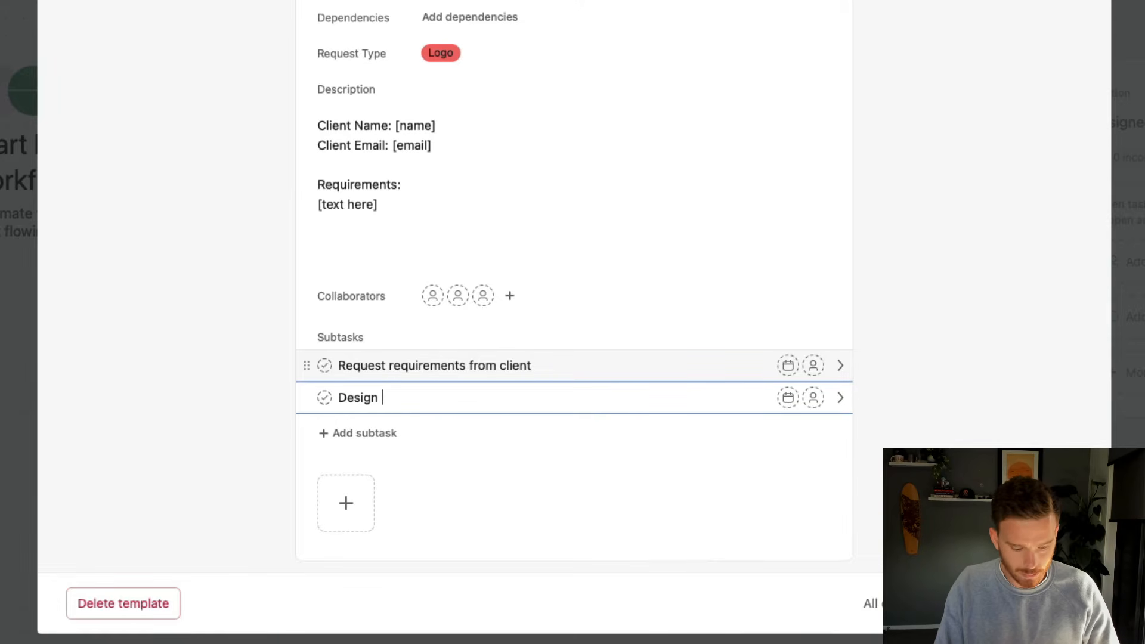
type("3 concepts")
key("Return")
type("Get feedback from client'")
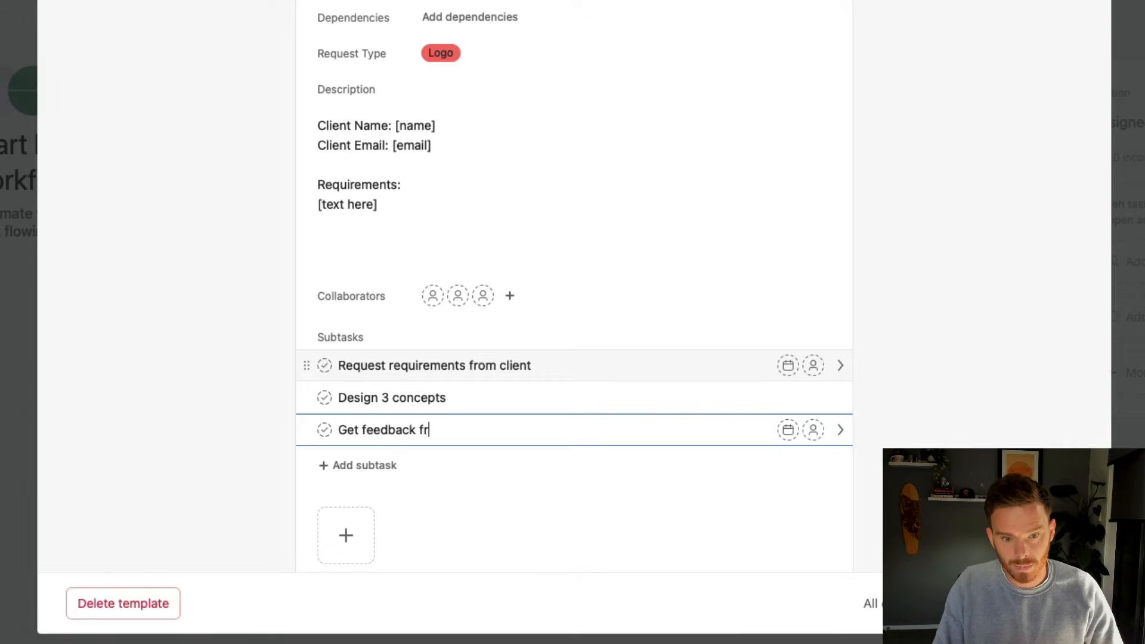
key("Return")
key("Escape")
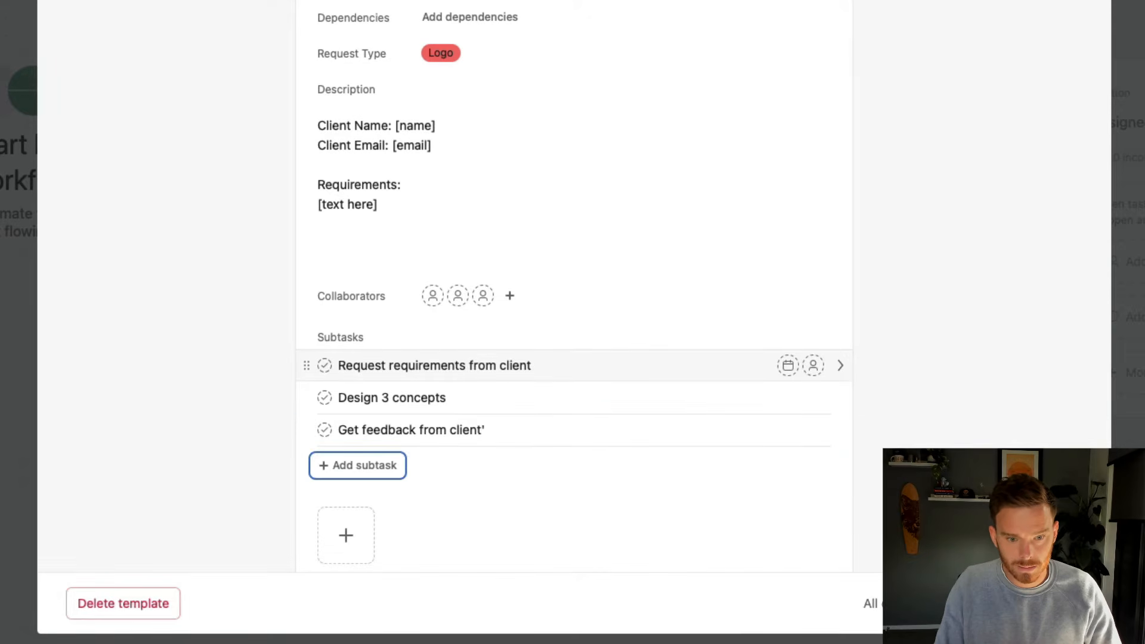
Remove the feedback subtask's stray apostrophe, then add 'Design final logo' and 'Send to client for approval'
left_click(531, 424)
key("BackSpace")
key("Return")
type("Design final logo")
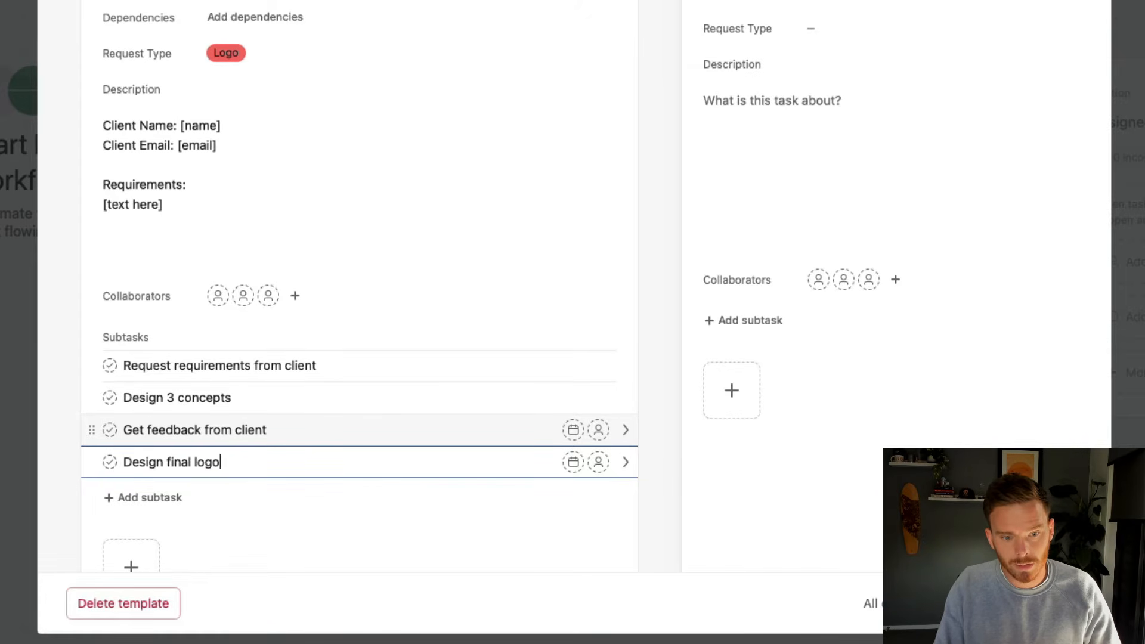
key("Return")
type("Send to ")
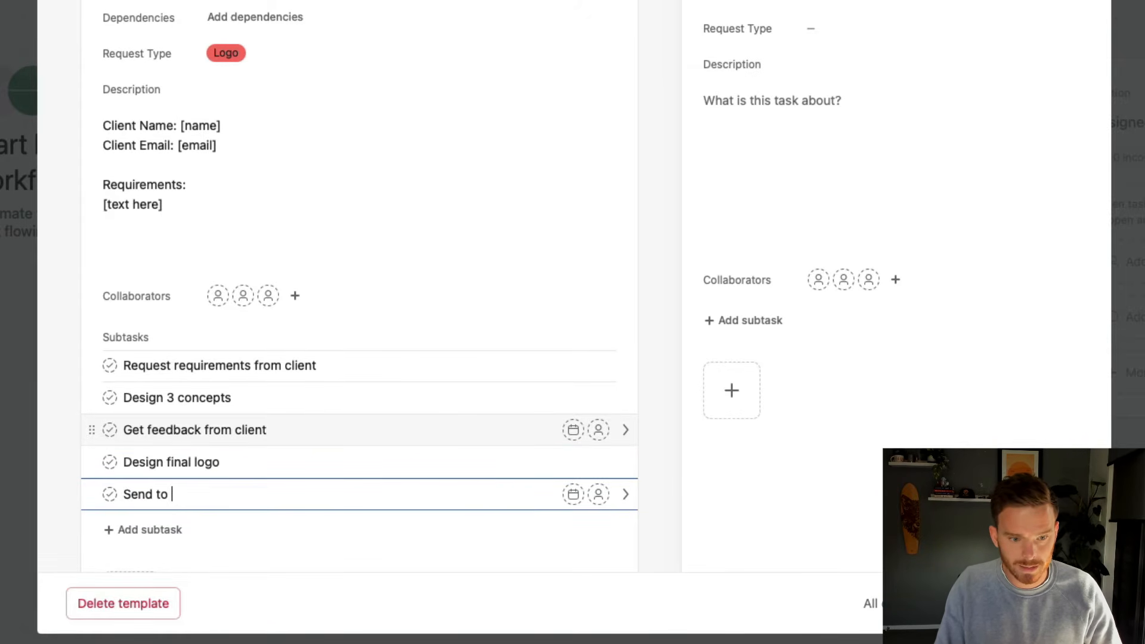
type("client for approval")
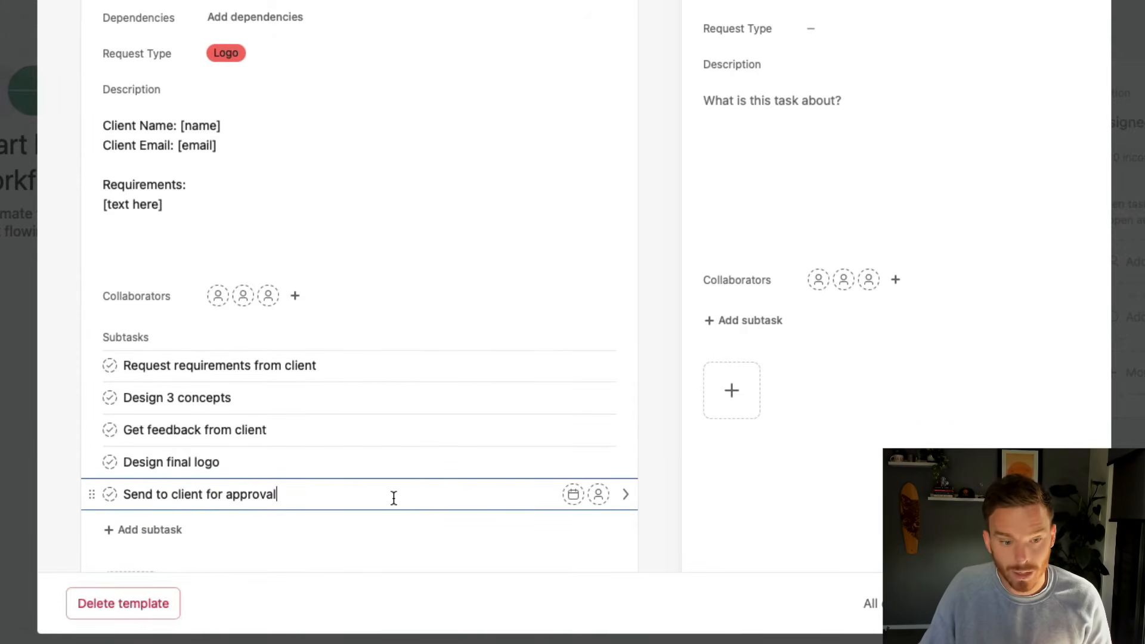
Assign the five subtasks alternately to two teammates, starting and ending with the first teammate
left_click(424, 368)
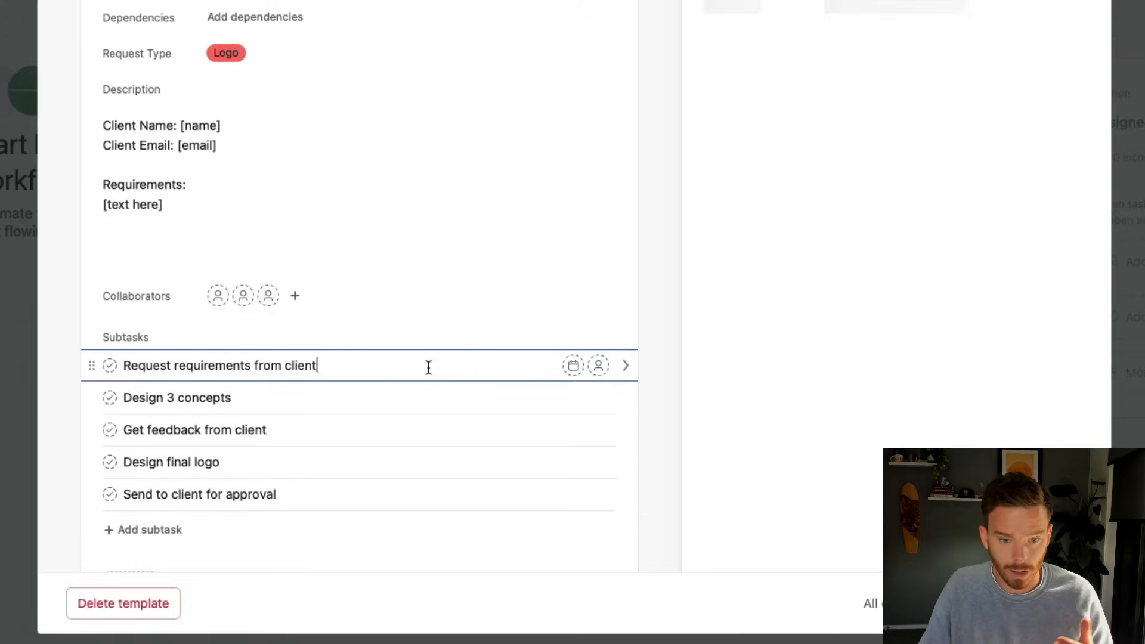
left_click(599, 365)
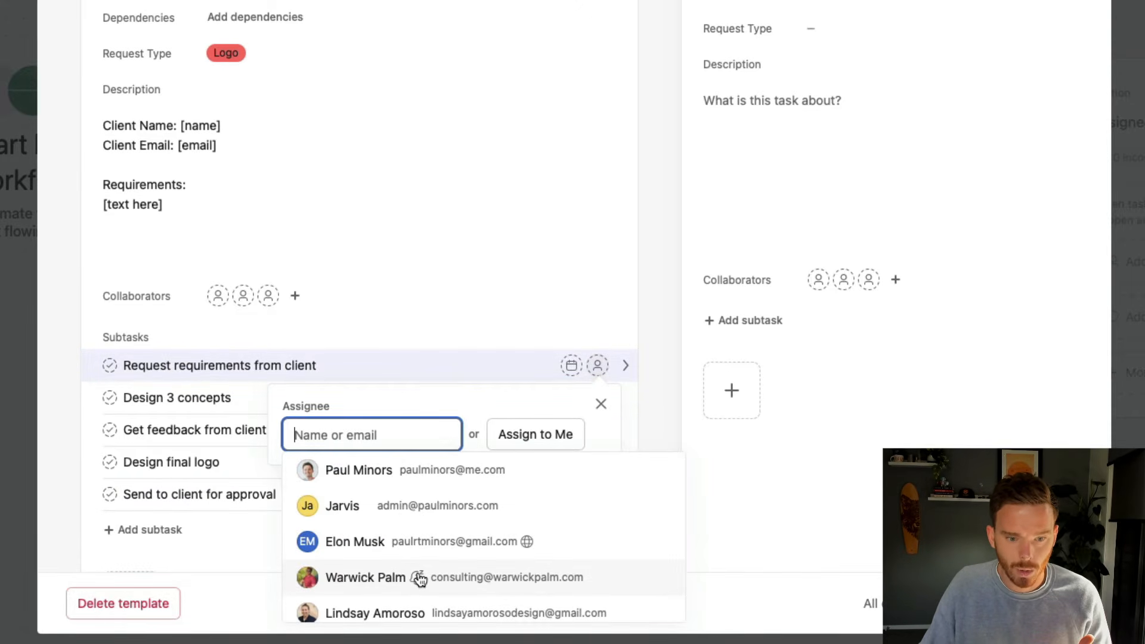
left_click(379, 477)
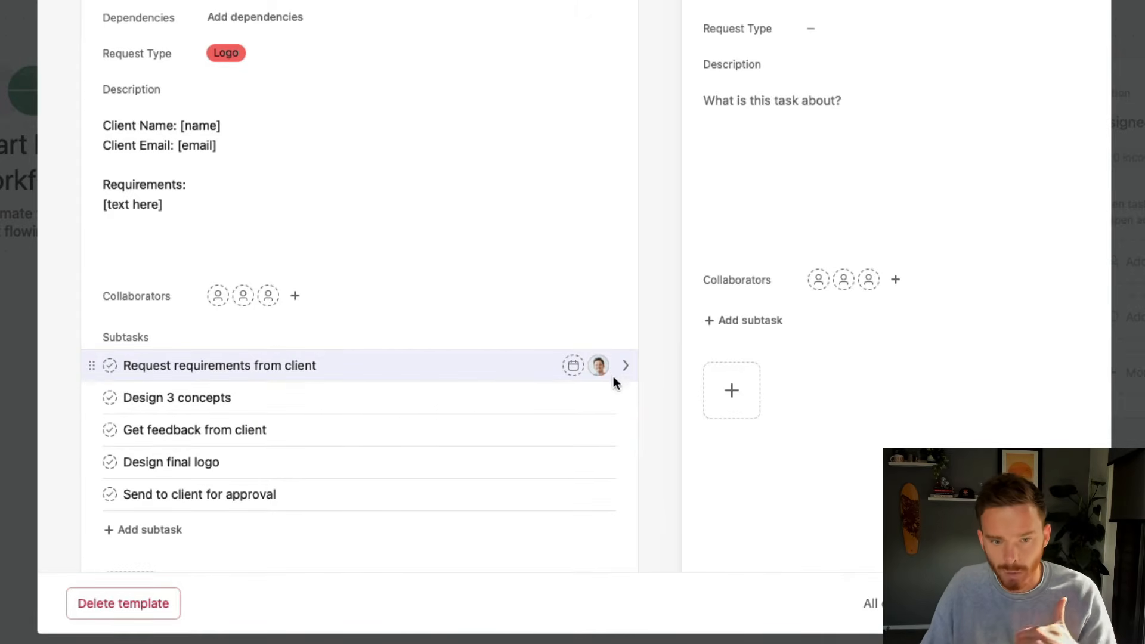
left_click(599, 397)
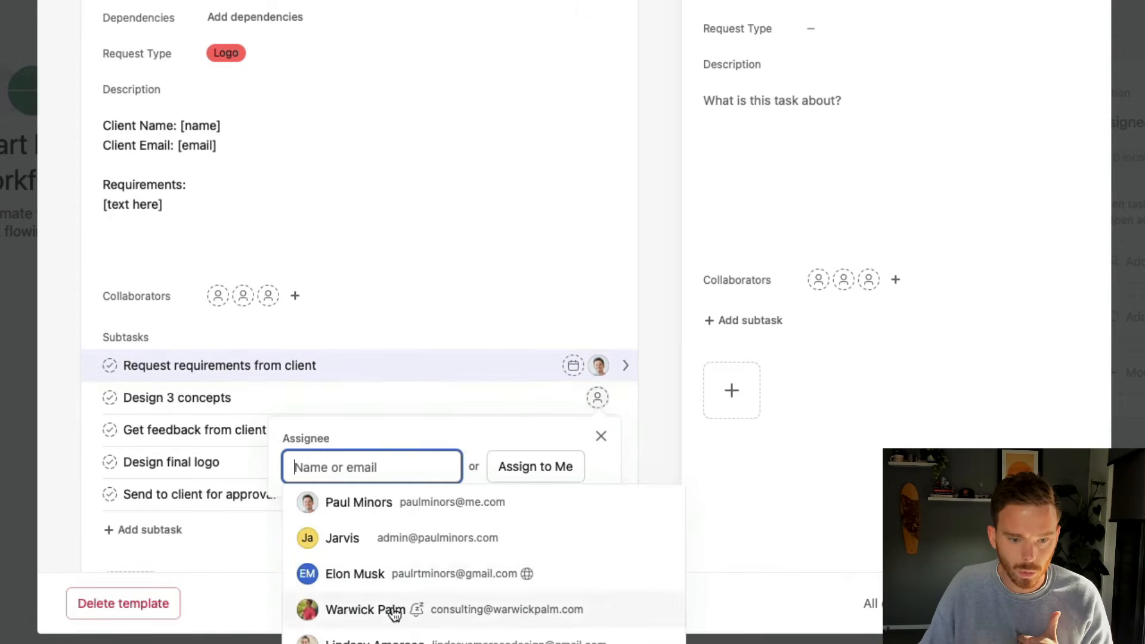
left_click(401, 609)
left_click(599, 430)
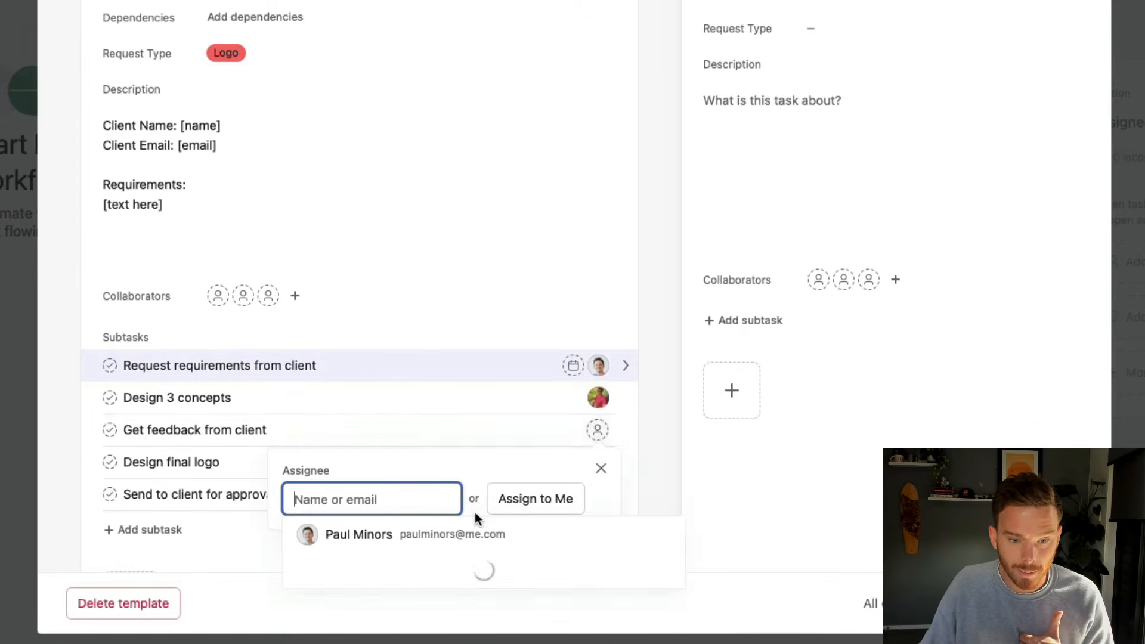
left_click(427, 340)
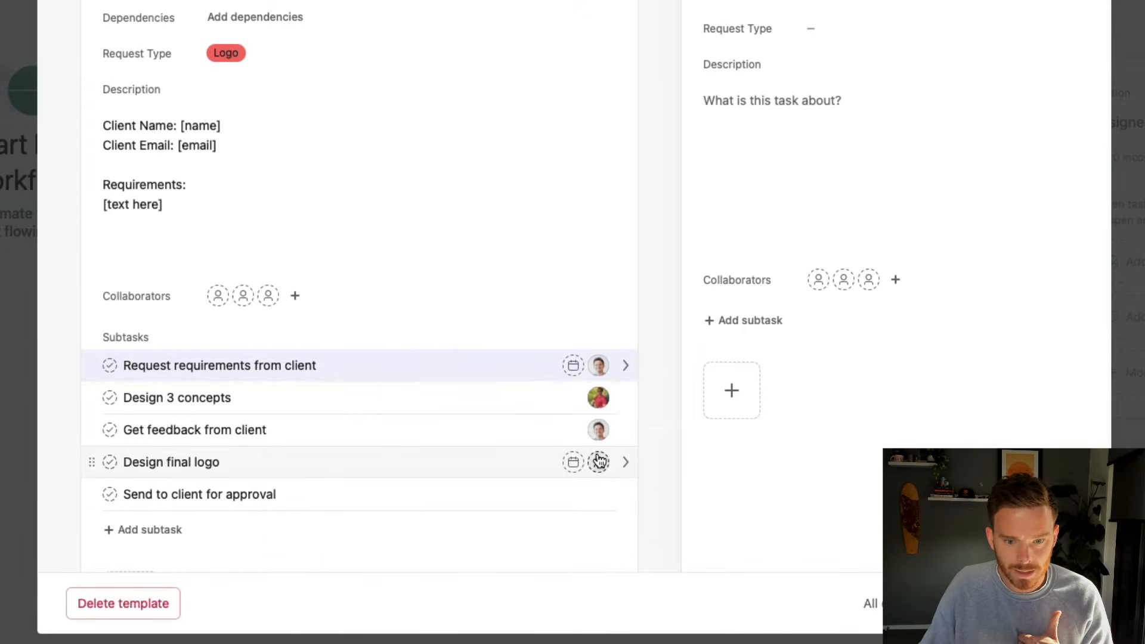
left_click(597, 463)
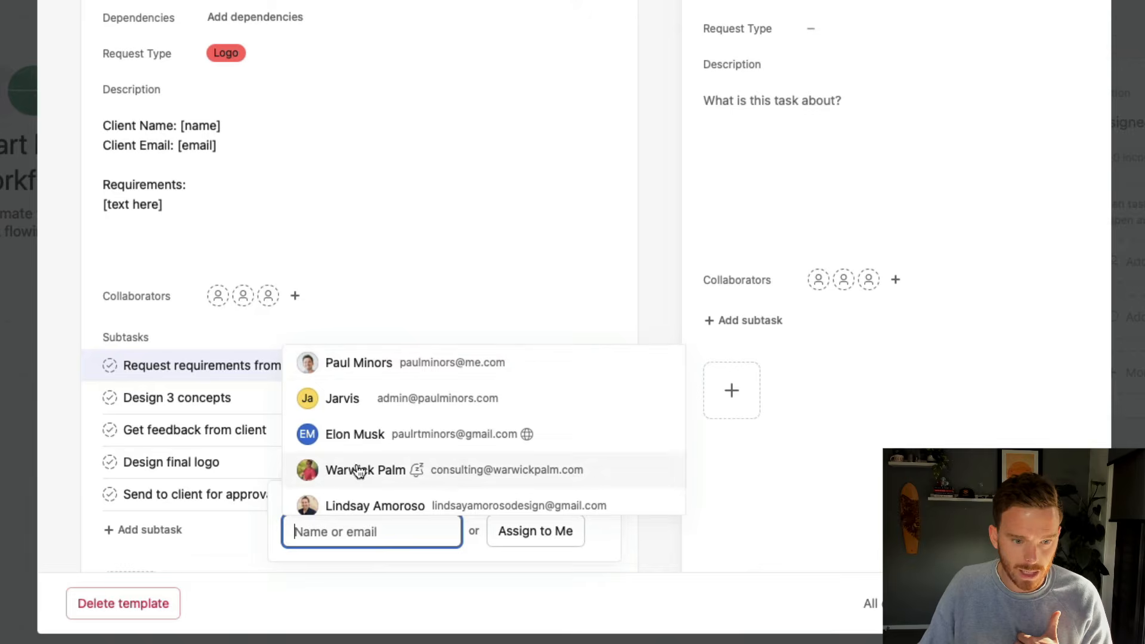
left_click(358, 471)
left_click(605, 496)
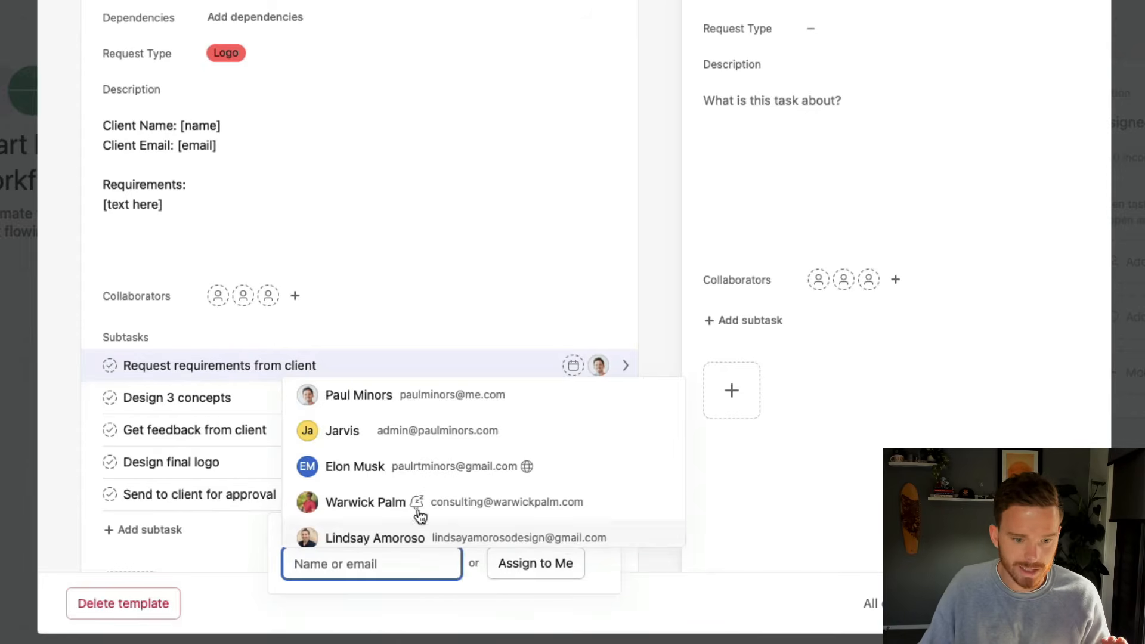
left_click(391, 398)
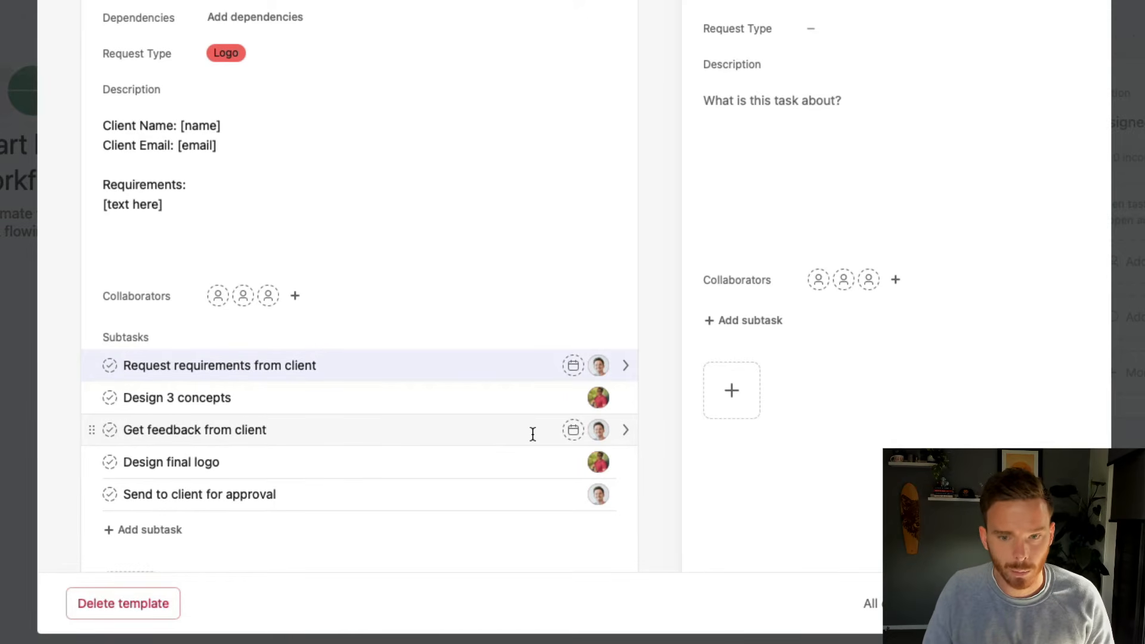
left_click(463, 363)
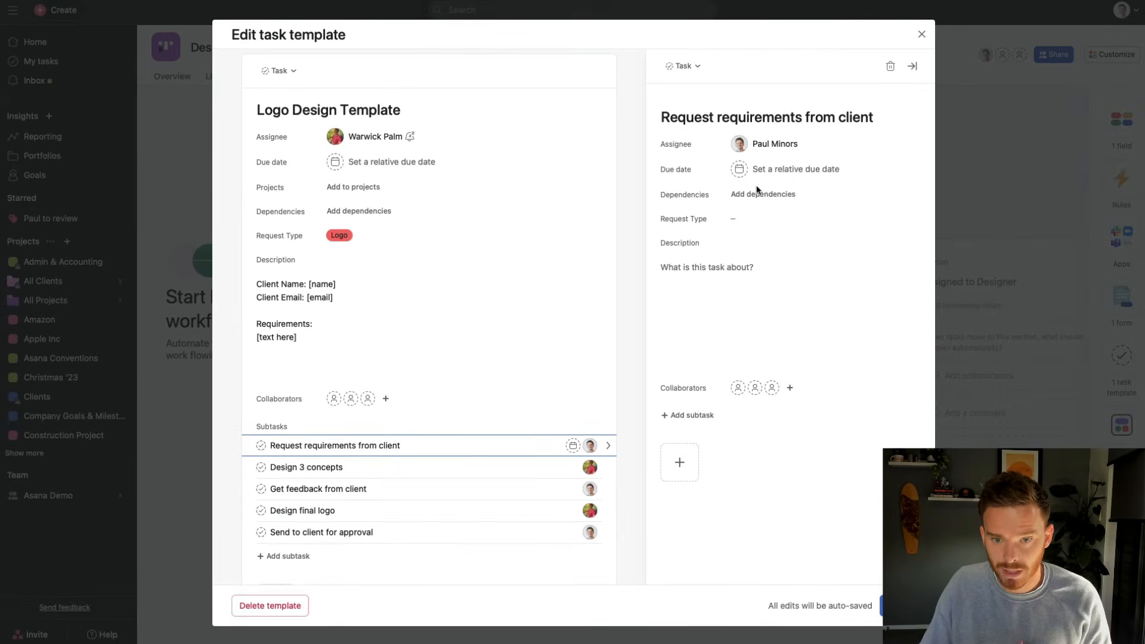
Give the template task a relative due date of 14 days
left_click(764, 316)
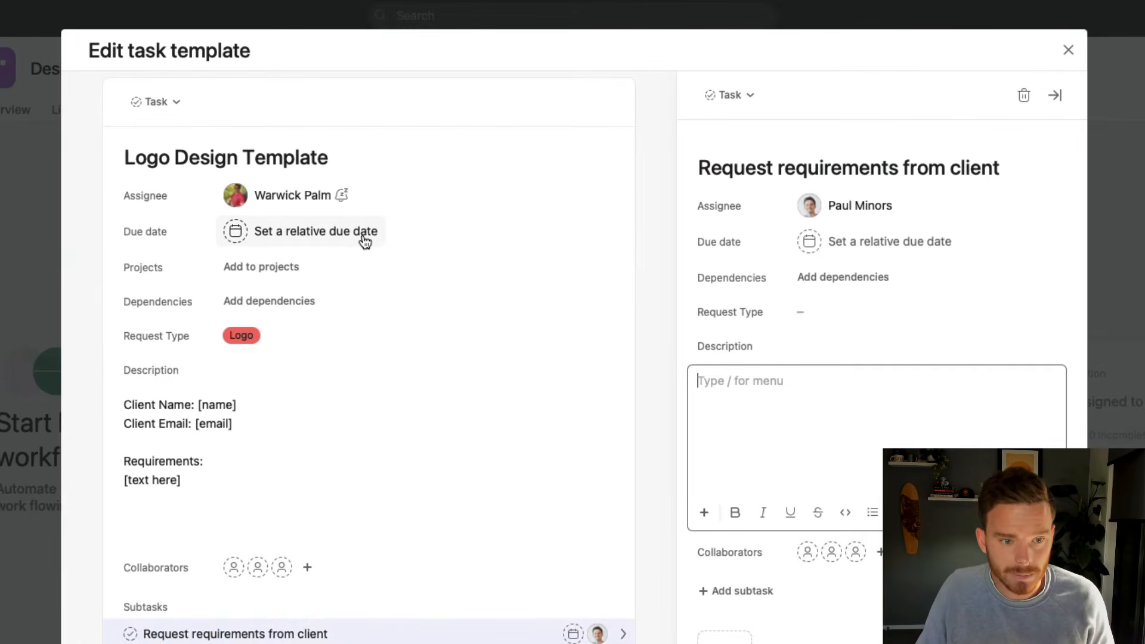
left_click(364, 241)
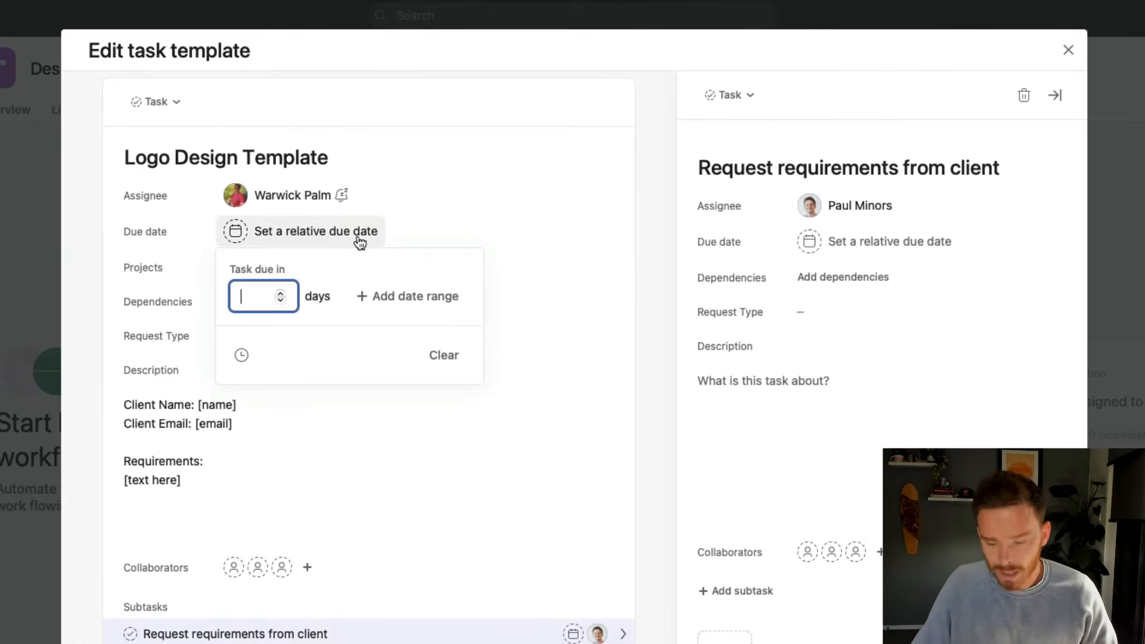
type("14")
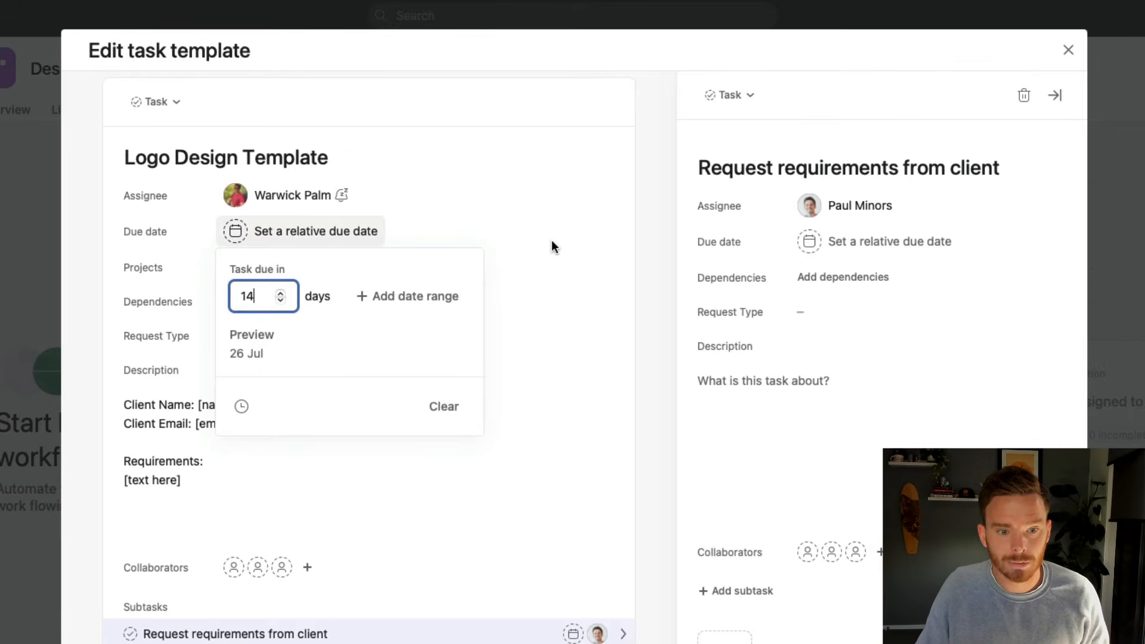
left_click(553, 246)
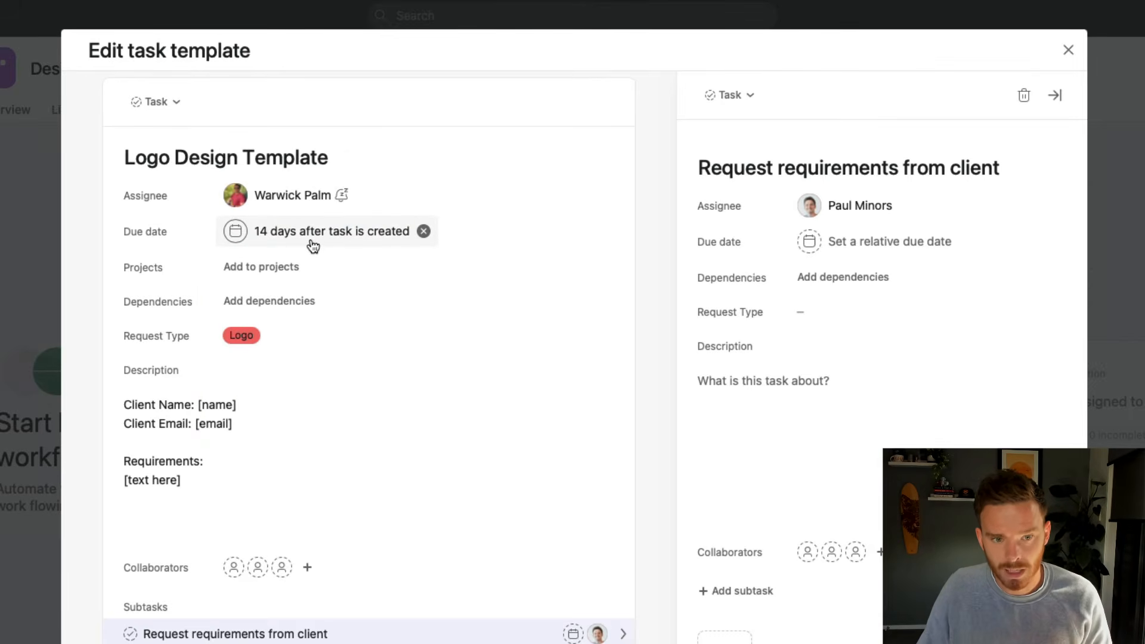
Make Request requirements due at 0 days and Design 3 concepts at 5 days
scroll(537, 483, "down", 5)
left_click(573, 367)
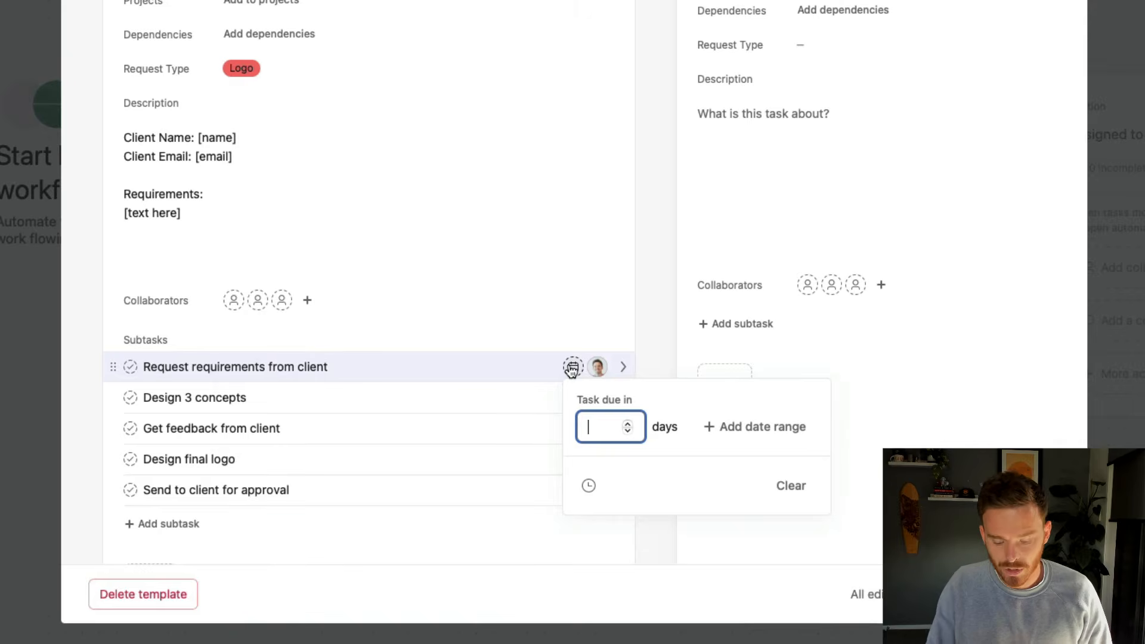
type("0")
key("Return")
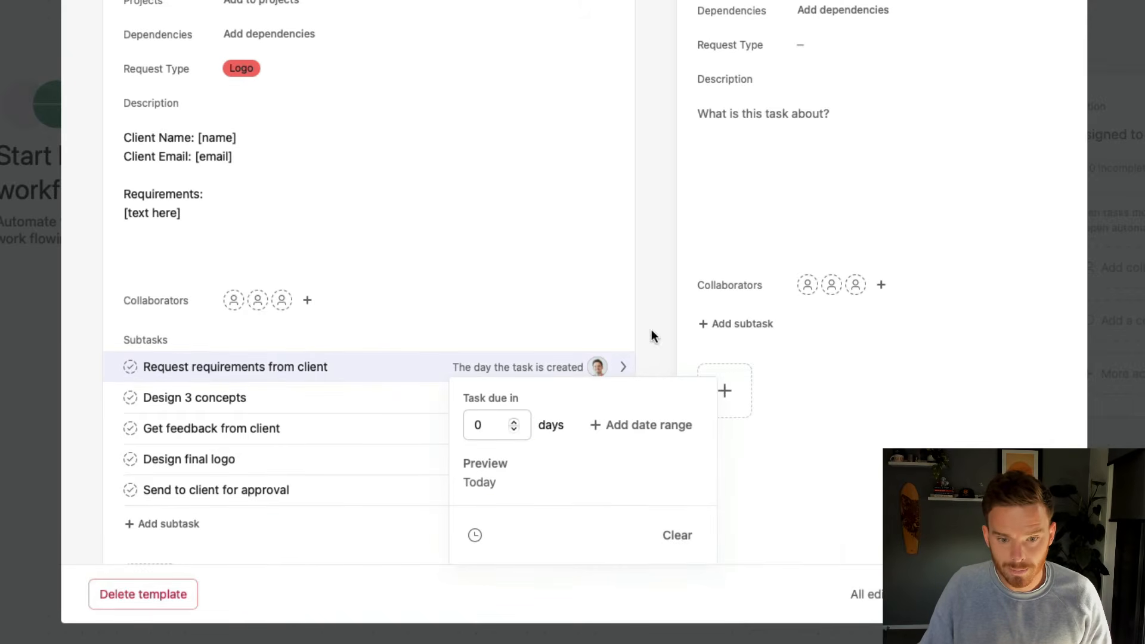
left_click(412, 397)
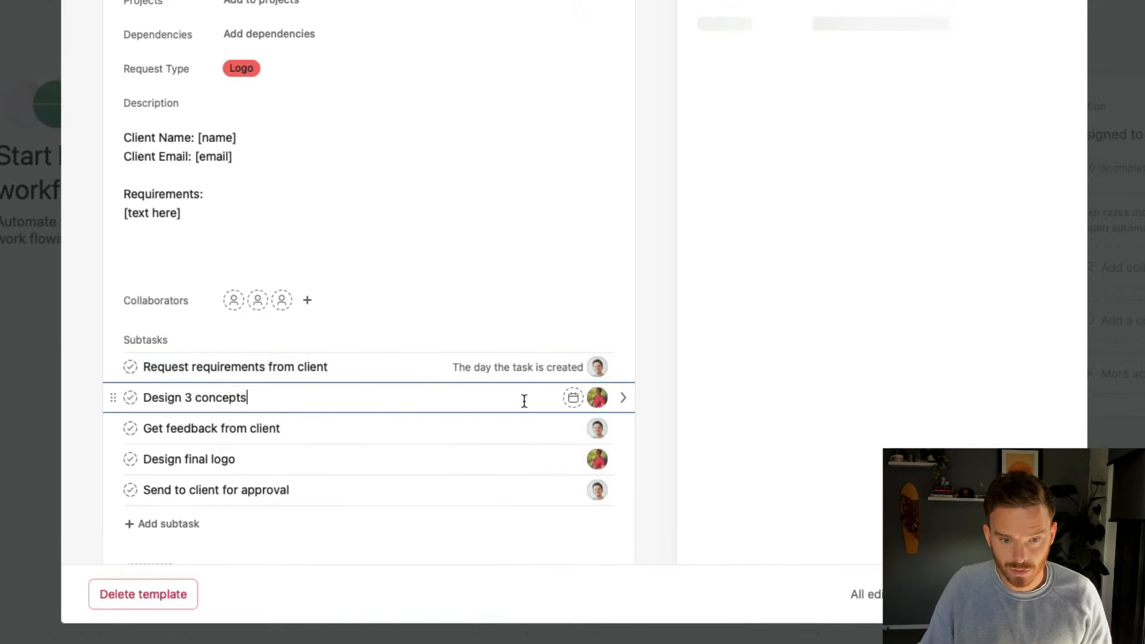
left_click(572, 398)
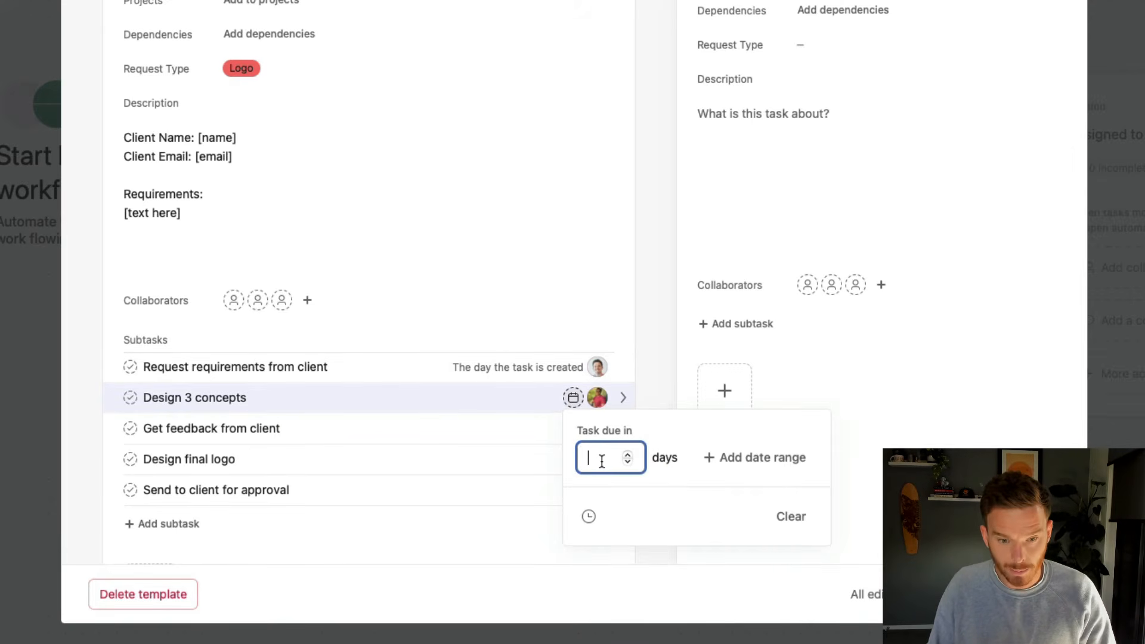
type("5")
key("Return")
left_click(409, 430)
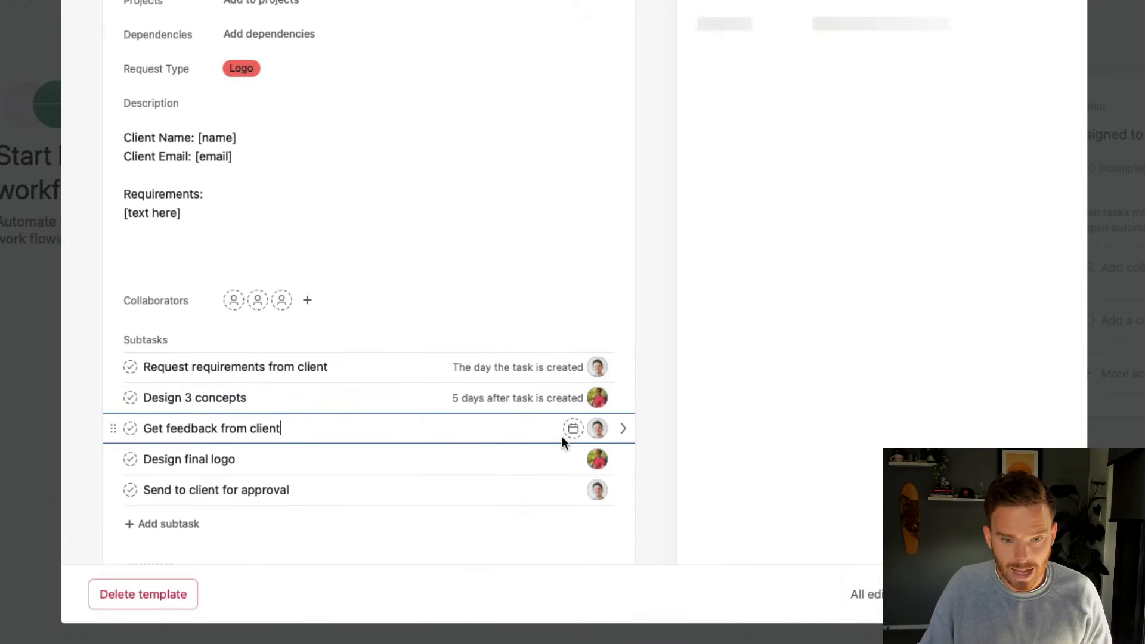
Set the remaining subtasks due at 7, 10 and 14 days, then close the template editor
left_click(573, 429)
type("7")
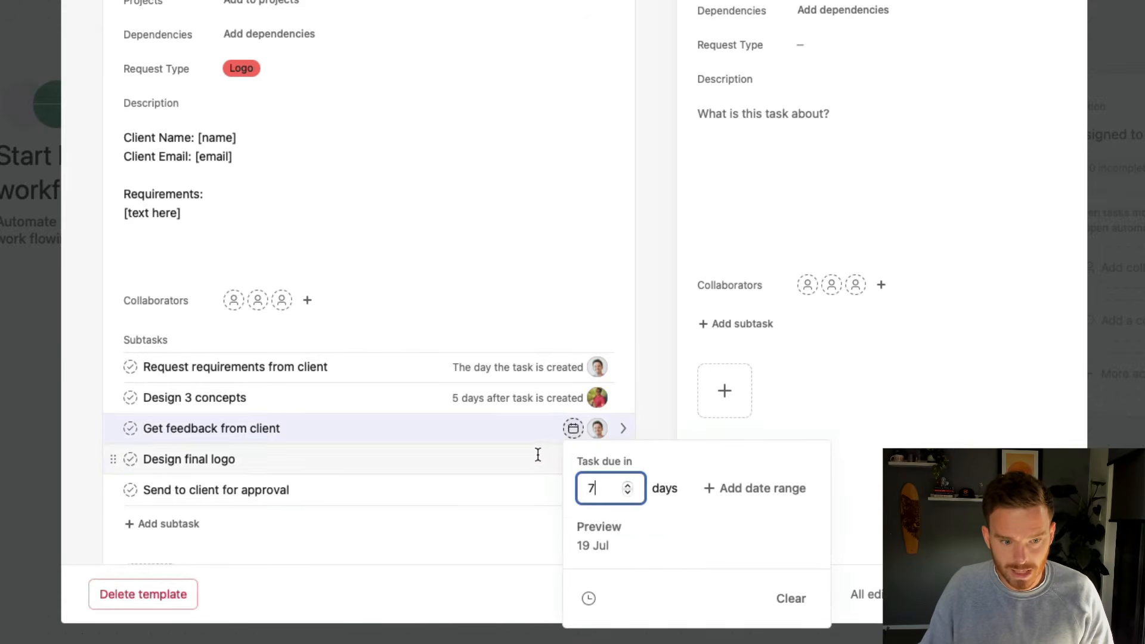
key("Return")
left_click(537, 458)
left_click(573, 460)
type("10")
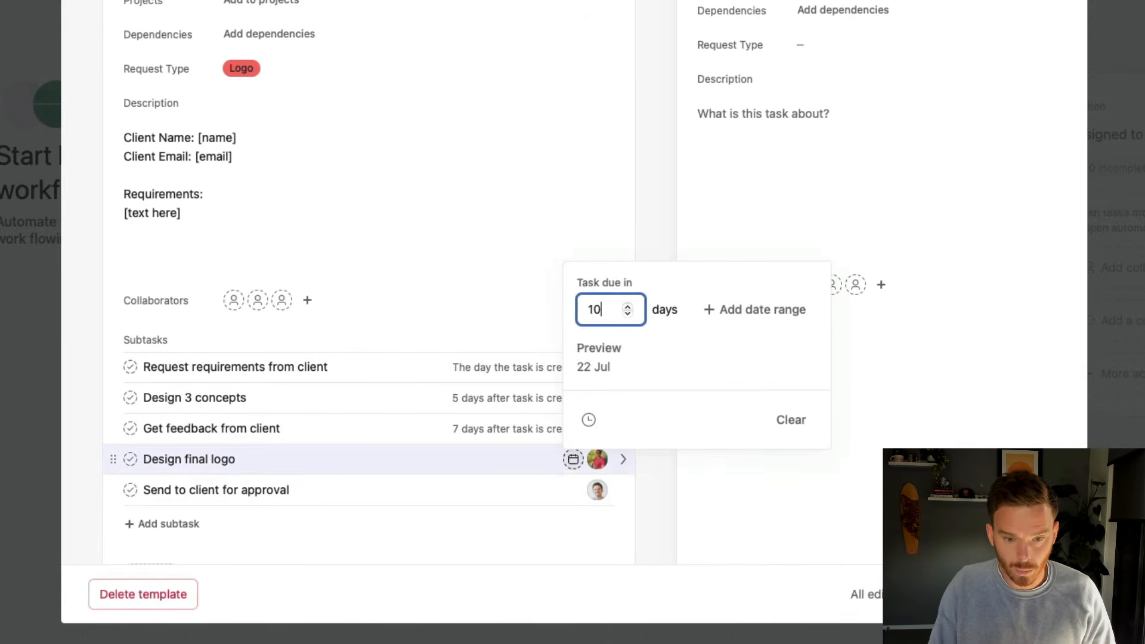
left_click(573, 490)
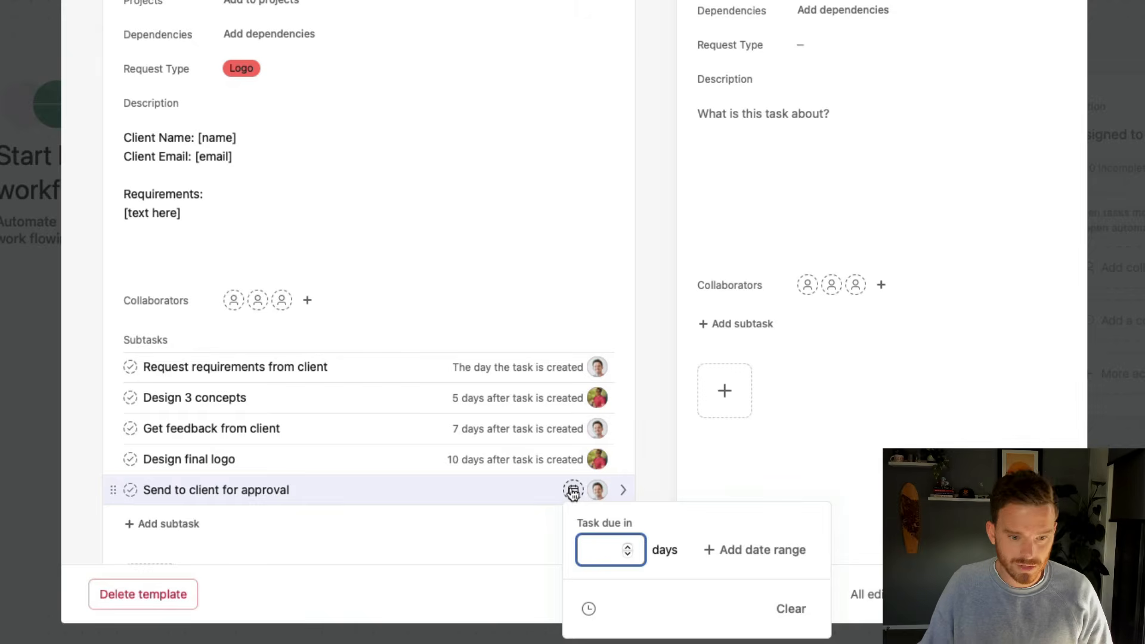
type("14")
key("Return")
left_click(631, 535)
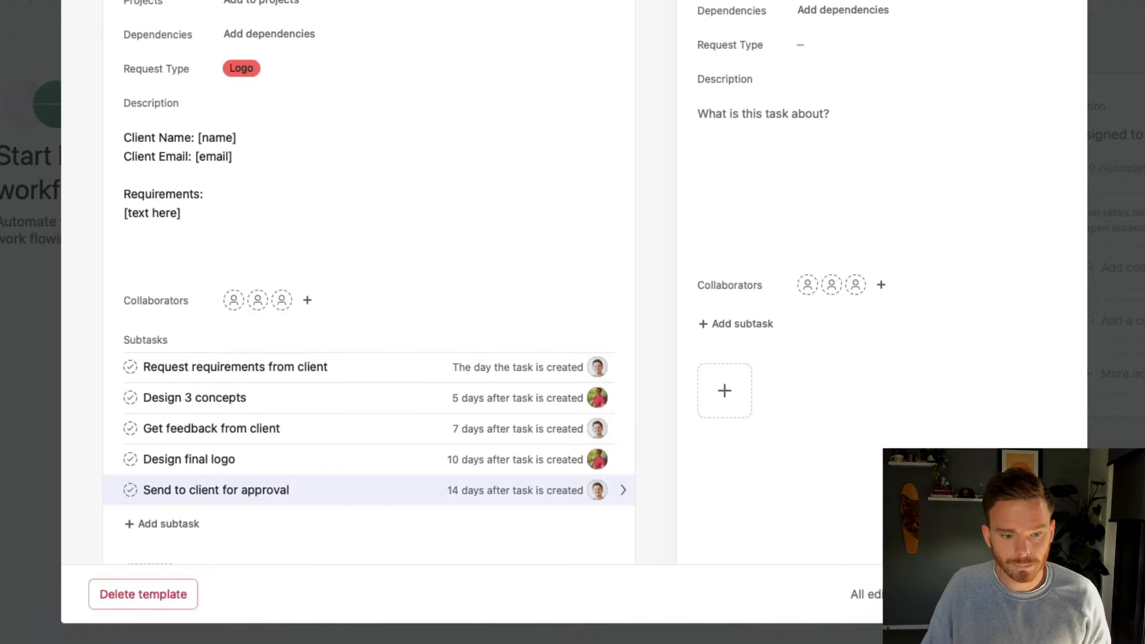
left_click(1034, 595)
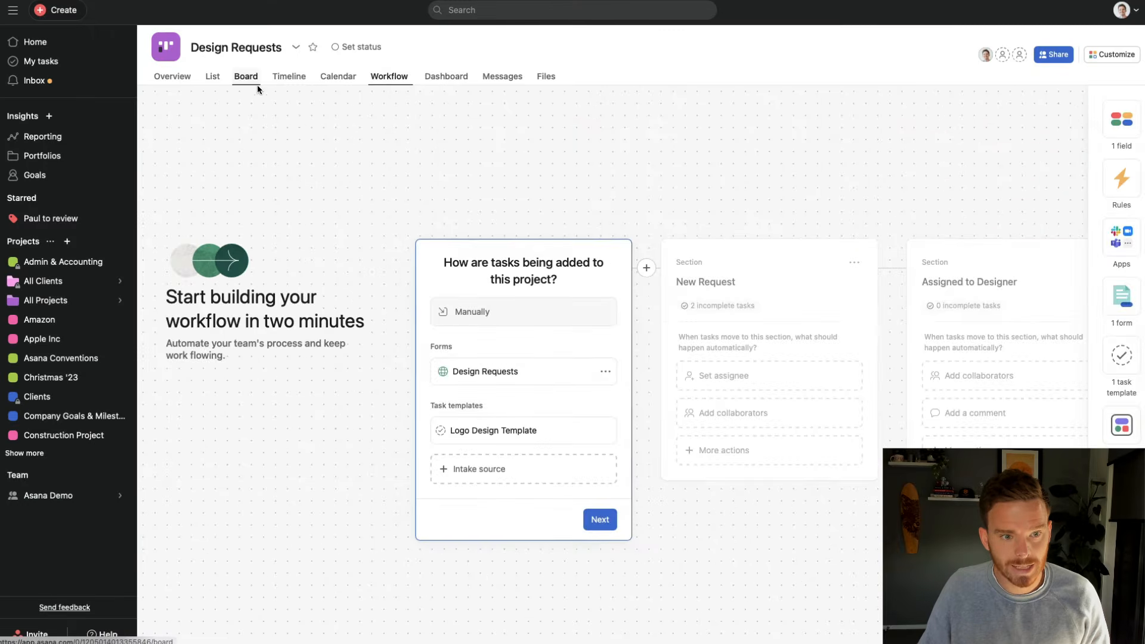
In board view, create a New Request task from the Logo Design Template and open it
left_click(256, 83)
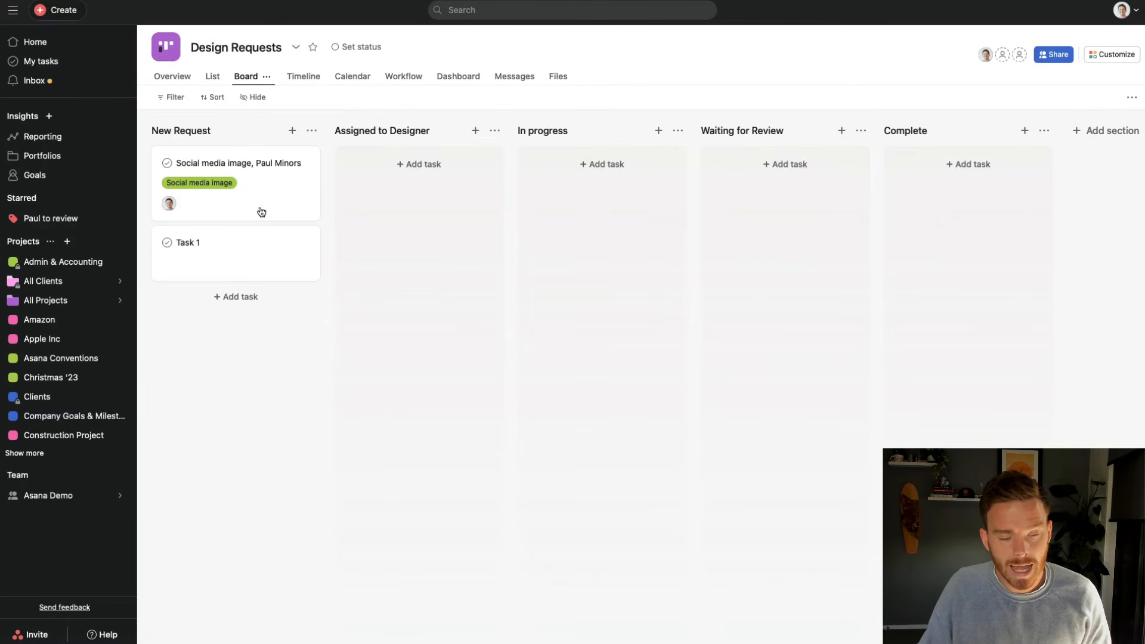
left_click(292, 131)
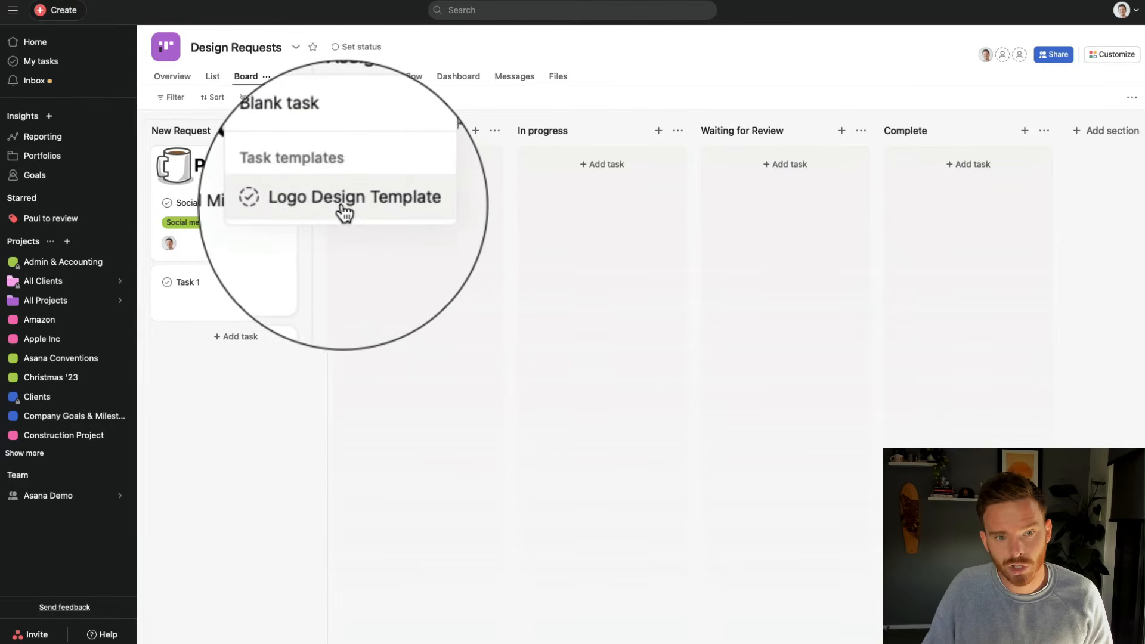
left_click(346, 209)
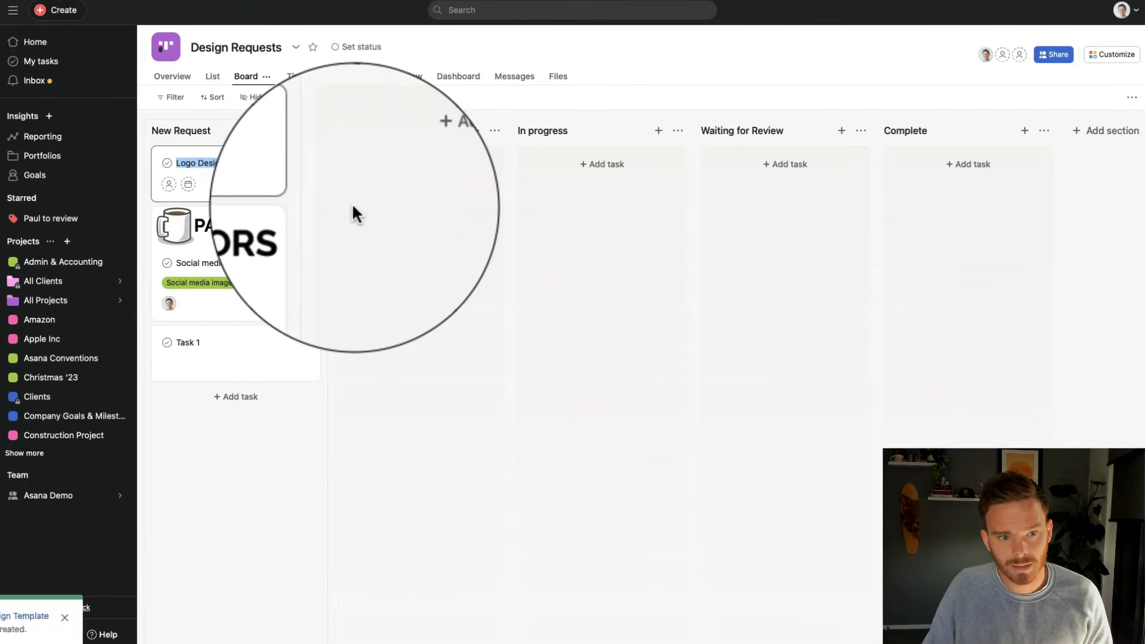
left_click(270, 196)
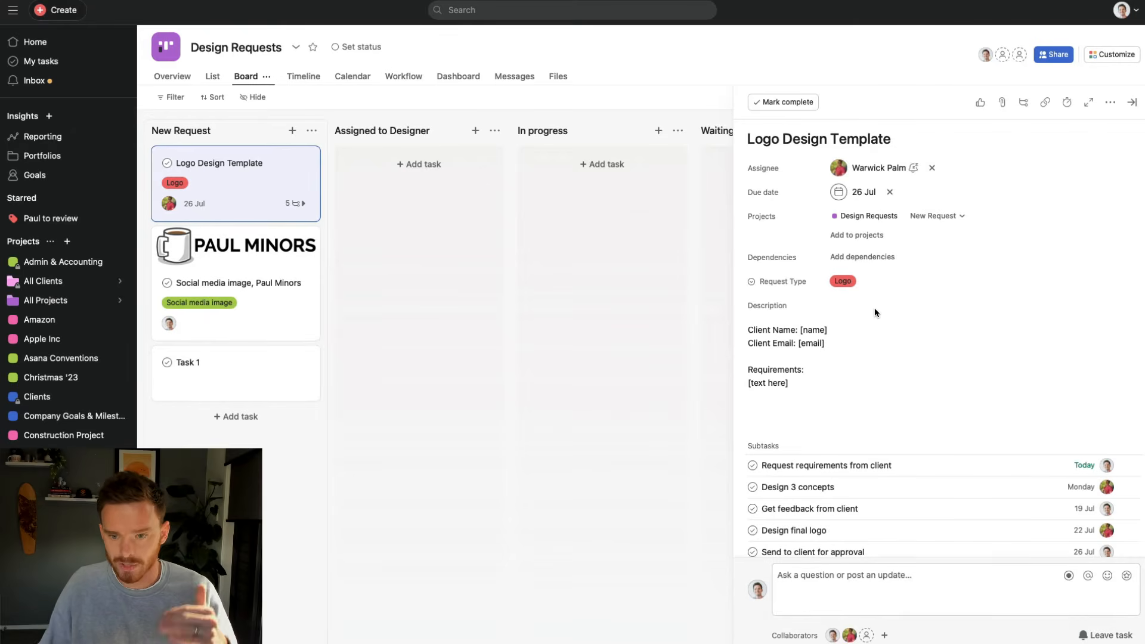
Rename the new task to 'Logo for Apple'
scroll(933, 294, "down", 2)
scroll(931, 293, "up", 2)
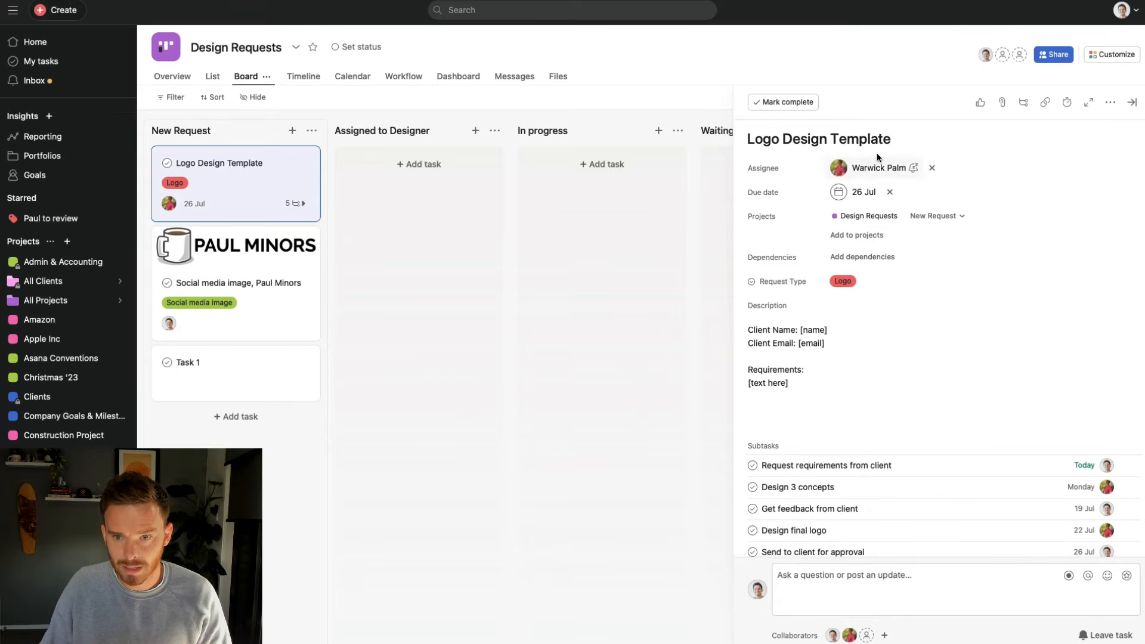
left_click_drag(898, 139, 567, 138)
type("Logo for Apple")
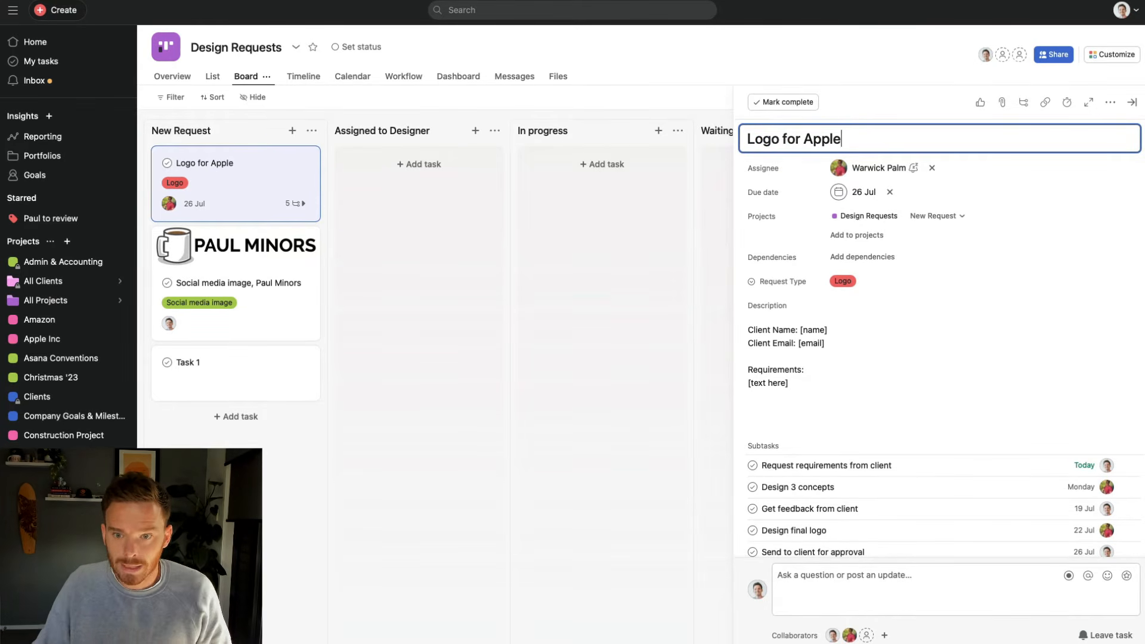
left_click(929, 203)
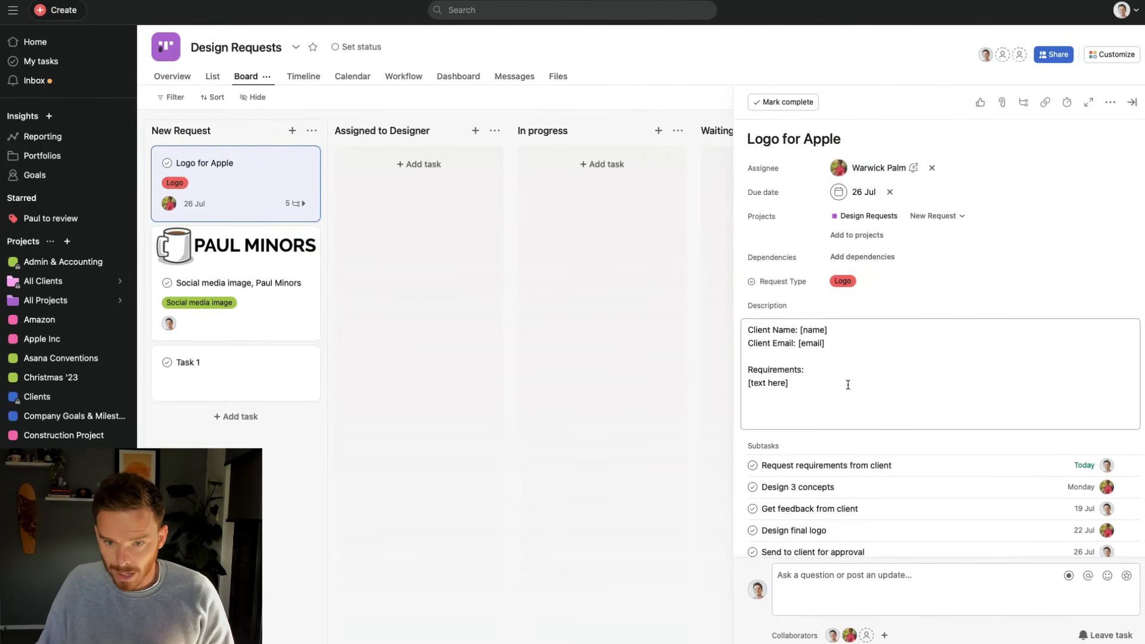
Select the [name] placeholder on the Client Name line and scroll through the subtasks and activity
left_click_drag(849, 383, 679, 292)
left_click(850, 364)
left_click_drag(828, 331, 801, 332)
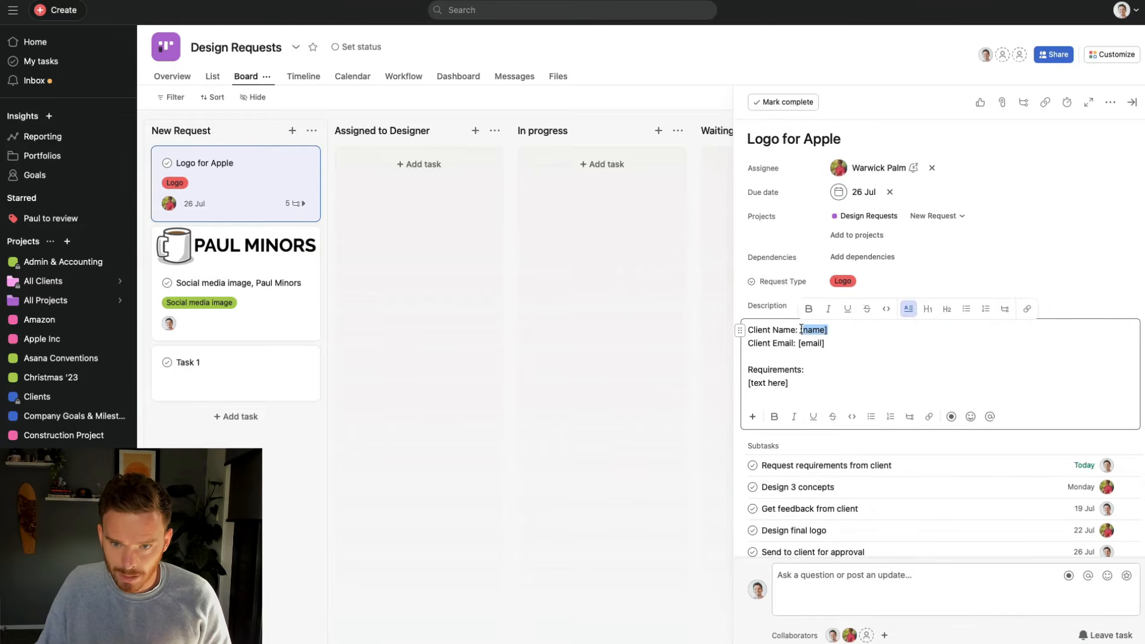
scroll(844, 351, "down", 4)
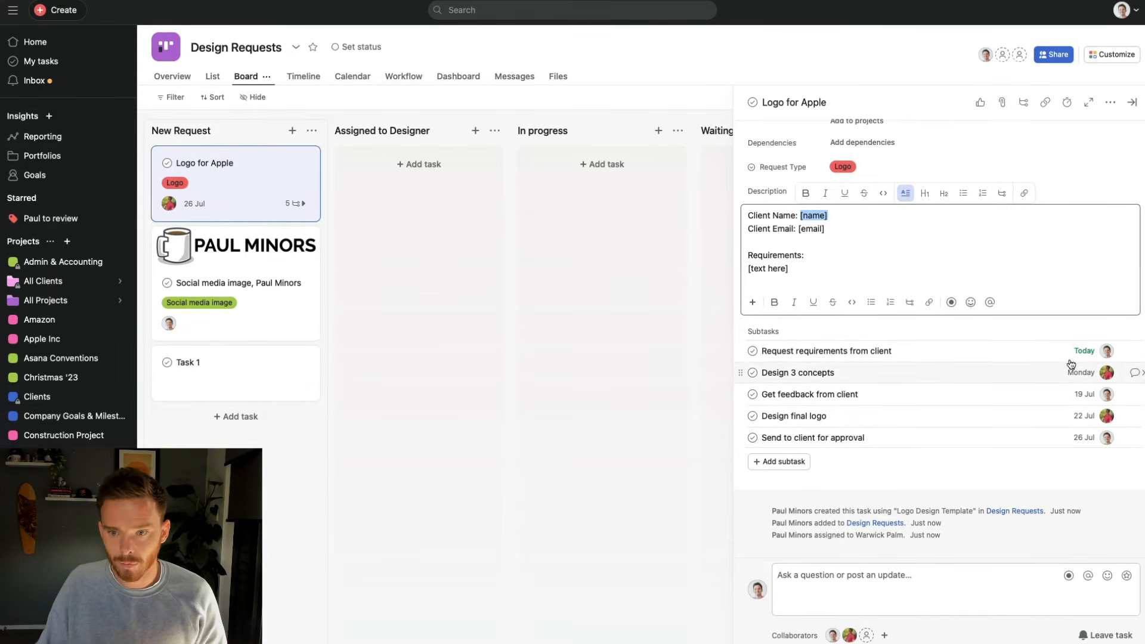
scroll(1014, 363, "up", 3)
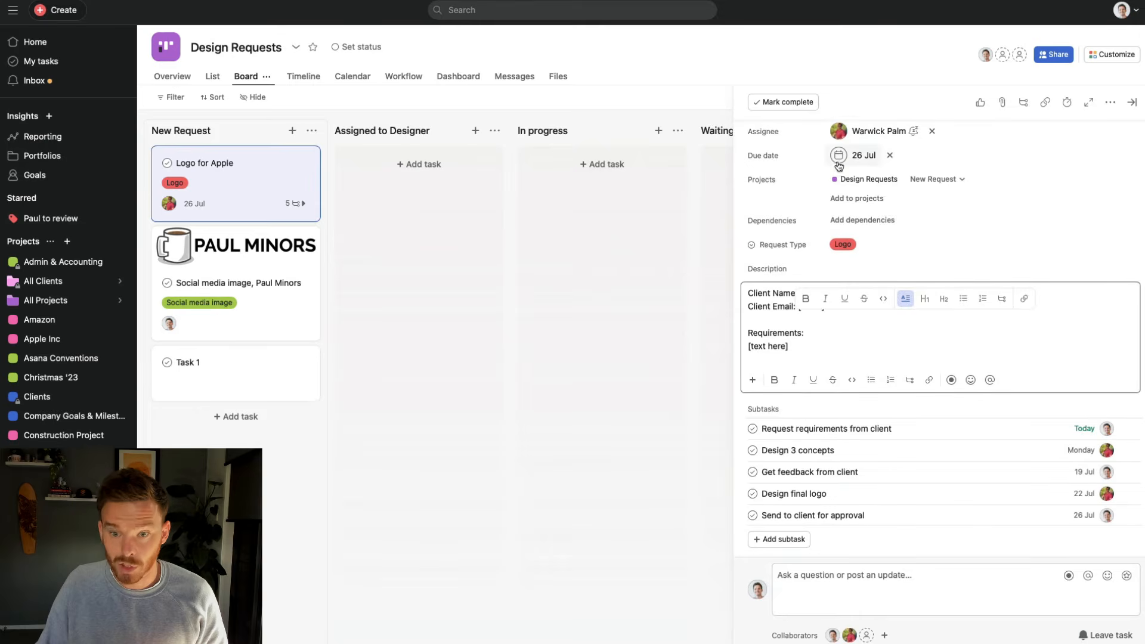
scroll(1085, 453, "down", 3)
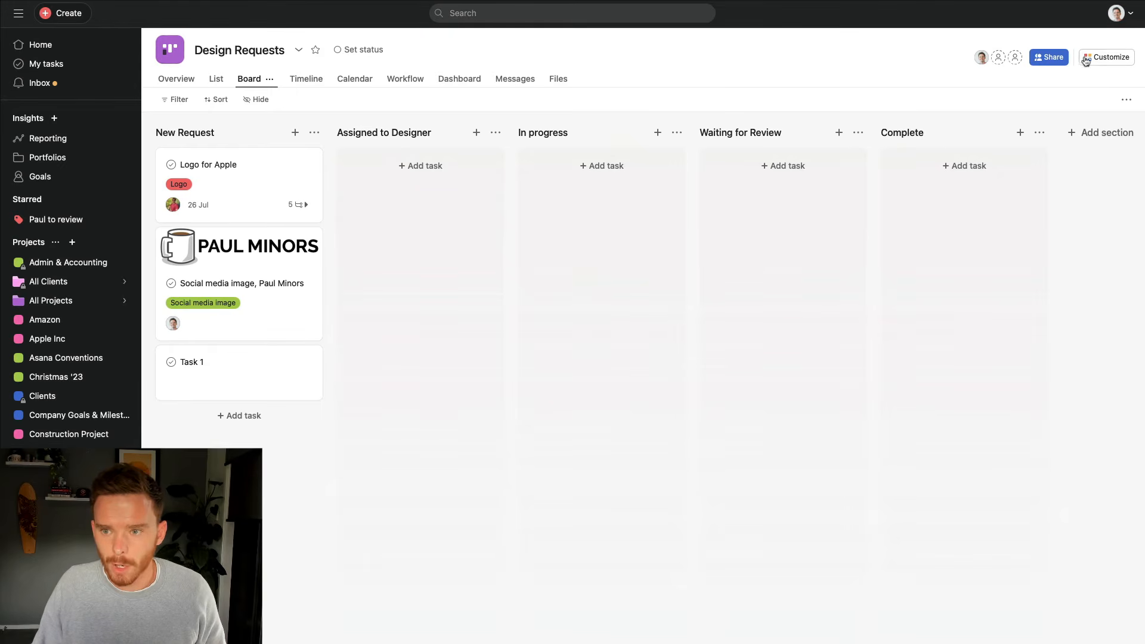
From Customize, add a rule to the project and choose to create a custom rule
left_click(1093, 60)
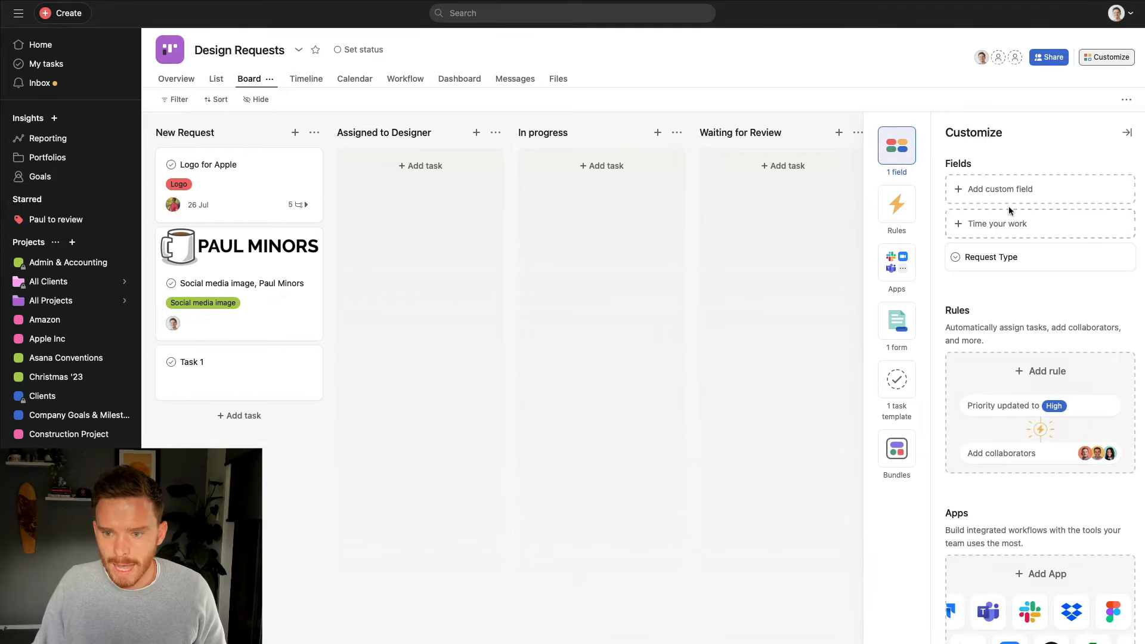
scroll(1010, 227, "down", 5)
left_click(1019, 291)
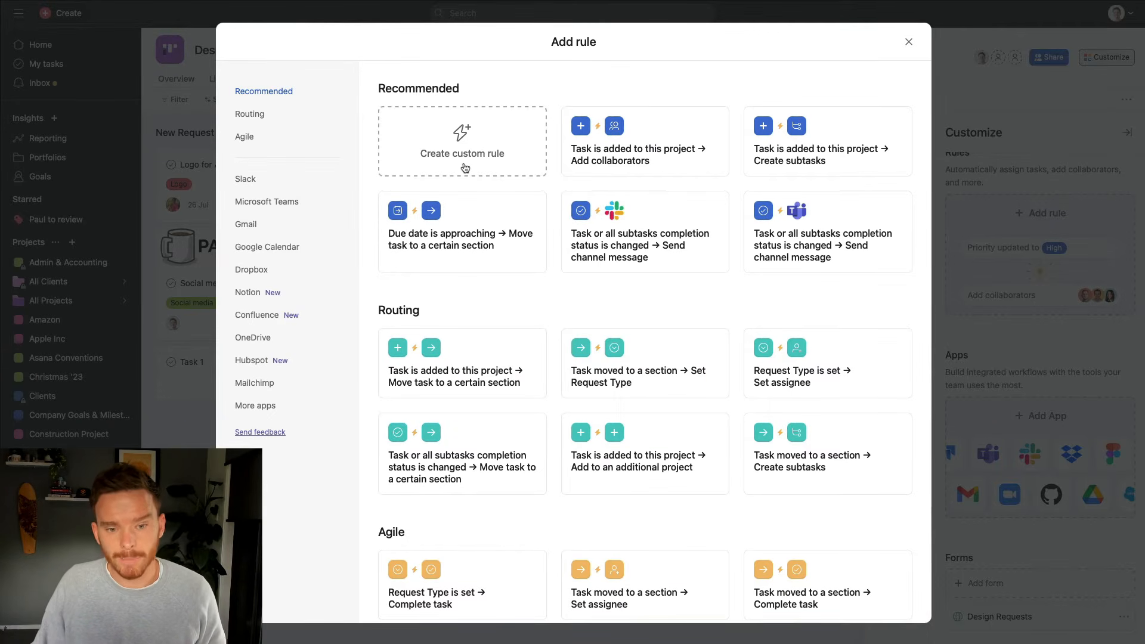
scroll(609, 358, "down", 5)
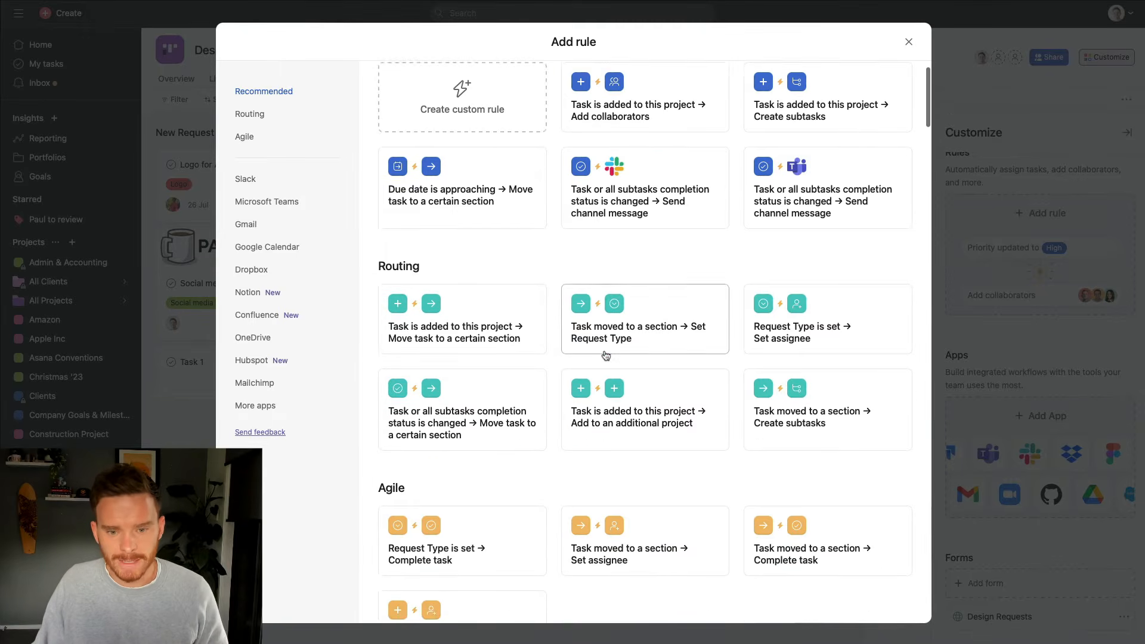
scroll(608, 352, "down", 3)
scroll(604, 298, "up", 8)
scroll(602, 289, "up", 1)
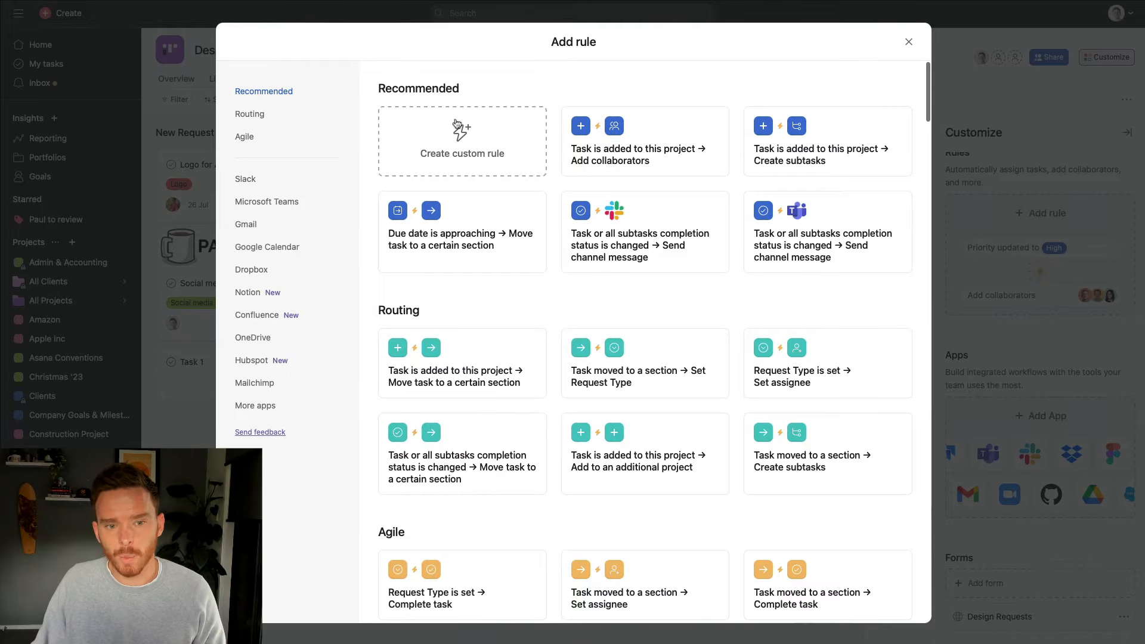
left_click(473, 147)
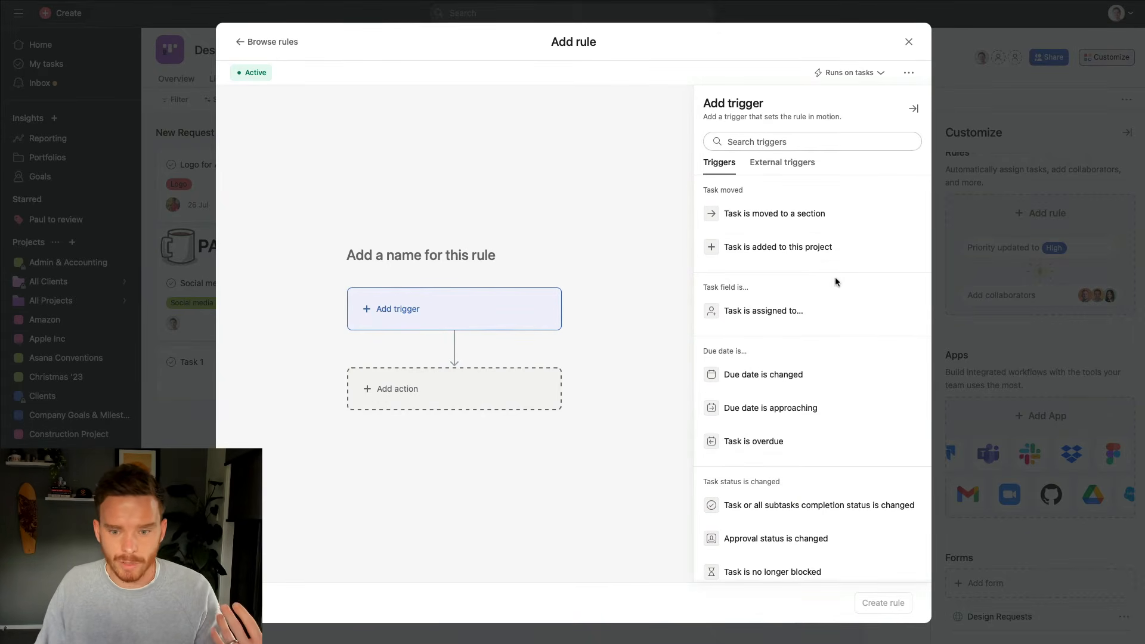
Trigger the rule when a task is added via the Design Requests form submissions
scroll(797, 284, "down", 3)
scroll(794, 285, "up", 3)
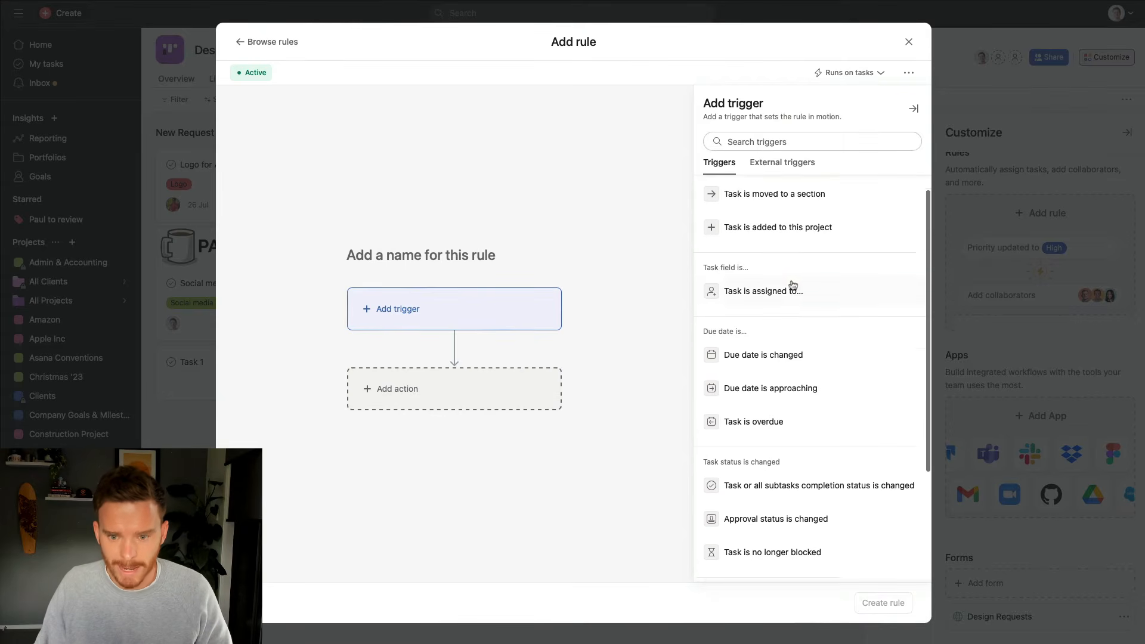
scroll(793, 285, "up", 1)
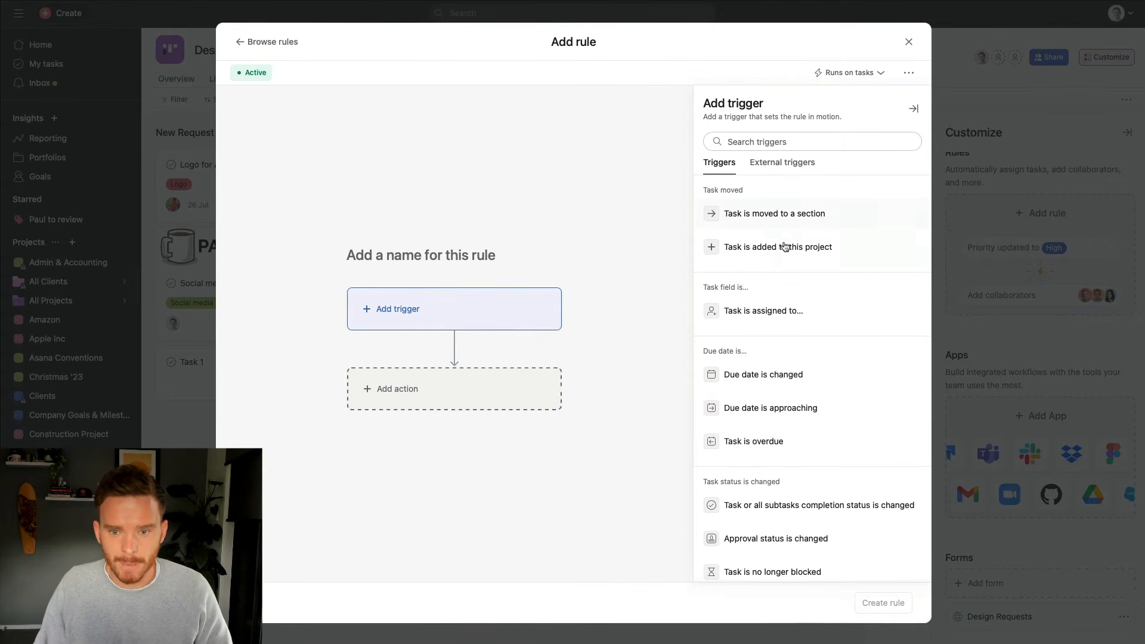
left_click(847, 256)
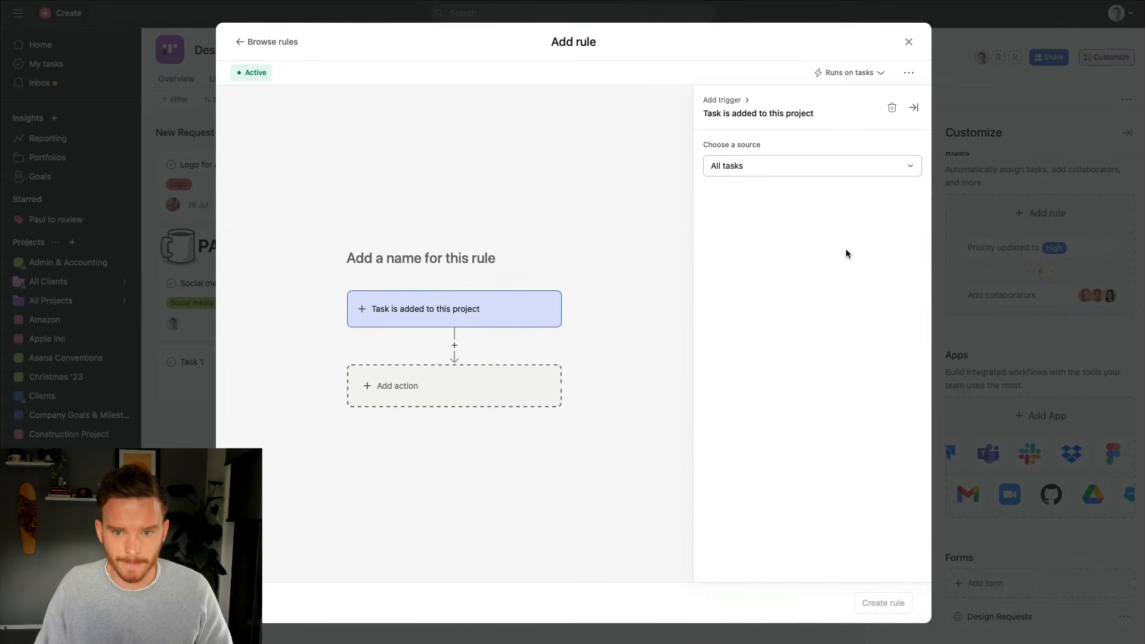
left_click(791, 172)
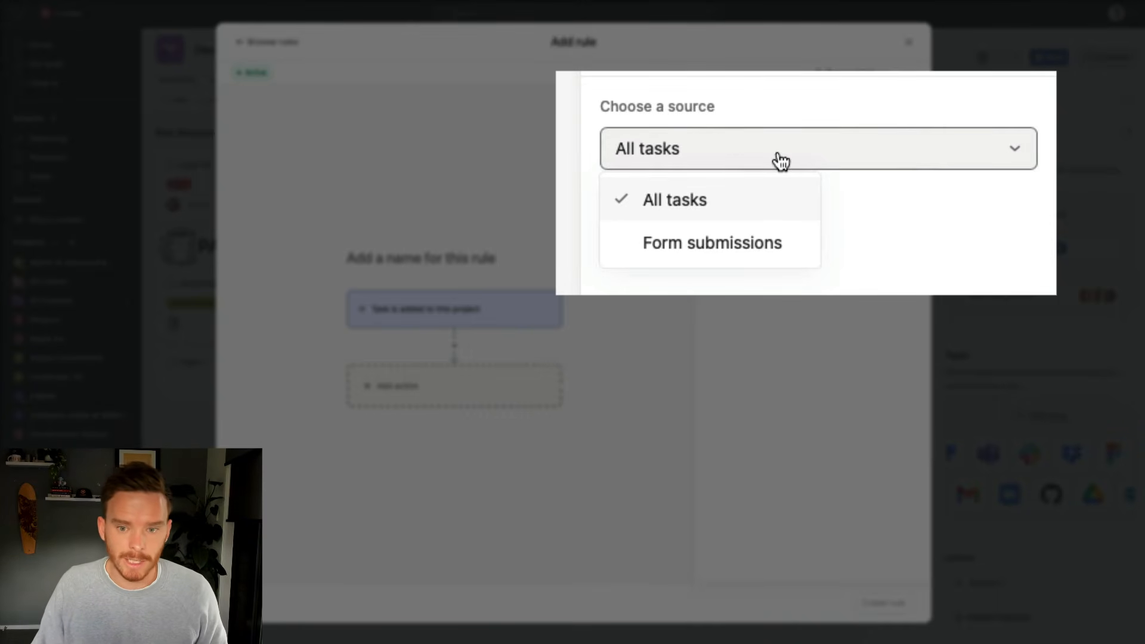
left_click(749, 246)
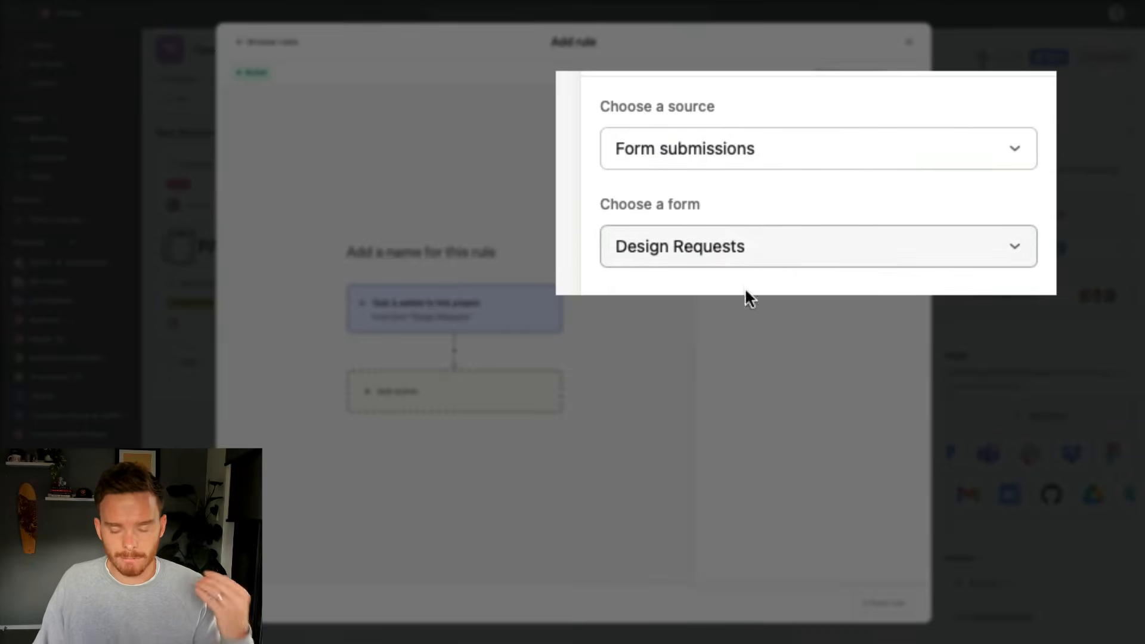
left_click(759, 249)
left_click(757, 299)
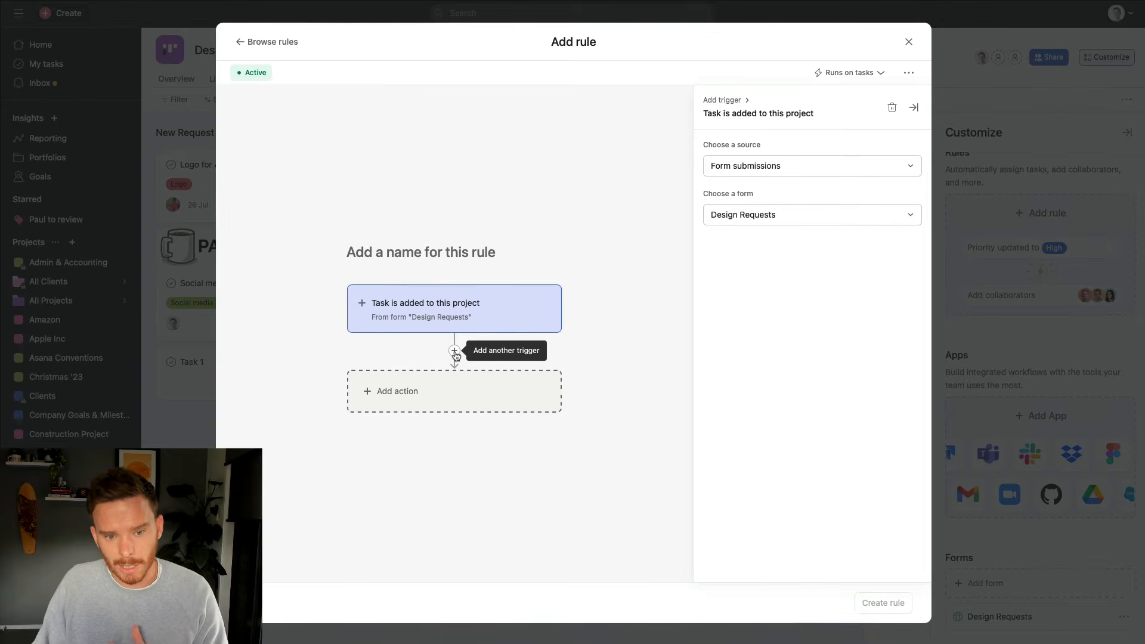
Add a second trigger requiring the Request Type field to be set to Logo
left_click(455, 352)
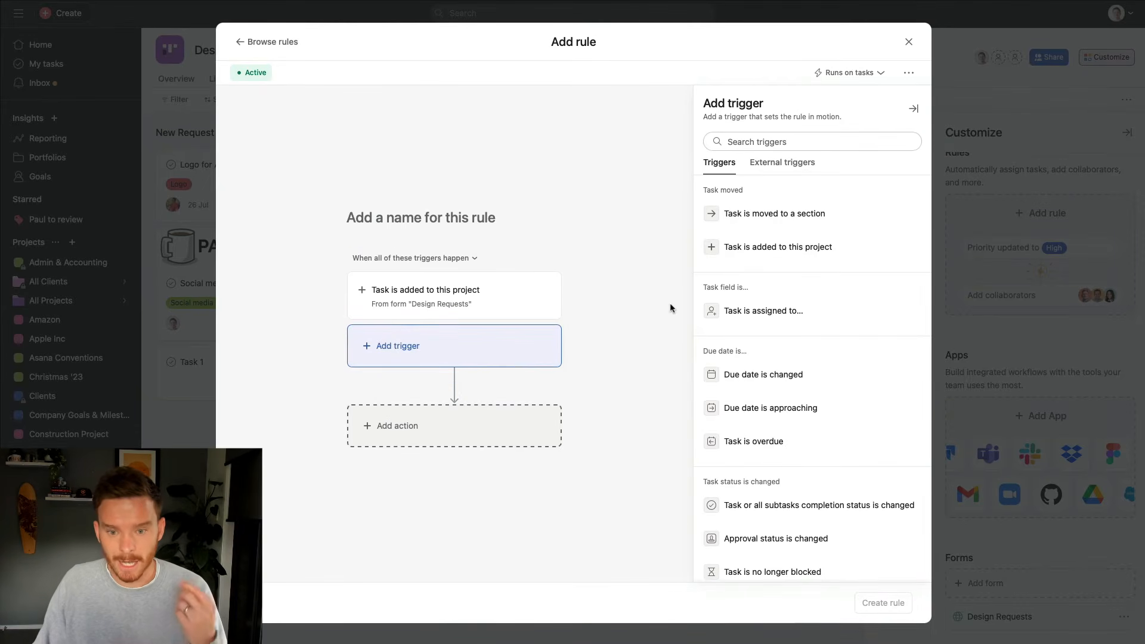
scroll(785, 328, "down", 3)
scroll(799, 358, "down", 1)
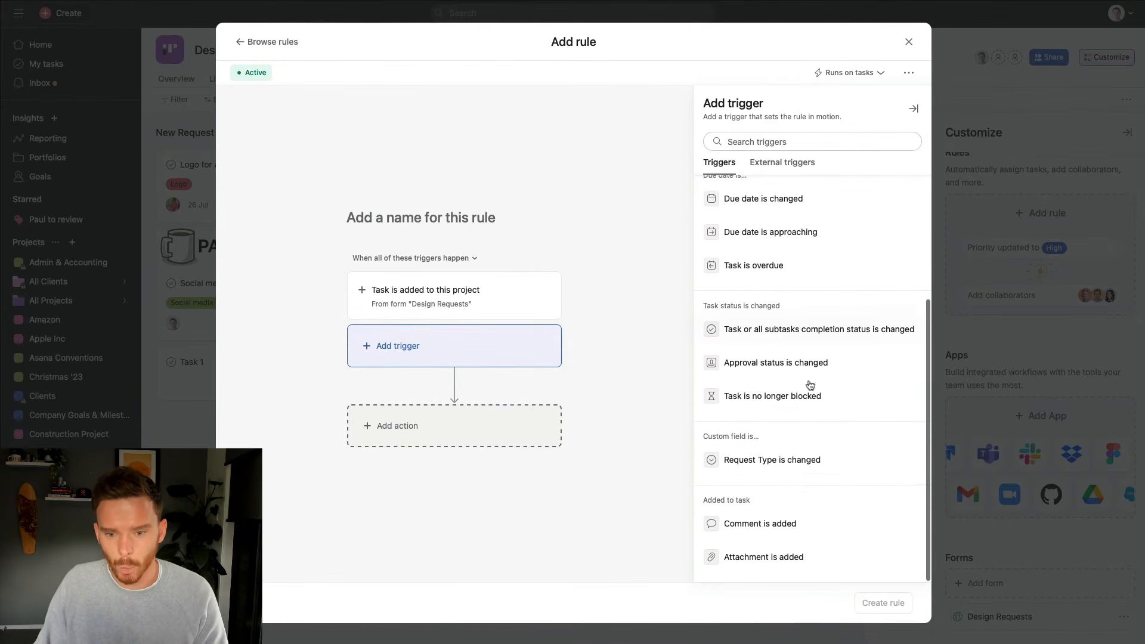
left_click(774, 464)
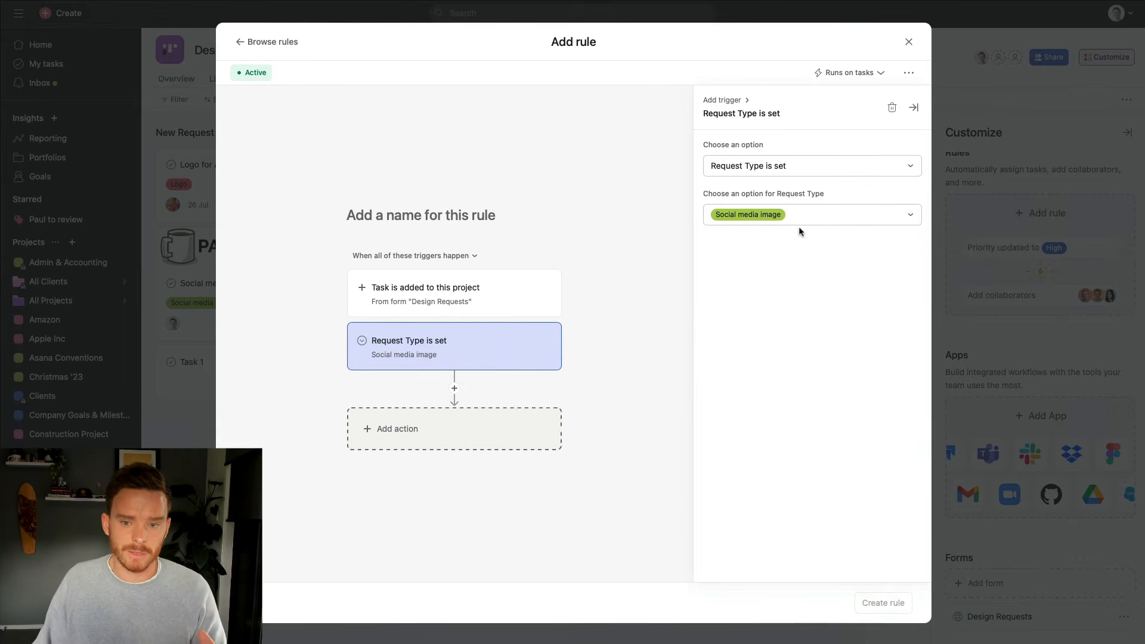
left_click(826, 223)
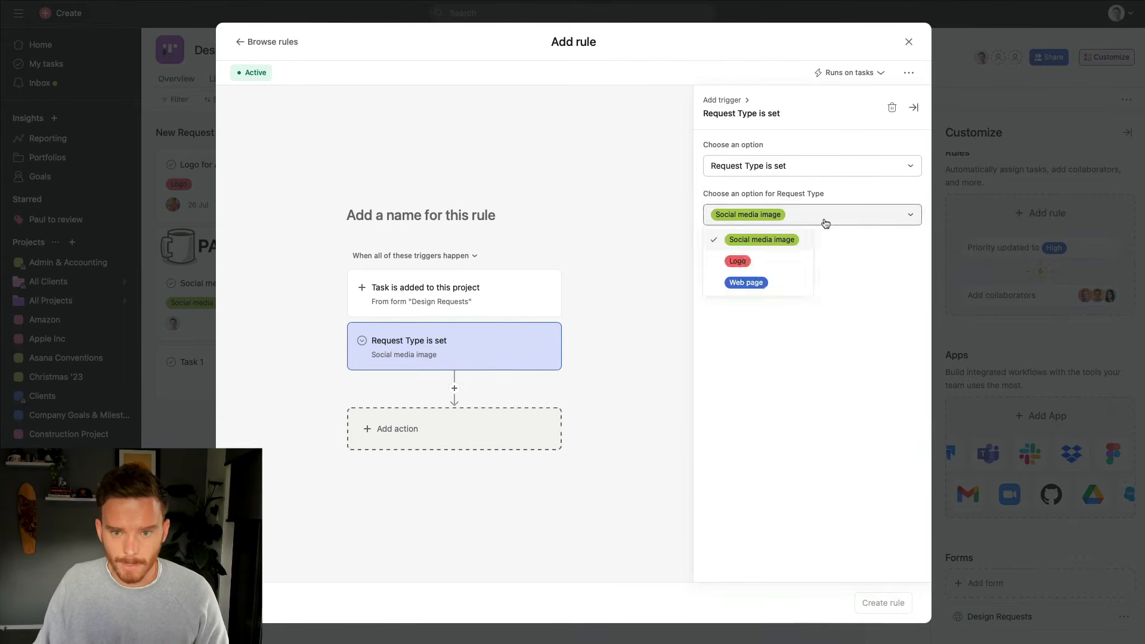
left_click(769, 267)
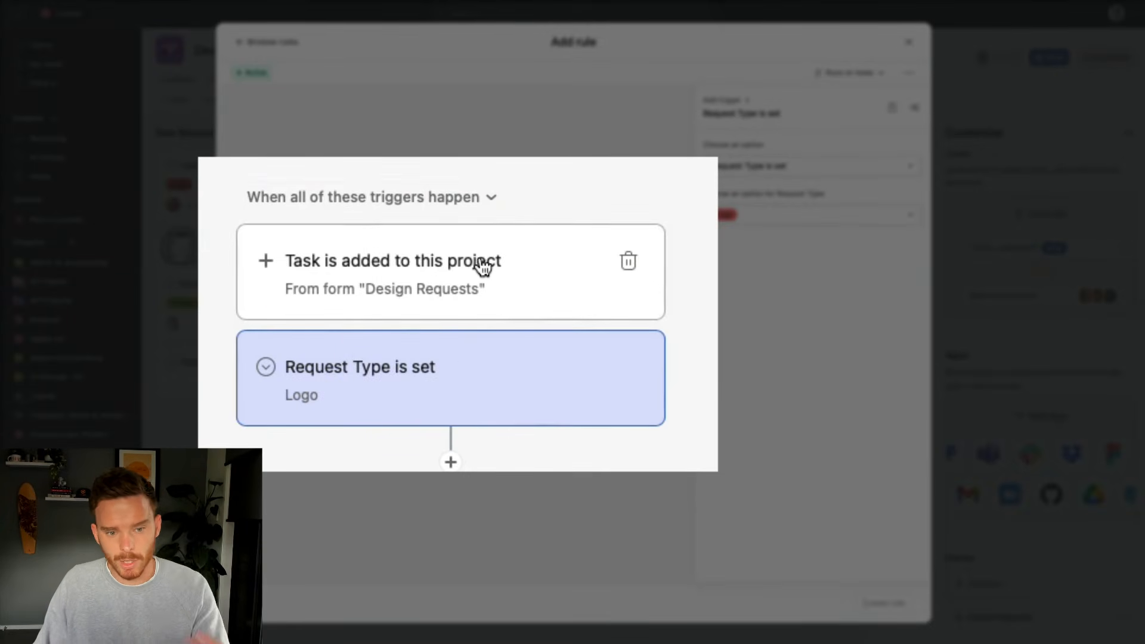
left_click(501, 296)
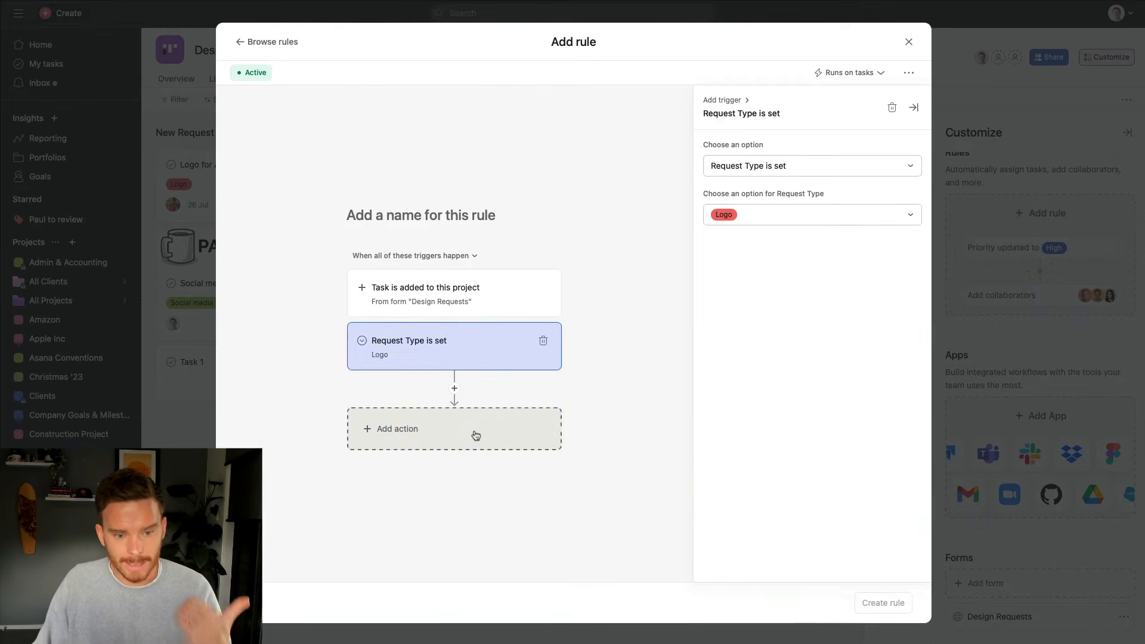
left_click(475, 435)
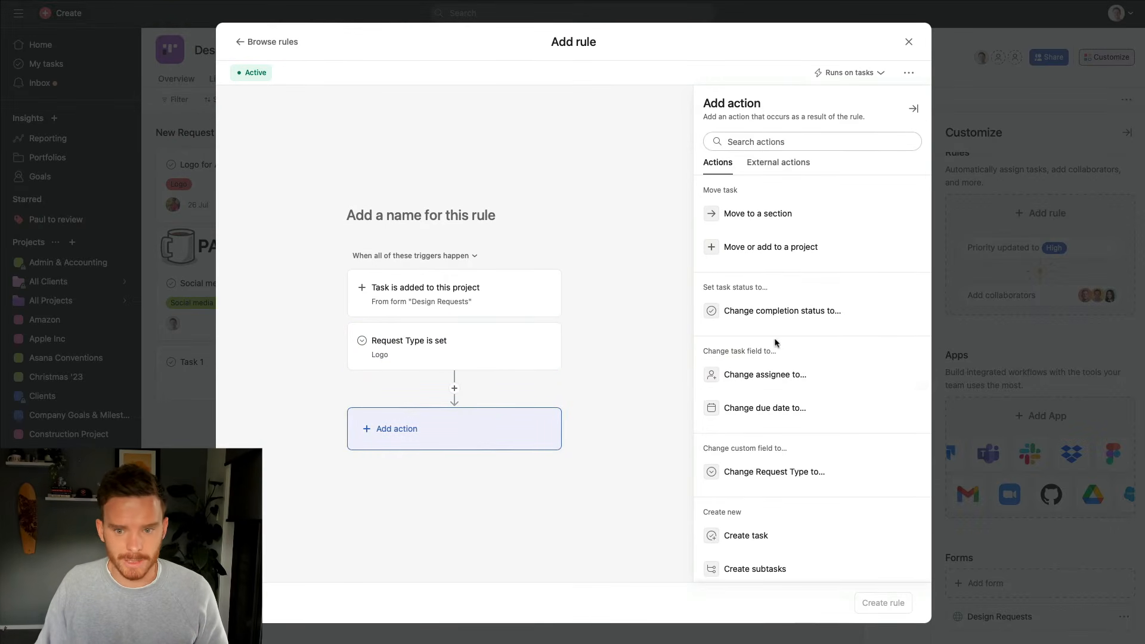
Add a create-subtasks action and explore the date variables for the first subtask's due date
scroll(775, 343, "down", 3)
scroll(776, 343, "up", 2)
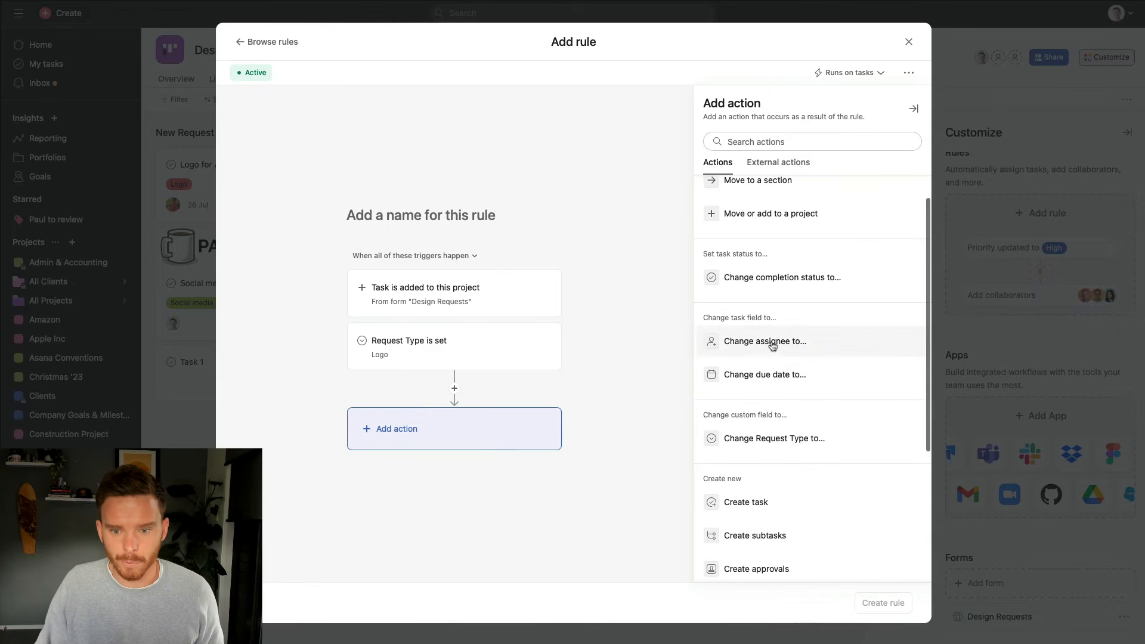
scroll(772, 346, "up", 1)
scroll(773, 347, "down", 3)
scroll(774, 351, "down", 5)
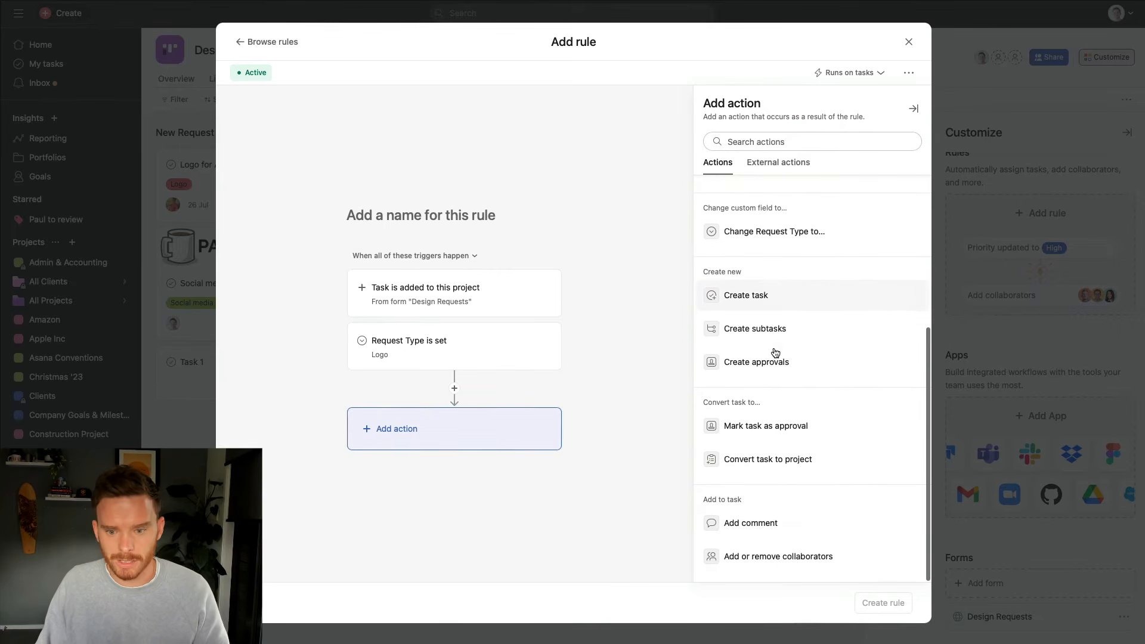
scroll(774, 362, "up", 2)
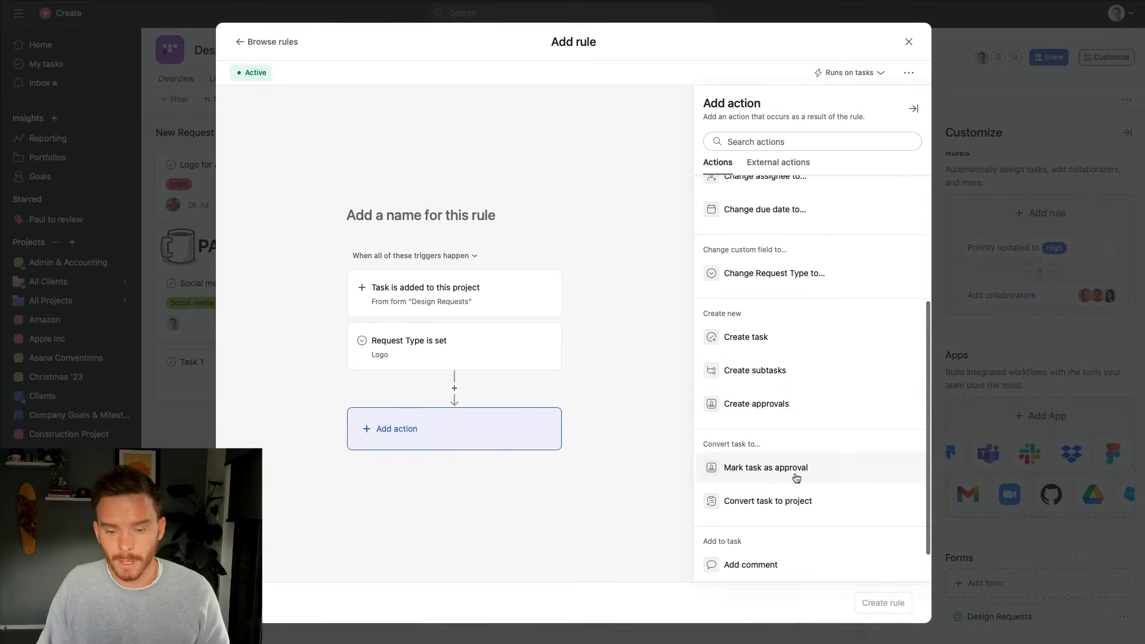
left_click(777, 371)
left_click(734, 166)
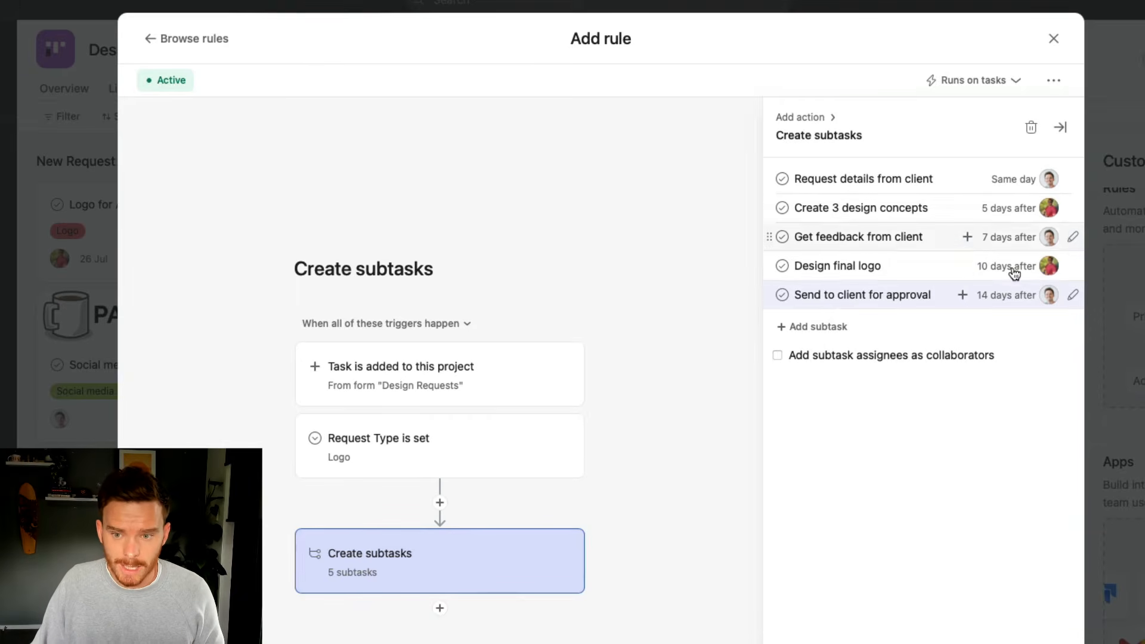
left_click(1013, 180)
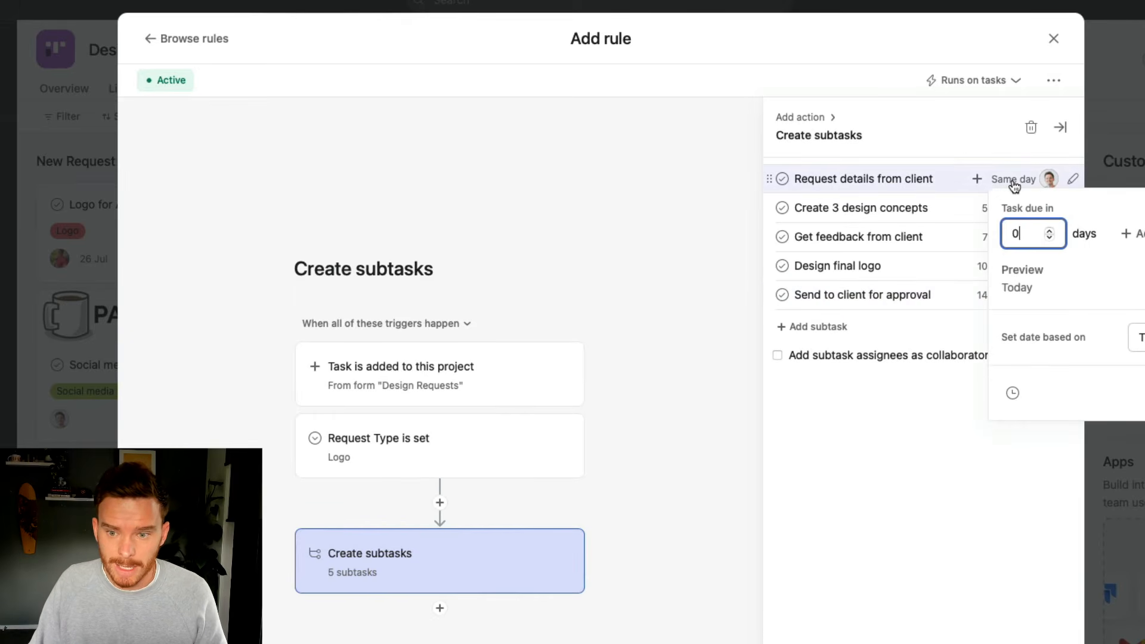
left_click(978, 181)
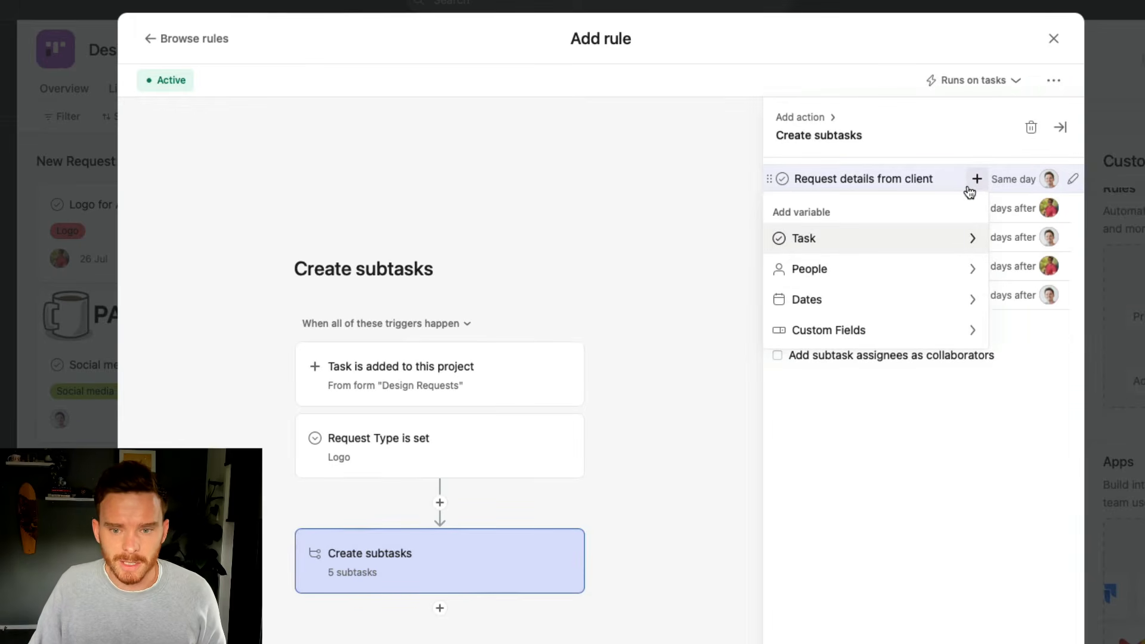
left_click(942, 302)
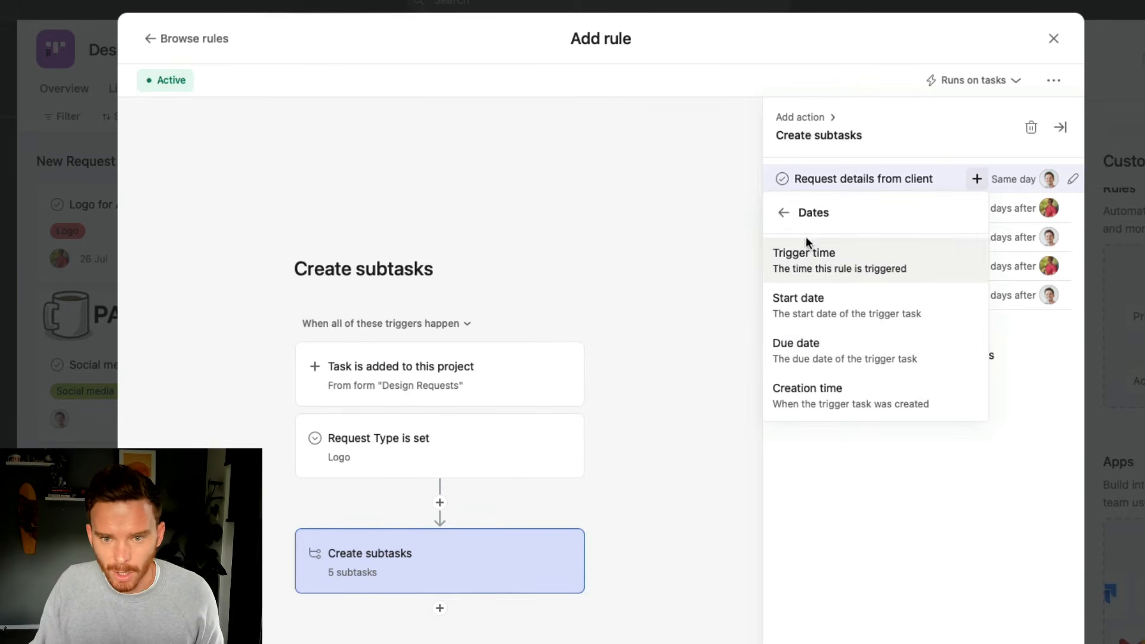
left_click(783, 213)
left_click(933, 468)
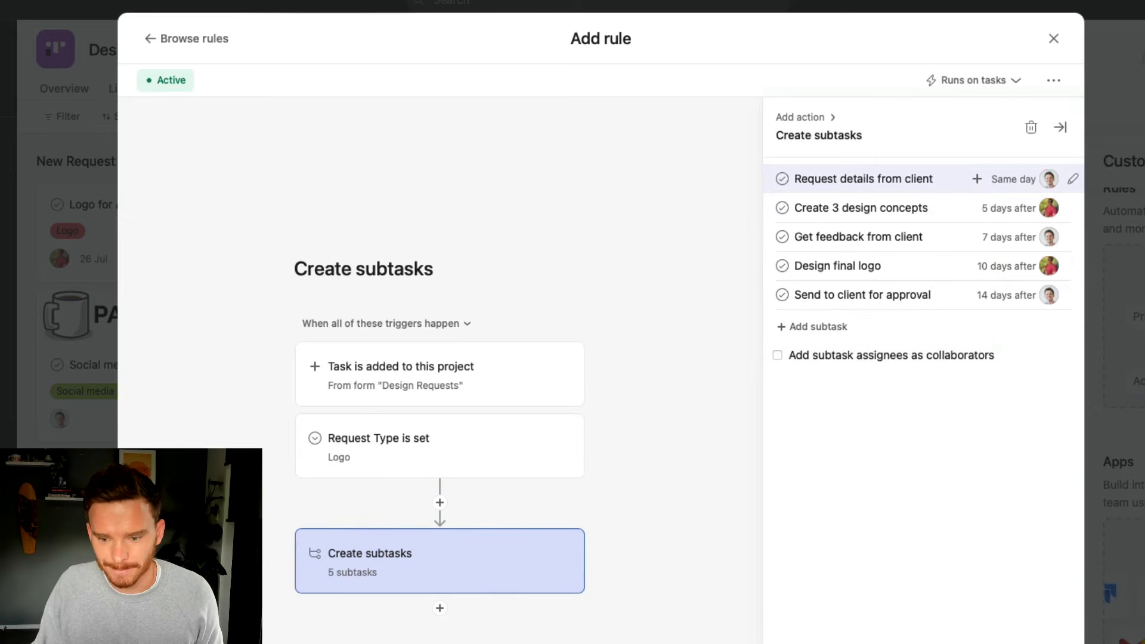
Finish the rule and open a preview of the Design Requests form
left_click(884, 606)
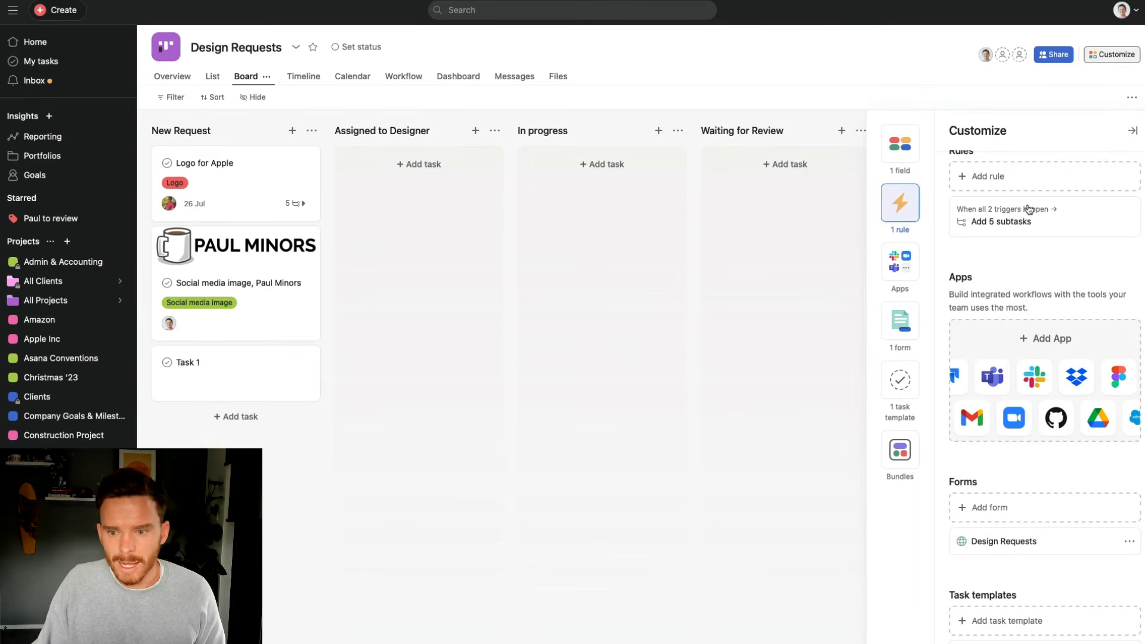
scroll(1057, 358, "down", 3)
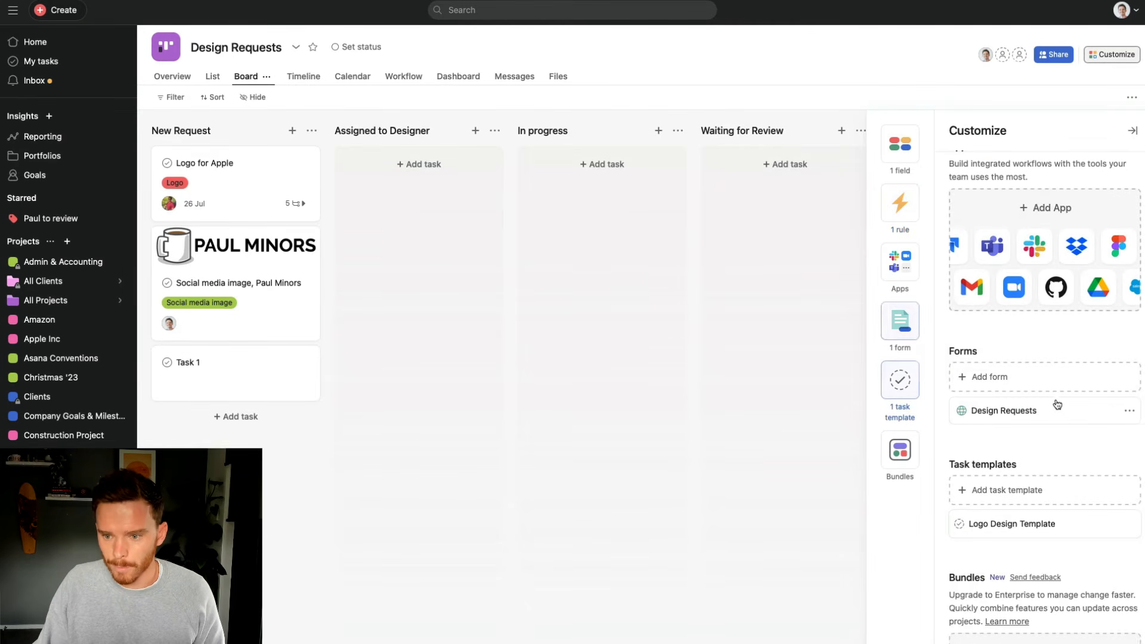
left_click(1129, 410)
left_click(1058, 455)
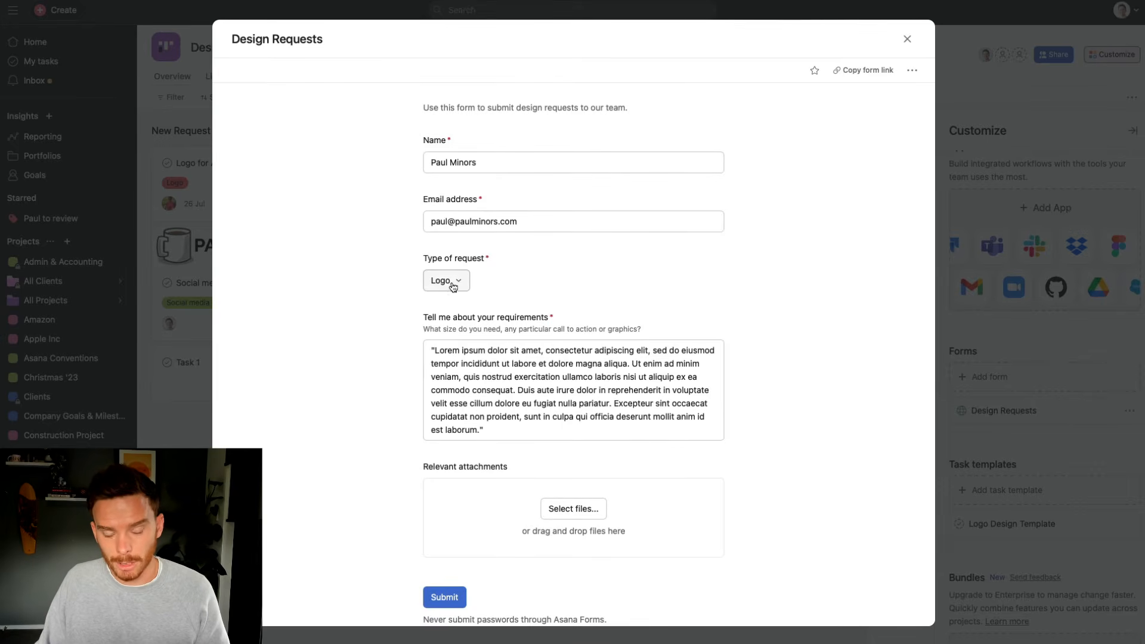
Submit the Logo request form, then open the new task and scroll to its five dated subtasks
left_click(451, 597)
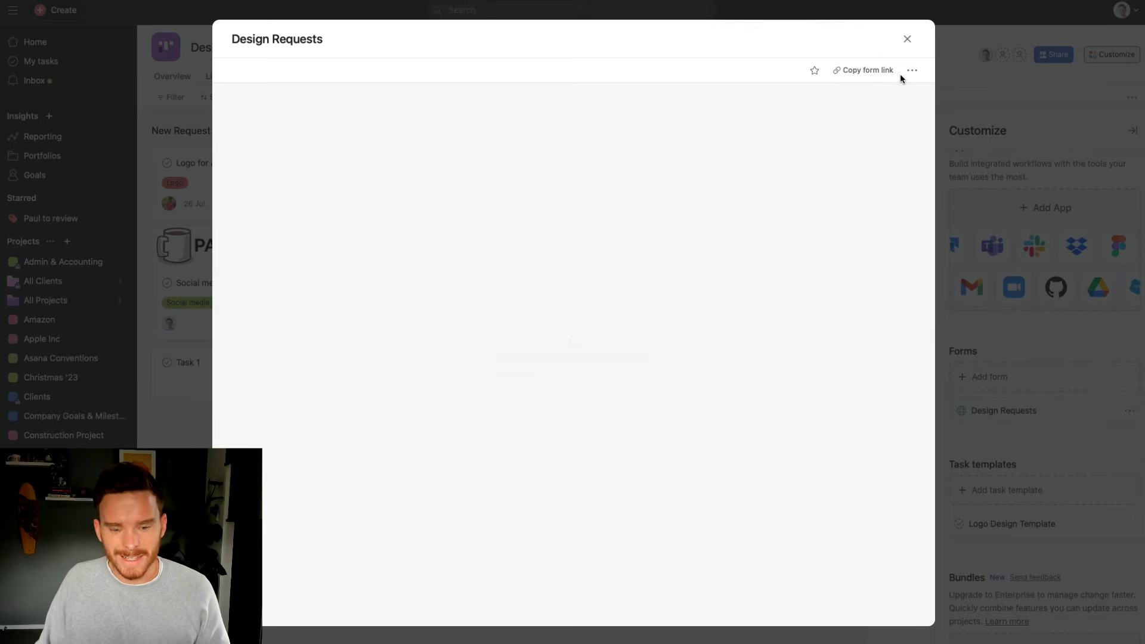
left_click(908, 39)
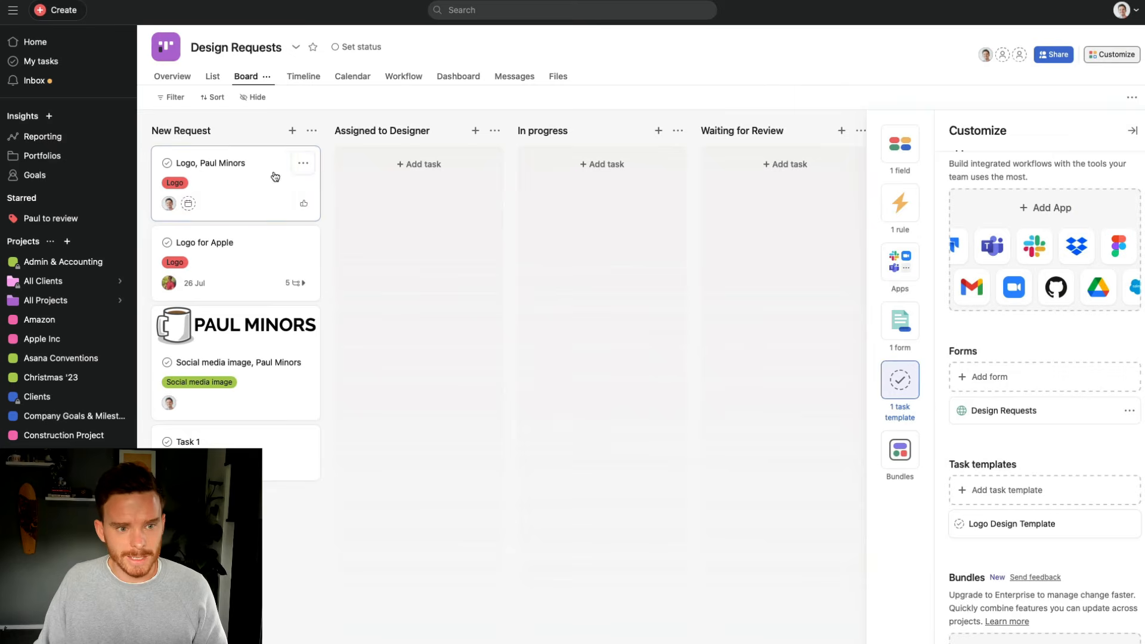
left_click(273, 173)
scroll(855, 371, "down", 6)
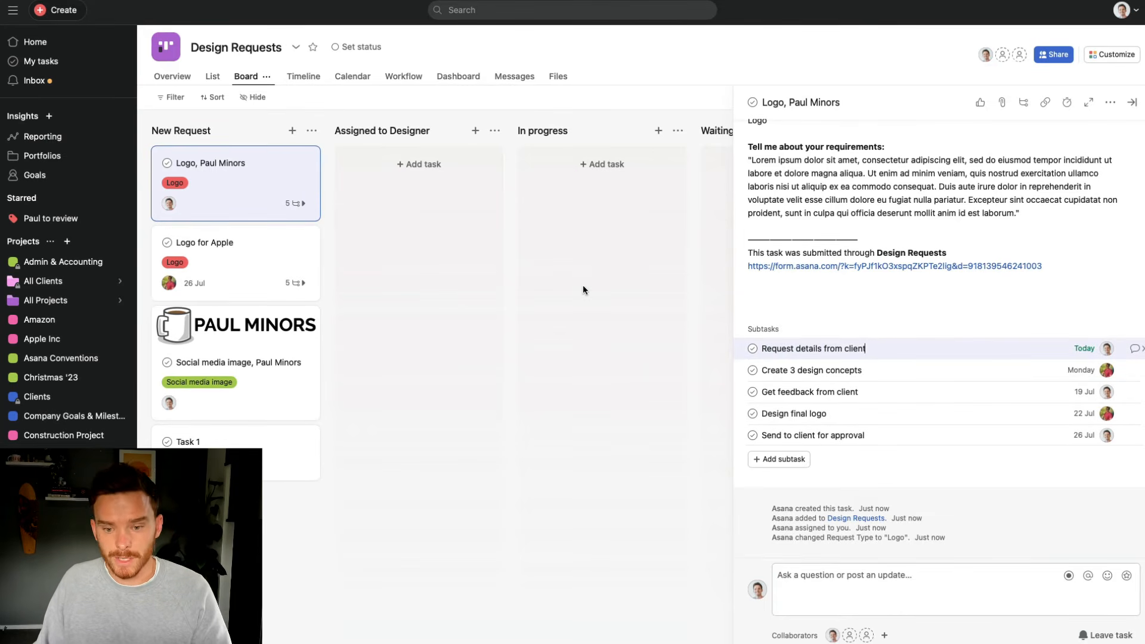
Check New Request's add-task options, close the task details, and open the project's Customize panel
left_click(292, 130)
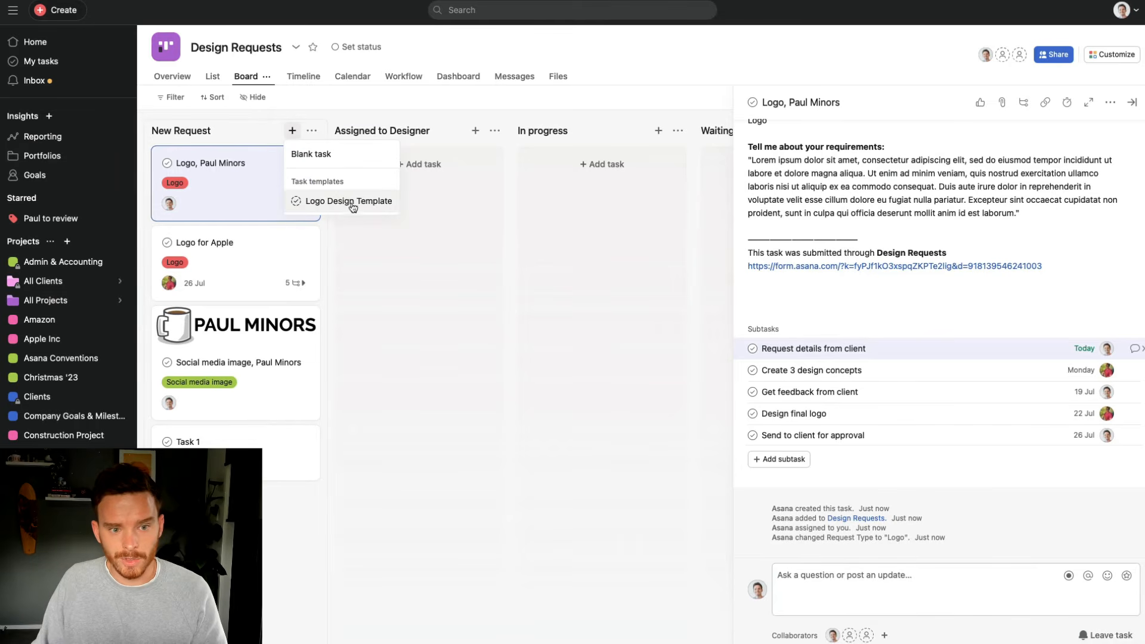
left_click(1131, 102)
left_click(1112, 54)
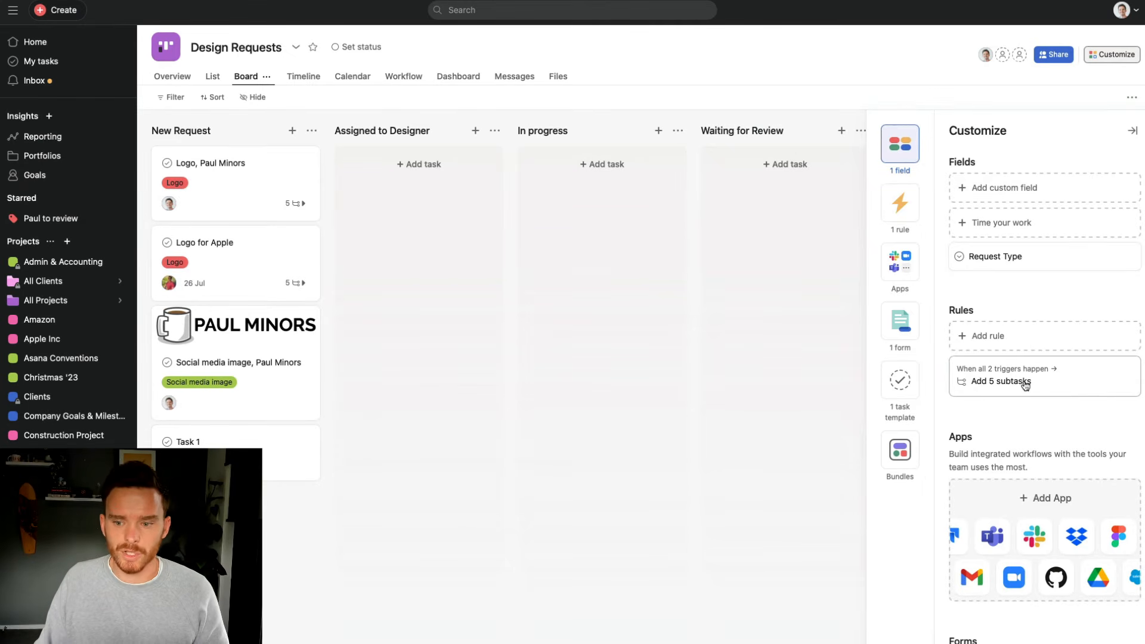
Inspect the Add 5 subtasks rule's Request Type trigger values, then cancel without saving changes
left_click(1075, 385)
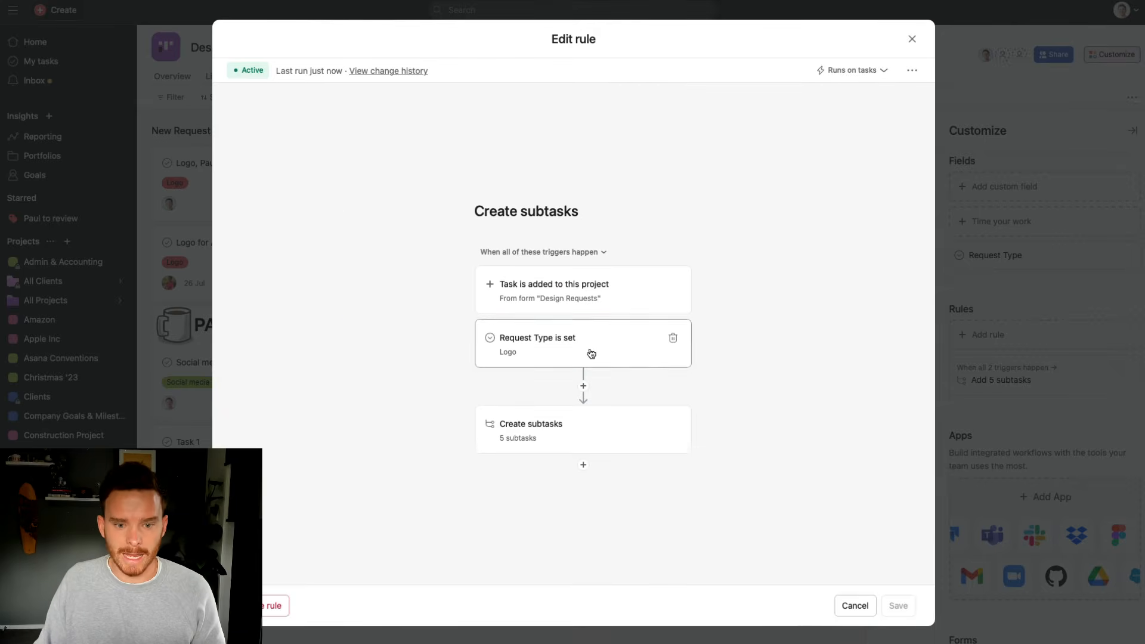
left_click(590, 352)
left_click(762, 217)
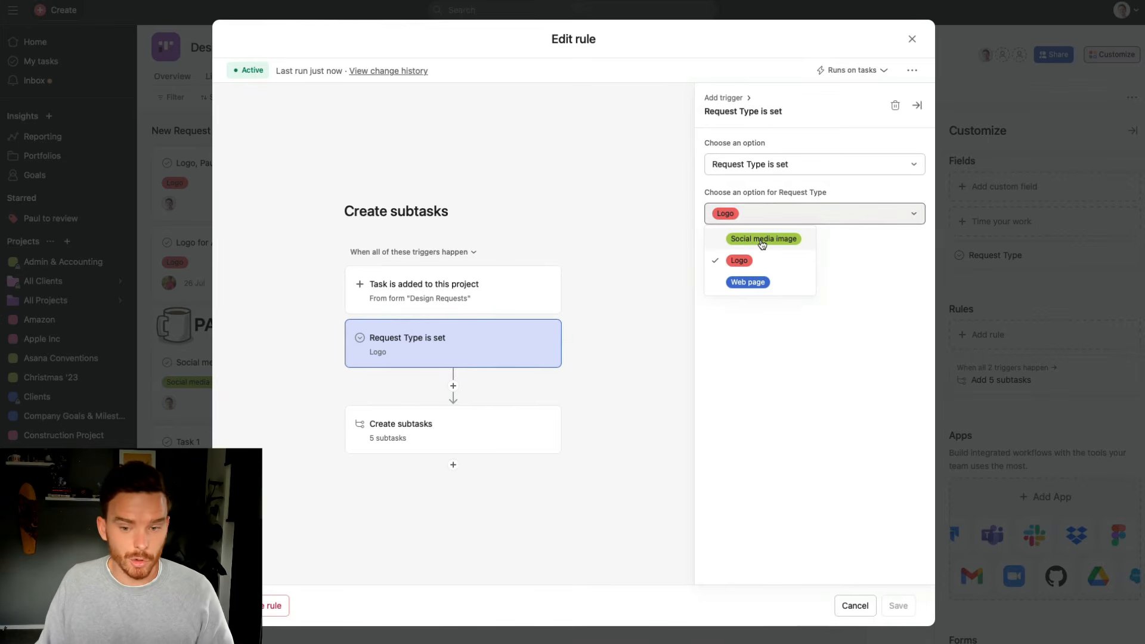
left_click(856, 605)
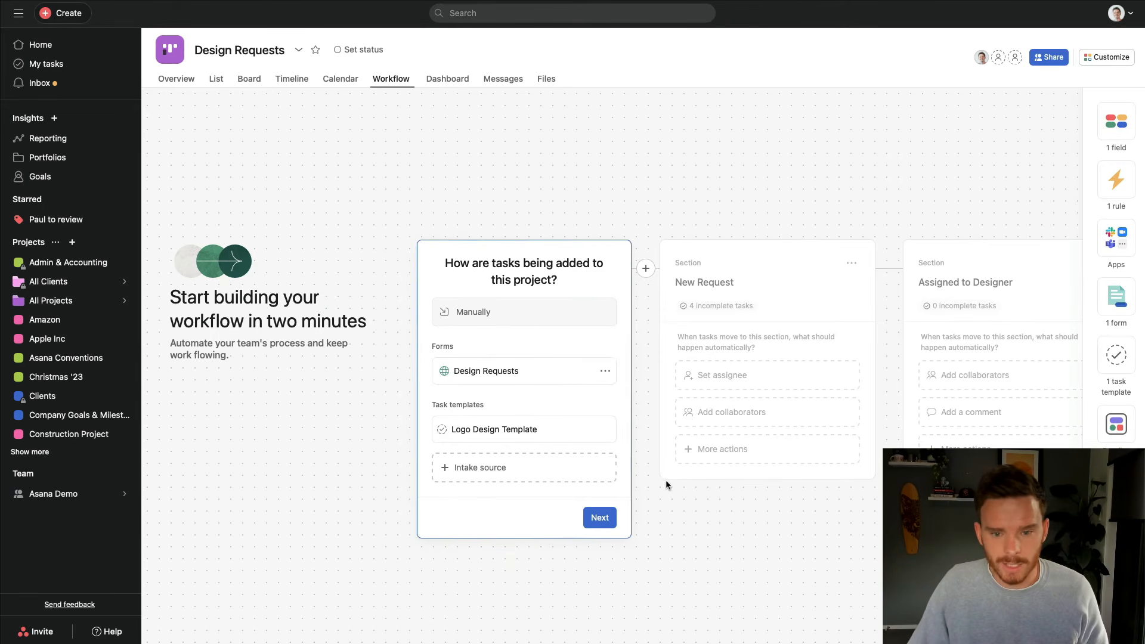
Scroll the workflow canvas and expand the New Request section's automation choices
scroll(715, 486, "right", 5)
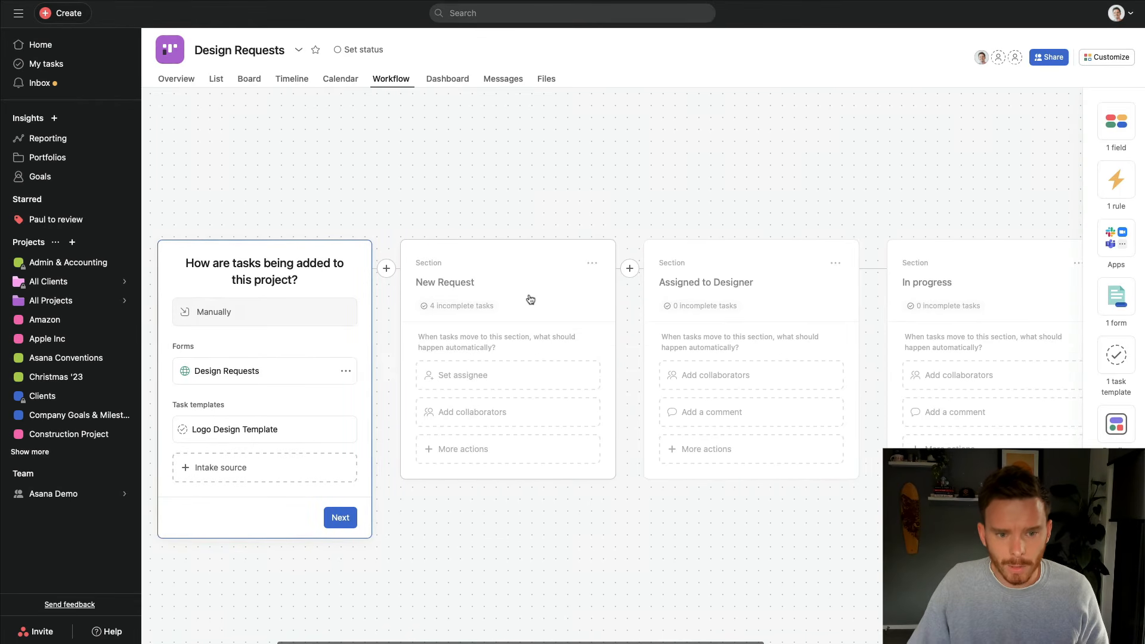
left_click(516, 279)
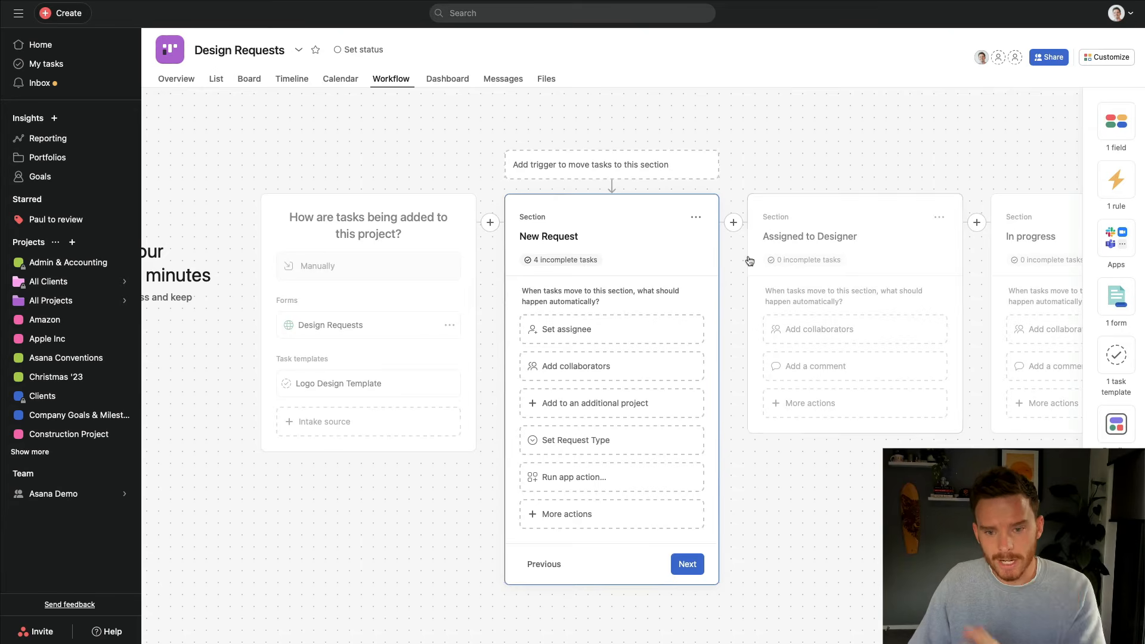
Start an add-collaborators rule for New Request, confirming its section trigger and the Add action
left_click(587, 372)
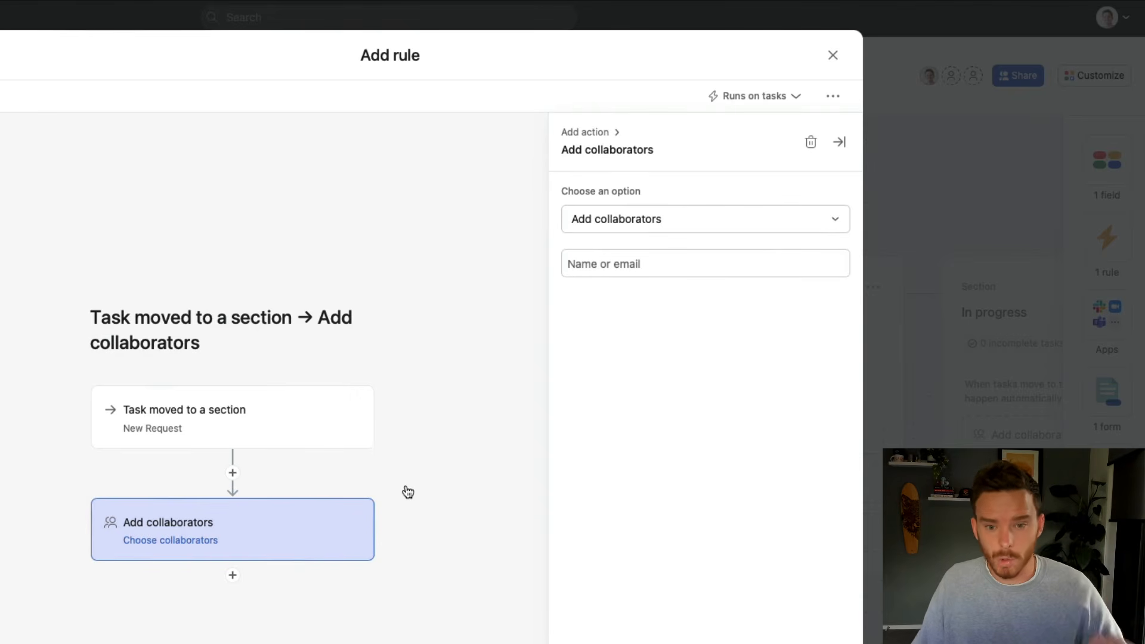
left_click(287, 431)
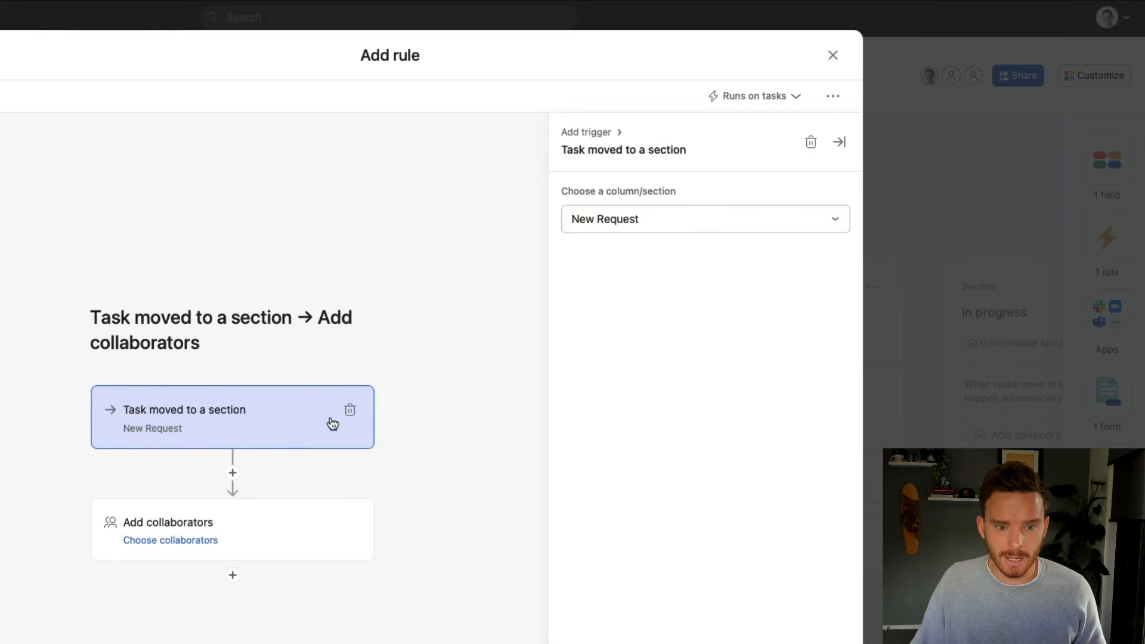
left_click(654, 226)
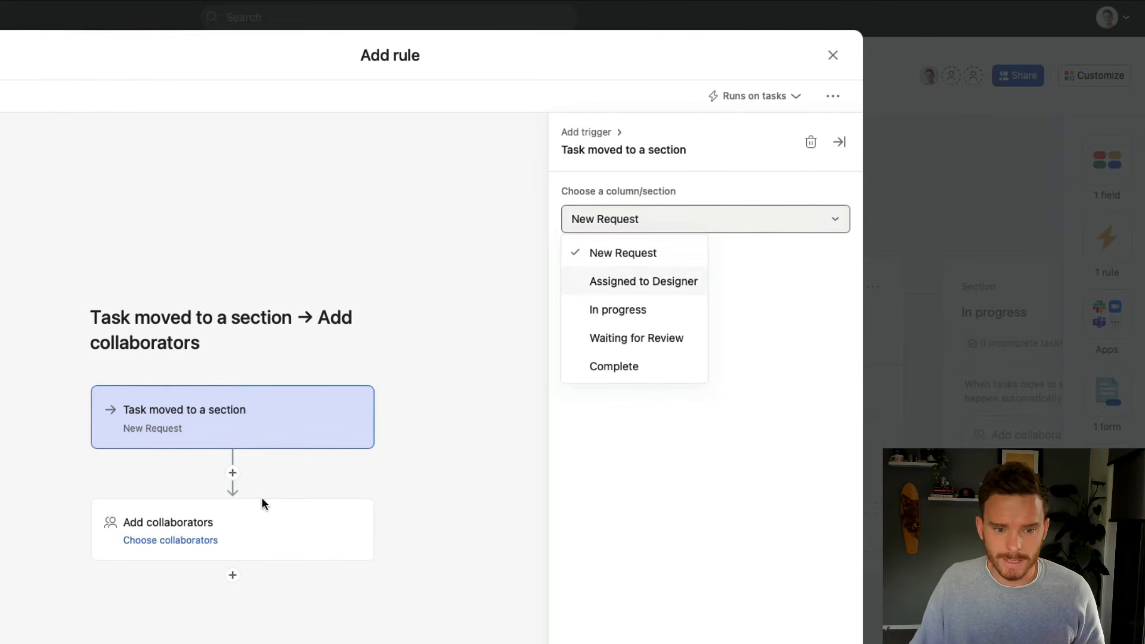
left_click(245, 526)
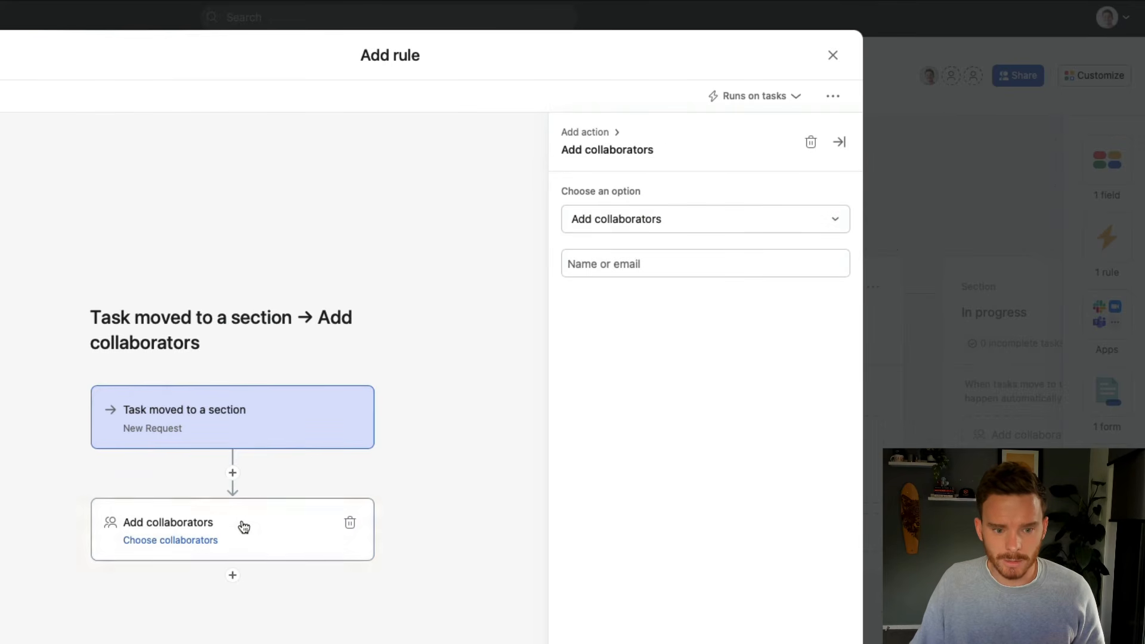
left_click(636, 222)
left_click(715, 239)
Choose the searched user as the collaborator and create the New Request rule
left_click(654, 266)
type("paul")
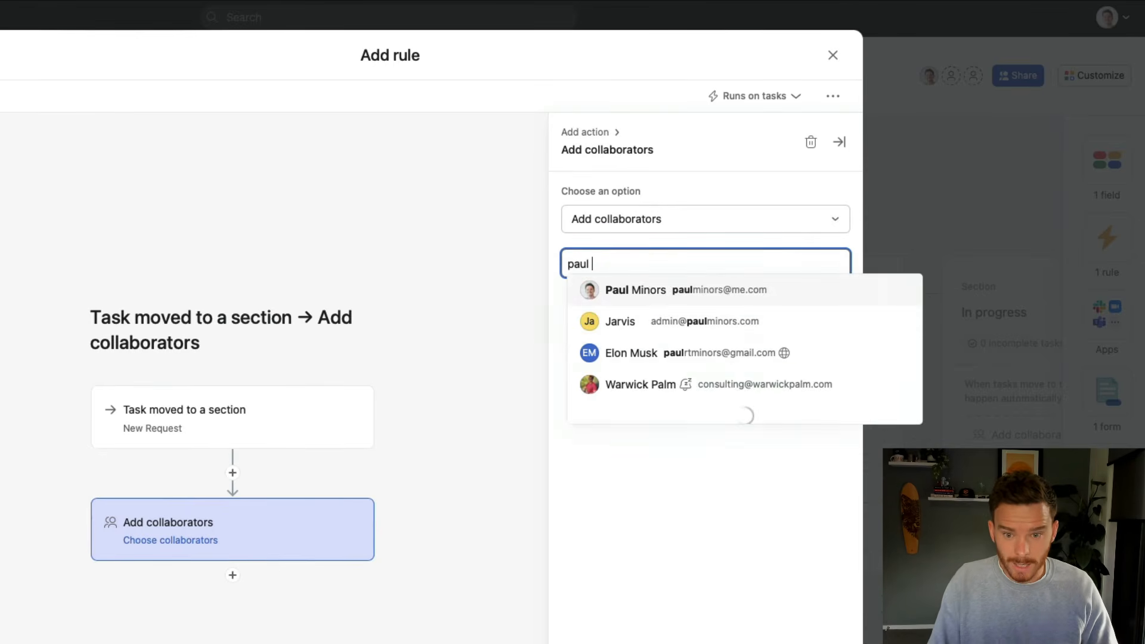
left_click(631, 299)
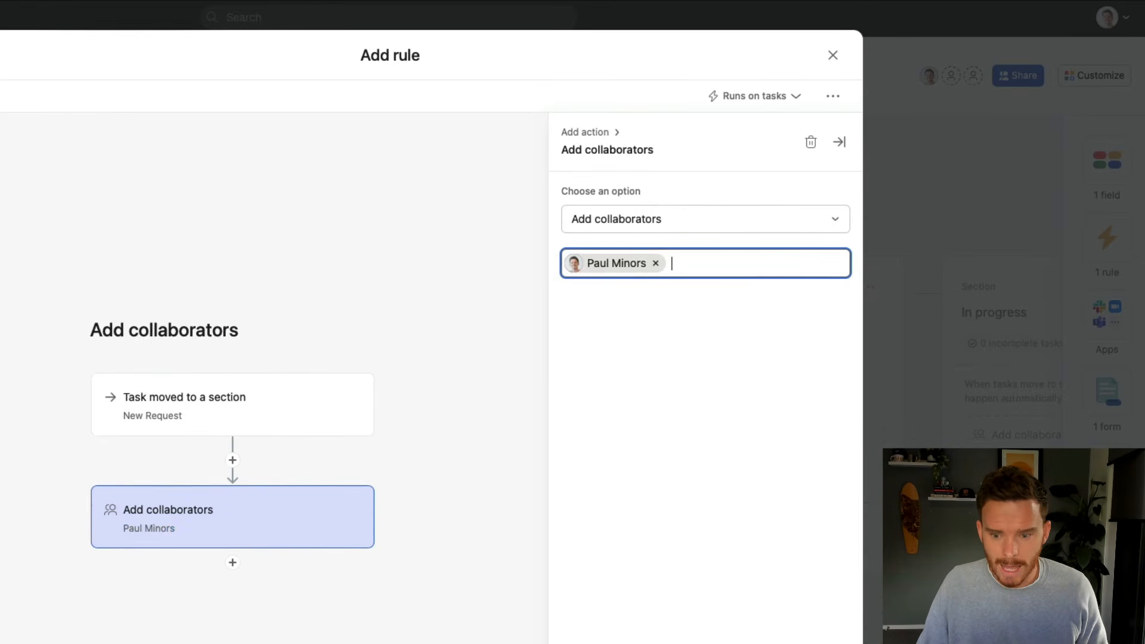
left_click(888, 601)
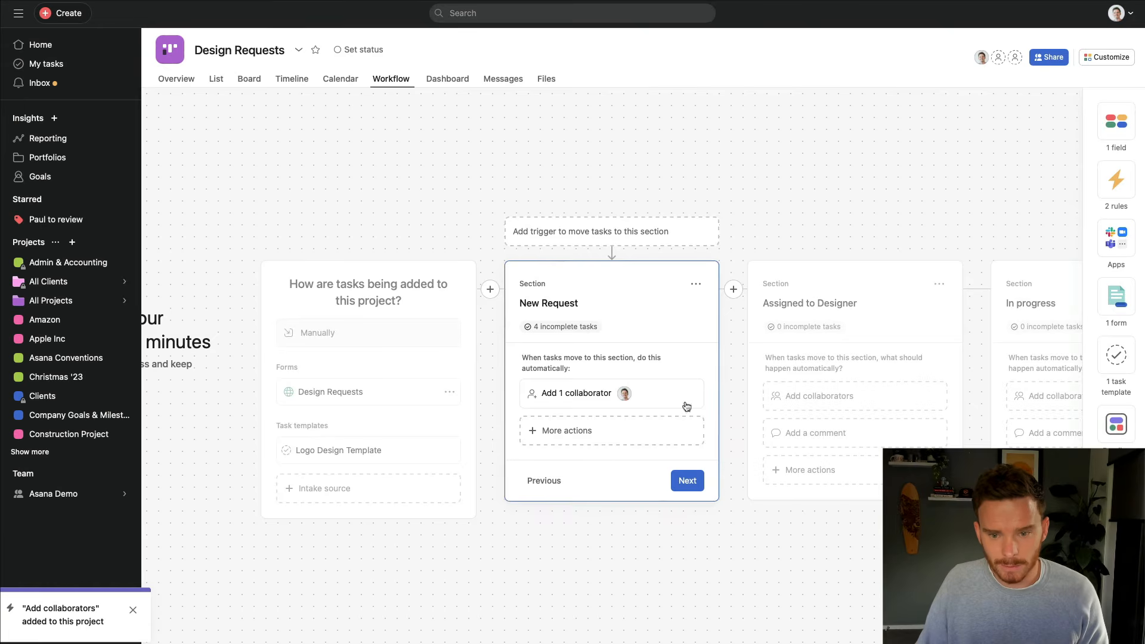
left_click(872, 274)
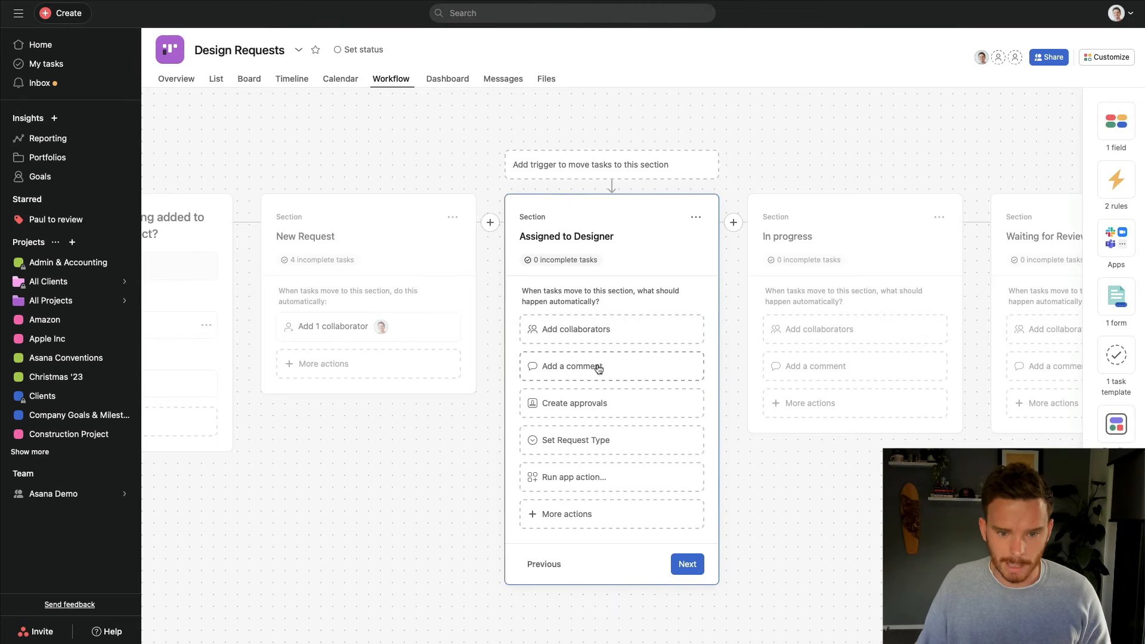
Add an Assigned to Designer comment: Assignee mention plus 'you have a new design request. Please review…'
left_click(598, 368)
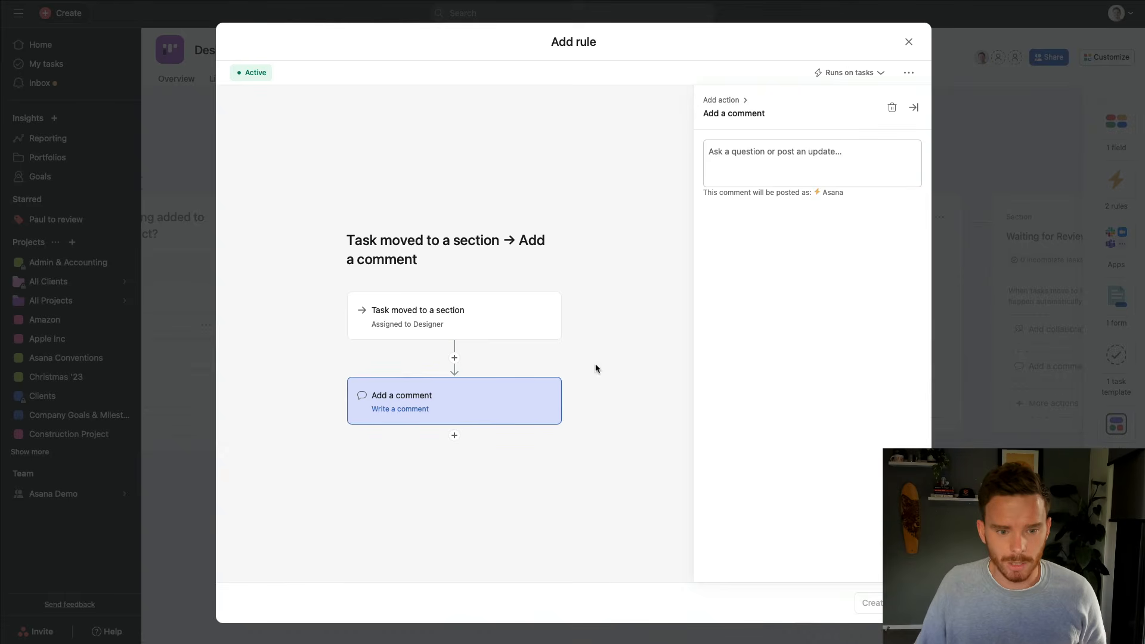
left_click(493, 323)
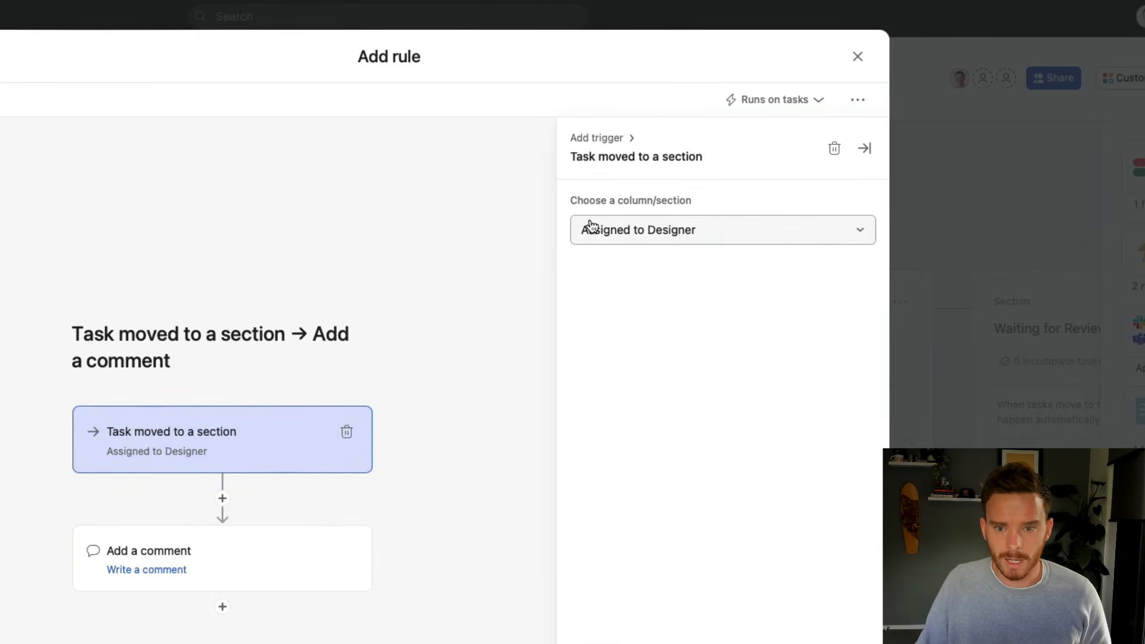
left_click(658, 236)
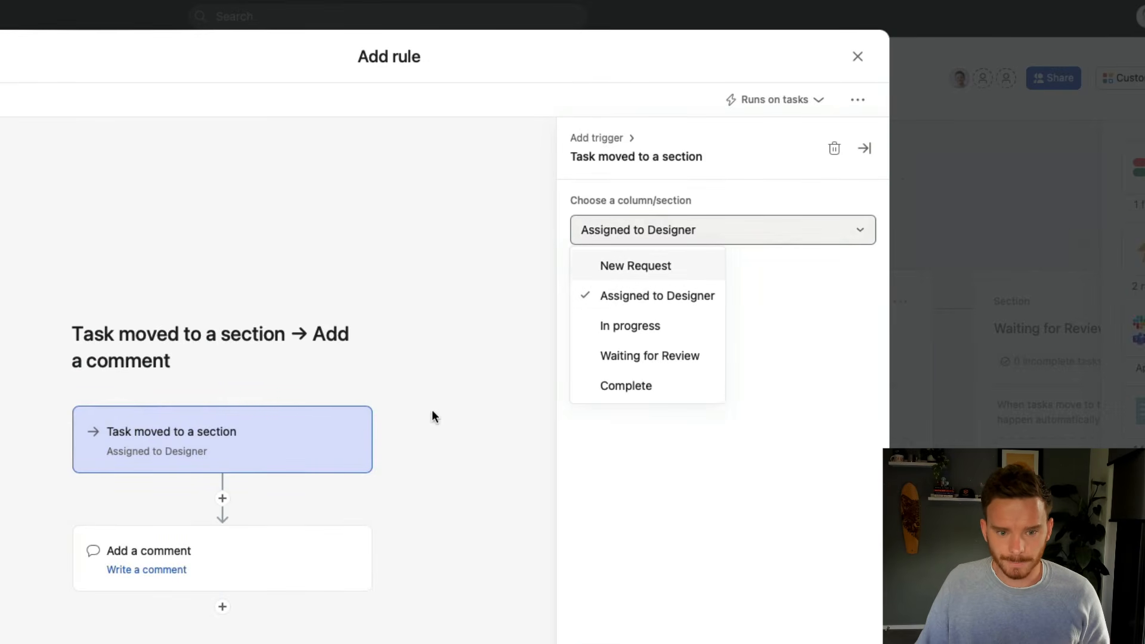
left_click(232, 553)
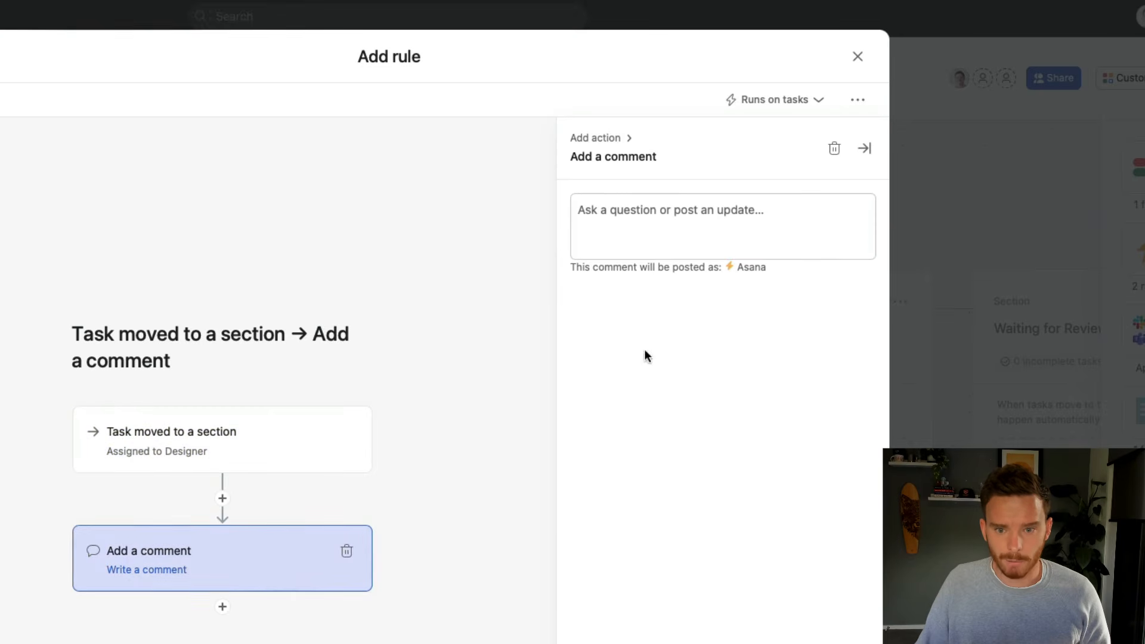
left_click(654, 218)
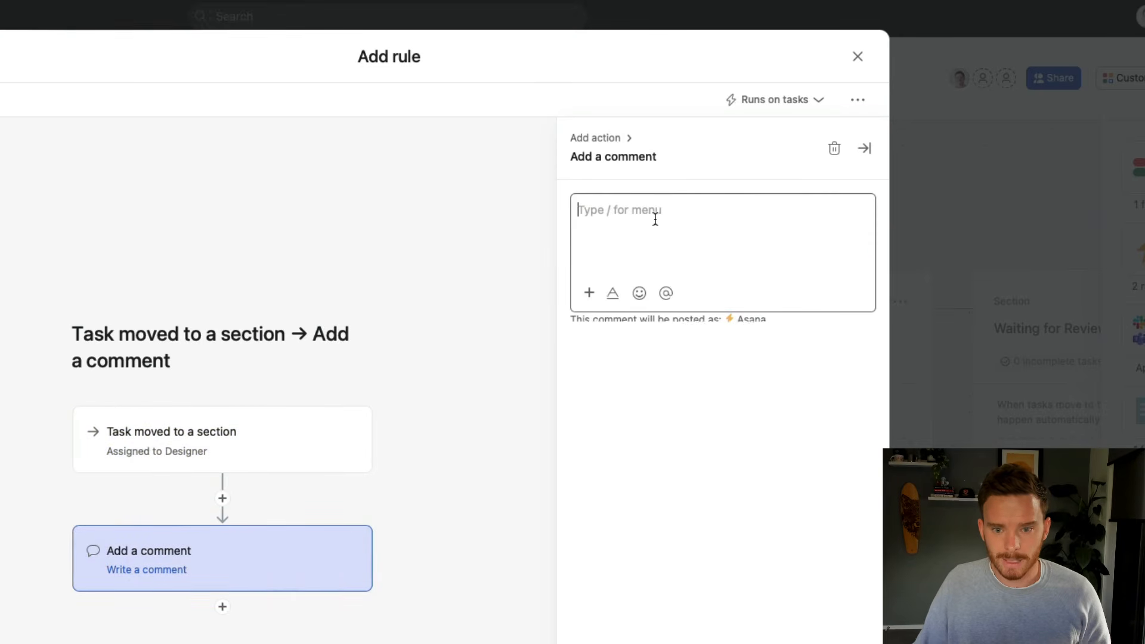
left_click(589, 295)
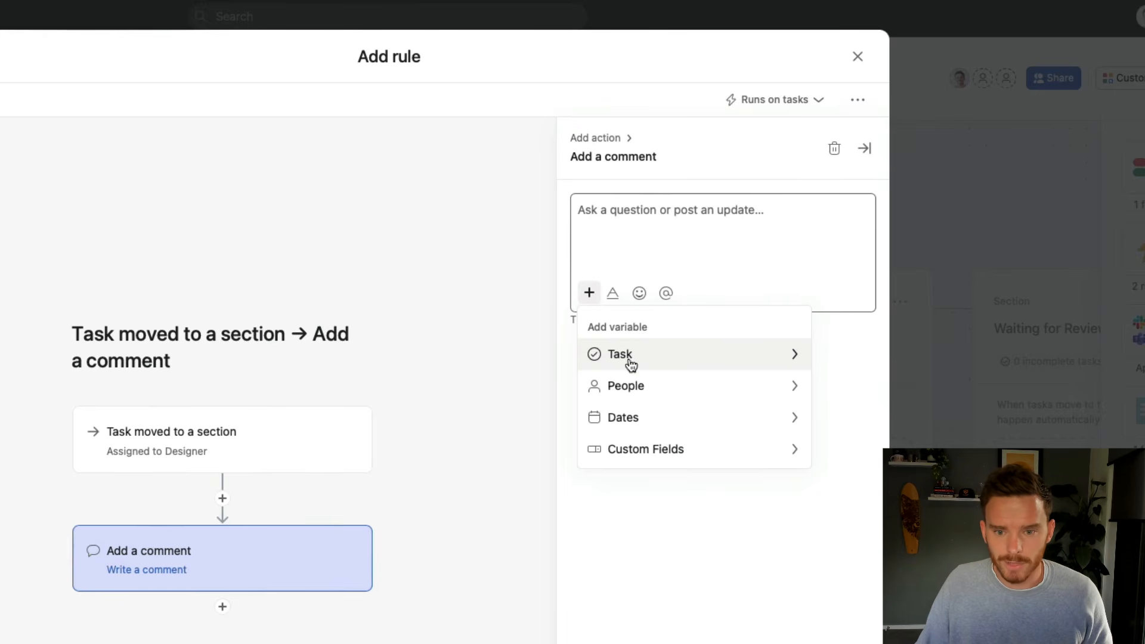
left_click(683, 397)
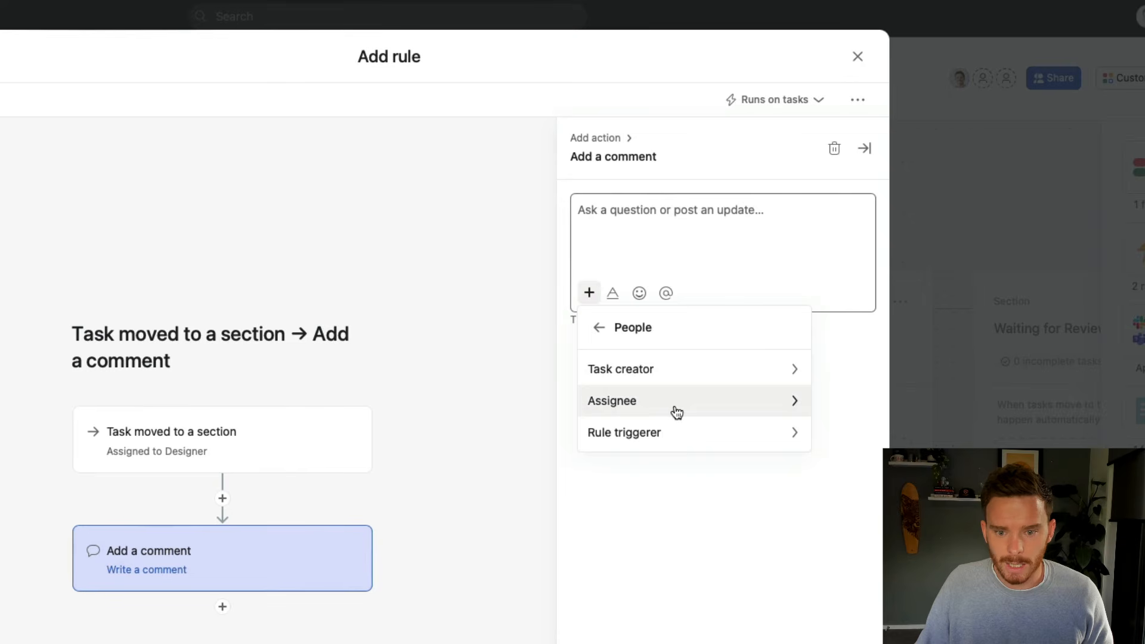
left_click(676, 410)
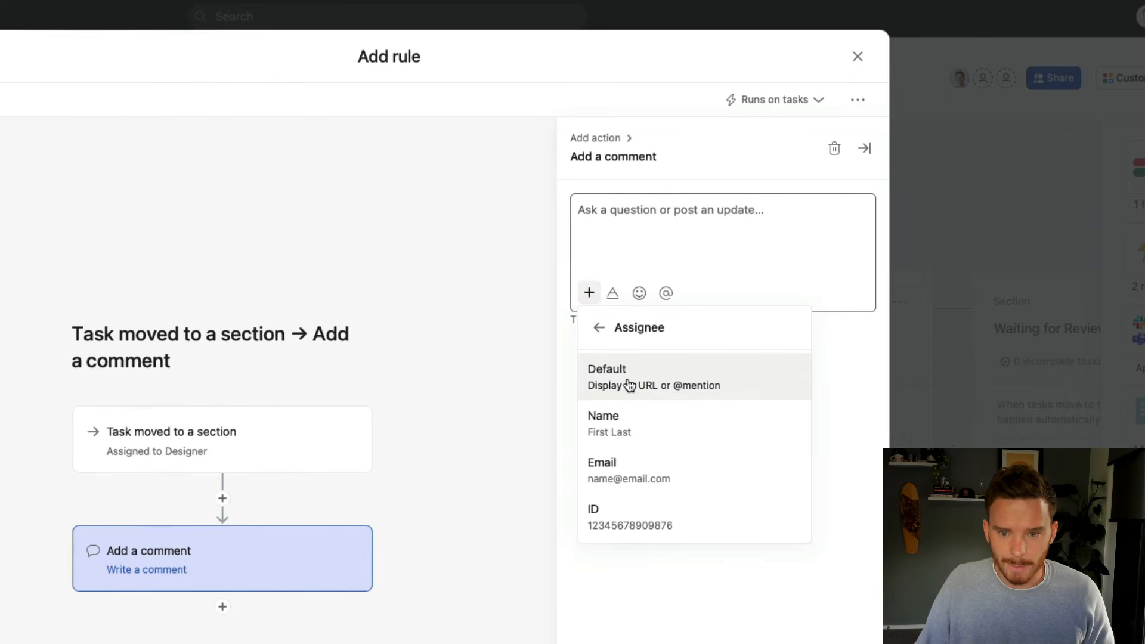
left_click(704, 385)
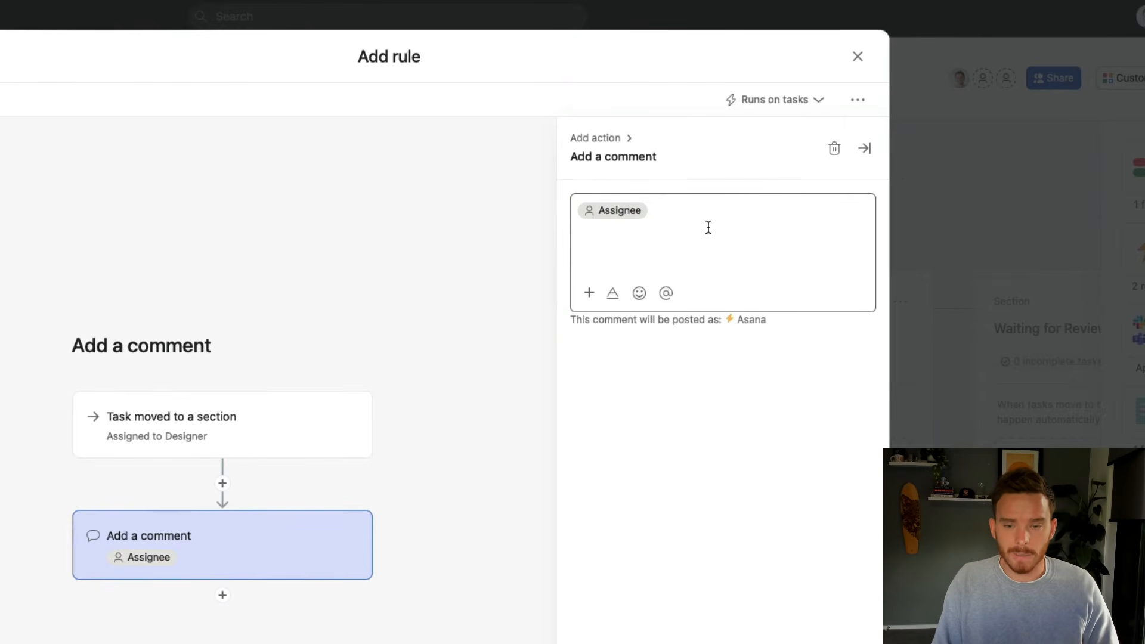
type("you have a new")
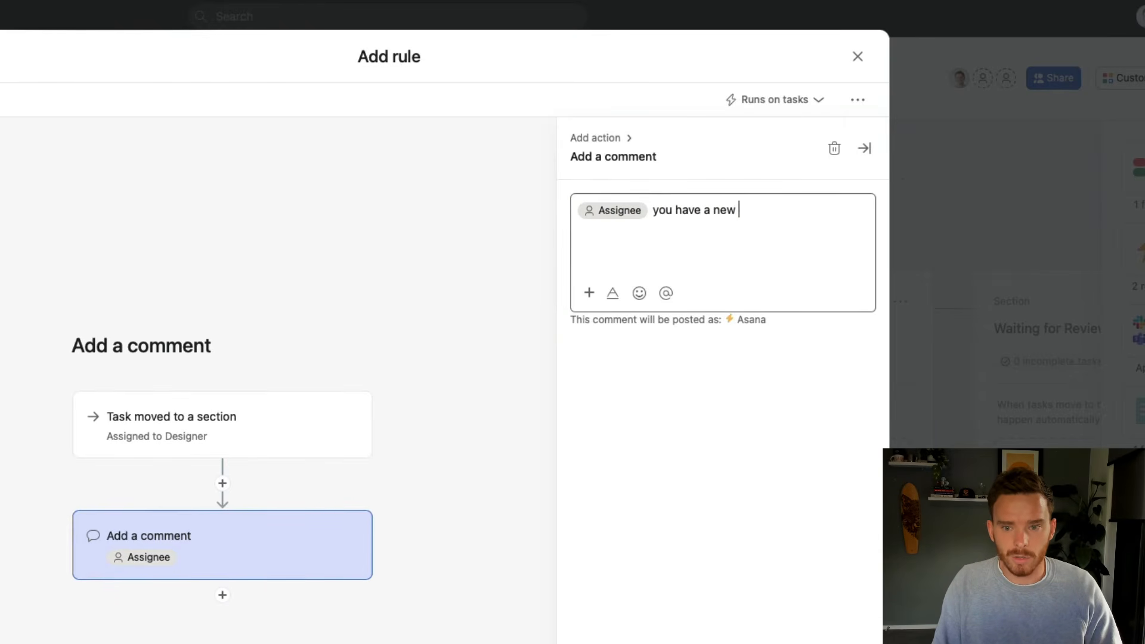
type(" design request. ")
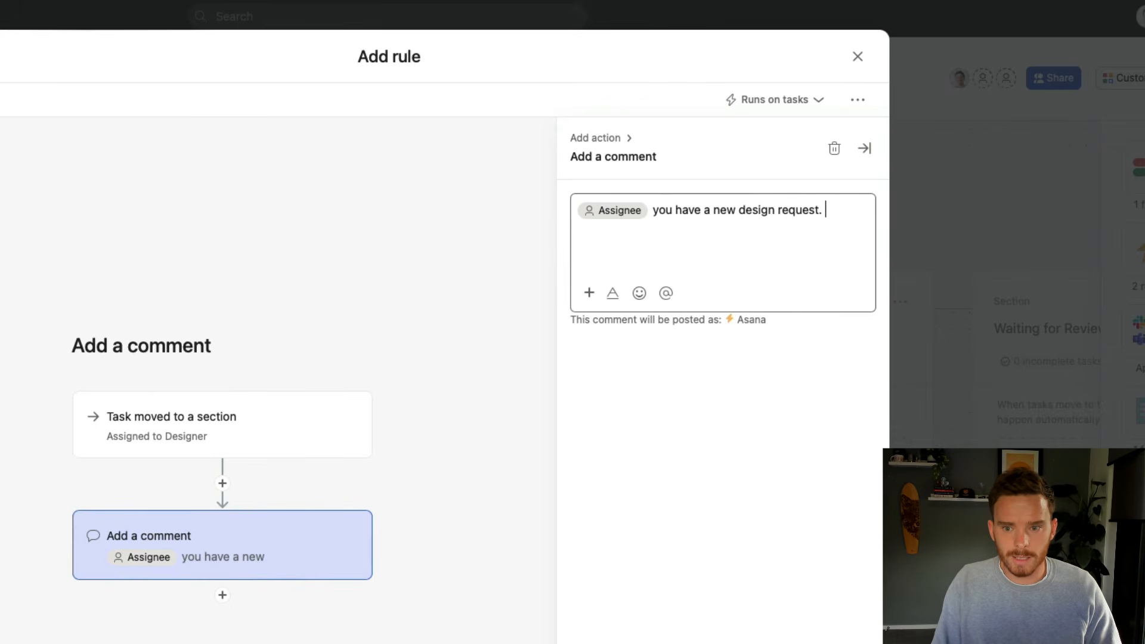
type("Please review and ")
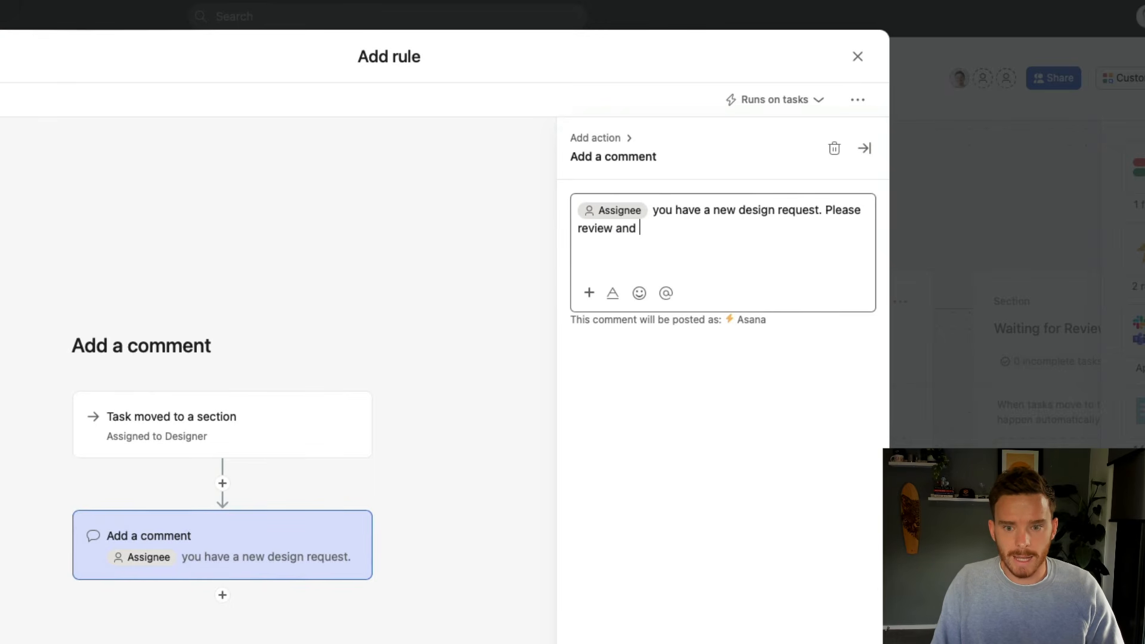
type("comment back with any questions")
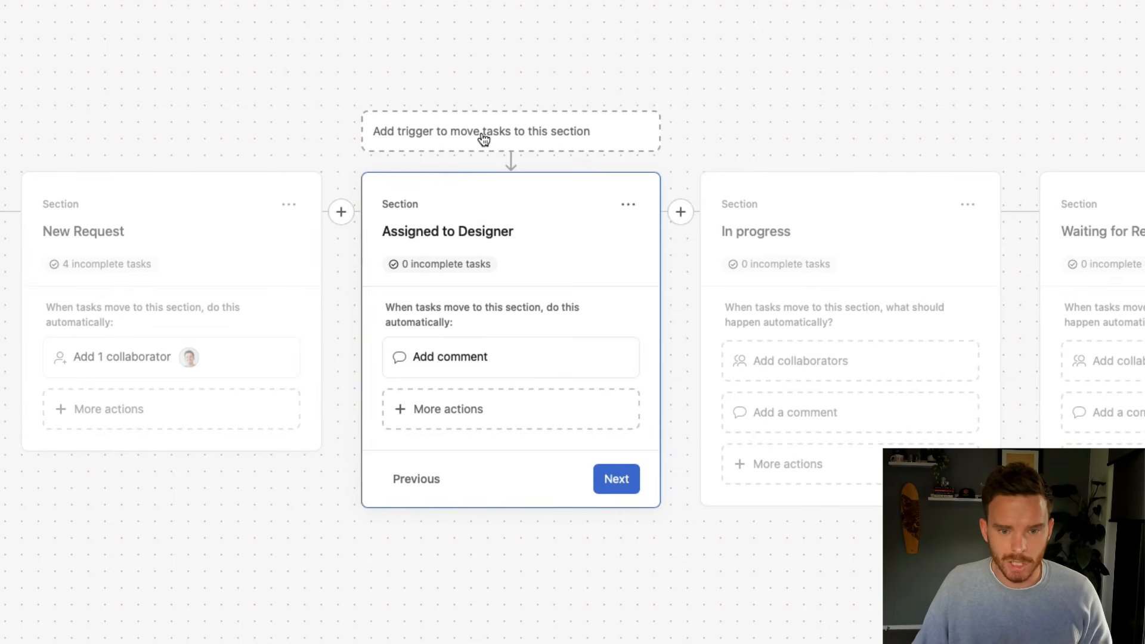
Add a 'Task is assigned' trigger moving tasks into Assigned to Designer when assigned to the designer
left_click(598, 142)
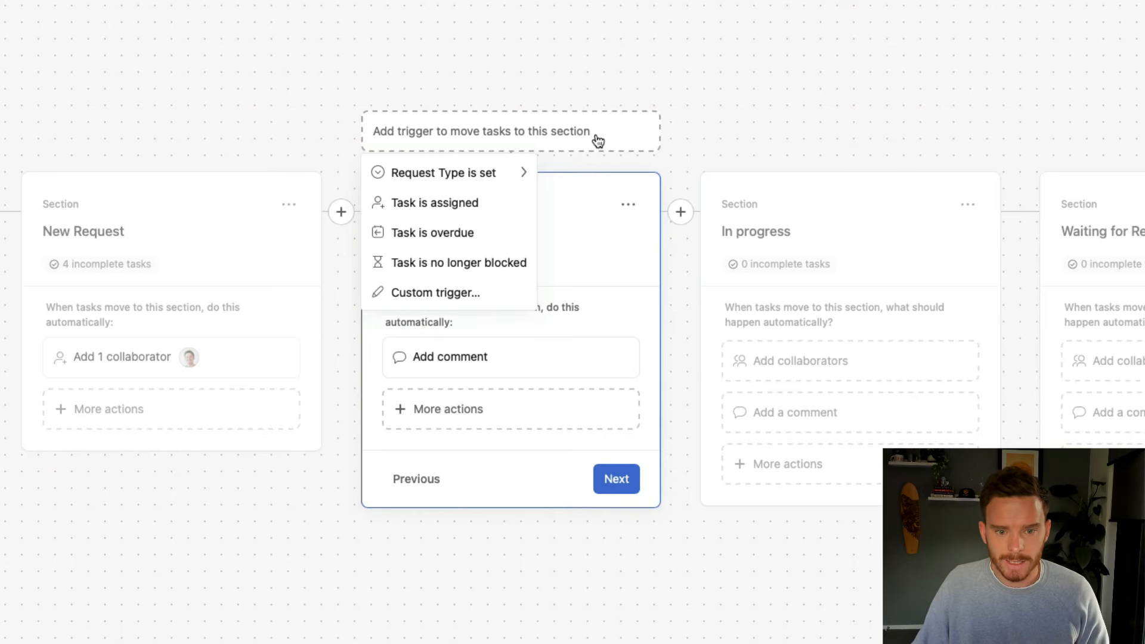
left_click(464, 204)
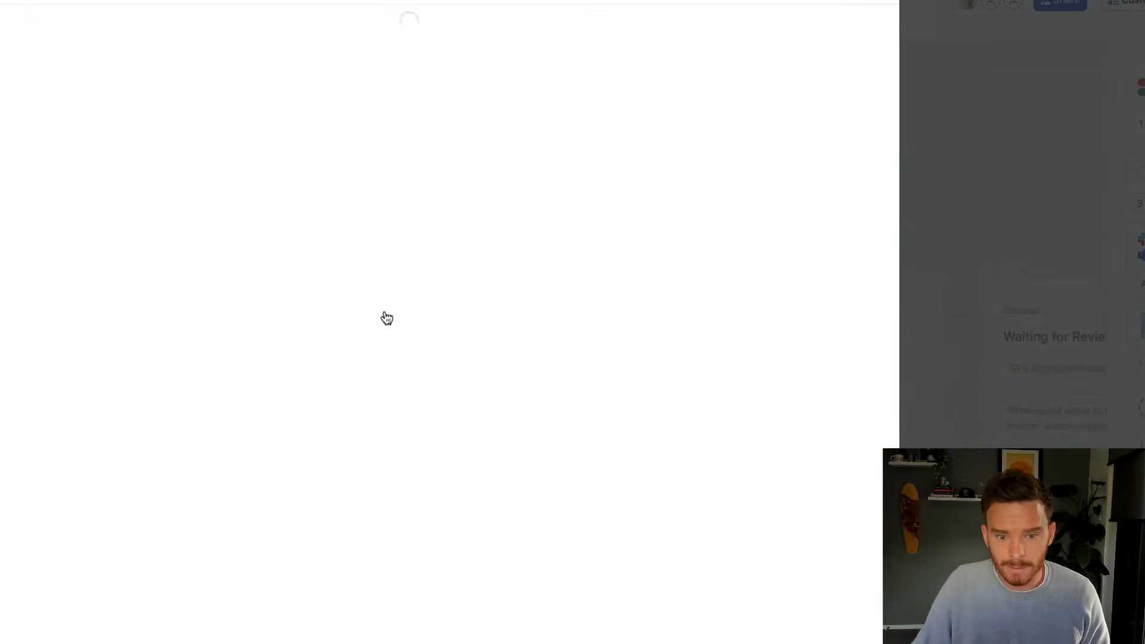
left_click(626, 224)
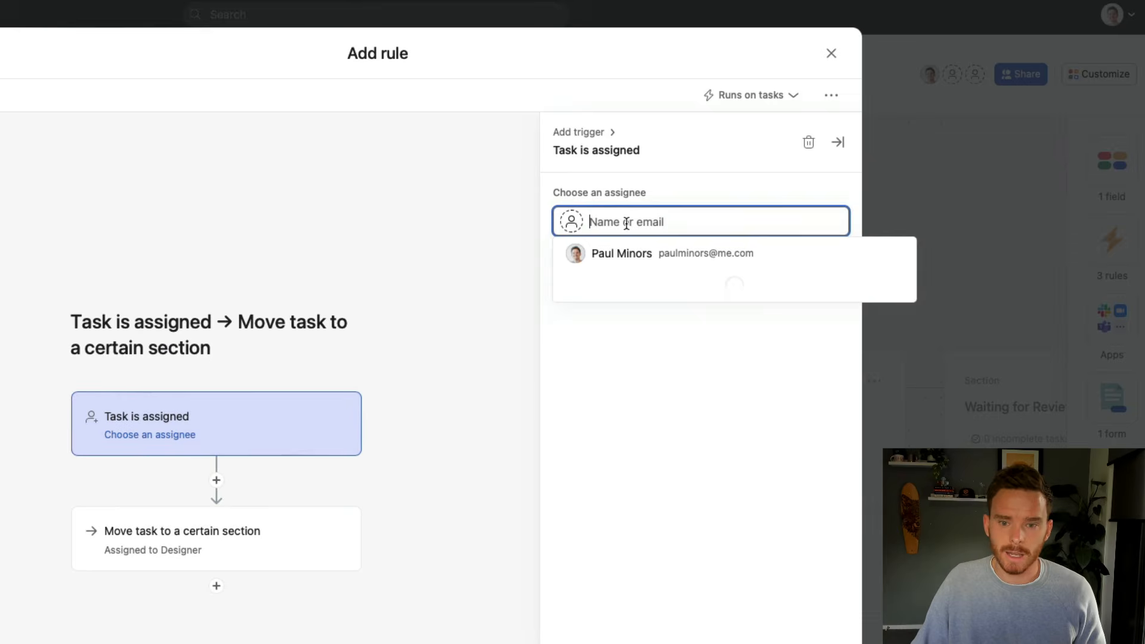
left_click(629, 350)
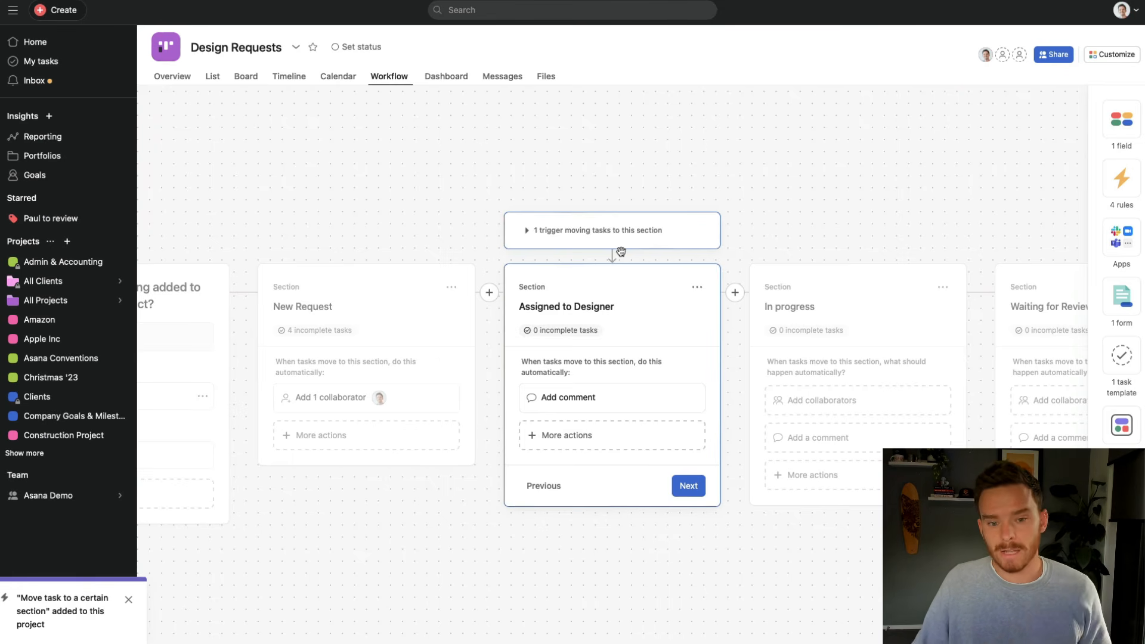
left_click(690, 489)
Add a Create subtasks action to Waiting for Review with the subtask 'Follow up on client feedback'
left_click(686, 567)
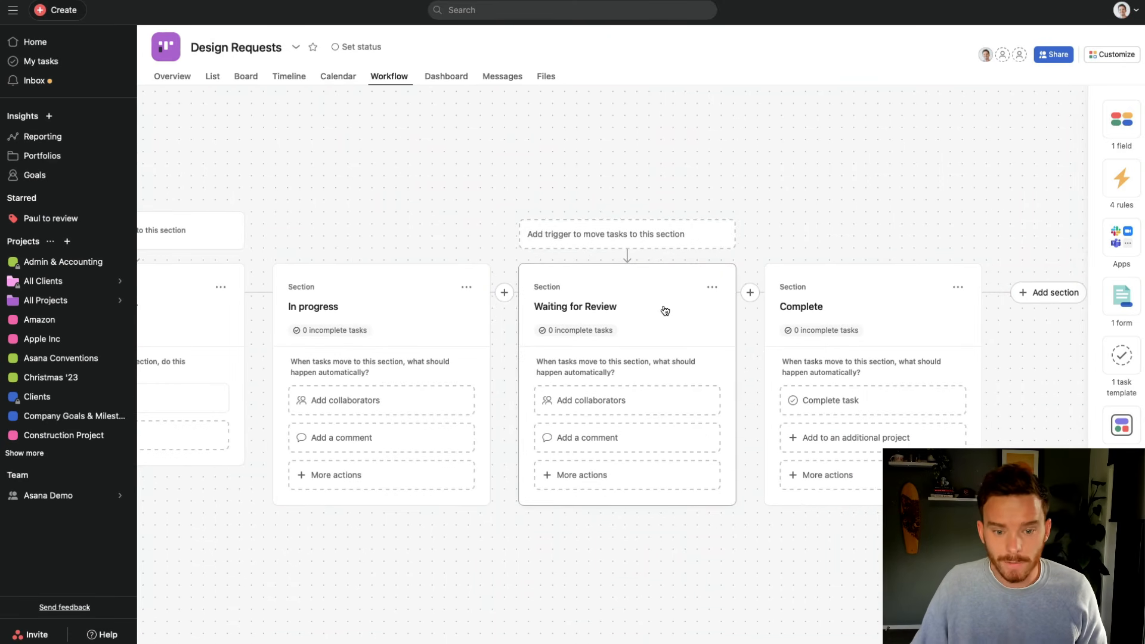
left_click(603, 479)
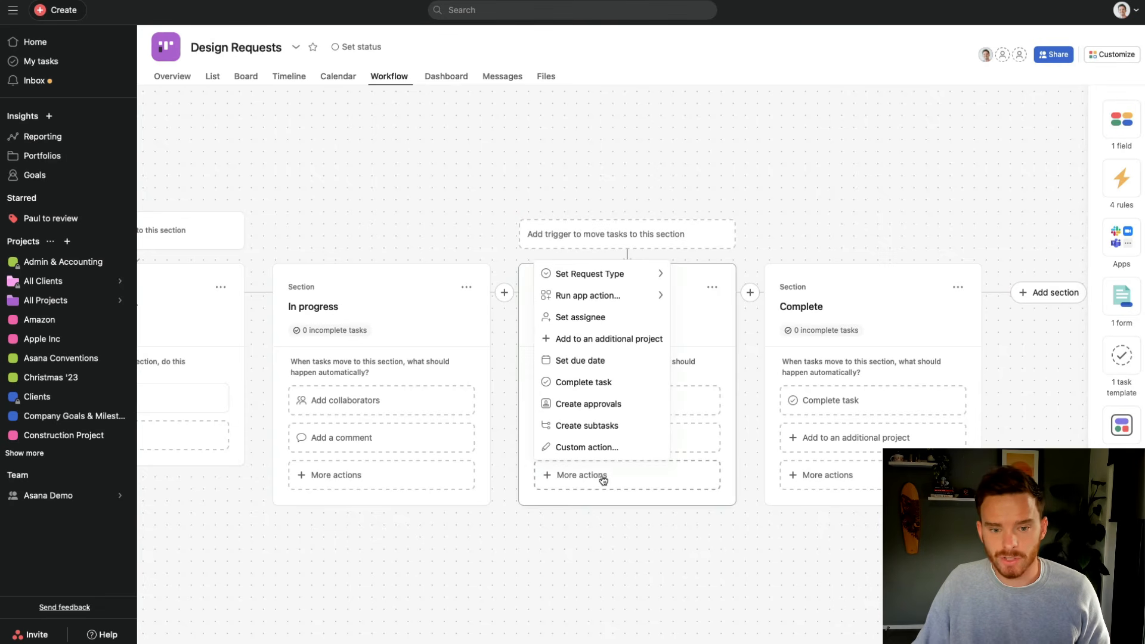
left_click(611, 426)
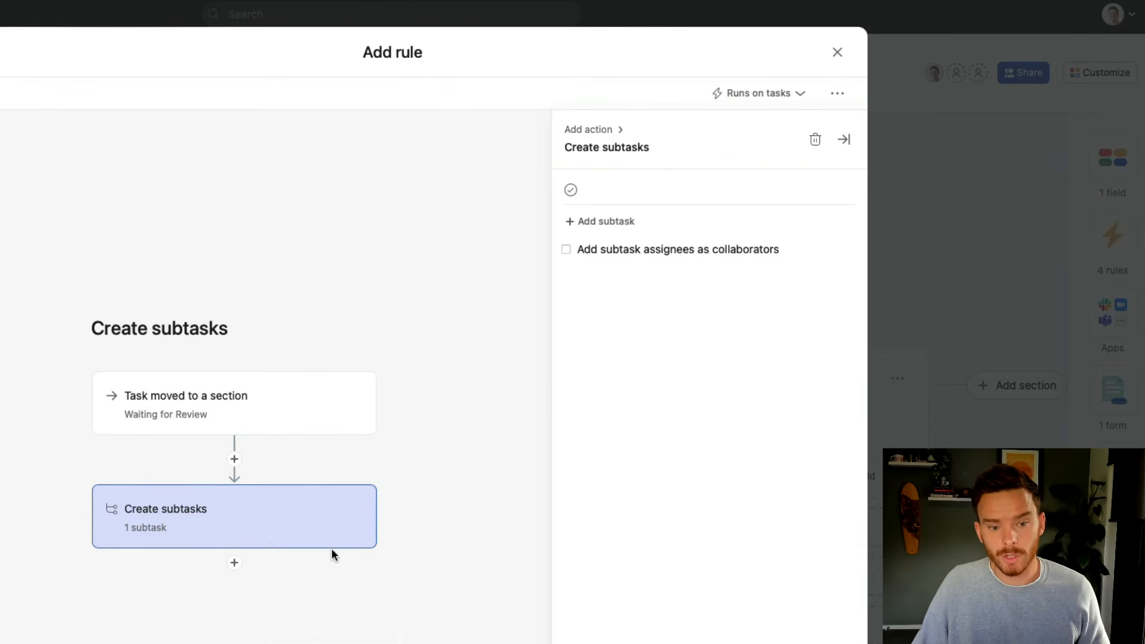
left_click(640, 190)
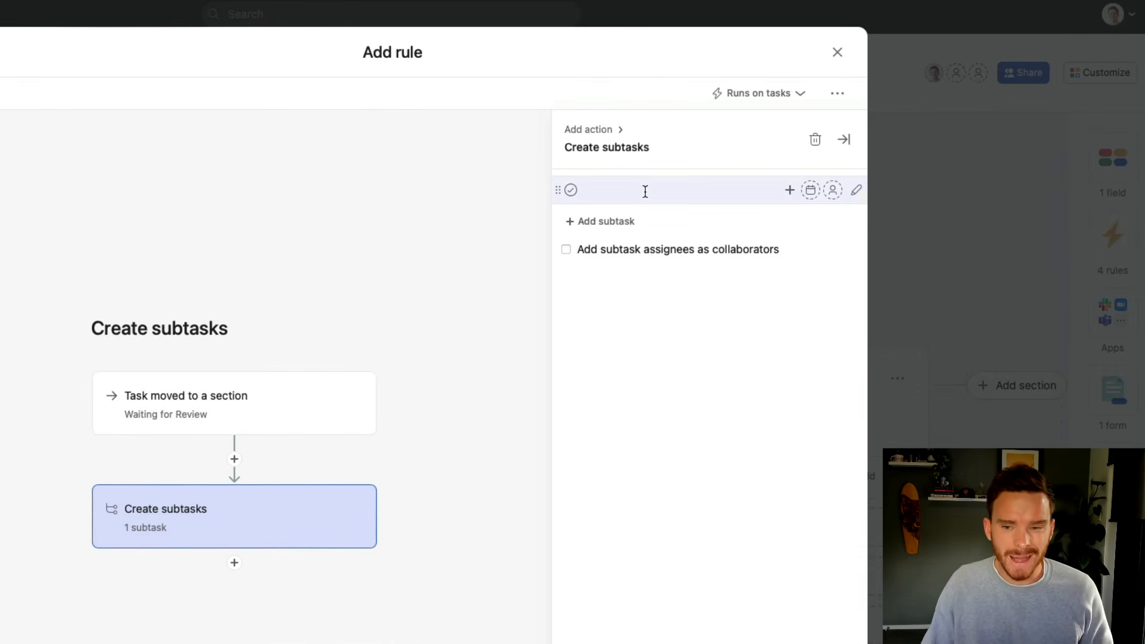
type("Follow up on client feedback")
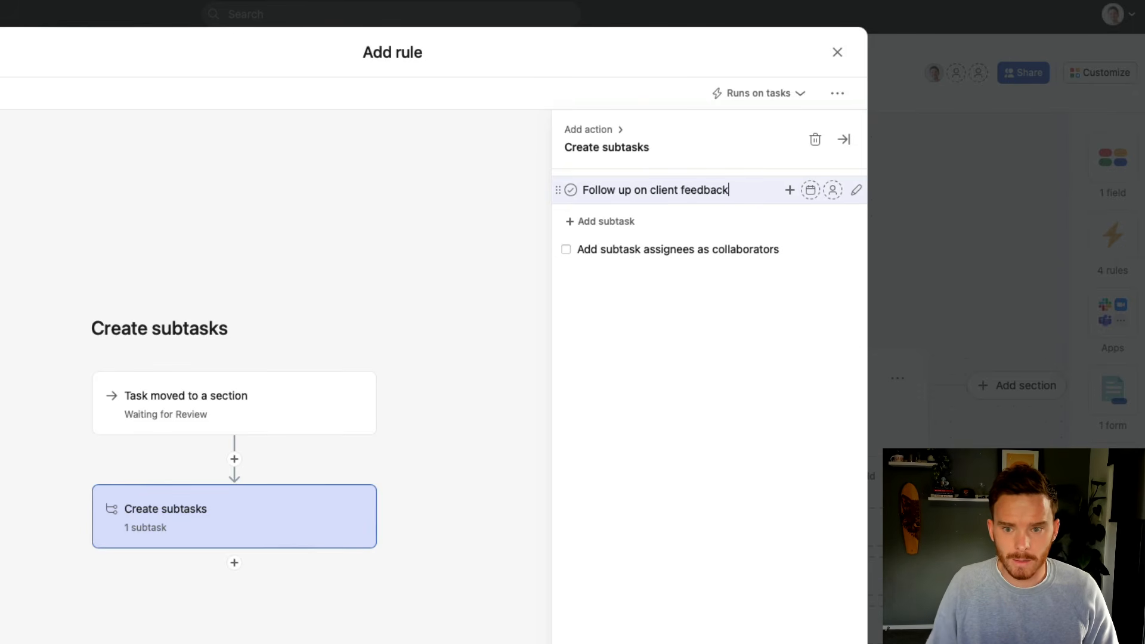
Assign the subtask to a team member, browsing the people variables without inserting one
left_click(831, 190)
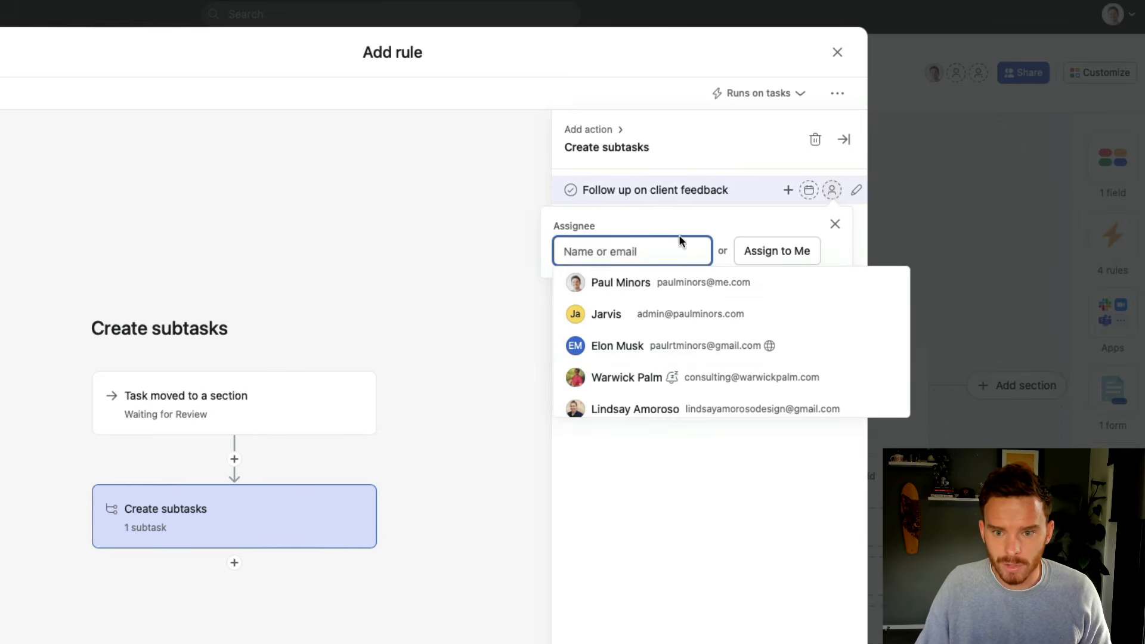
left_click(652, 284)
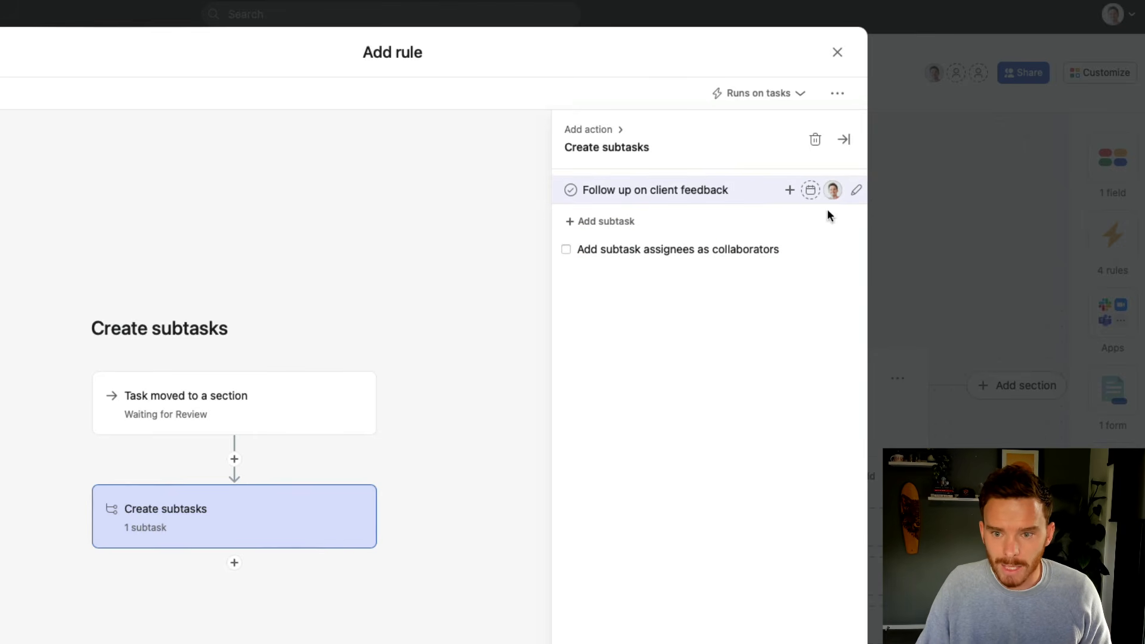
left_click(793, 194)
left_click(683, 278)
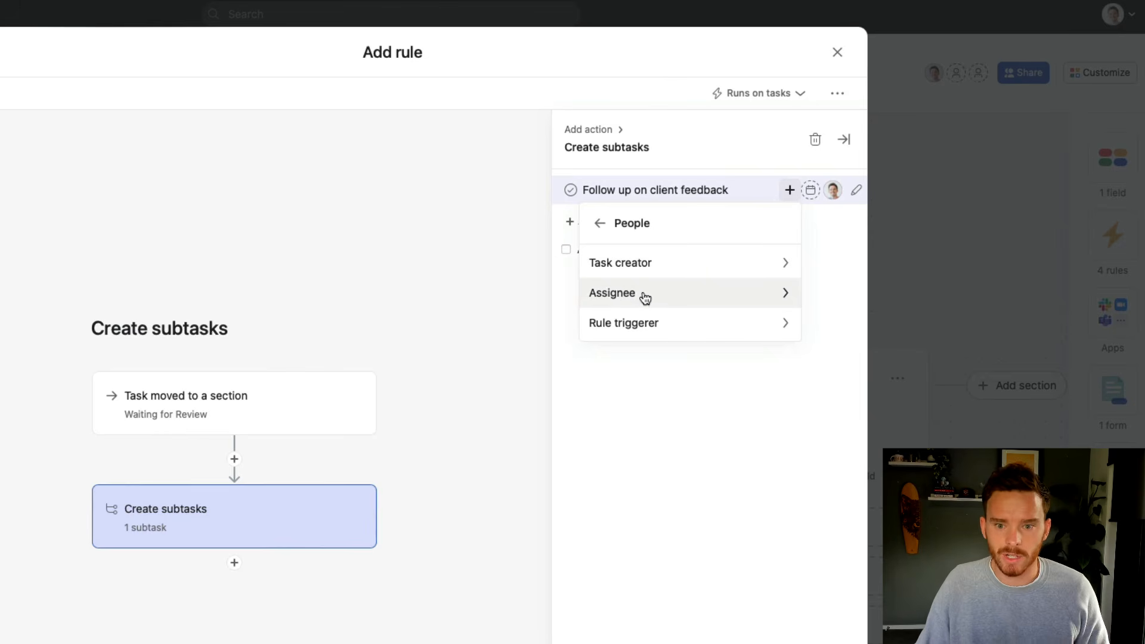
left_click(646, 299)
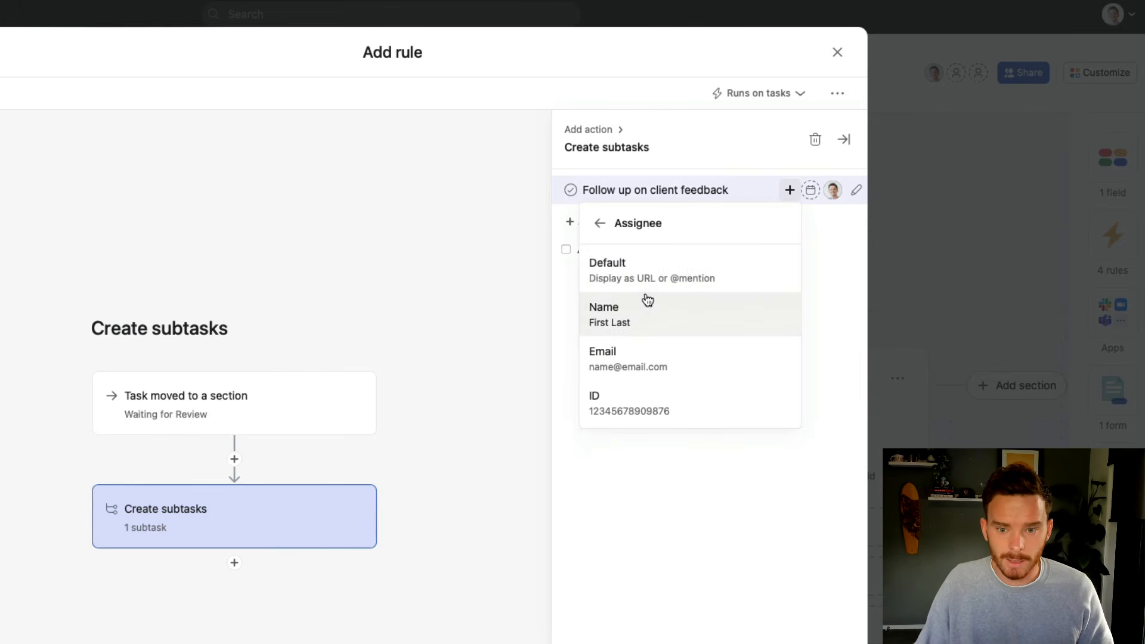
left_click(600, 223)
left_click(683, 270)
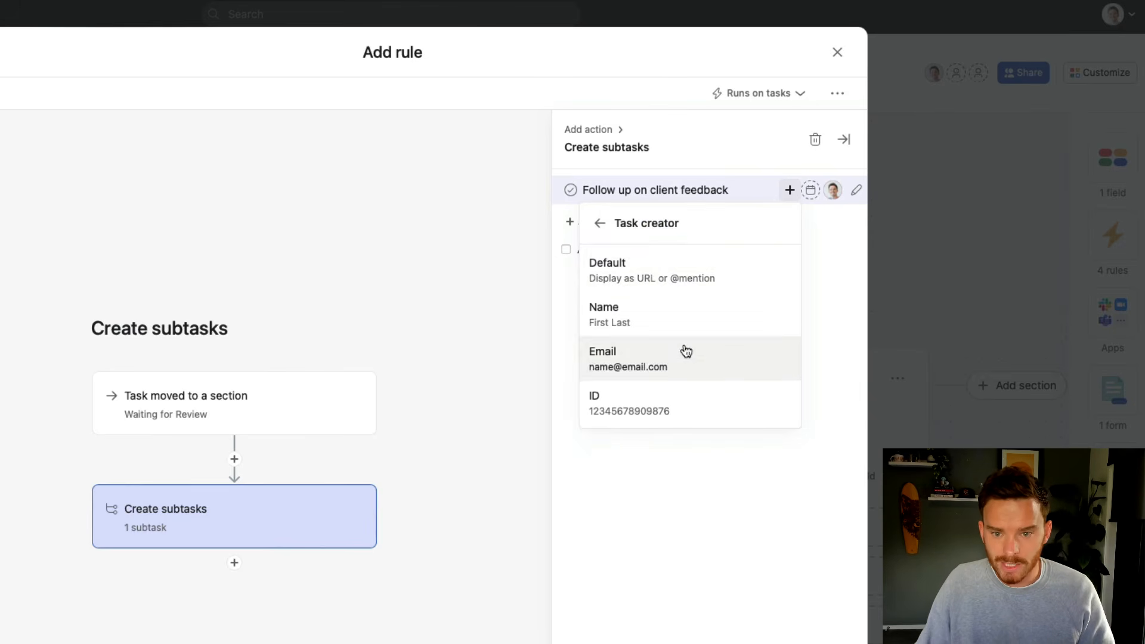
left_click(604, 233)
left_click(606, 237)
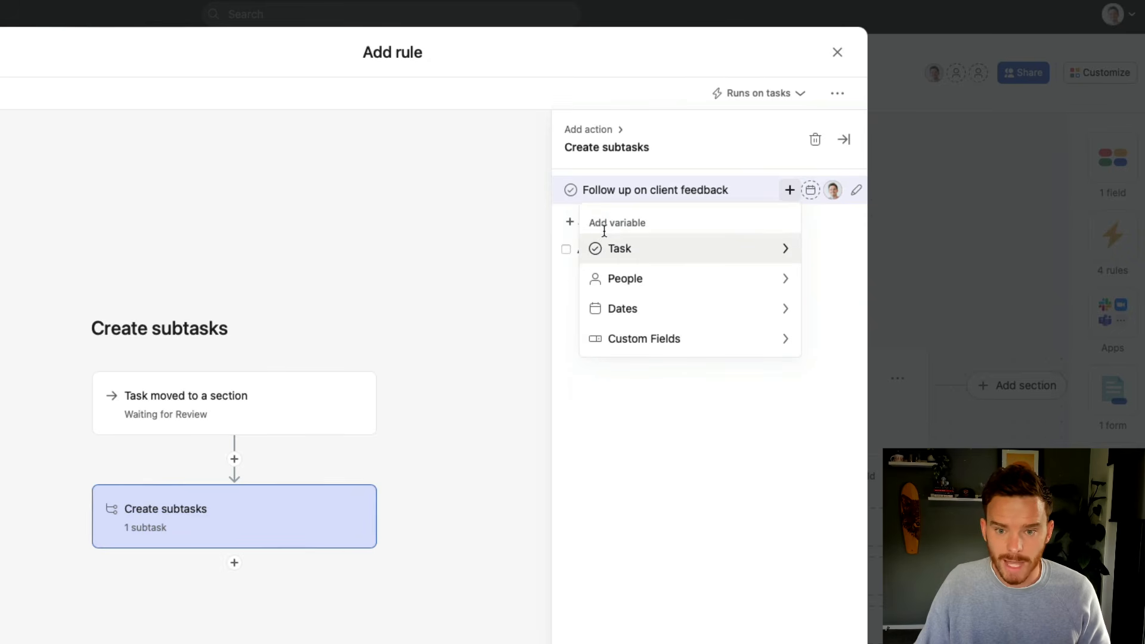
left_click(818, 250)
Set the subtask to be due 3 days later
left_click(811, 191)
key("BackSpace")
type("3")
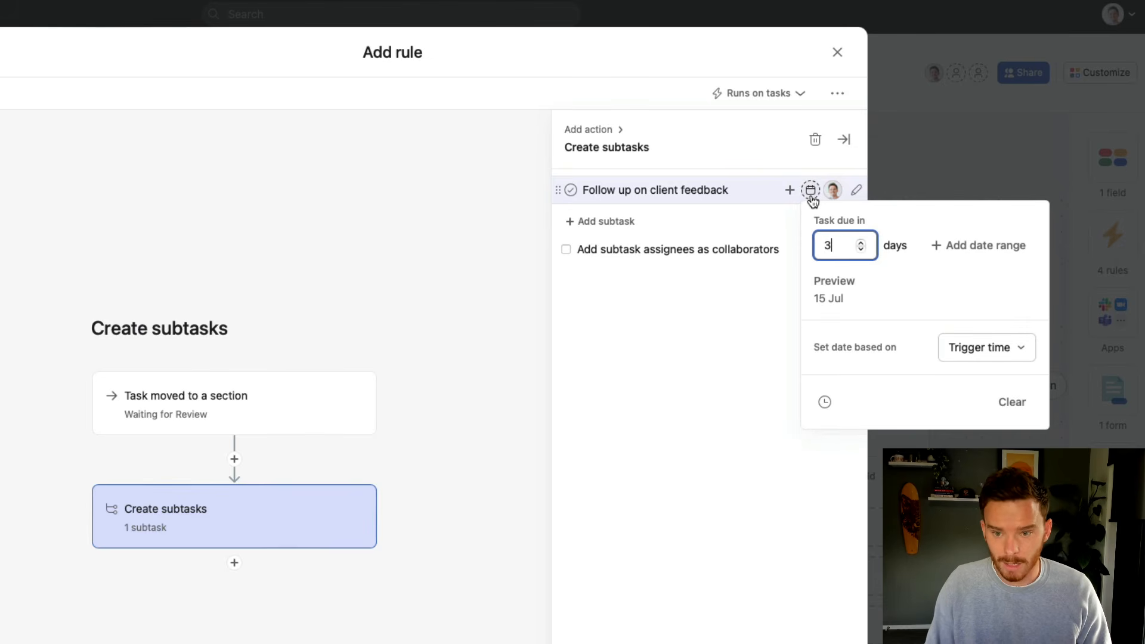
left_click(772, 263)
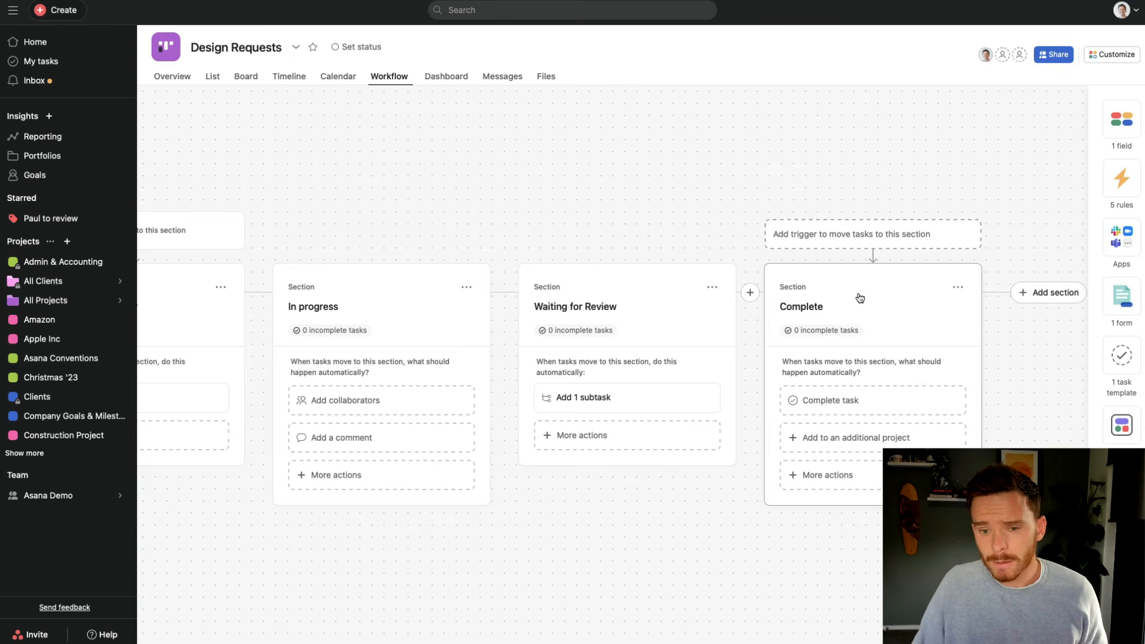
Publish a Complete-section rule triggered when 'Task or all subtasks completion status' changes to Task / Complete
left_click(876, 242)
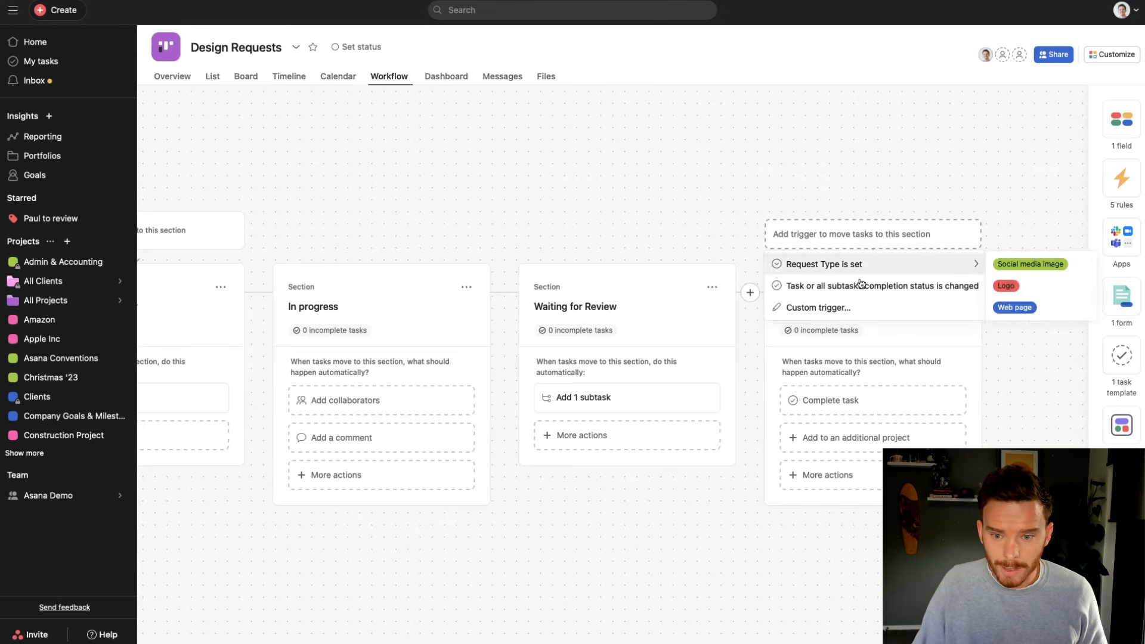
left_click(838, 308)
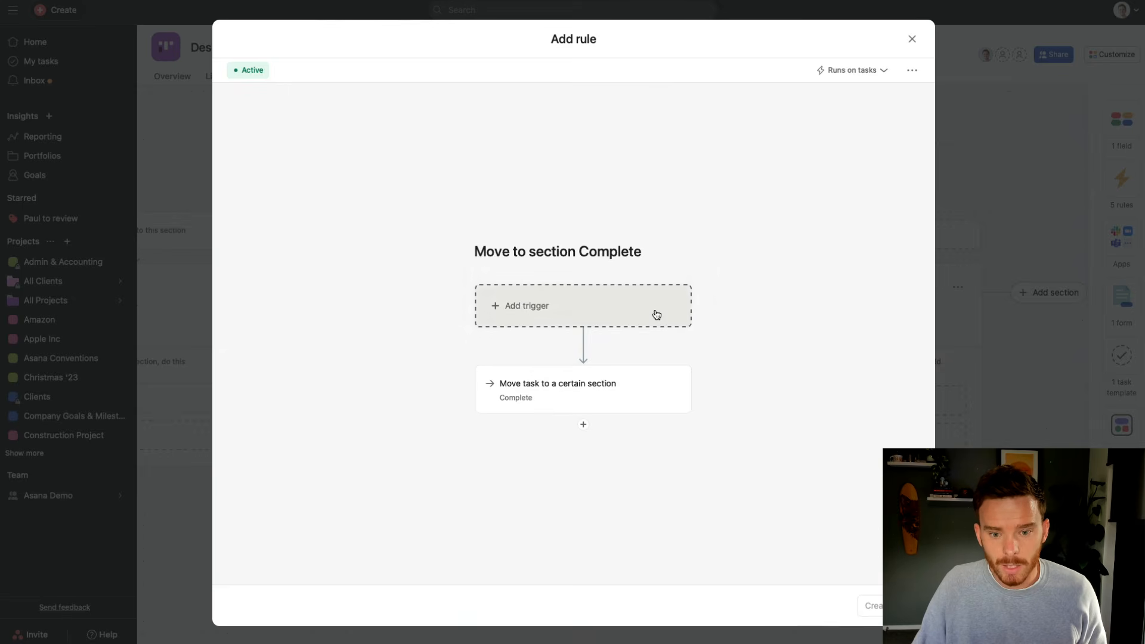
left_click(659, 315)
scroll(716, 453, "down", 3)
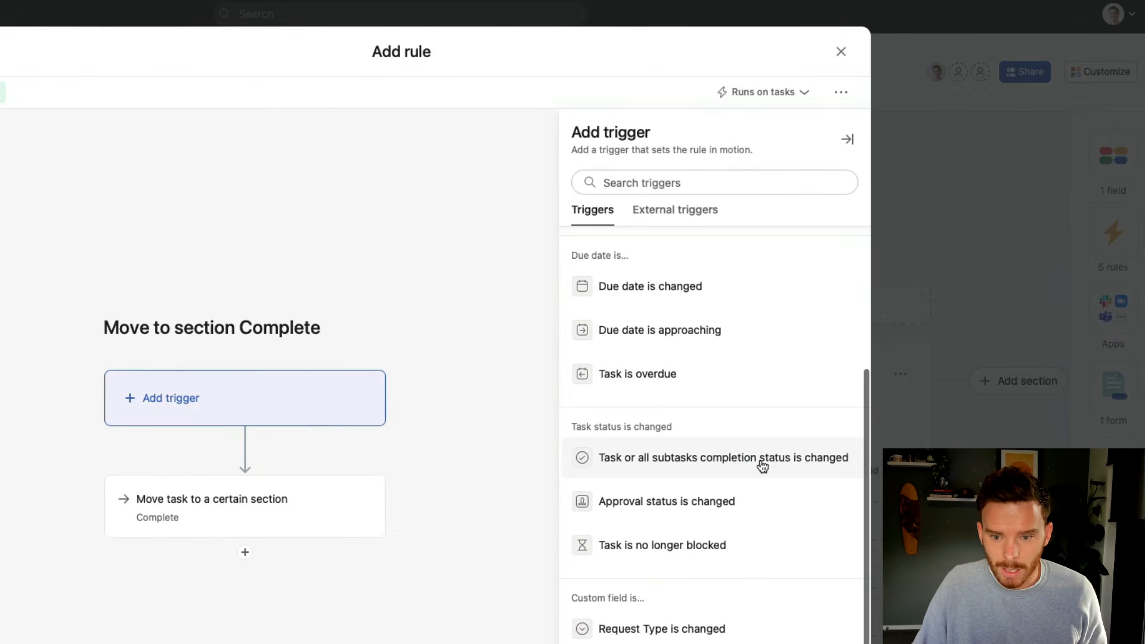
left_click(714, 463)
left_click(662, 215)
left_click(664, 216)
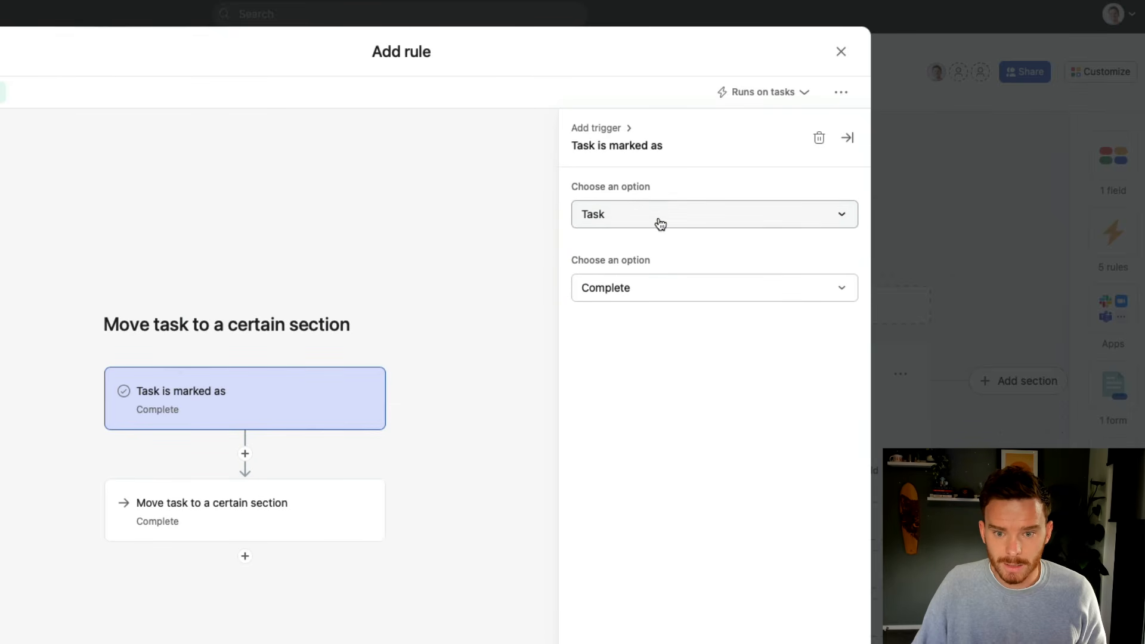
left_click(659, 294)
left_click(777, 411)
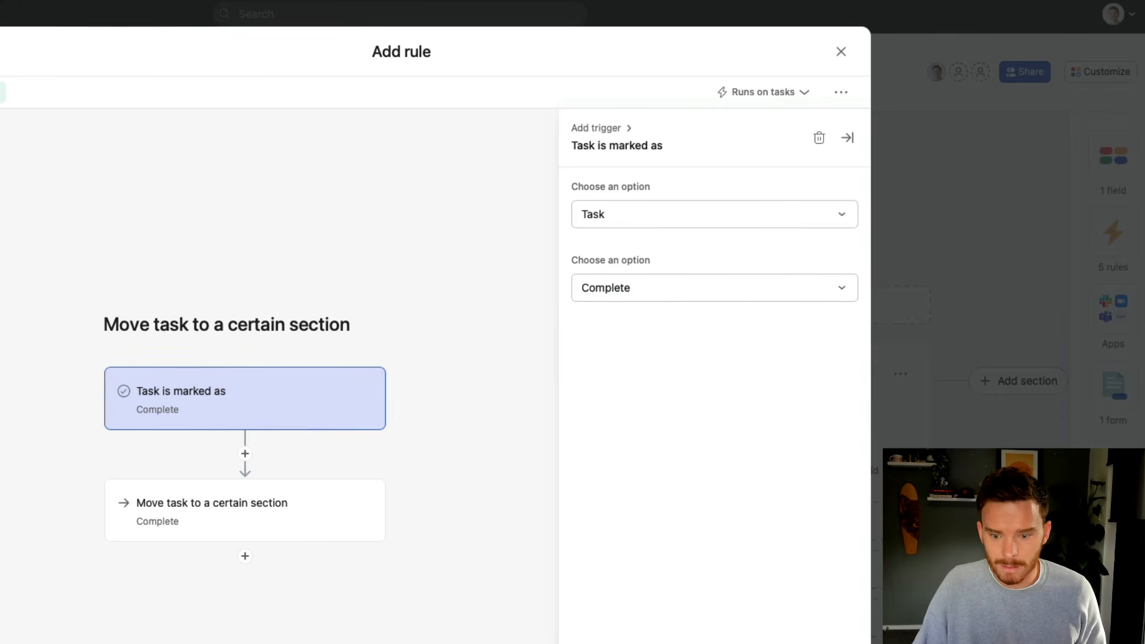
left_click(821, 642)
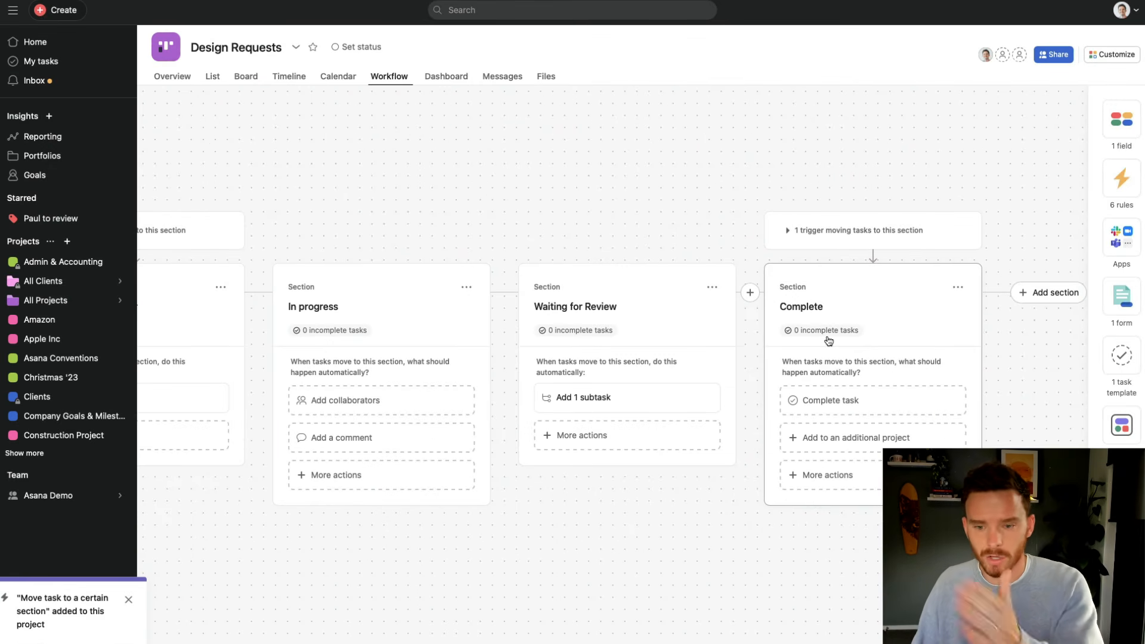
Scroll across the workflow canvas and review the six rules in the Customize panel
scroll(828, 341, "left", 10)
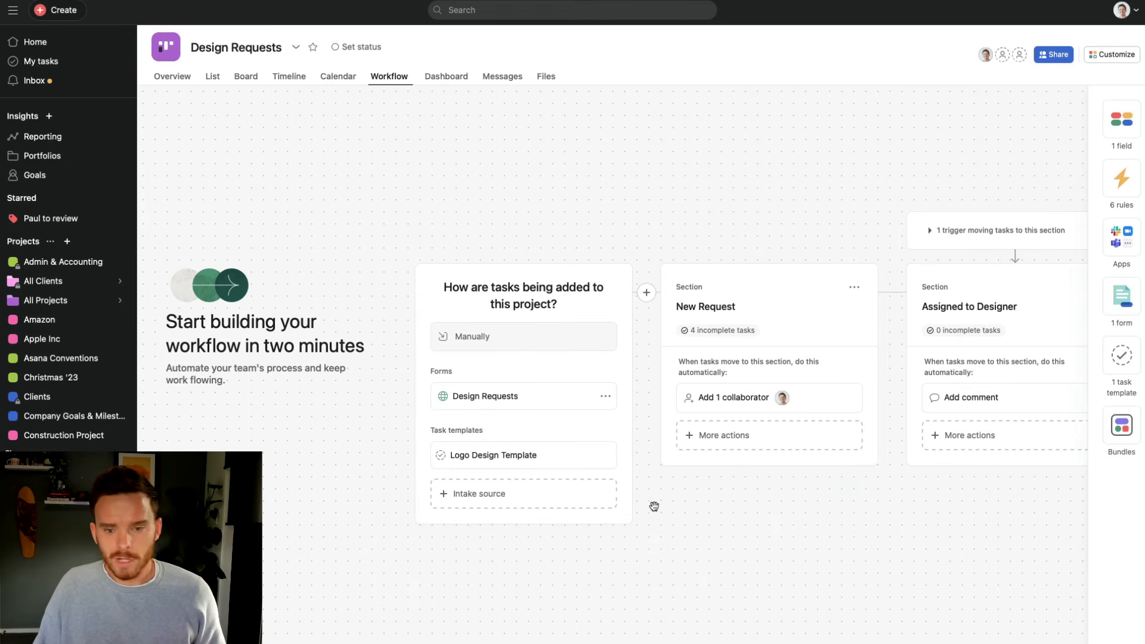
scroll(672, 493, "right", 5)
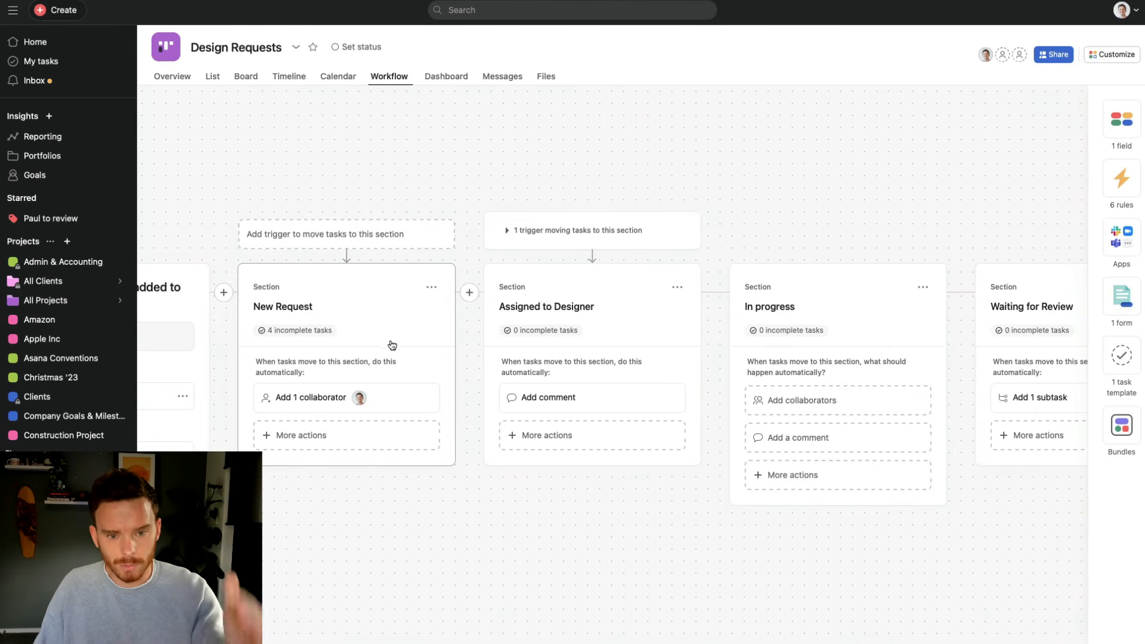
scroll(677, 342, "right", 3)
scroll(675, 343, "right", 5)
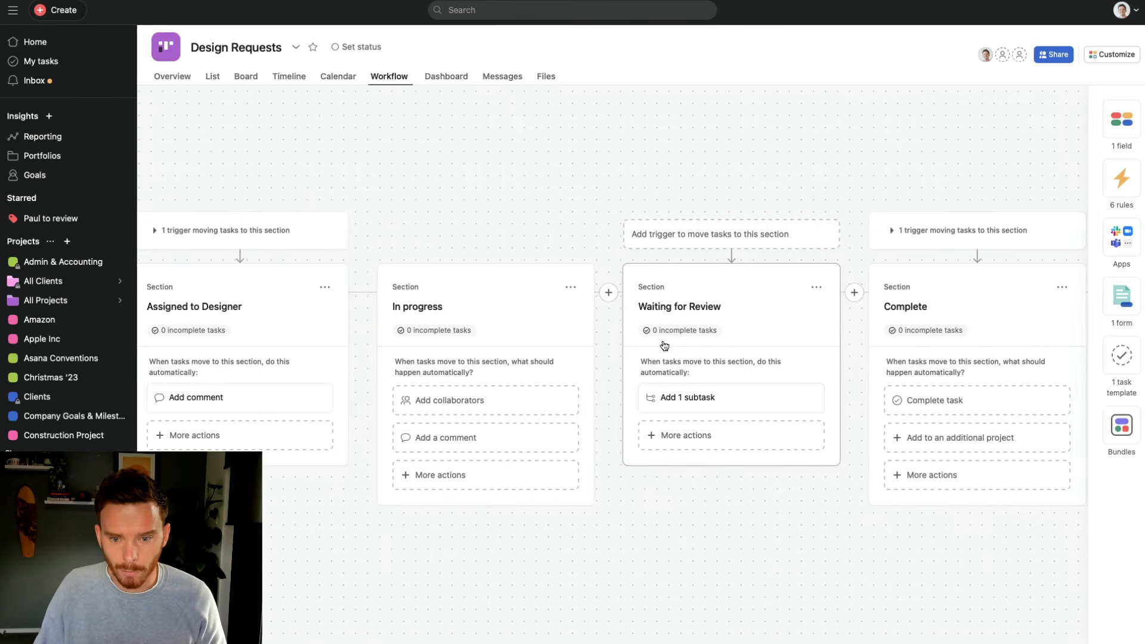
left_click(1113, 54)
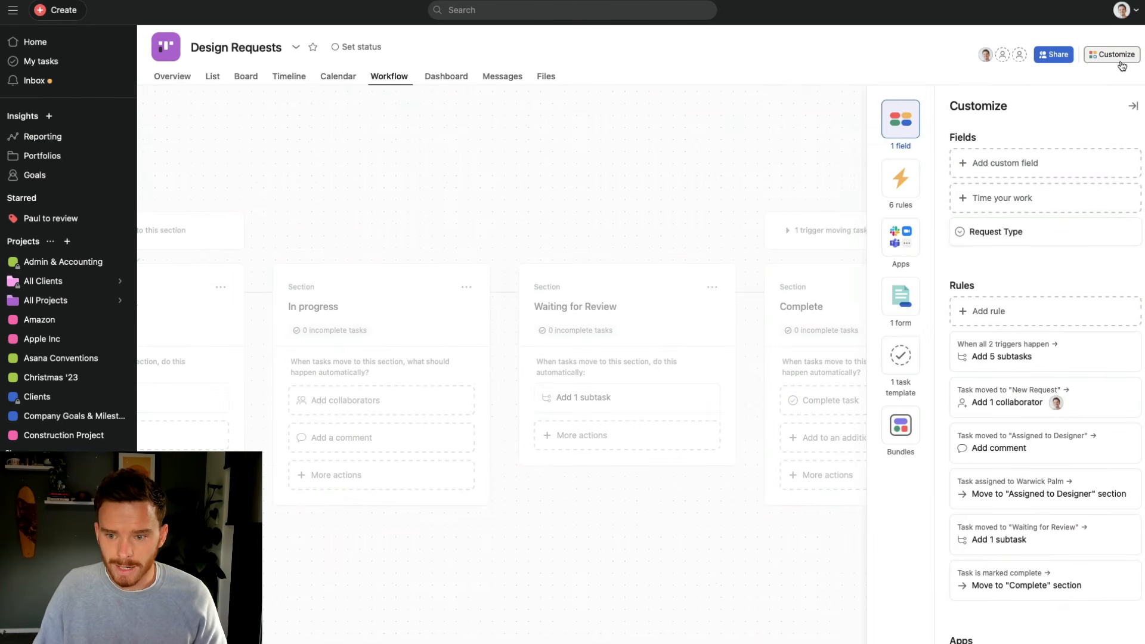
scroll(1082, 326, "down", 1)
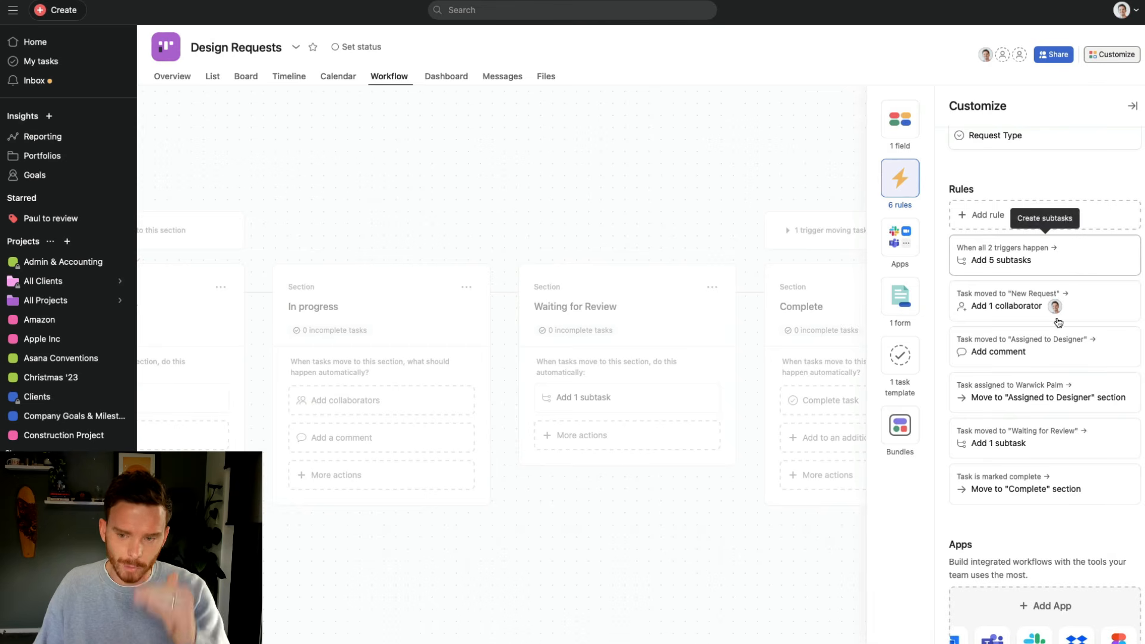
left_click(622, 190)
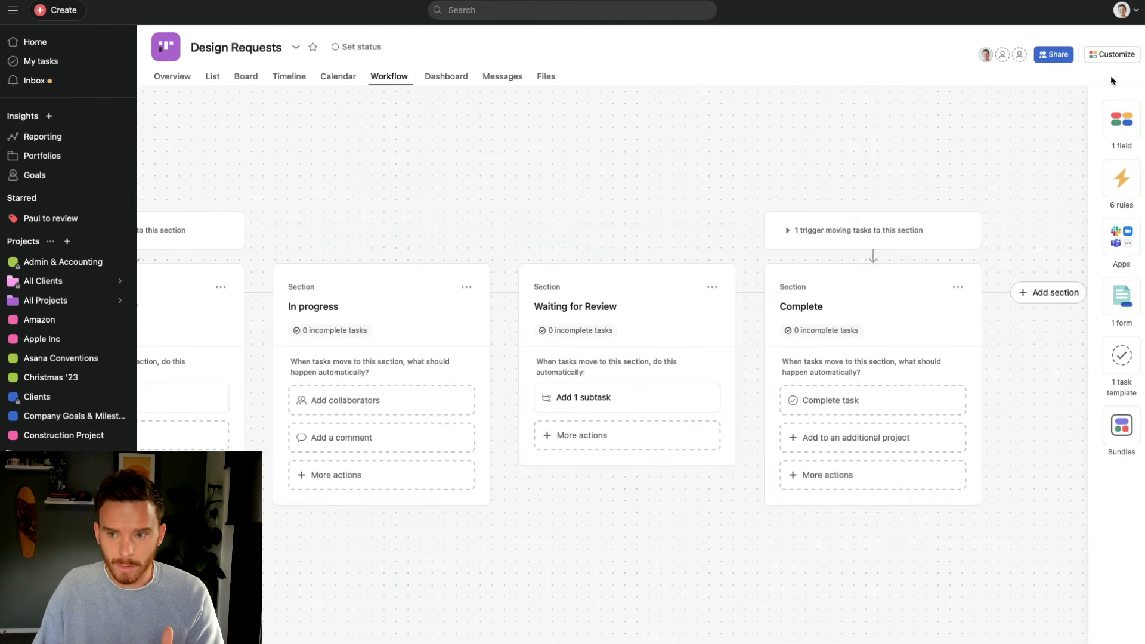
left_click(1114, 54)
scroll(1048, 307, "down", 3)
scroll(1037, 322, "up", 2)
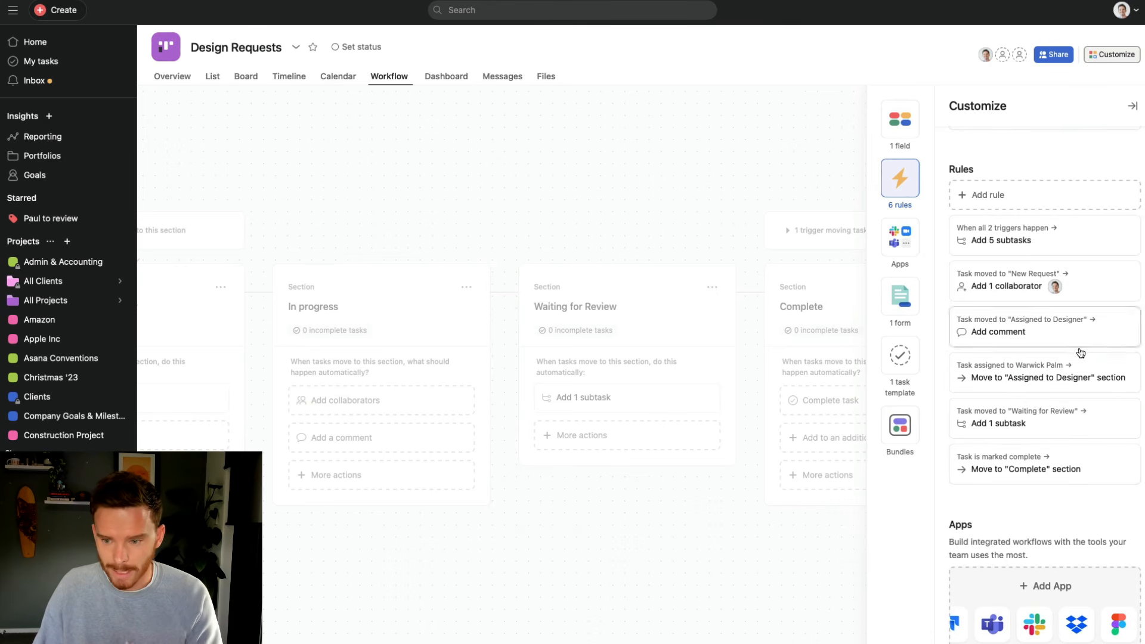
scroll(1078, 353, "down", 5)
scroll(1079, 353, "down", 3)
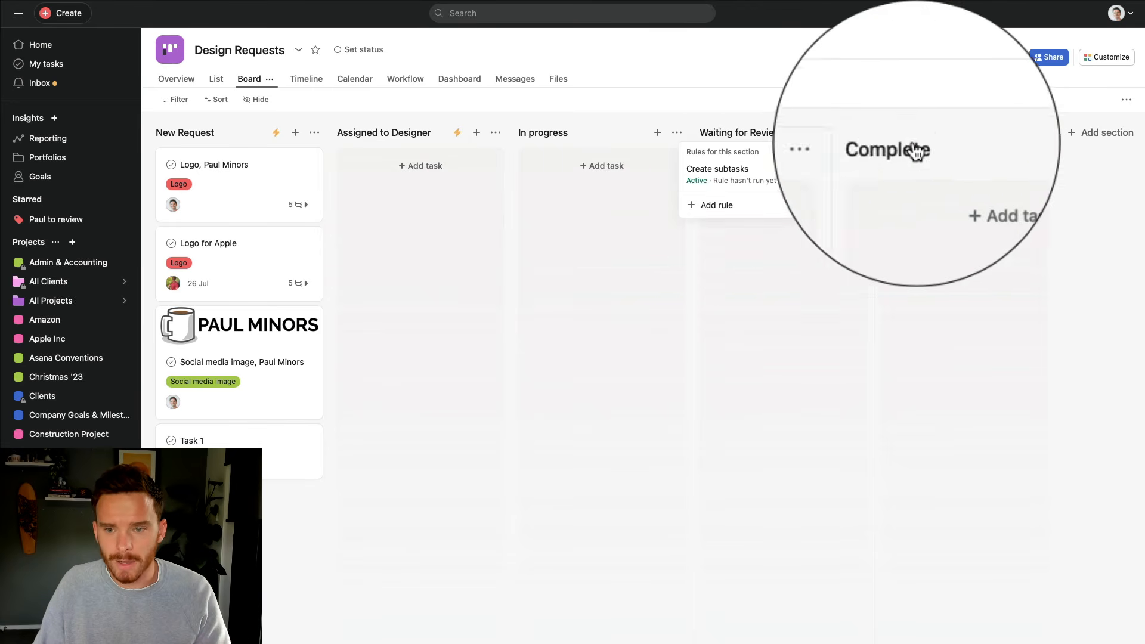
mouse_move(1000, 135)
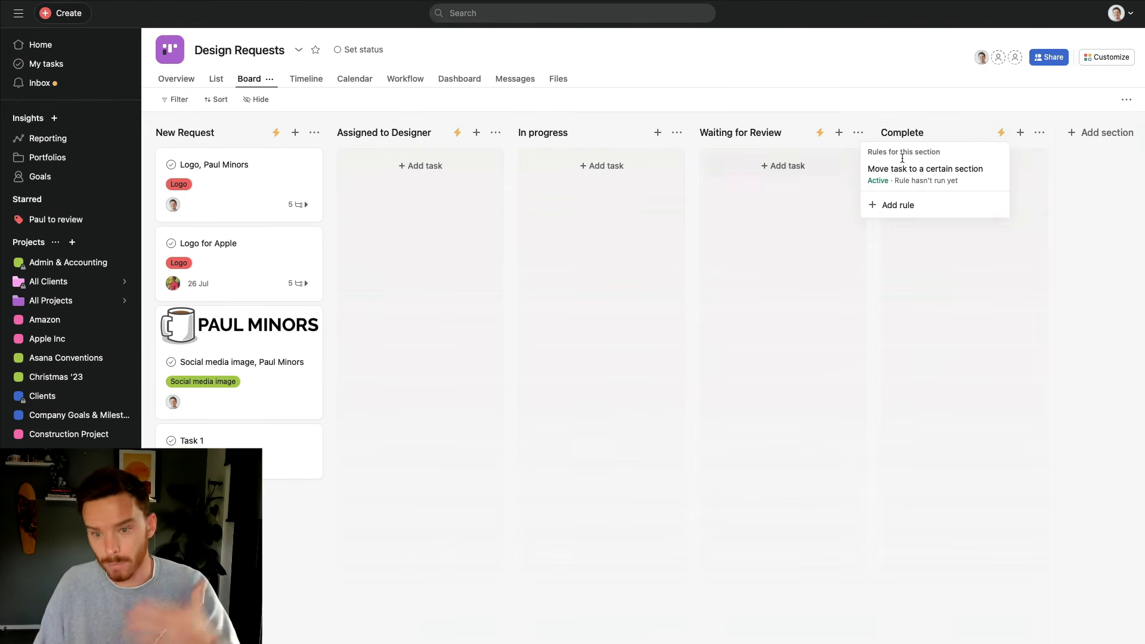
left_click(820, 132)
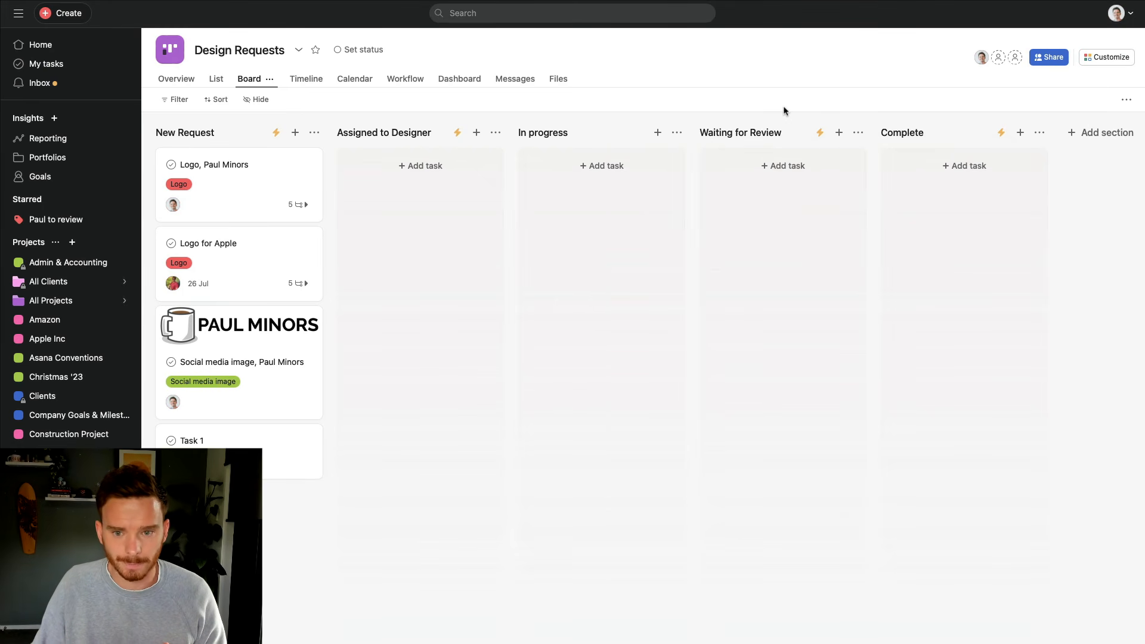
Add a Logo Design Template task to New Request and review its details
left_click(295, 133)
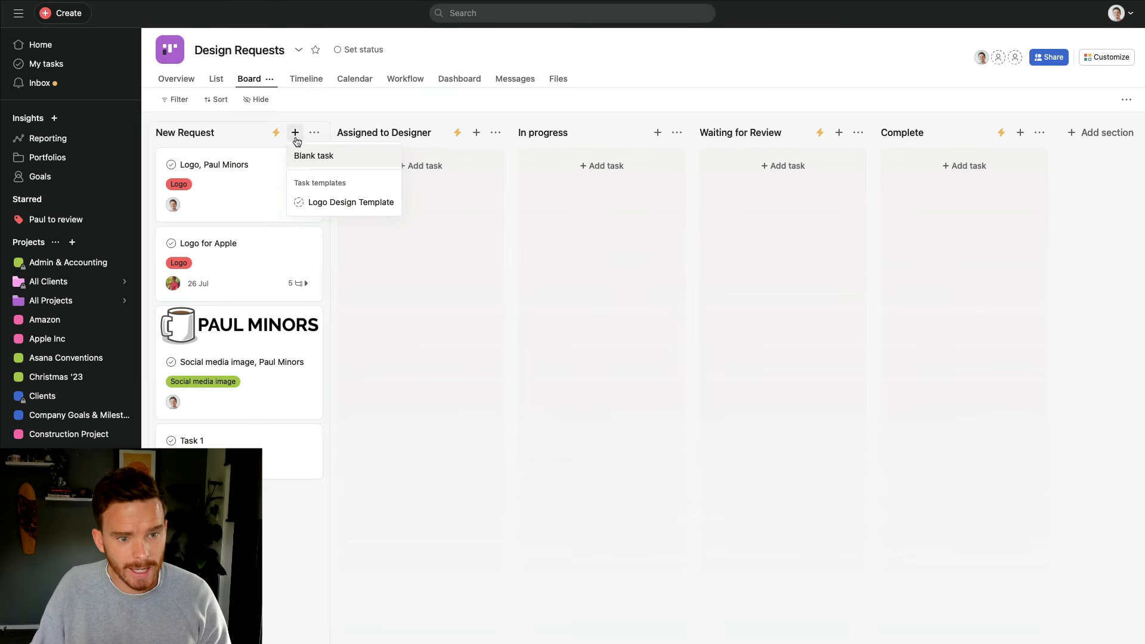
left_click(341, 203)
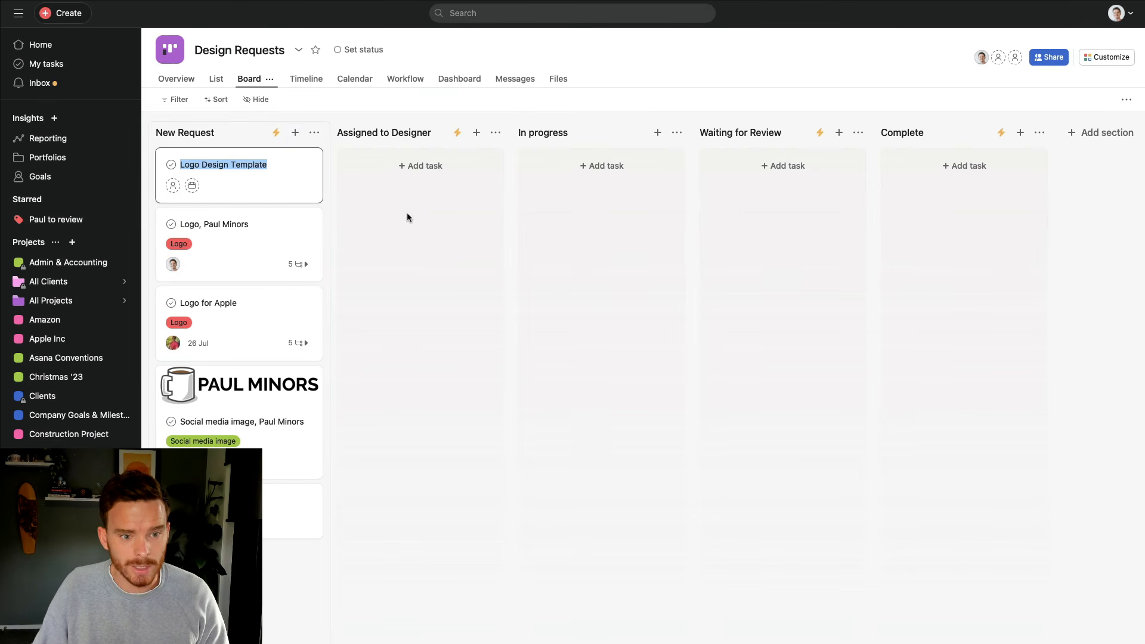
left_click(264, 194)
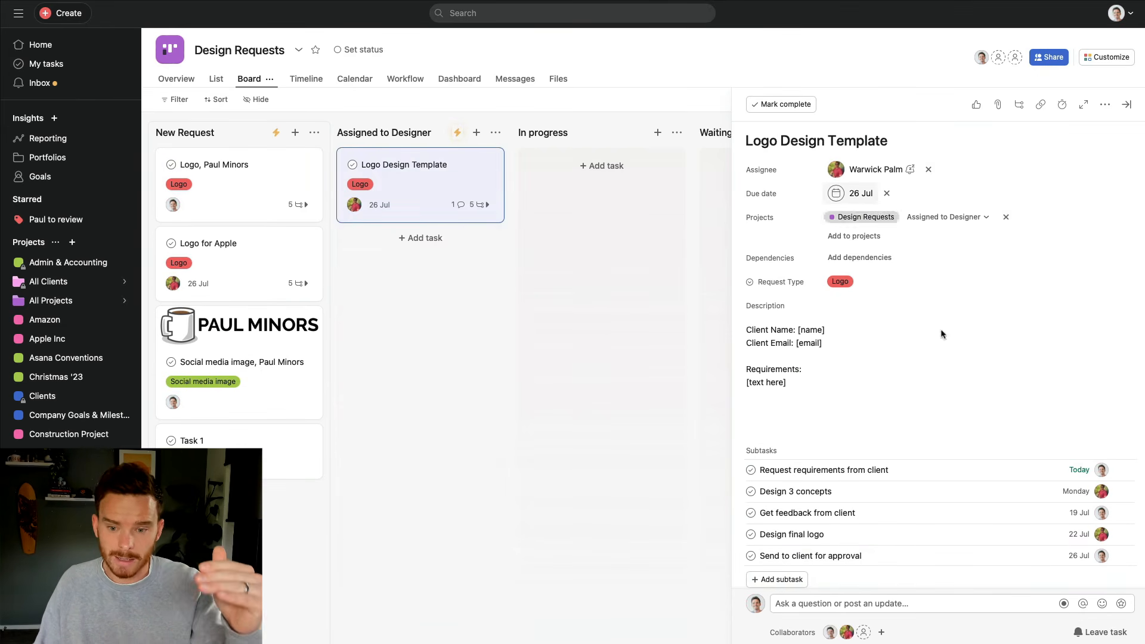
scroll(941, 396, "down", 3)
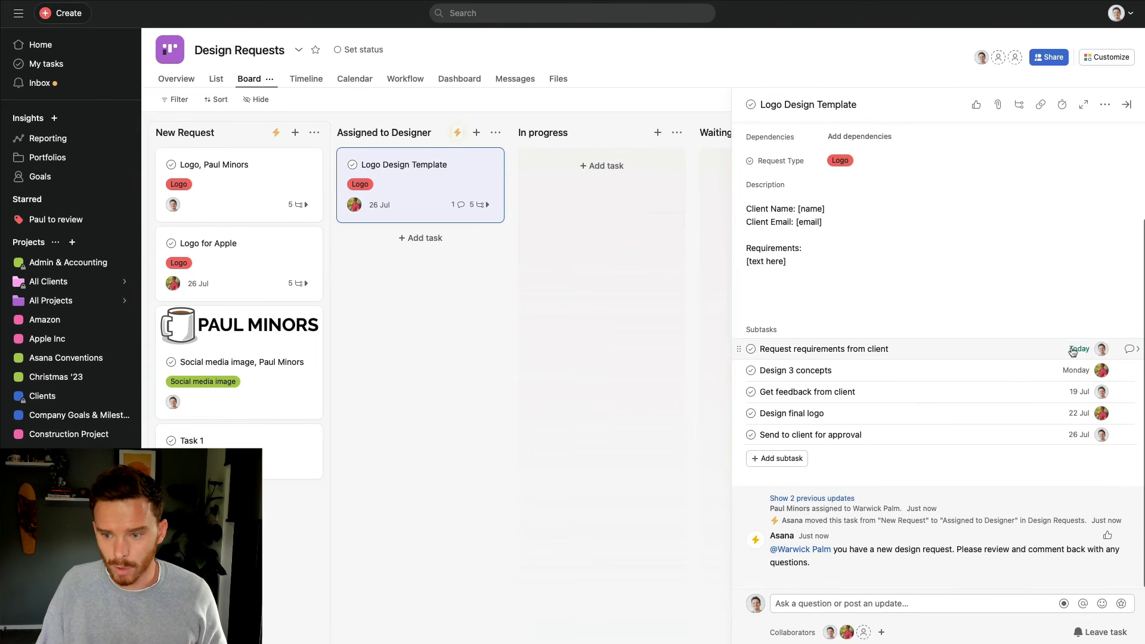
scroll(1042, 384, "up", 1)
scroll(1041, 384, "up", 2)
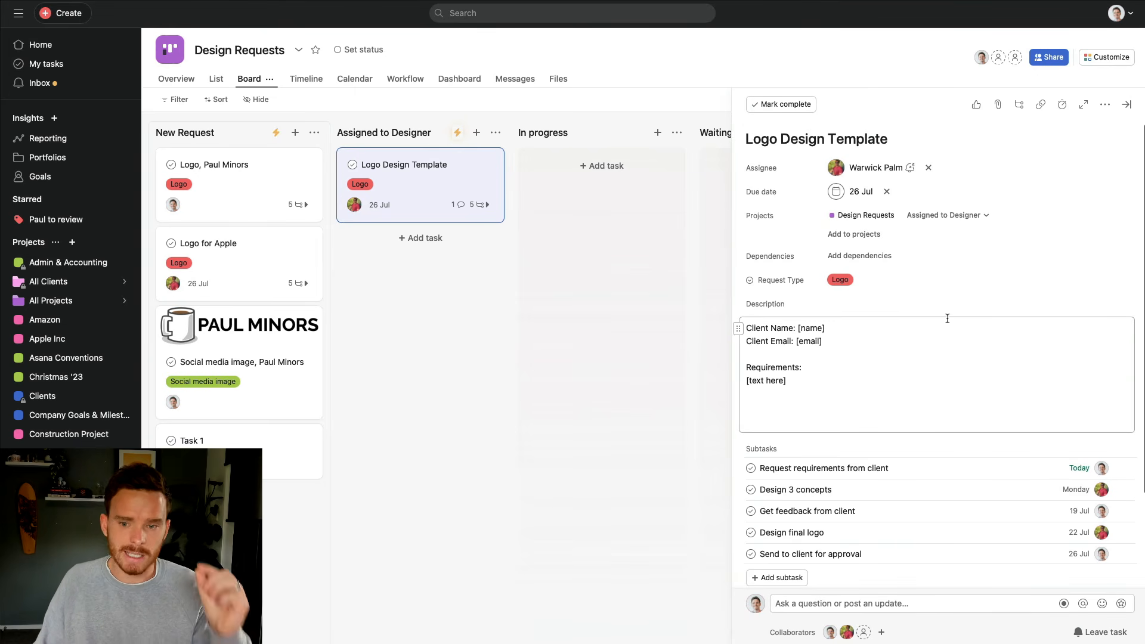
mouse_move(853, 177)
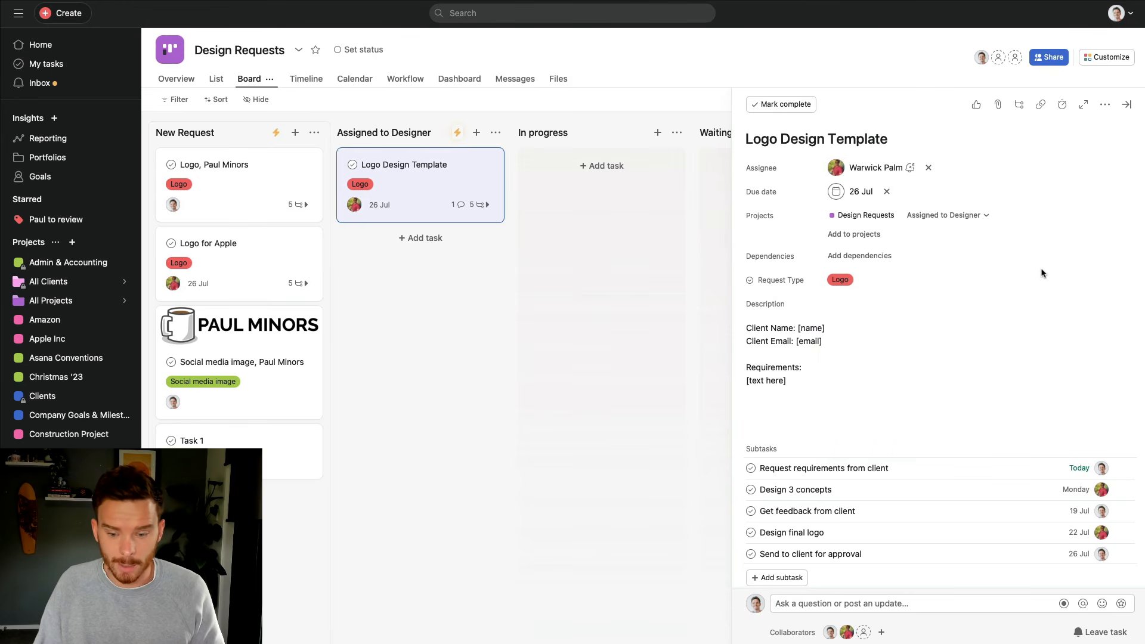
scroll(1037, 268, "down", 3)
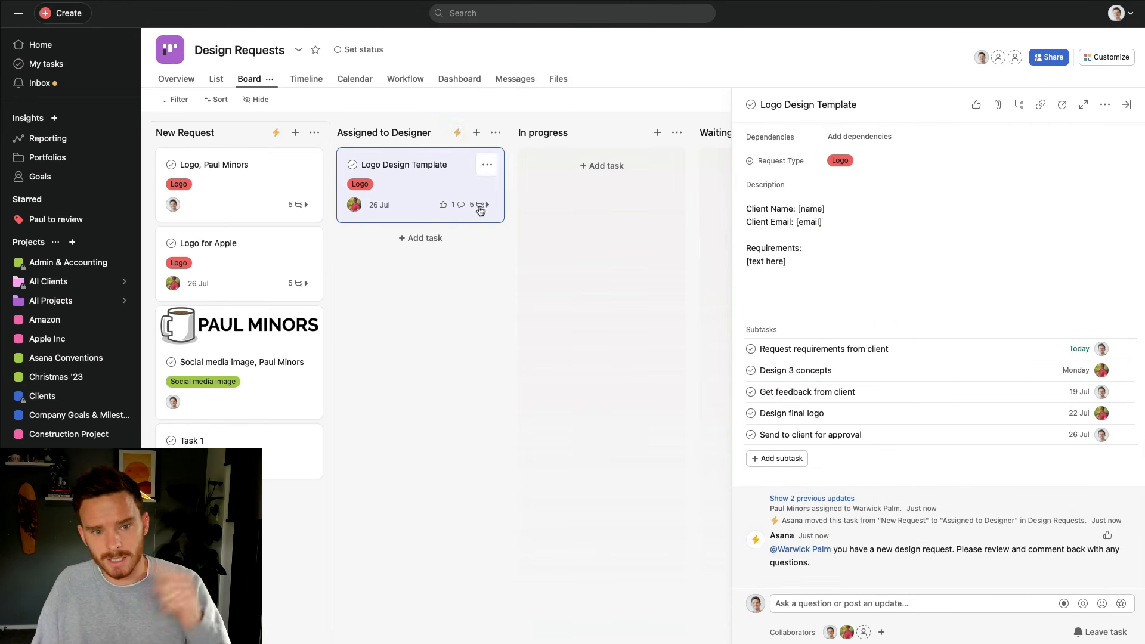
scroll(460, 138, "right", 1)
Confirm Assigned to Designer's rules ran on the task, then close the rules list and task
left_click(458, 138)
left_click(456, 139)
left_click(457, 139)
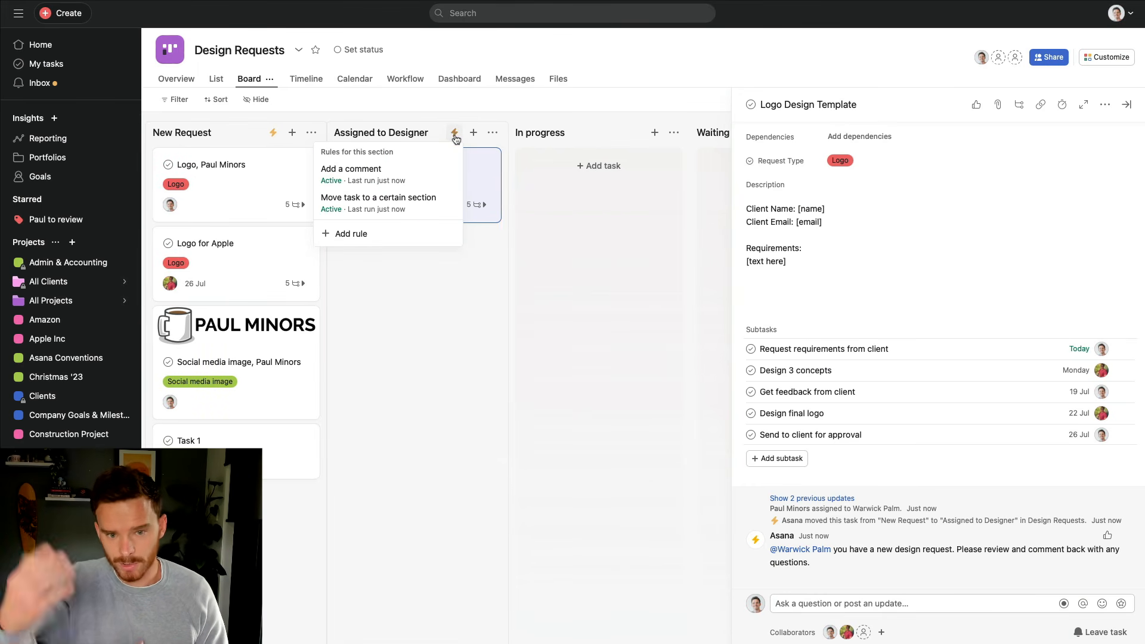
left_click(491, 236)
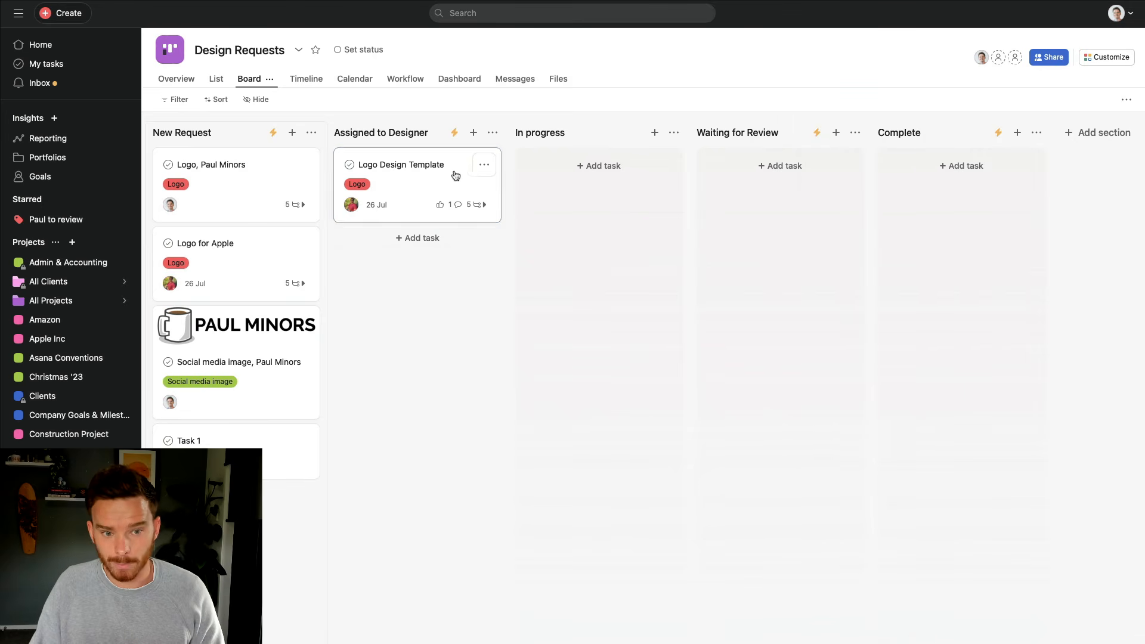
Drag the Logo Design Template task into Waiting for Review to trigger its follow-up subtask
left_click(439, 172)
scroll(903, 322, "down", 3)
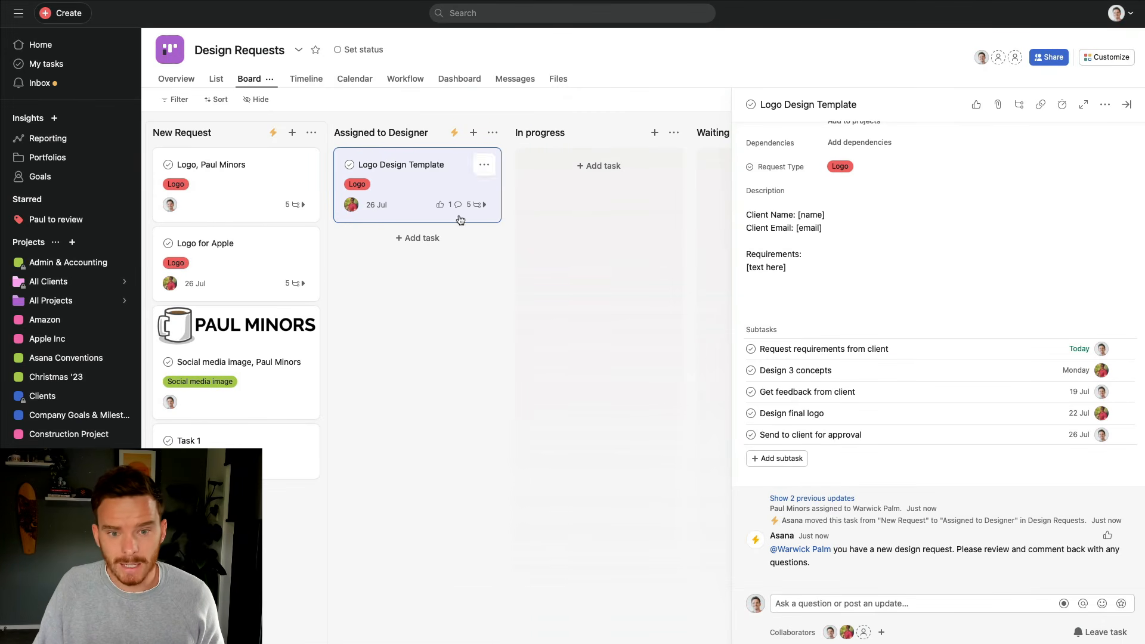
scroll(366, 204, "right", 3)
left_click_drag(243, 166, 606, 238)
scroll(597, 291, "right", 2)
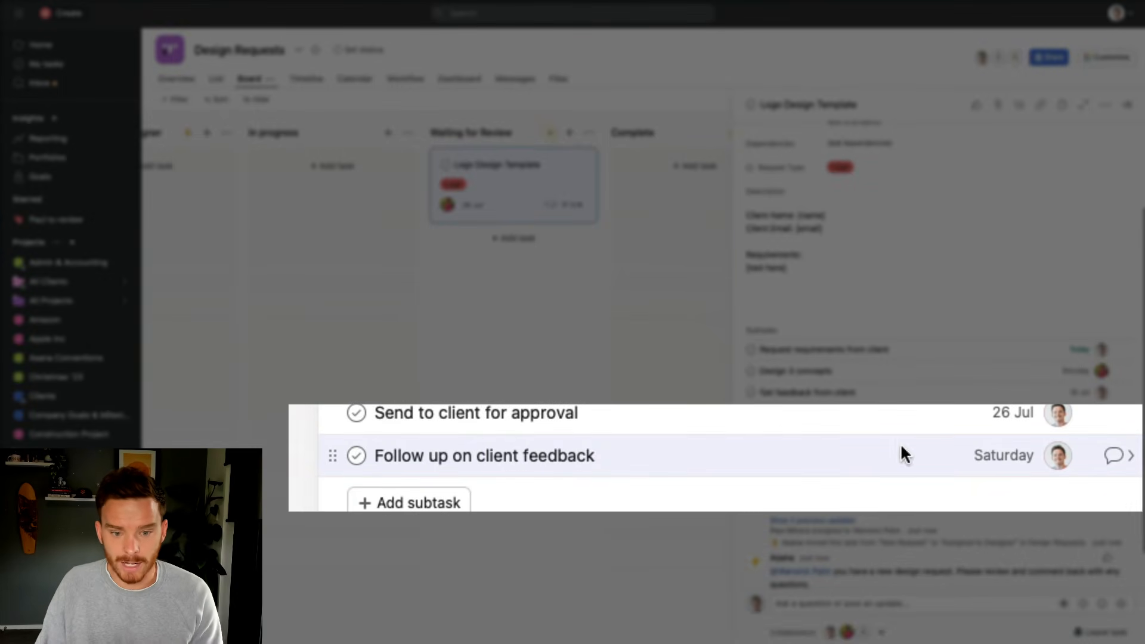
Mark the Logo Design Template task complete so it moves to the Complete column
scroll(674, 392, "right", 1)
scroll(872, 376, "up", 2)
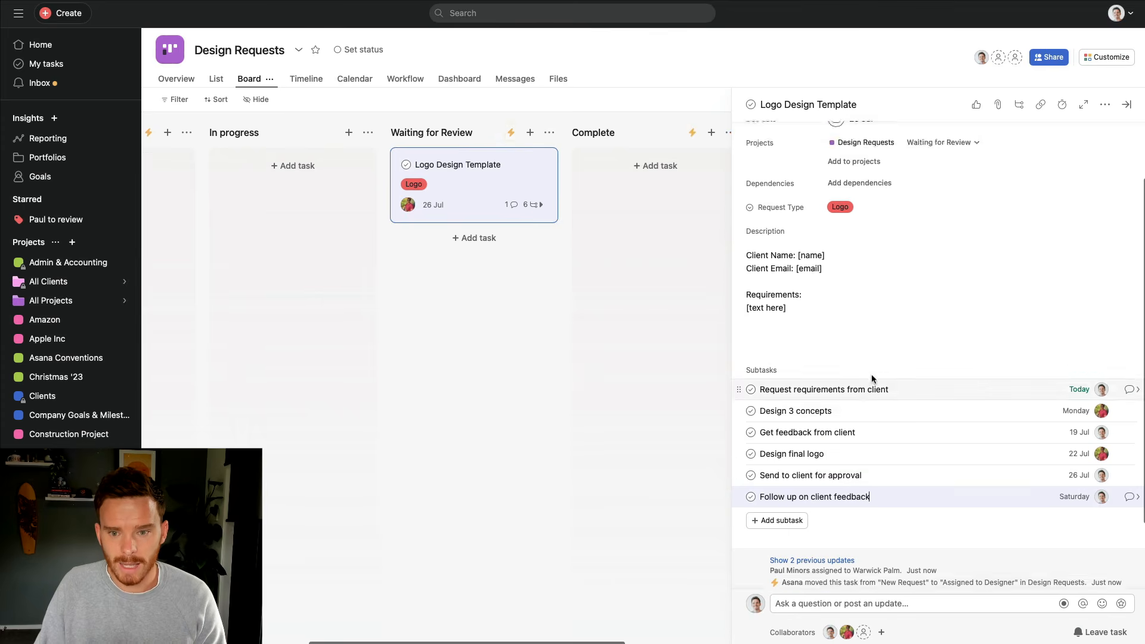
left_click(781, 104)
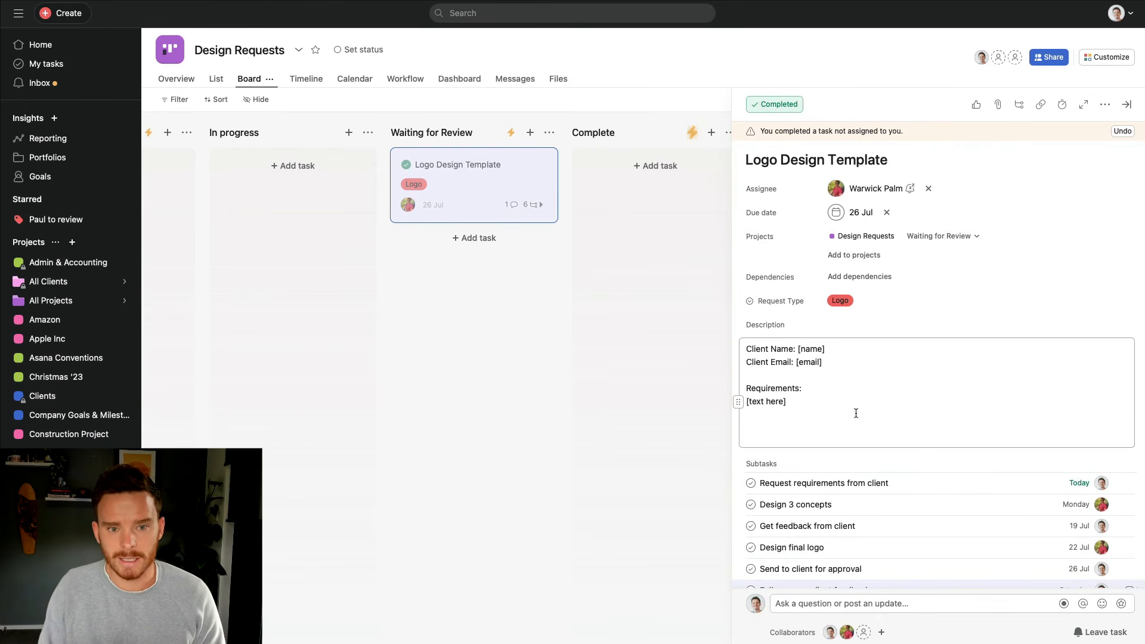
scroll(556, 223, "right", 3)
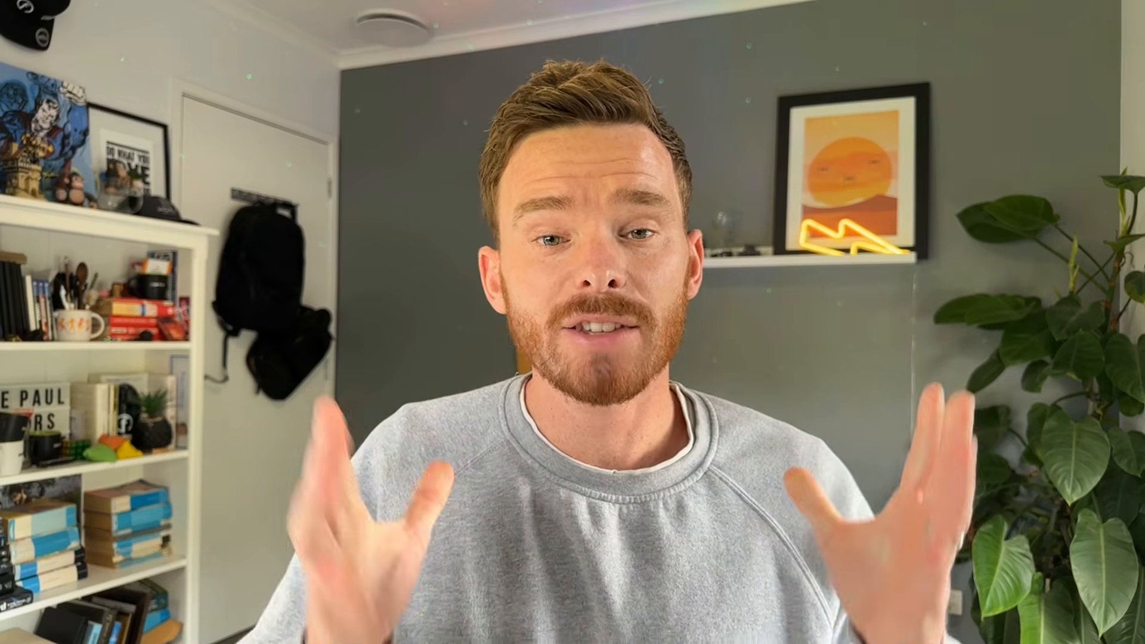